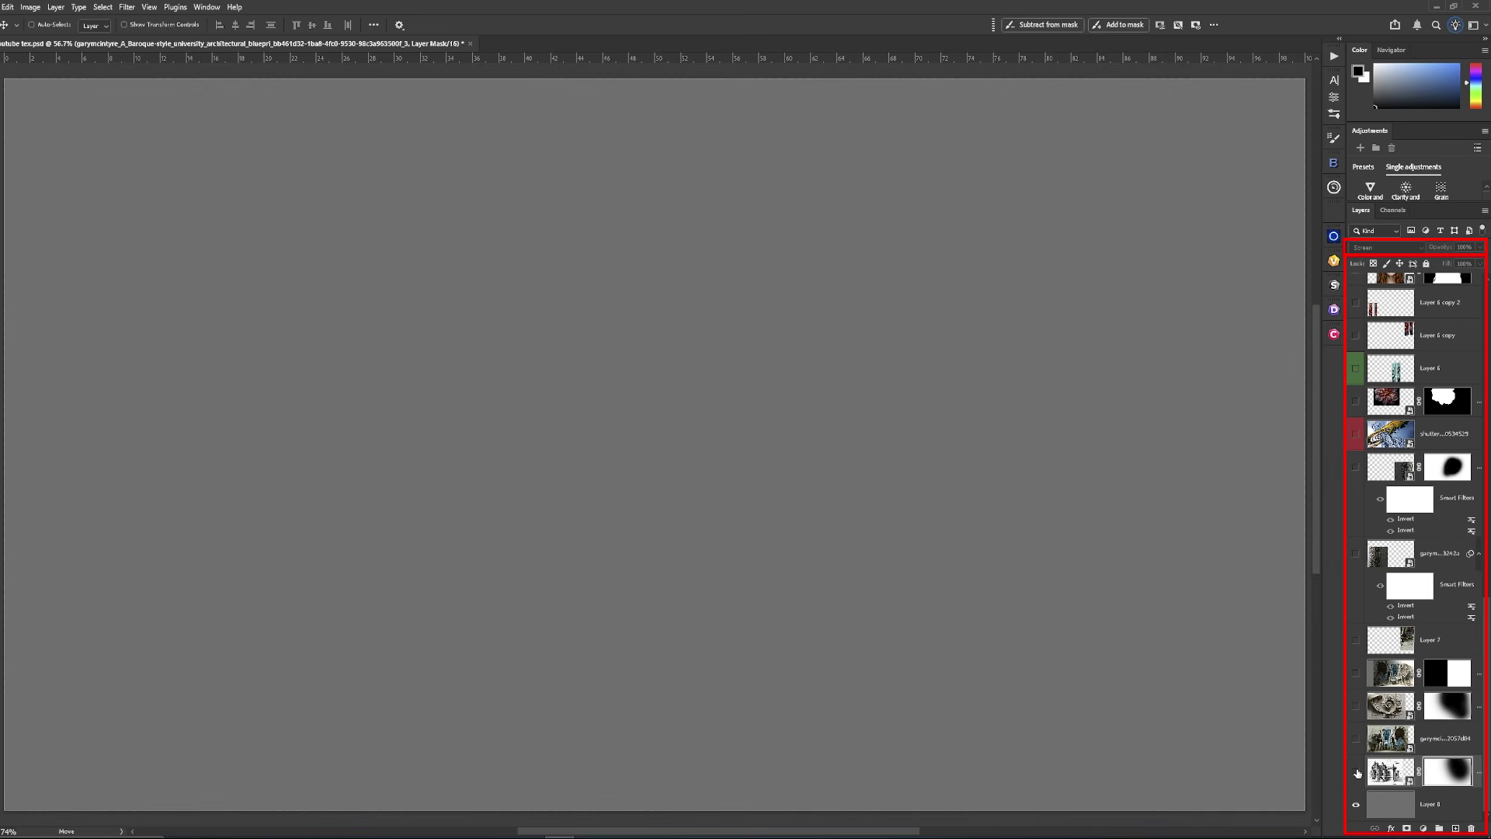
Show the Baroque building layer above the grey background and brush along the faded right side of the building on its layer mask
click(1356, 772)
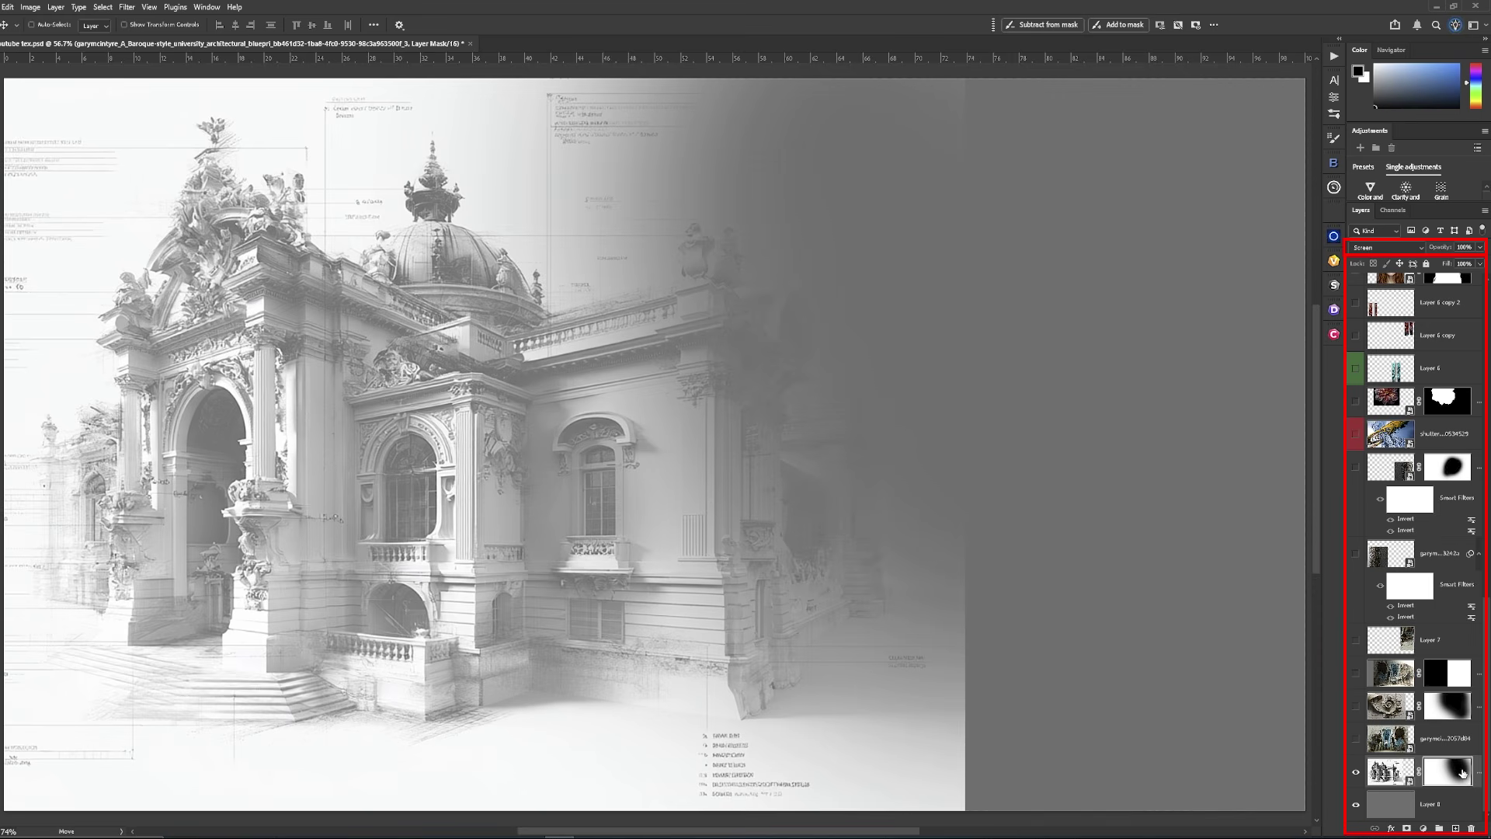
key(b)
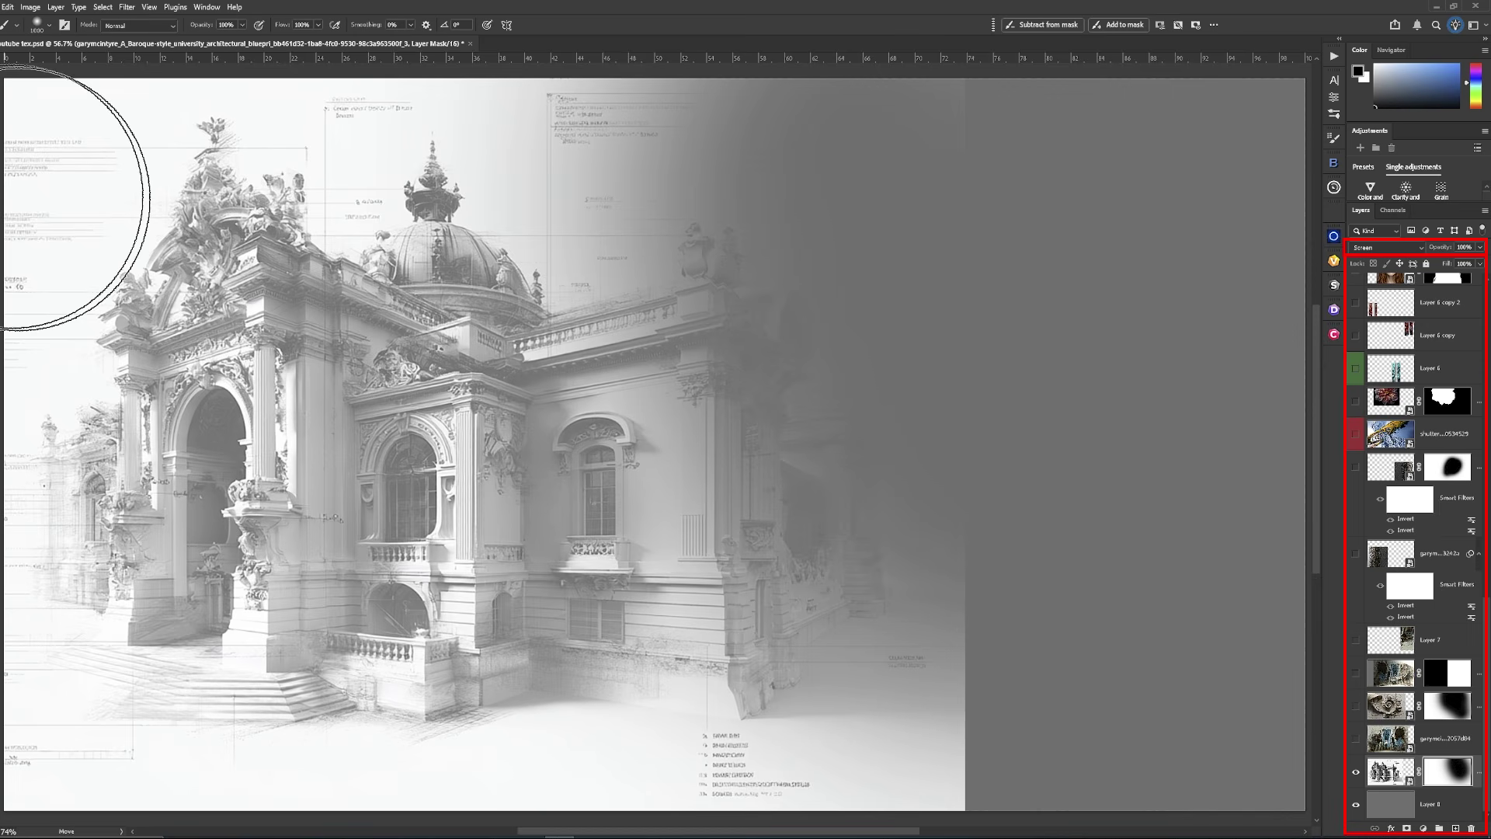
mouse_move(831, 361)
mouse_down()
mouse_move(859, 432)
mouse_move(789, 459)
mouse_move(1071, 389)
mouse_up()
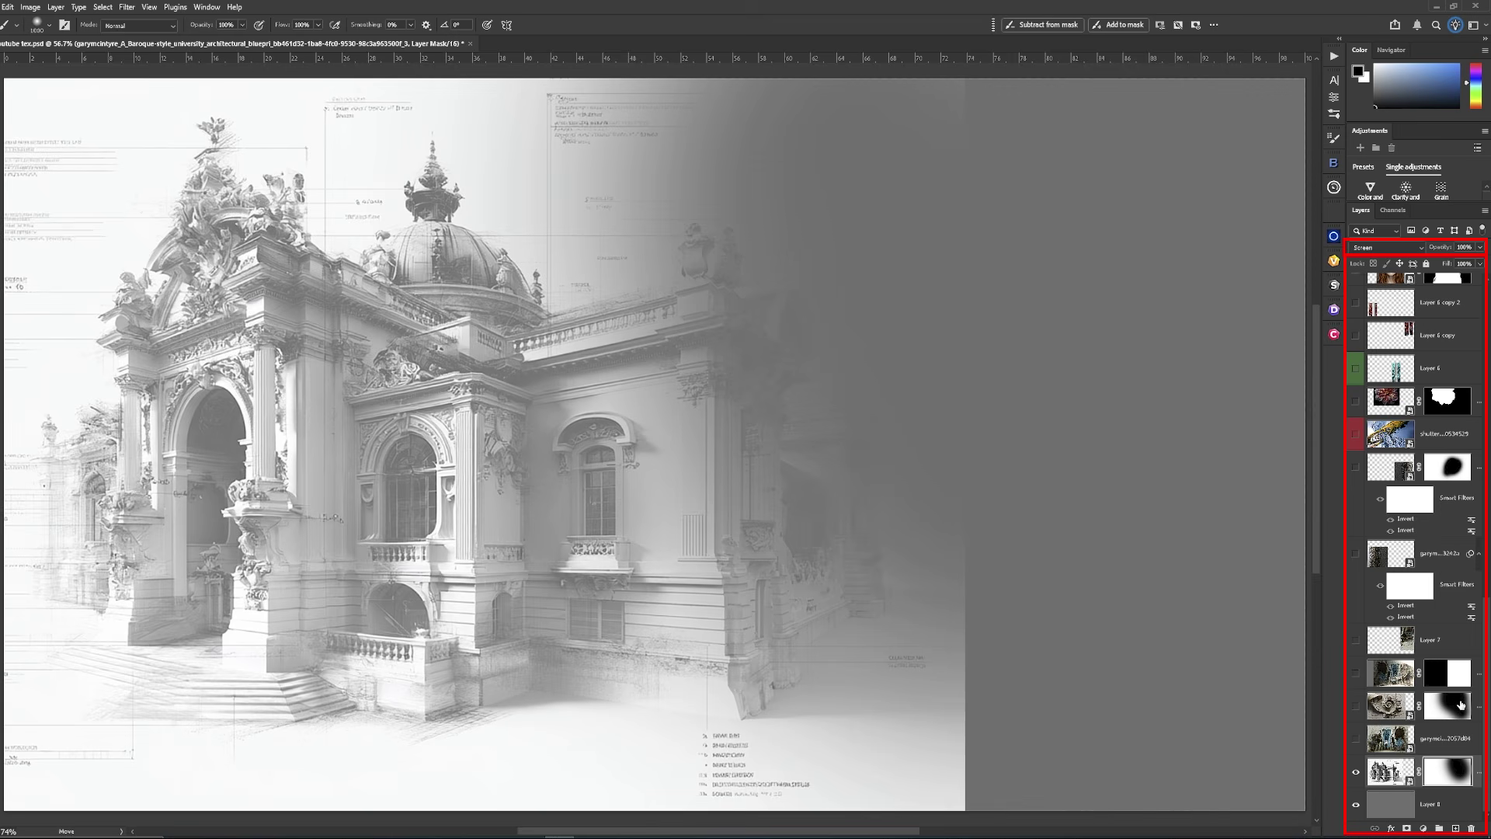
mouse_move(849, 535)
mouse_down()
mouse_move(914, 376)
mouse_move(1012, 476)
mouse_up()
key(v)
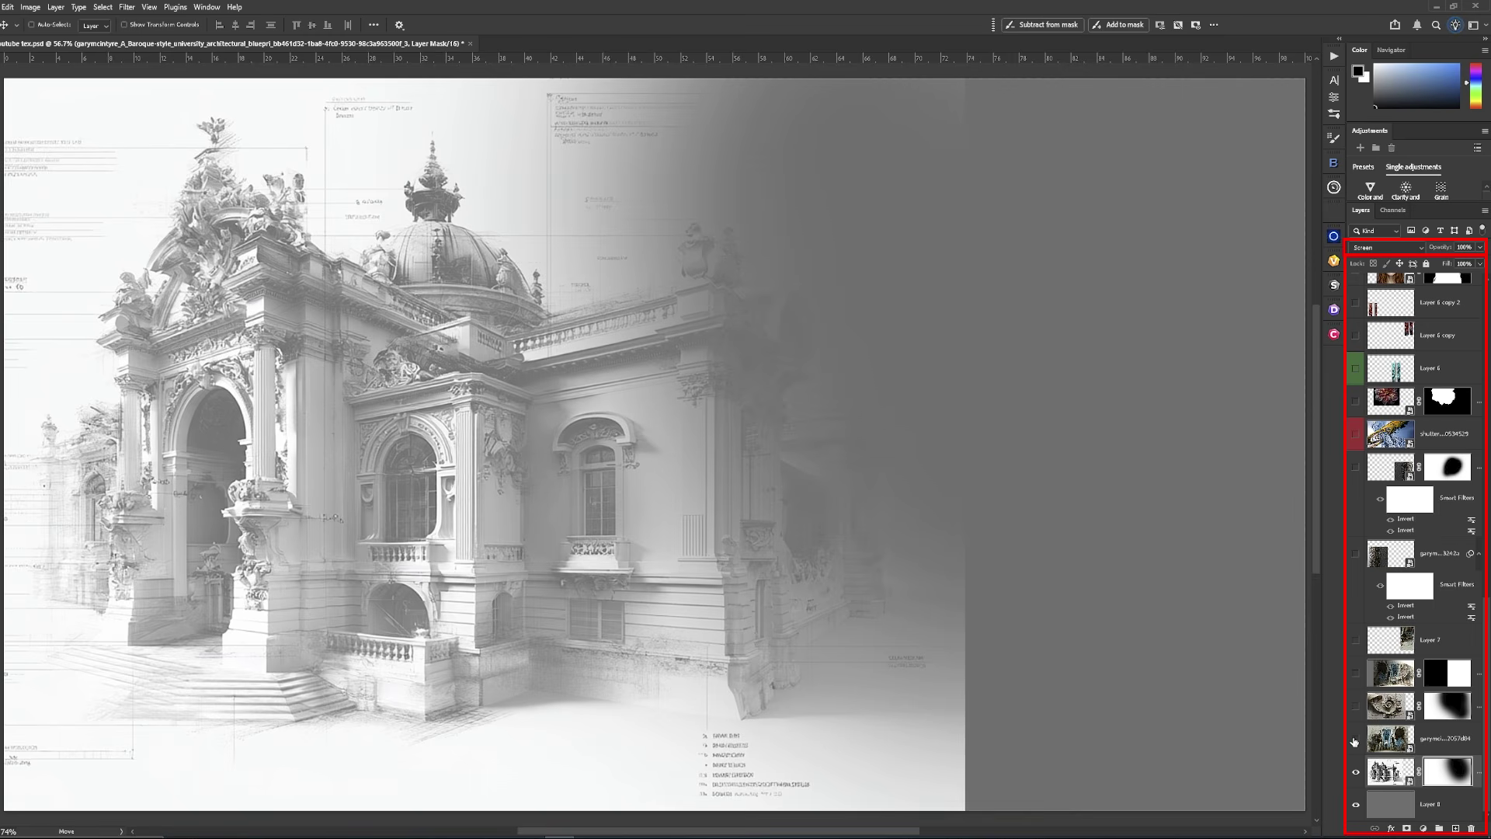
Show the Gothic cathedral interior, the carved ornament layer and the half-masked mirrored composite, toggling the composite to compare
click(1355, 741)
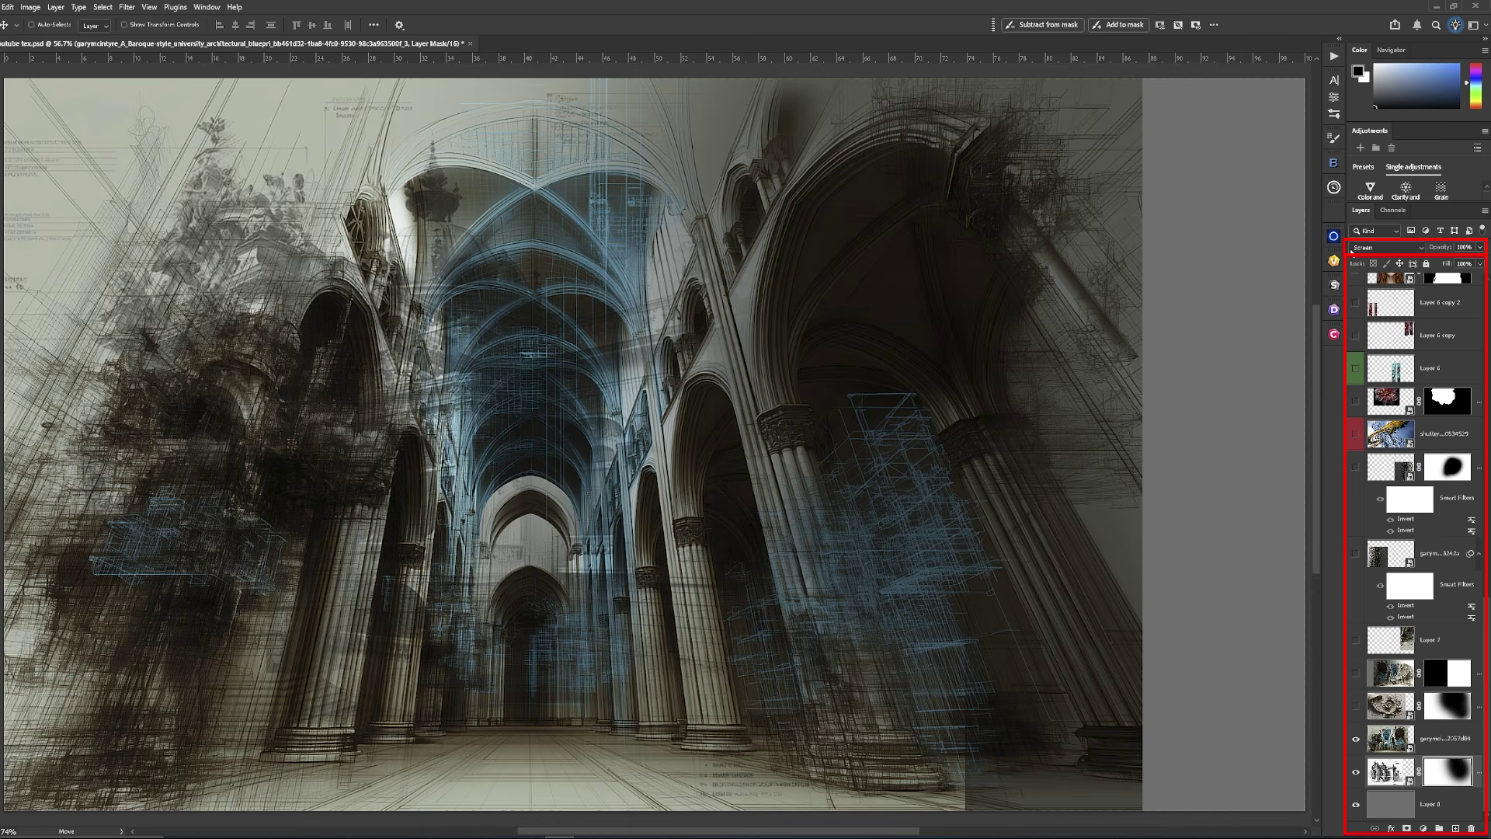
click(1355, 707)
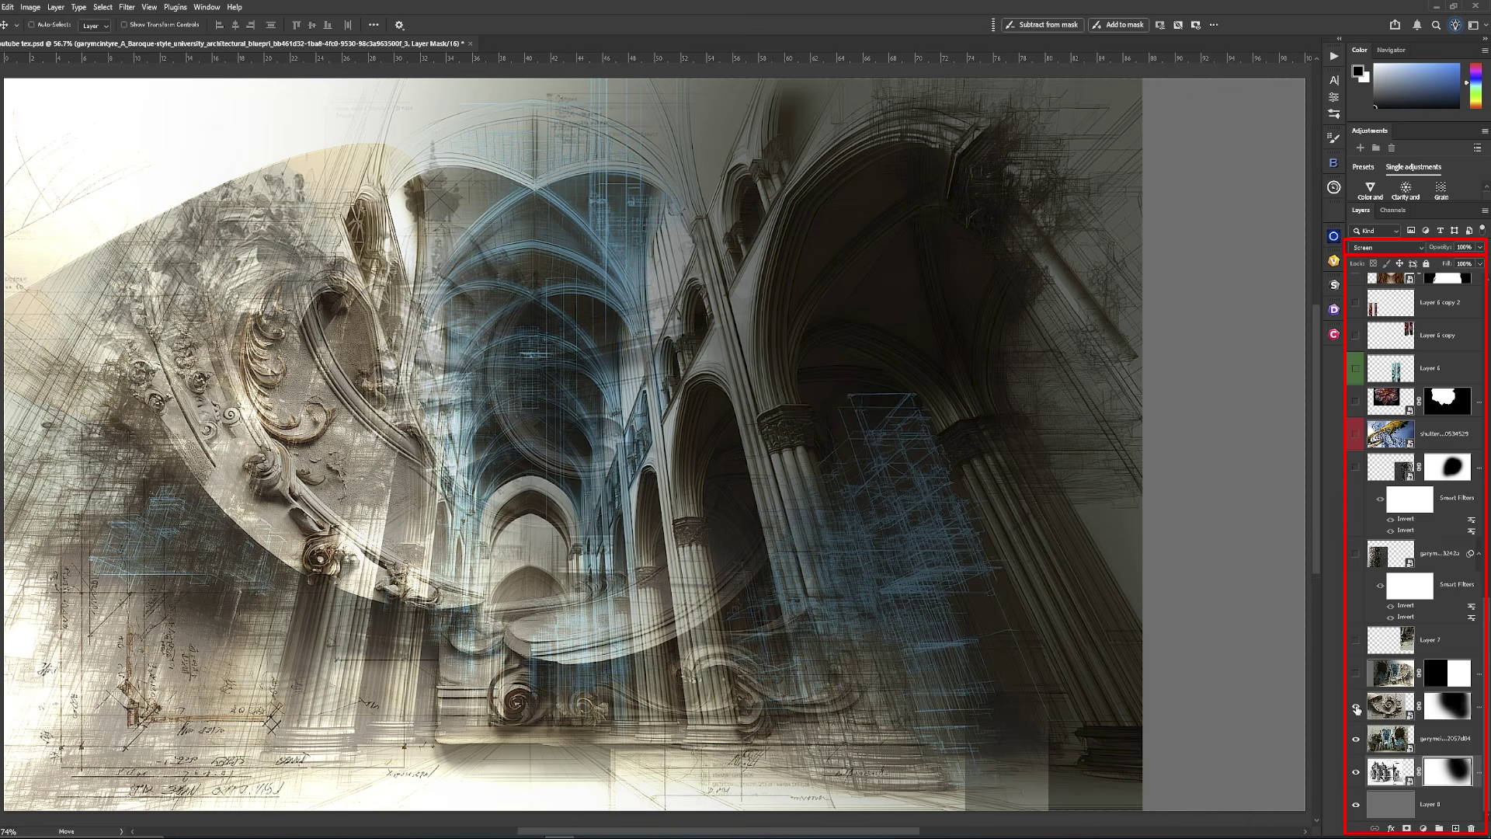
click(1357, 672)
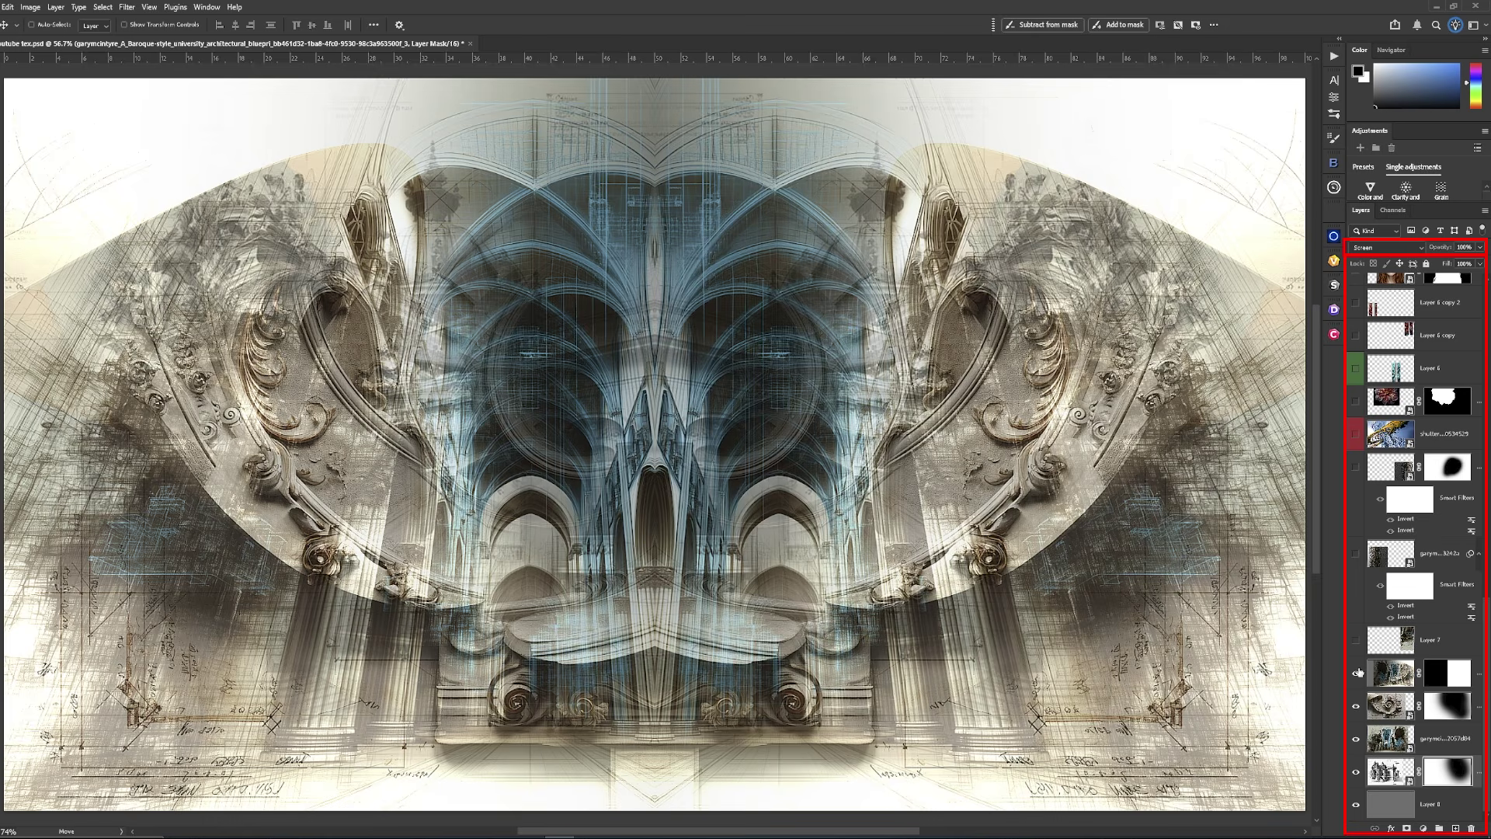
click(1357, 673)
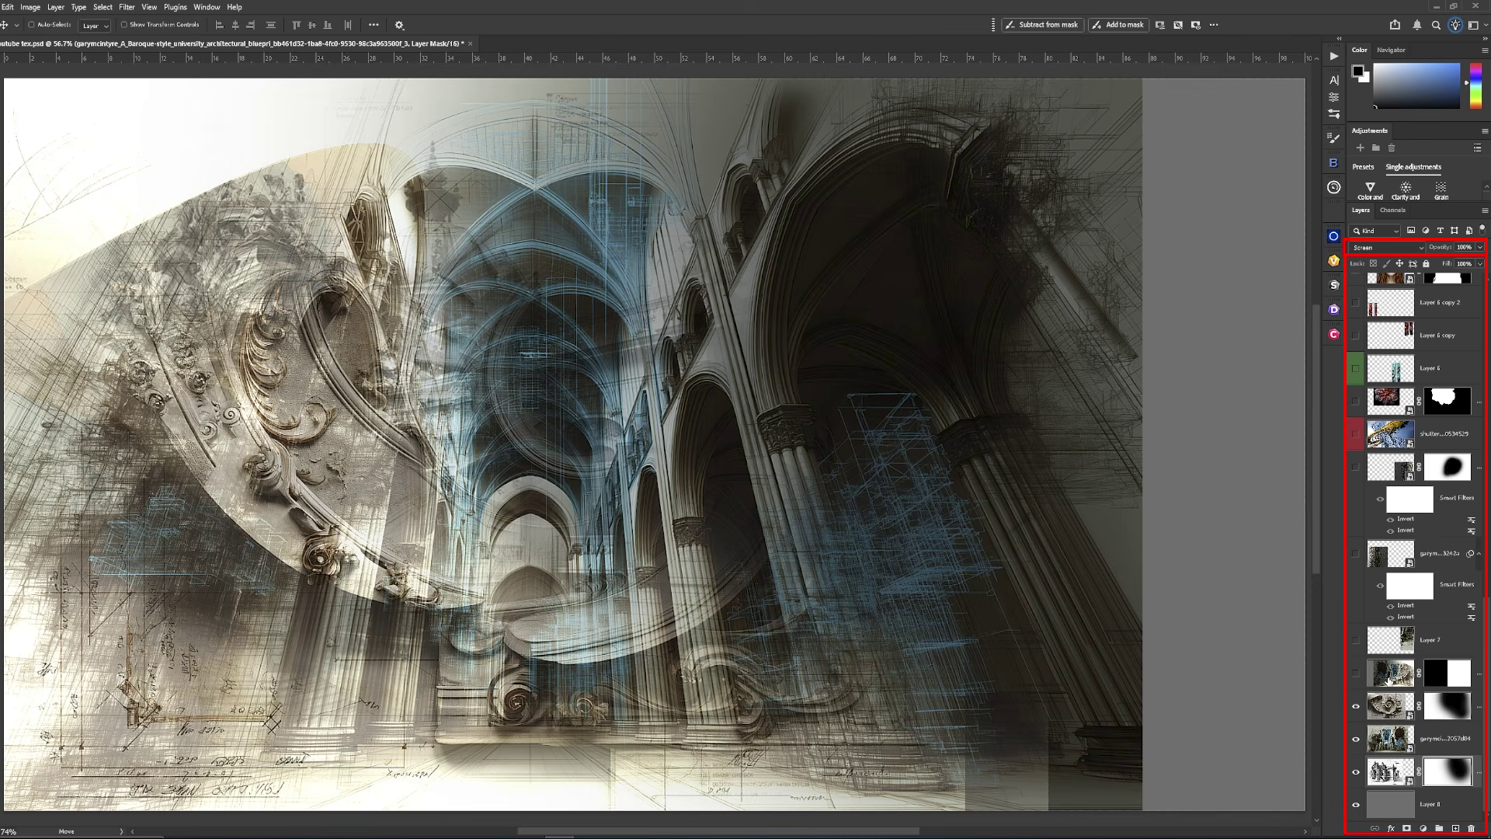
click(1356, 674)
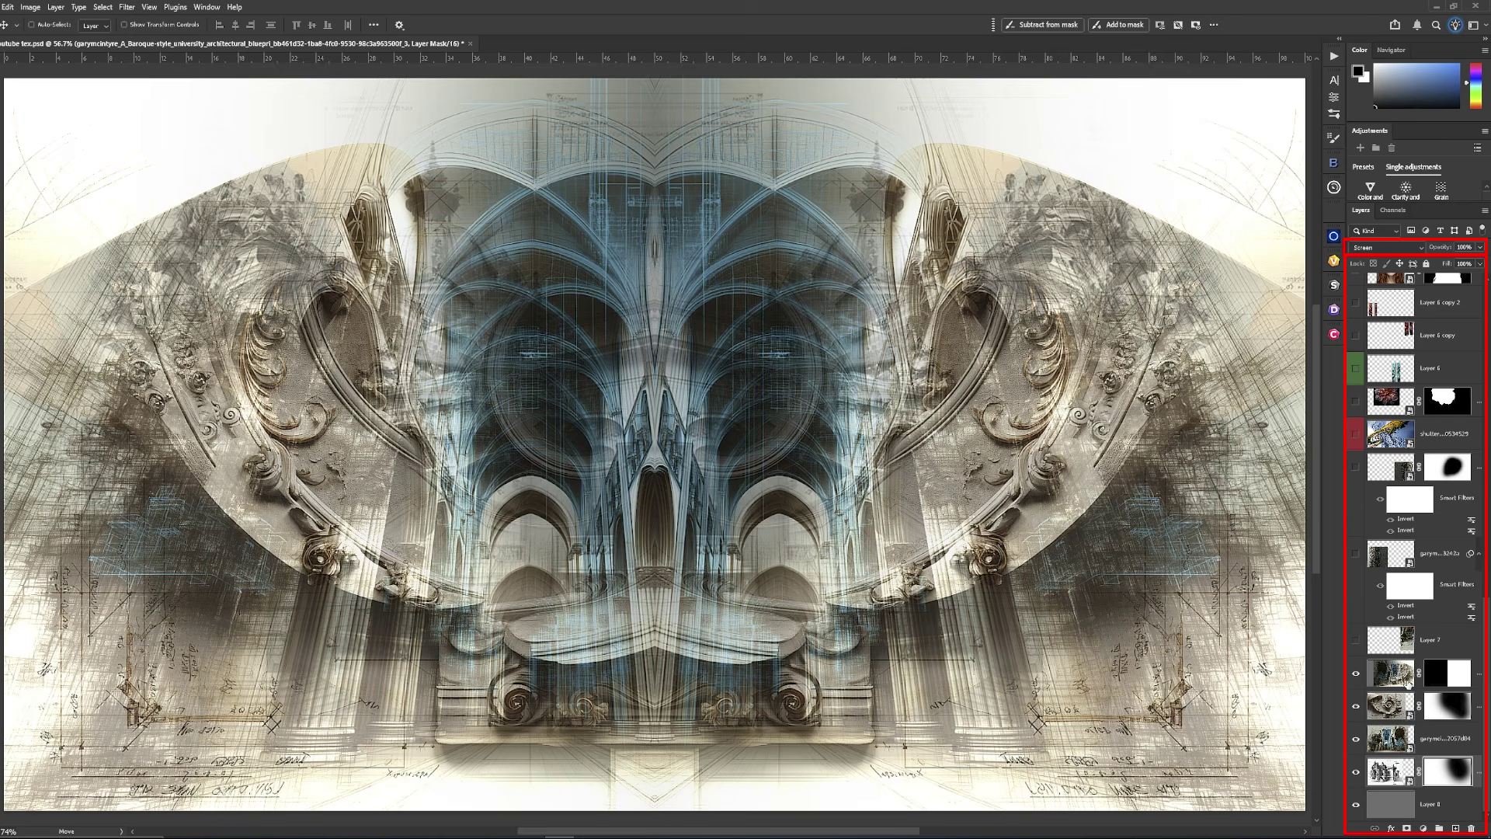
Show Layer 7, the two inverted hexagon-texture layers on either side and the red-labelled abstract texture layer
click(1357, 643)
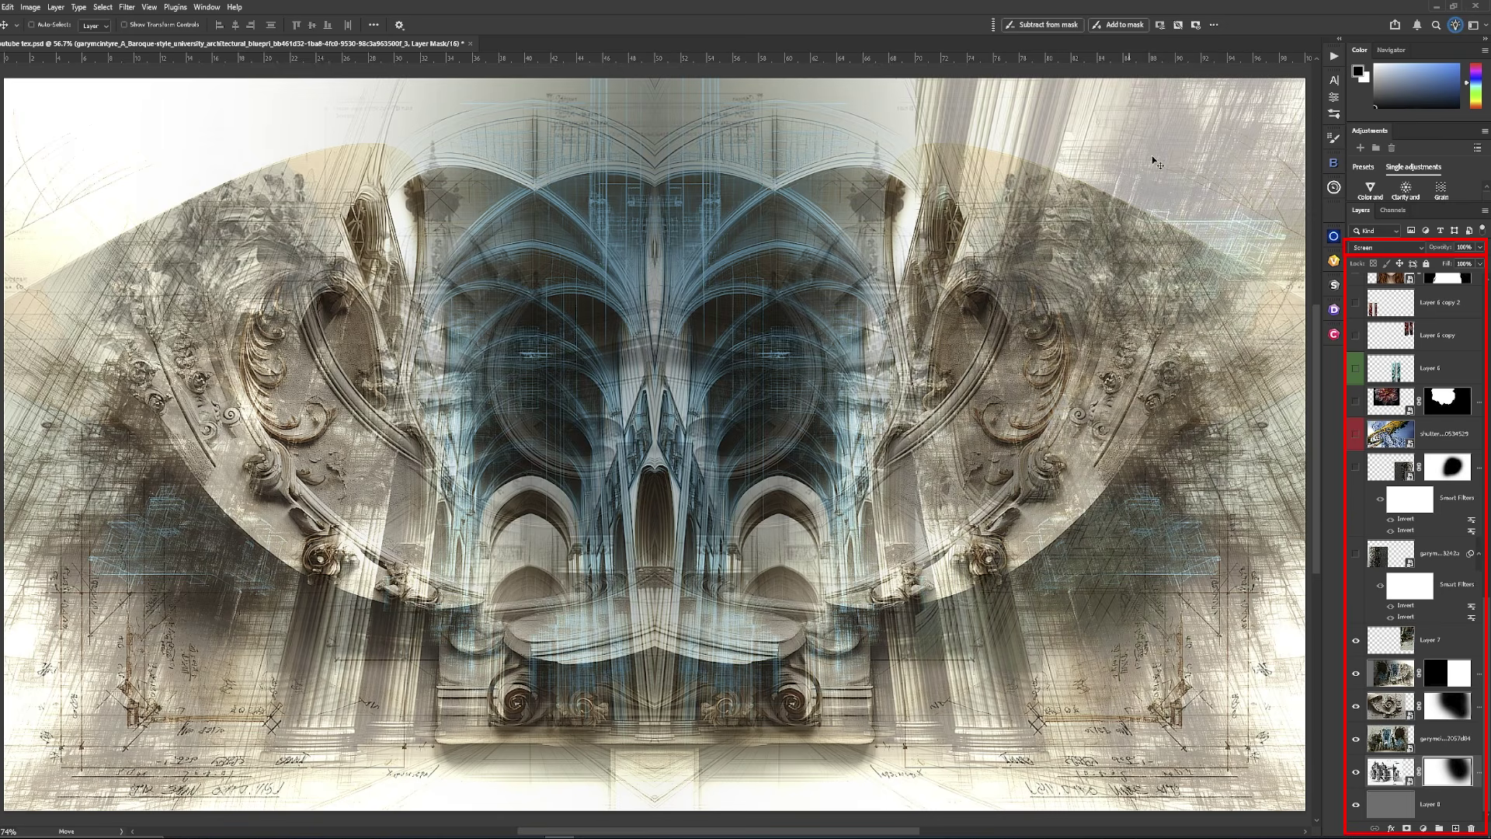
click(1357, 557)
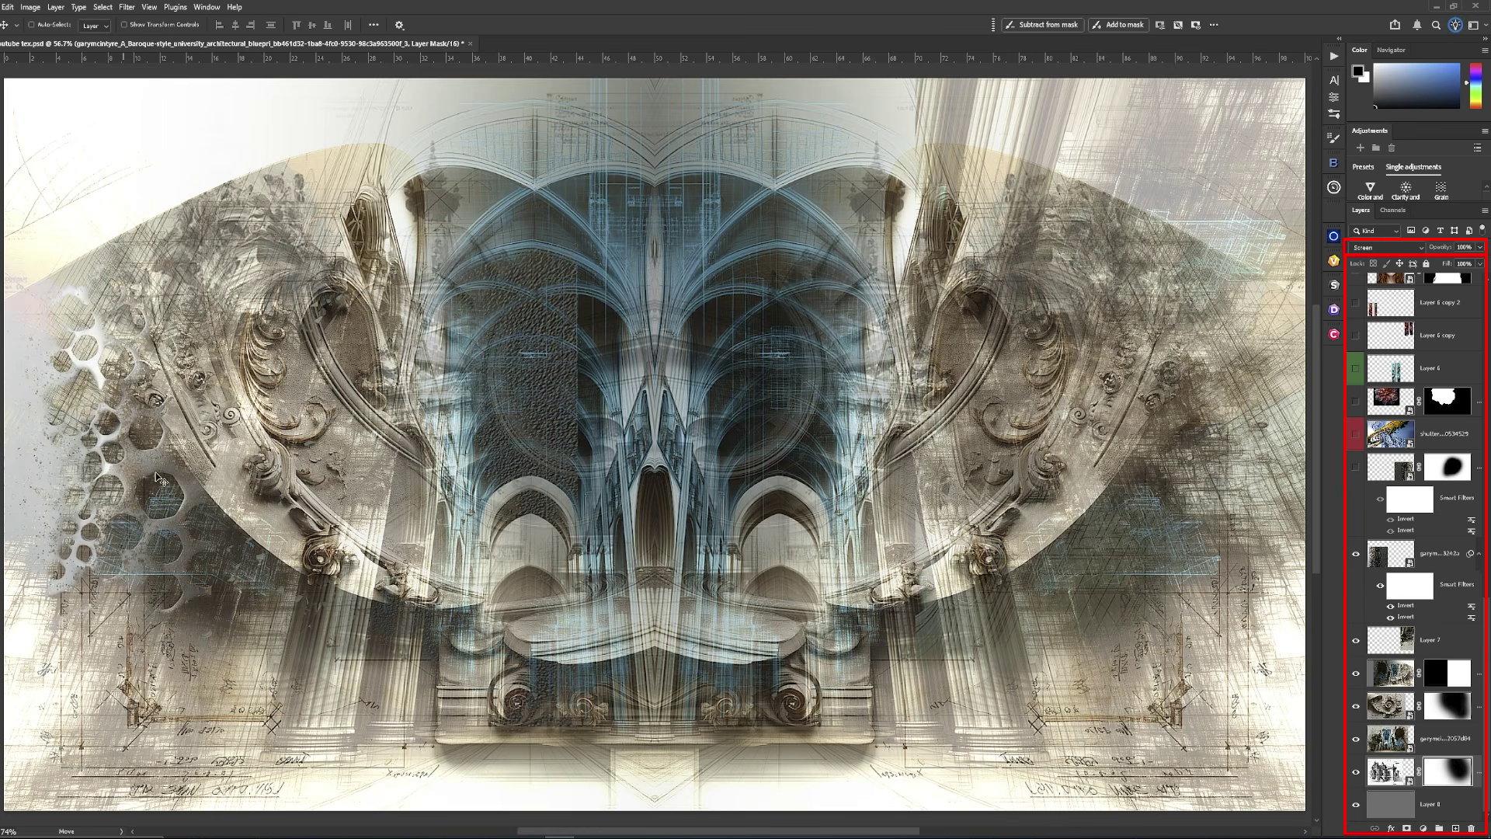
click(1356, 467)
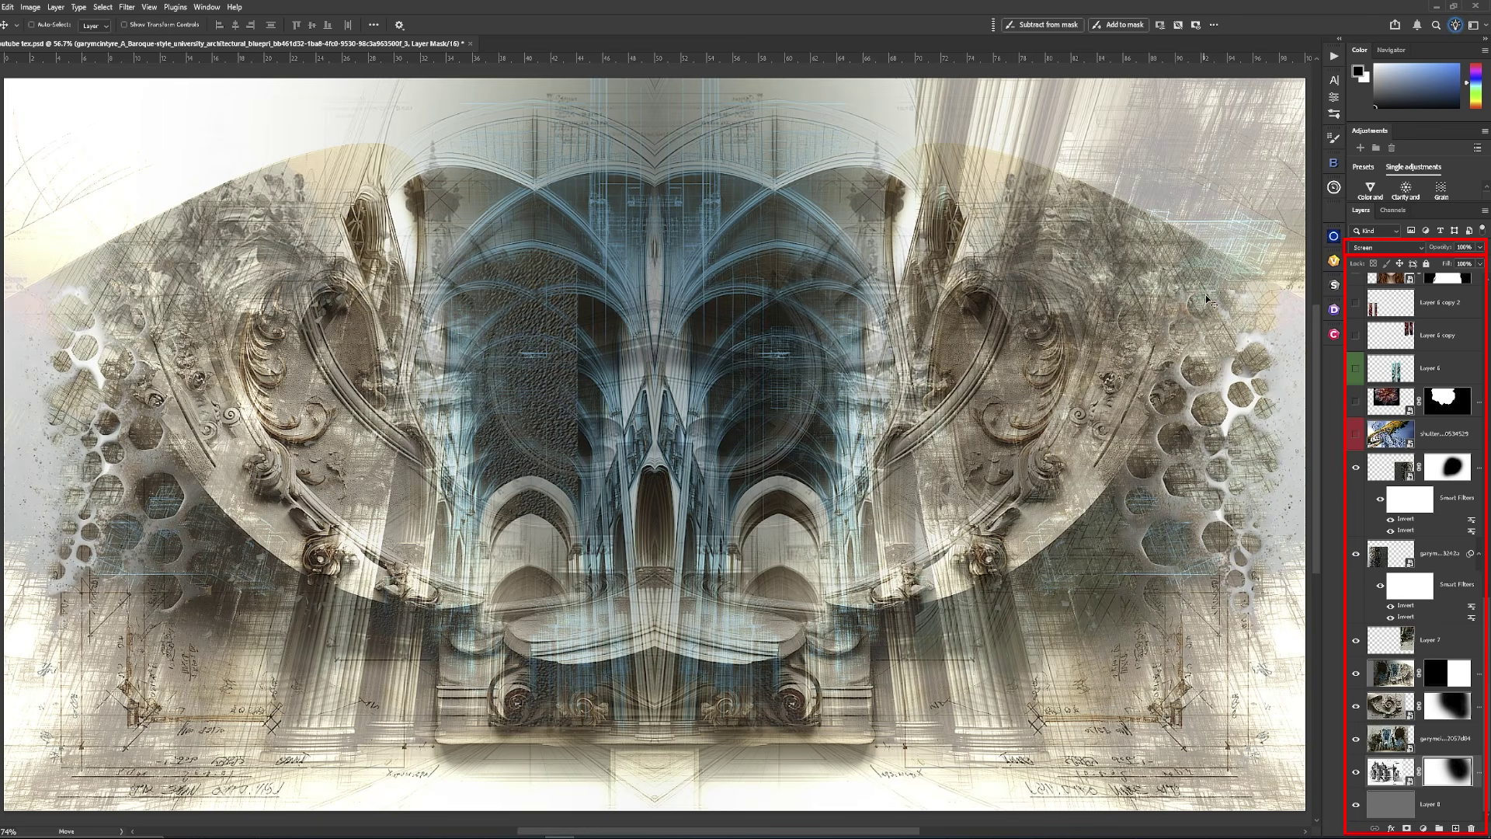
click(1357, 436)
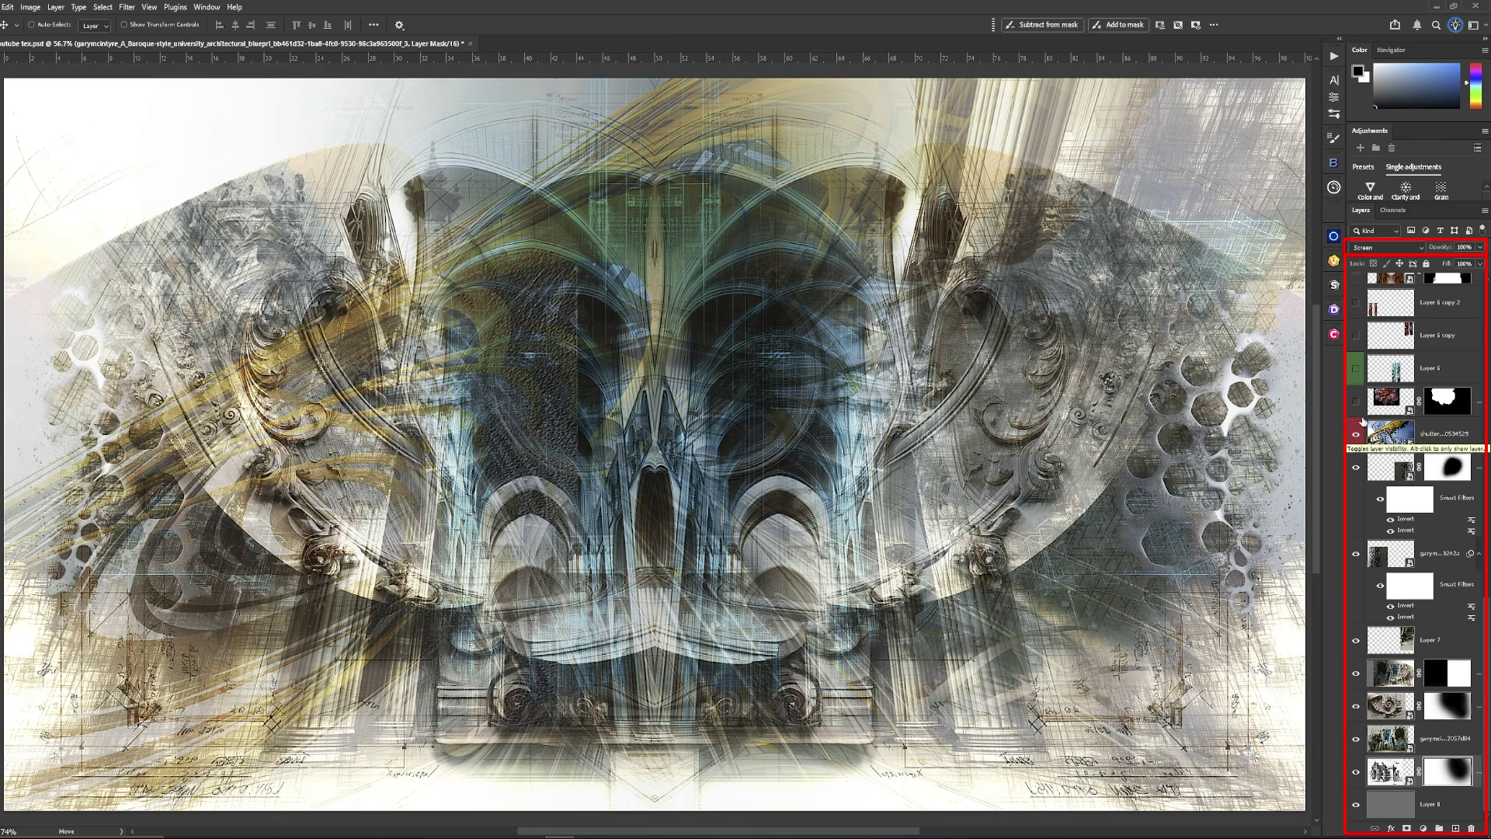
Show the large masked red flower layer, the teal sliced-flower strips and the two red sliced-flower copies
click(1356, 401)
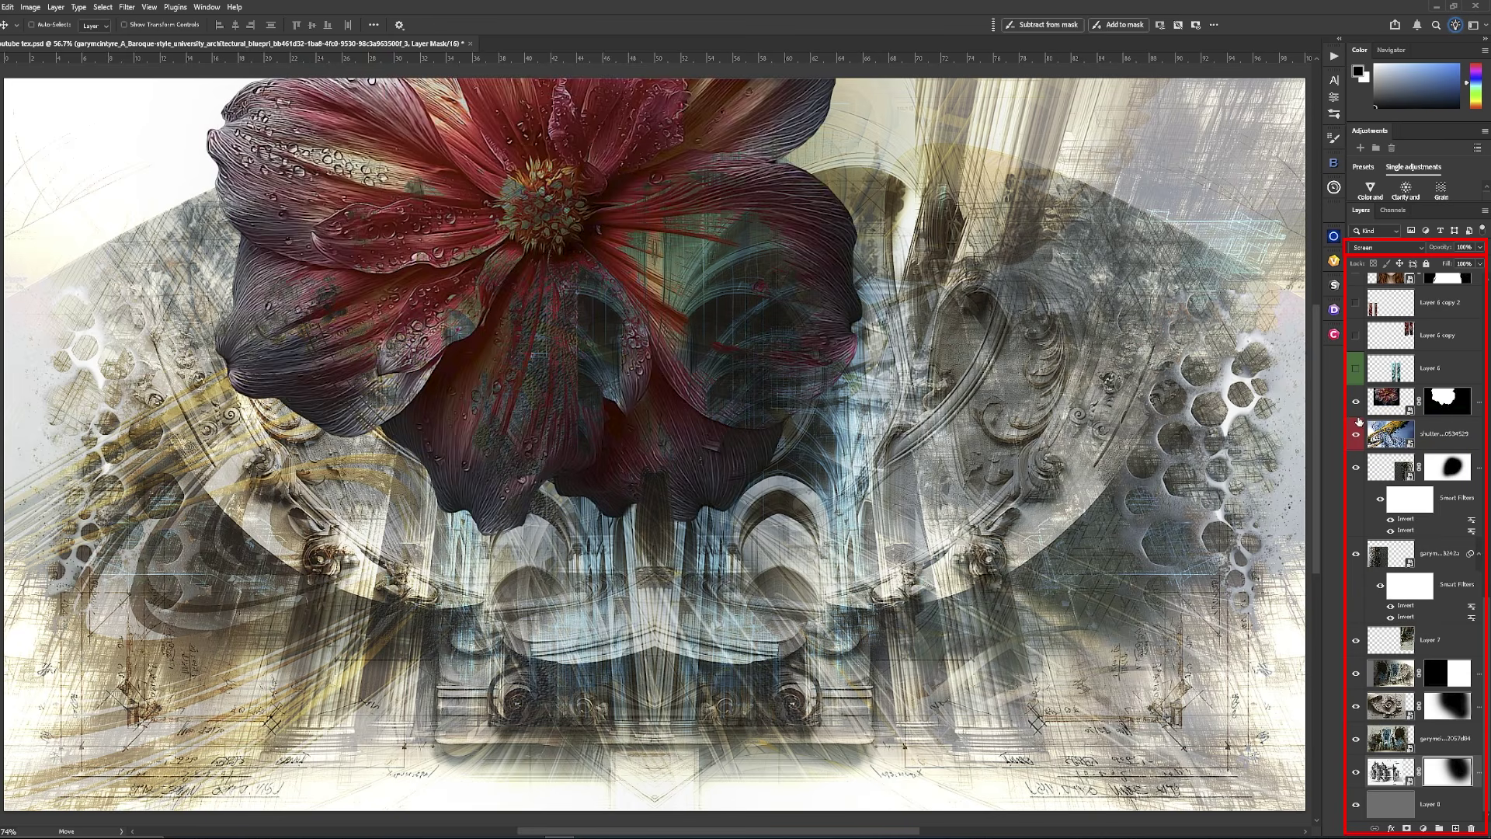
scroll(1415, 521, up, 5)
scroll(1415, 520, up, 2)
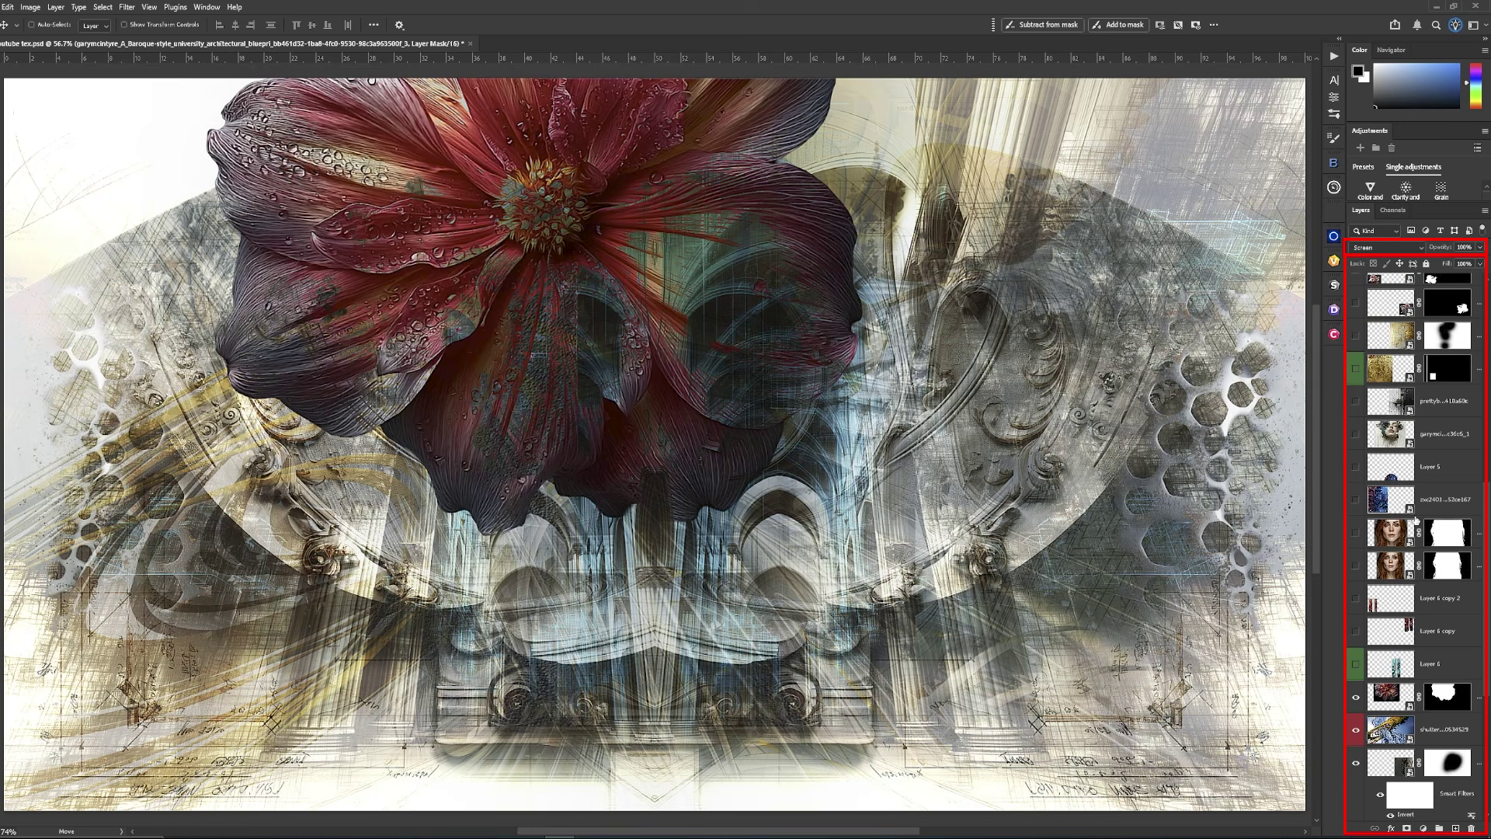
click(1356, 664)
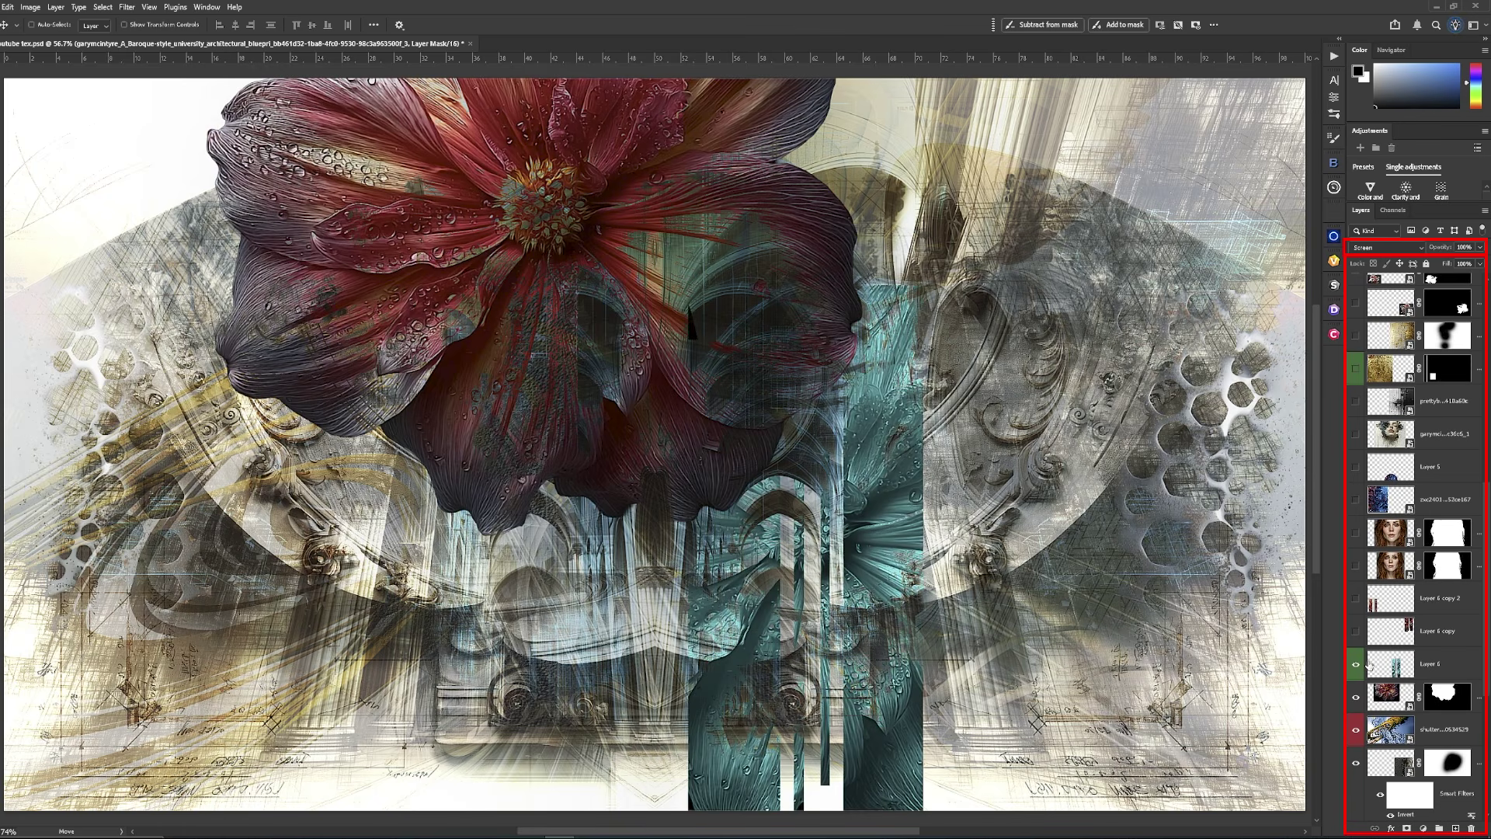
click(1356, 631)
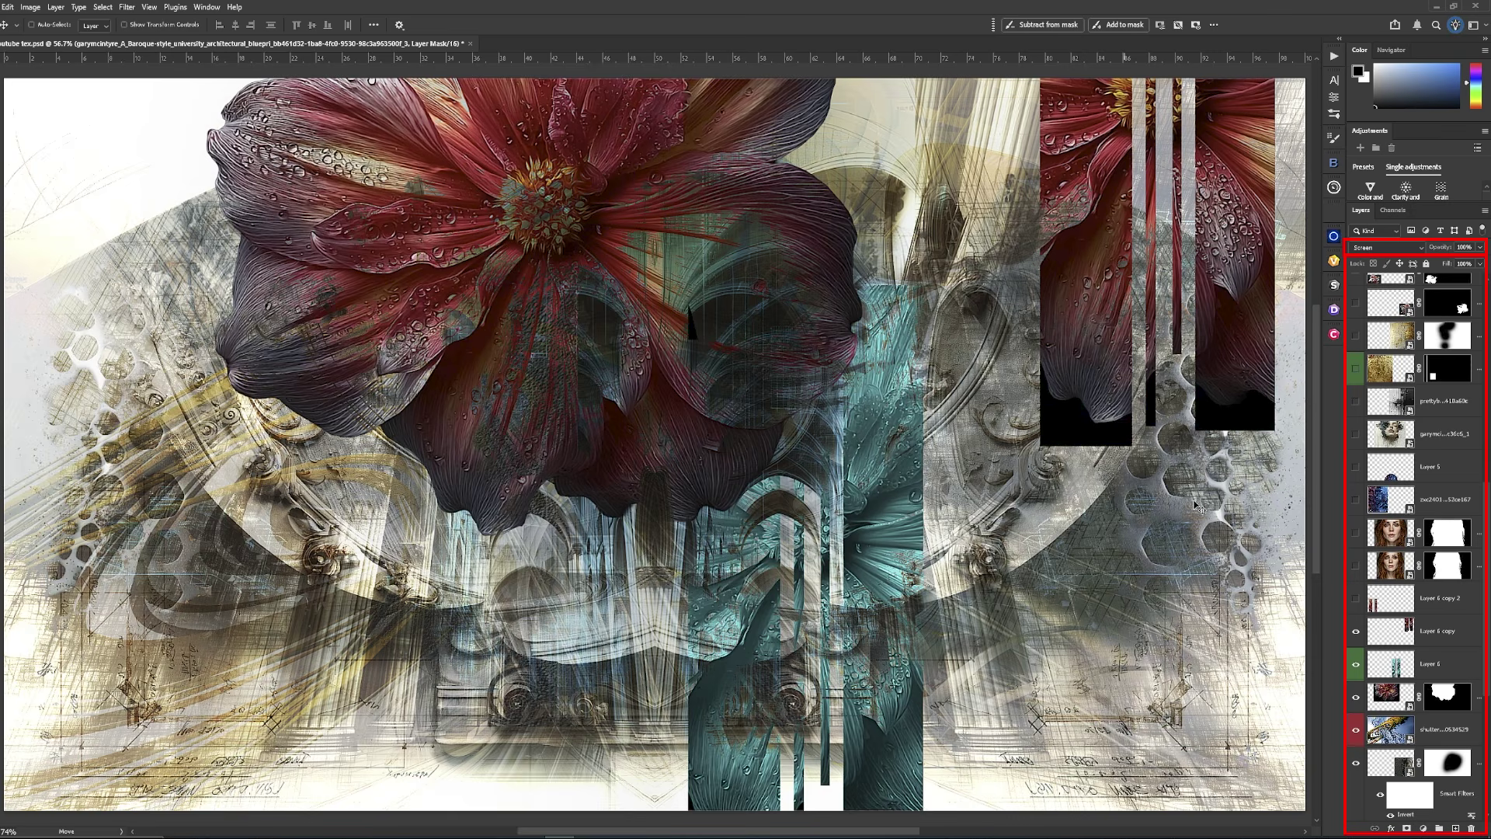
click(1356, 599)
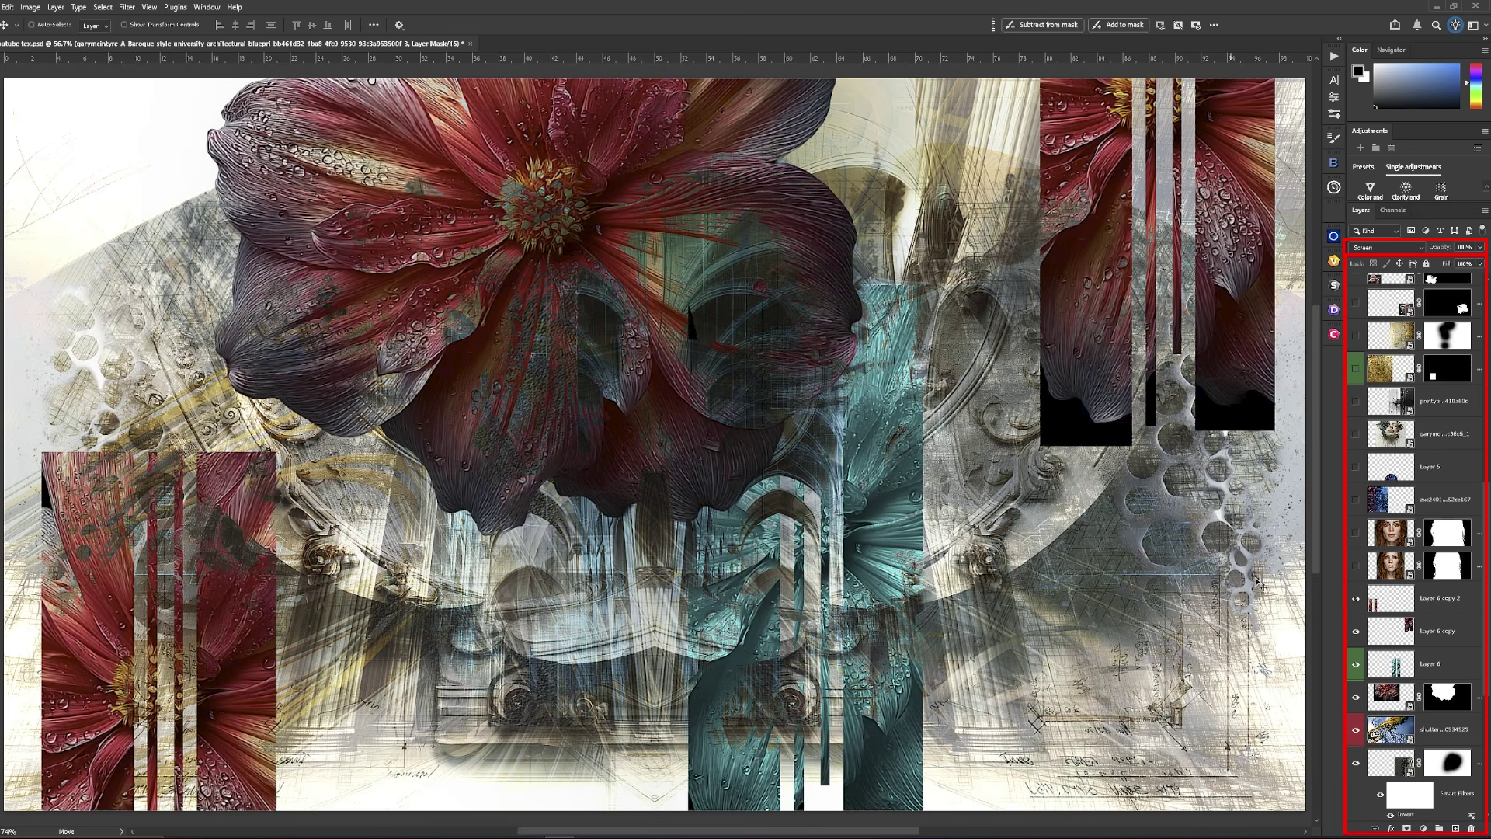
Show both masked portrait layers of the woman, toggling each one to compare its effect, and leave both visible
click(1356, 566)
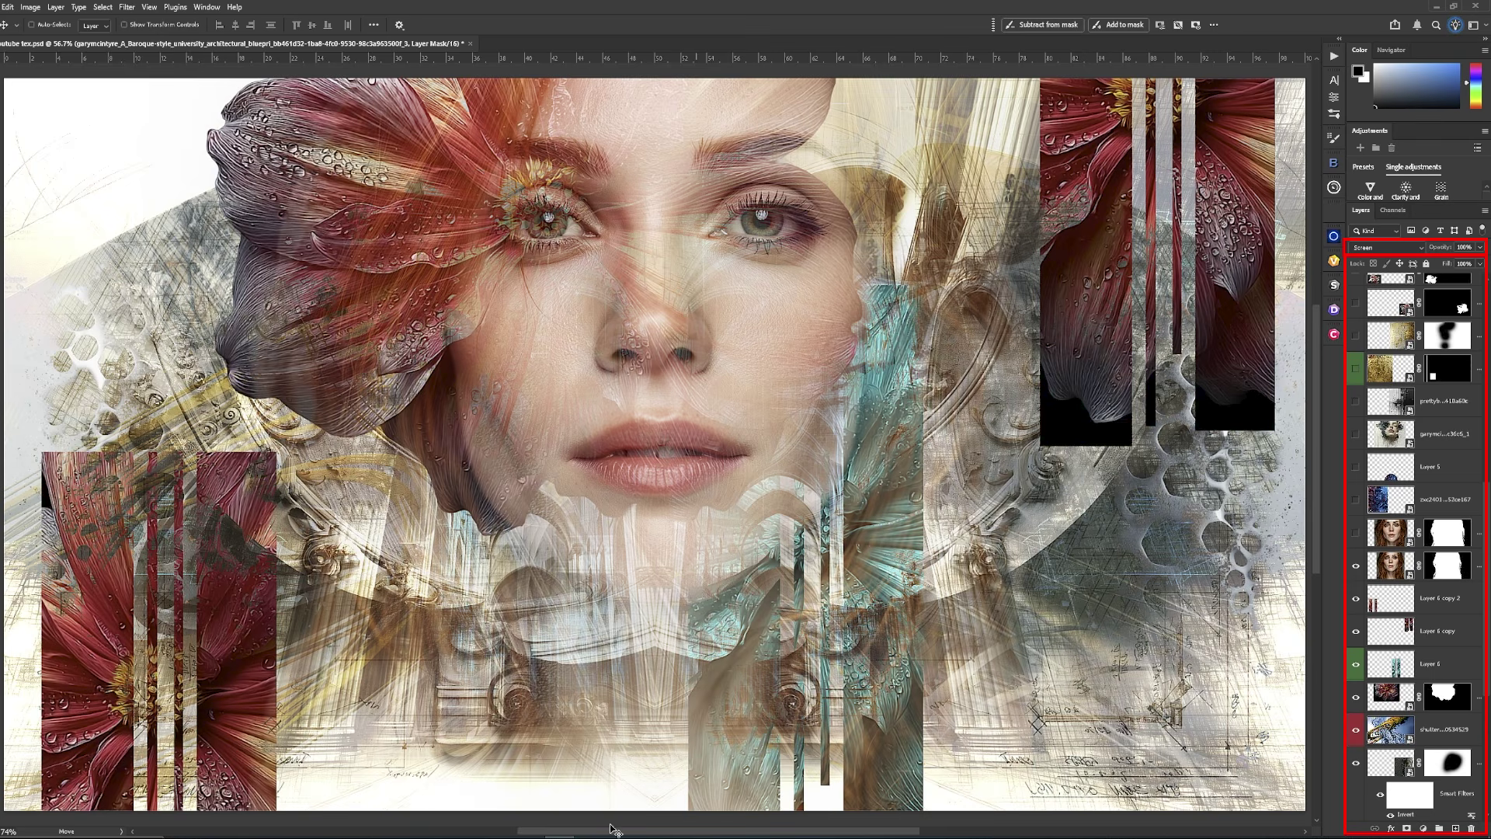
click(1356, 534)
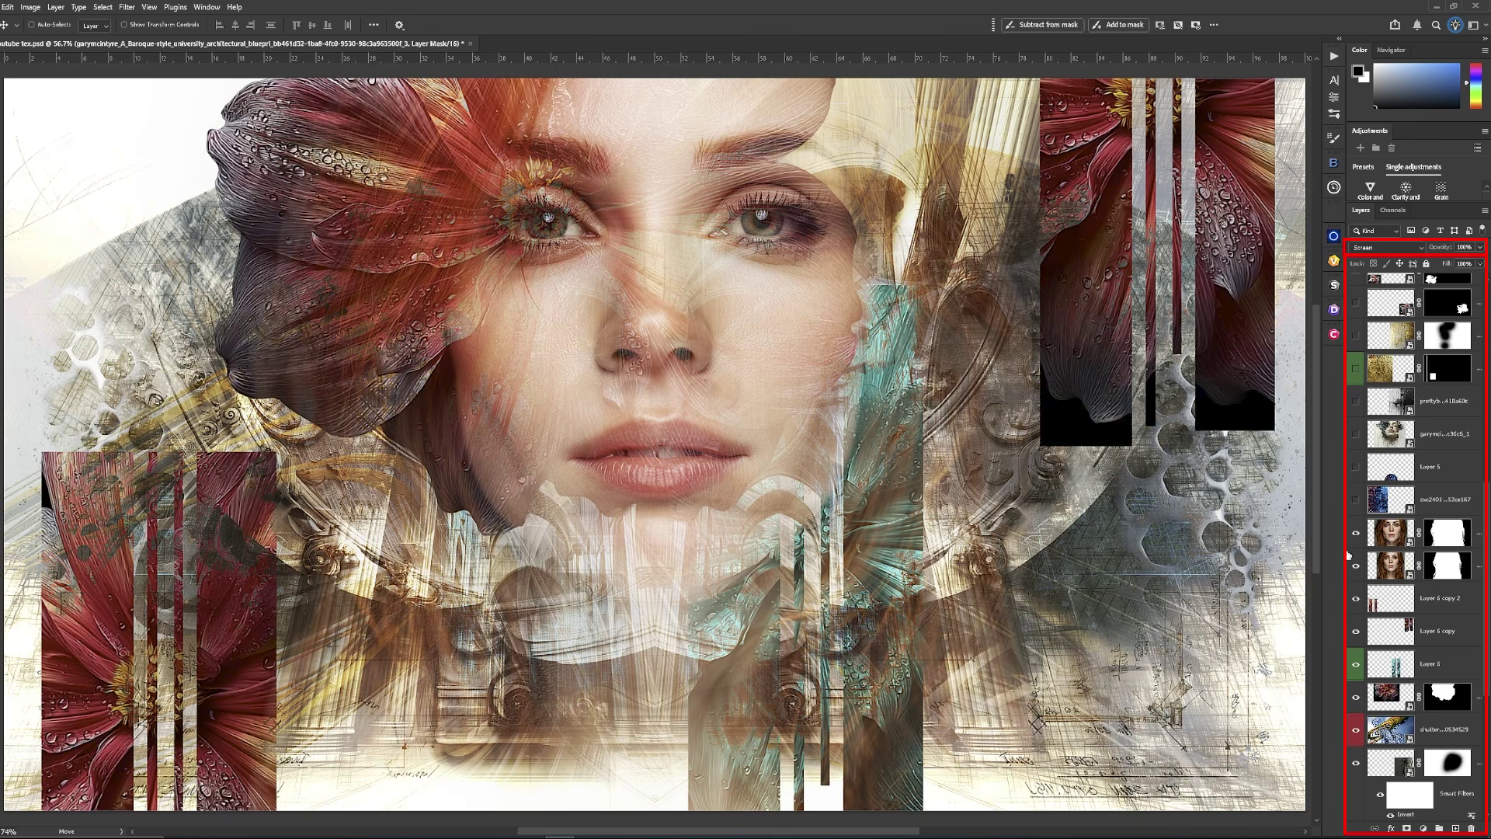
click(1355, 568)
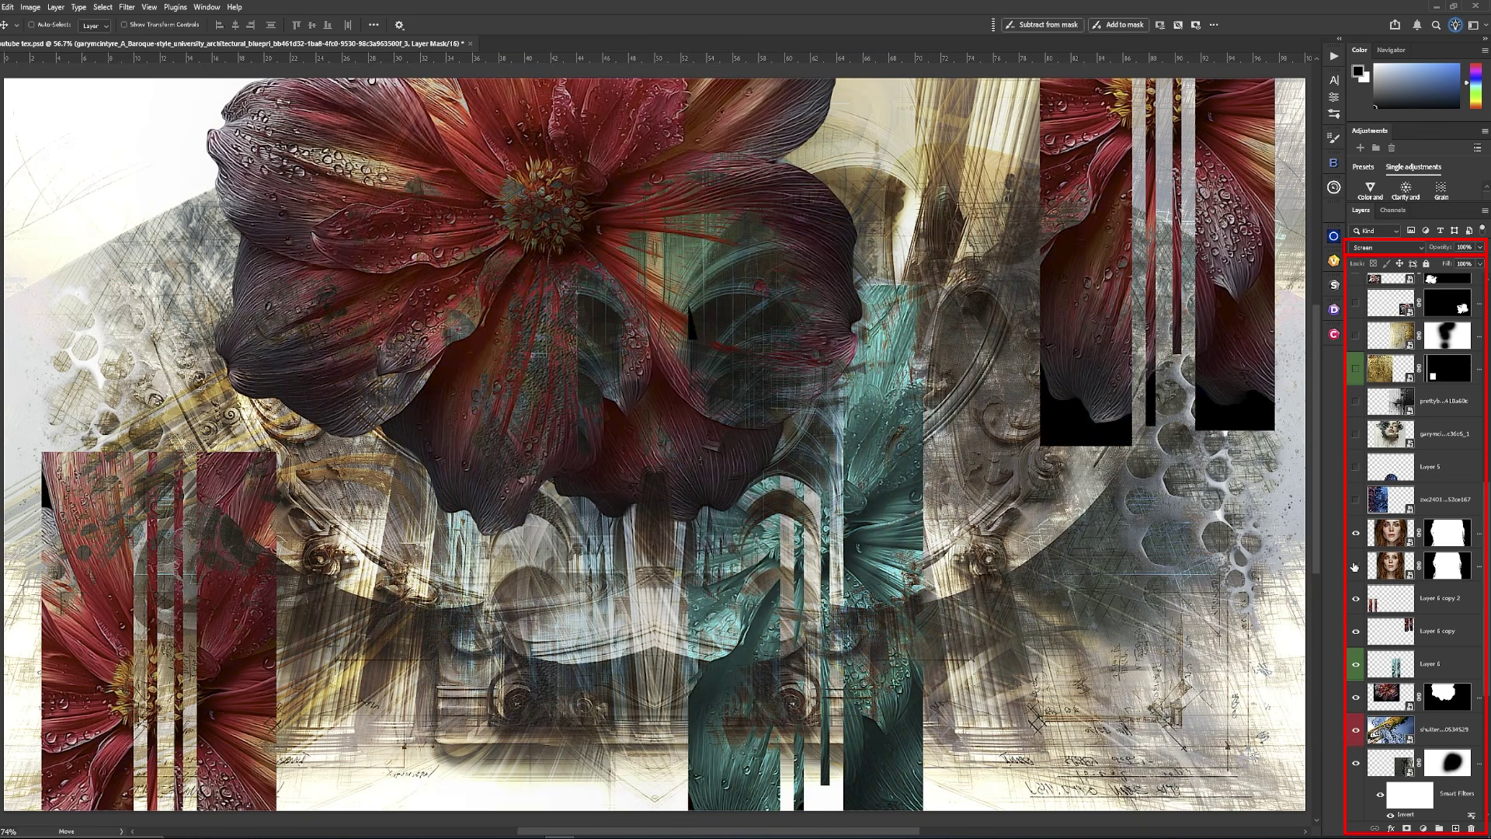
click(1355, 568)
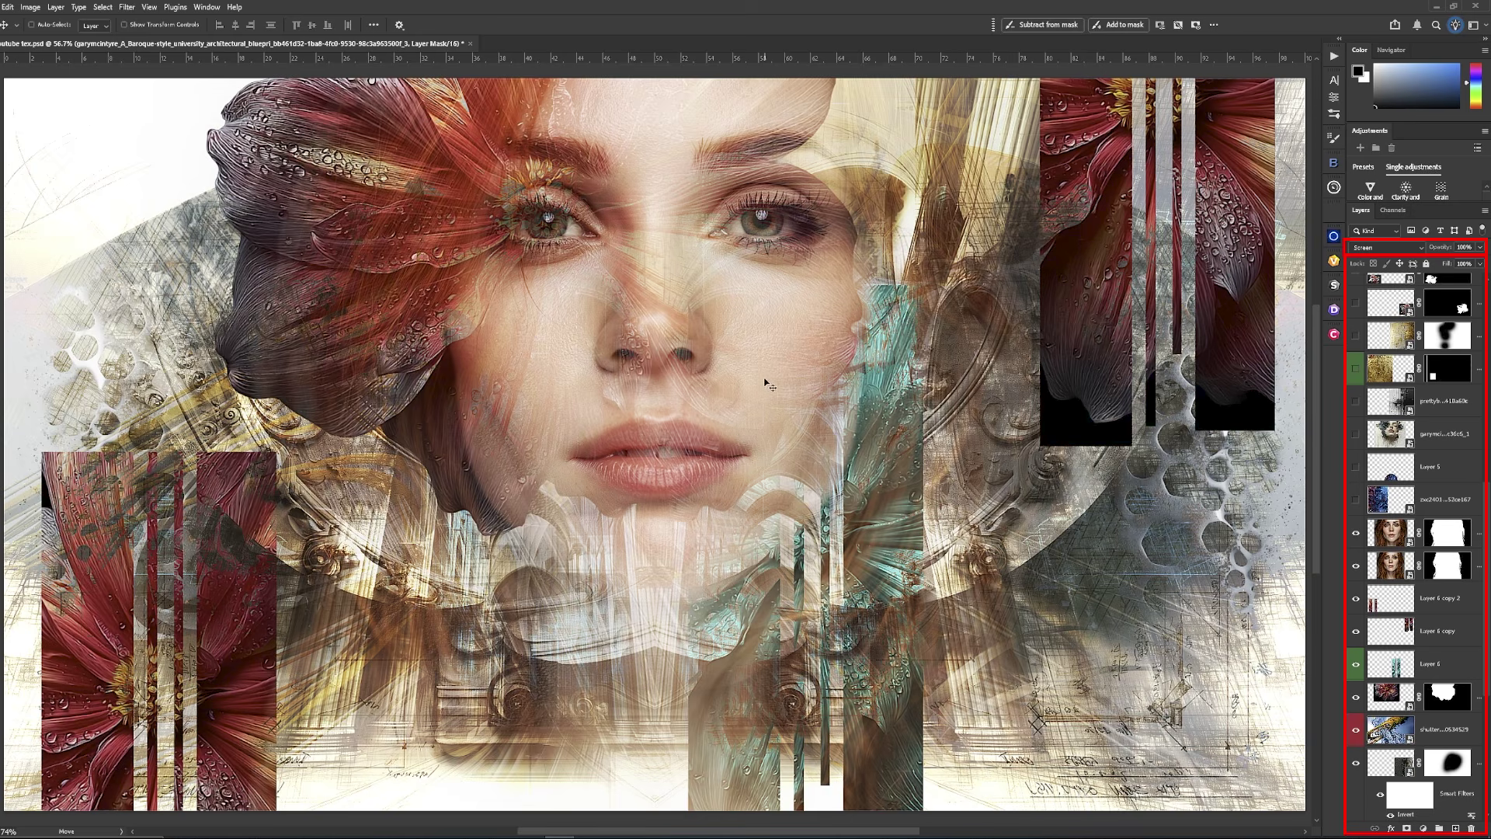
click(1356, 534)
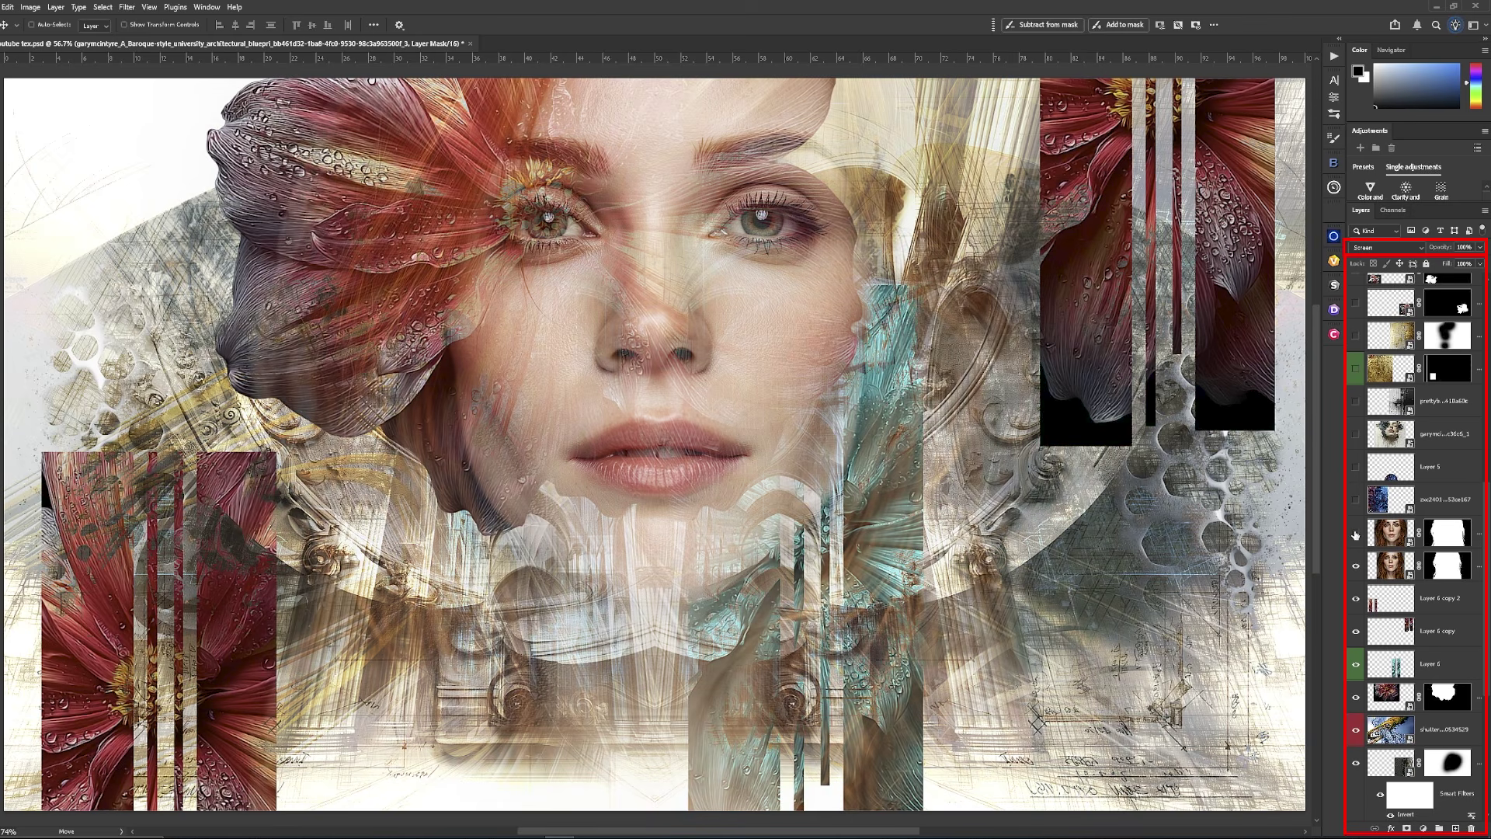
click(1356, 534)
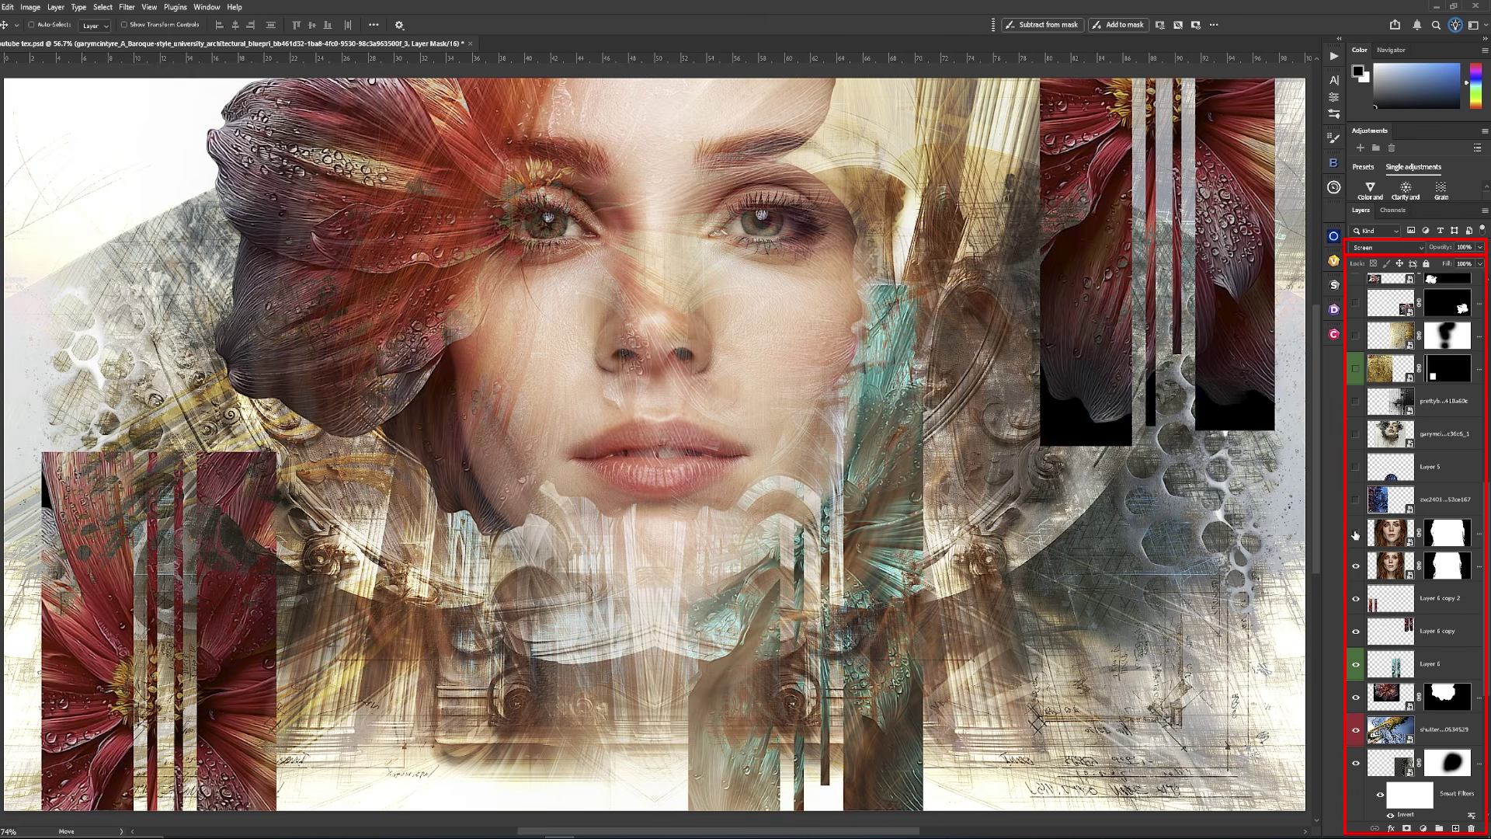
click(1356, 535)
click(1353, 536)
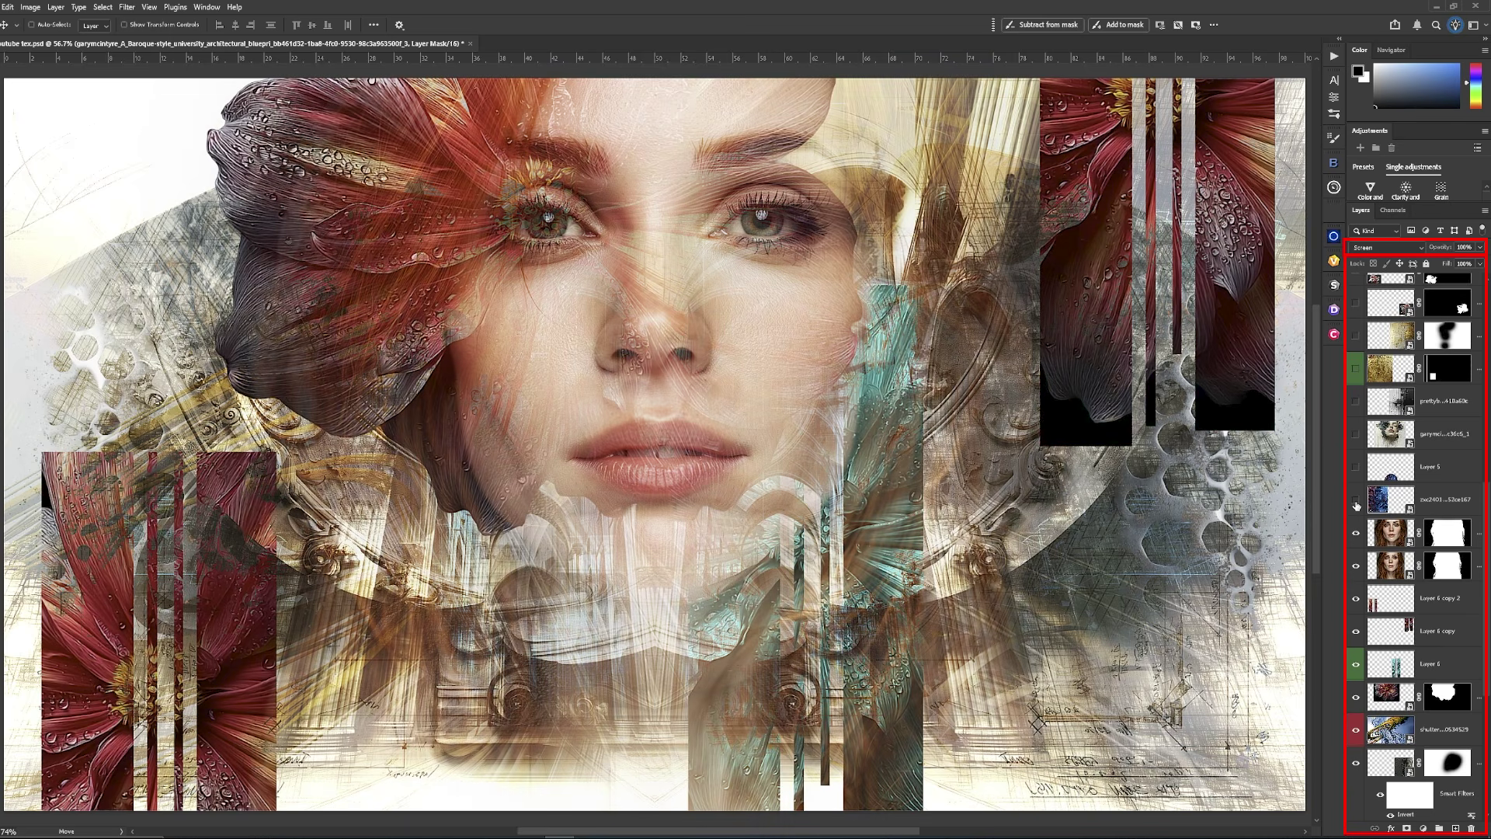
Preview and hide the full circuit-board image, and show its cut-out in Layer 5 plus the two grunge texture layers over the face
click(1357, 501)
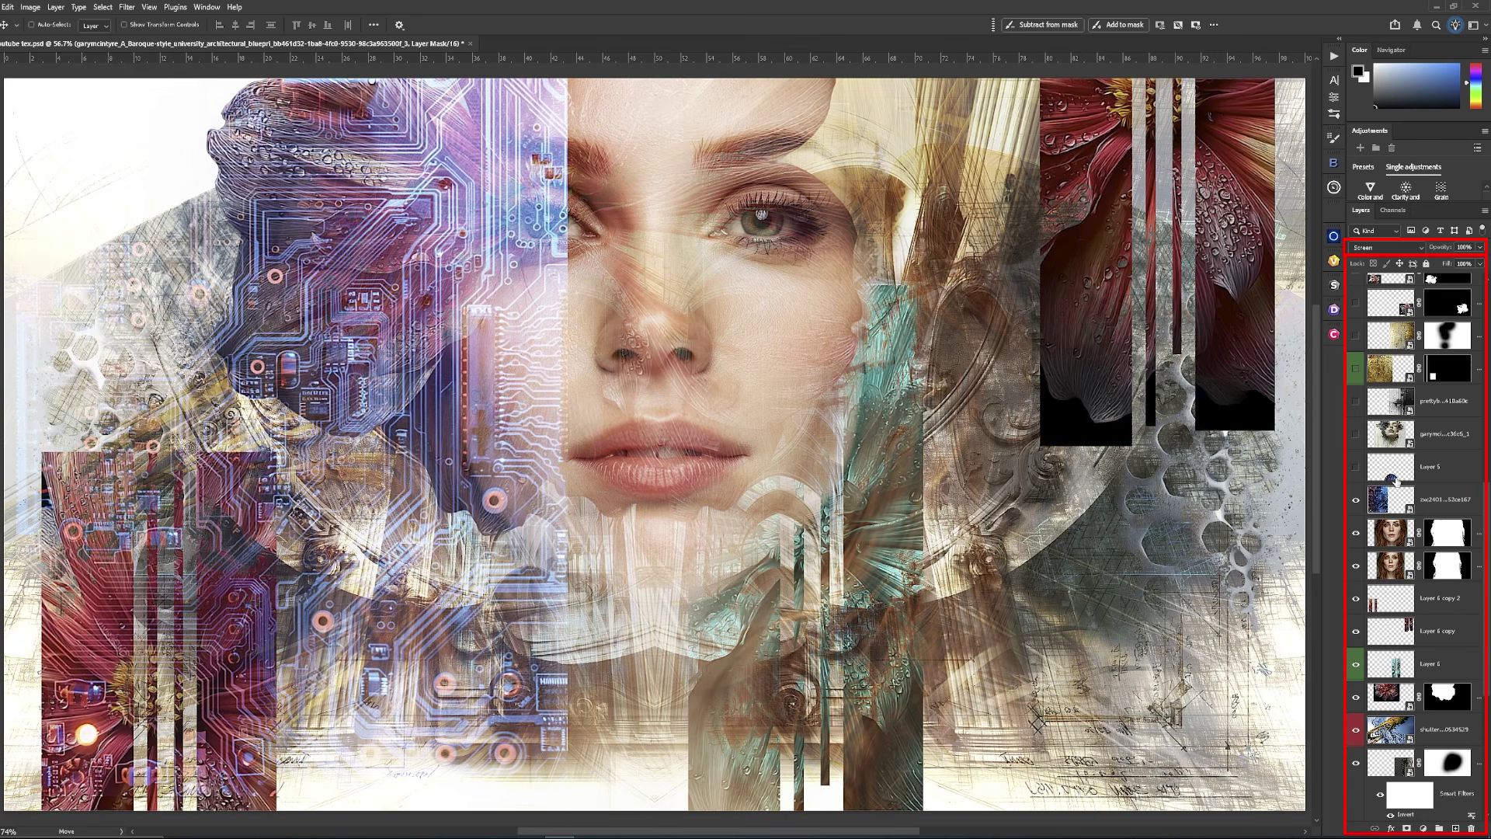
click(1356, 500)
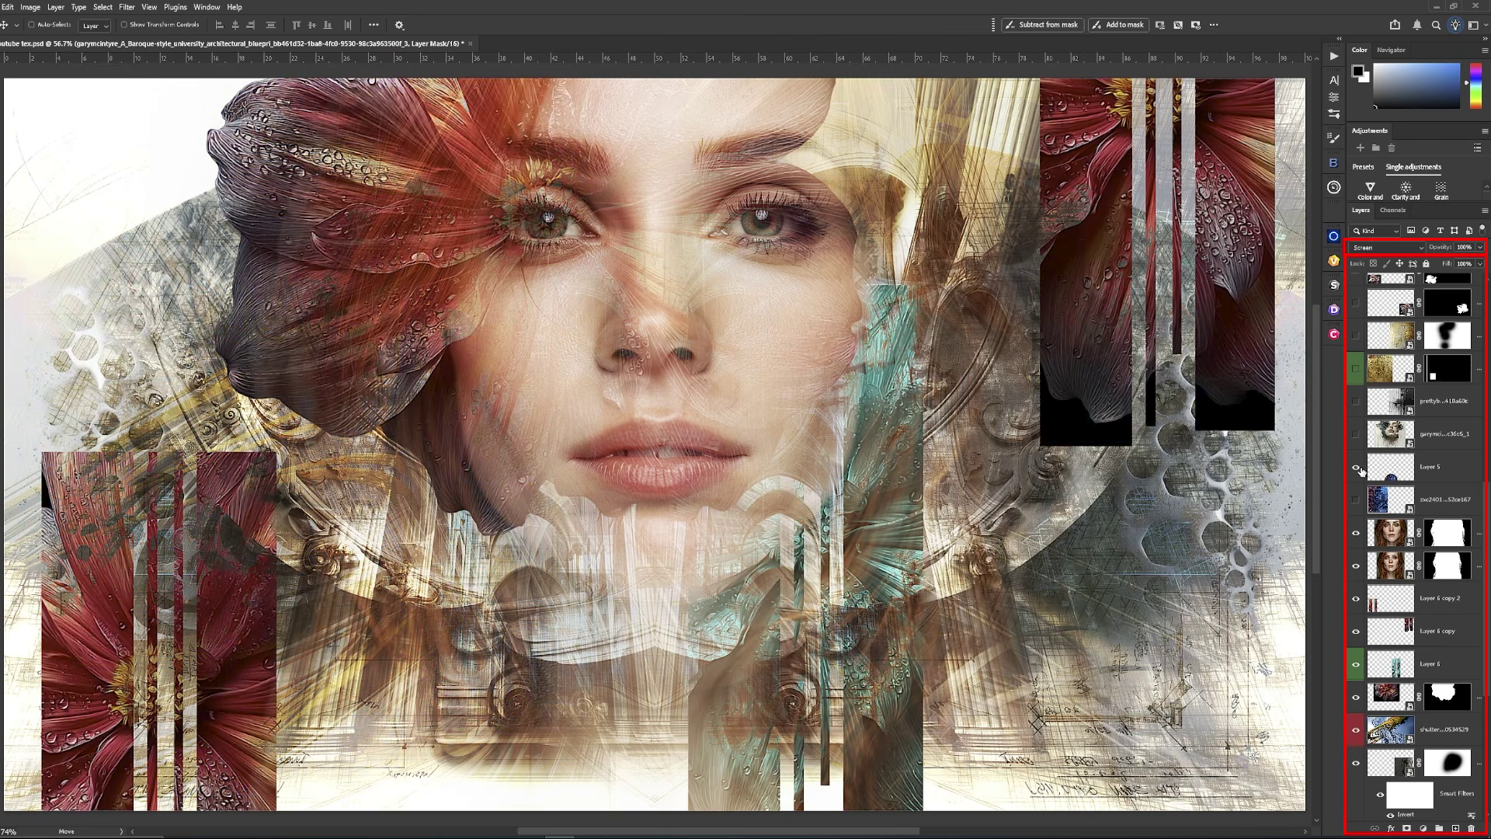
click(1357, 467)
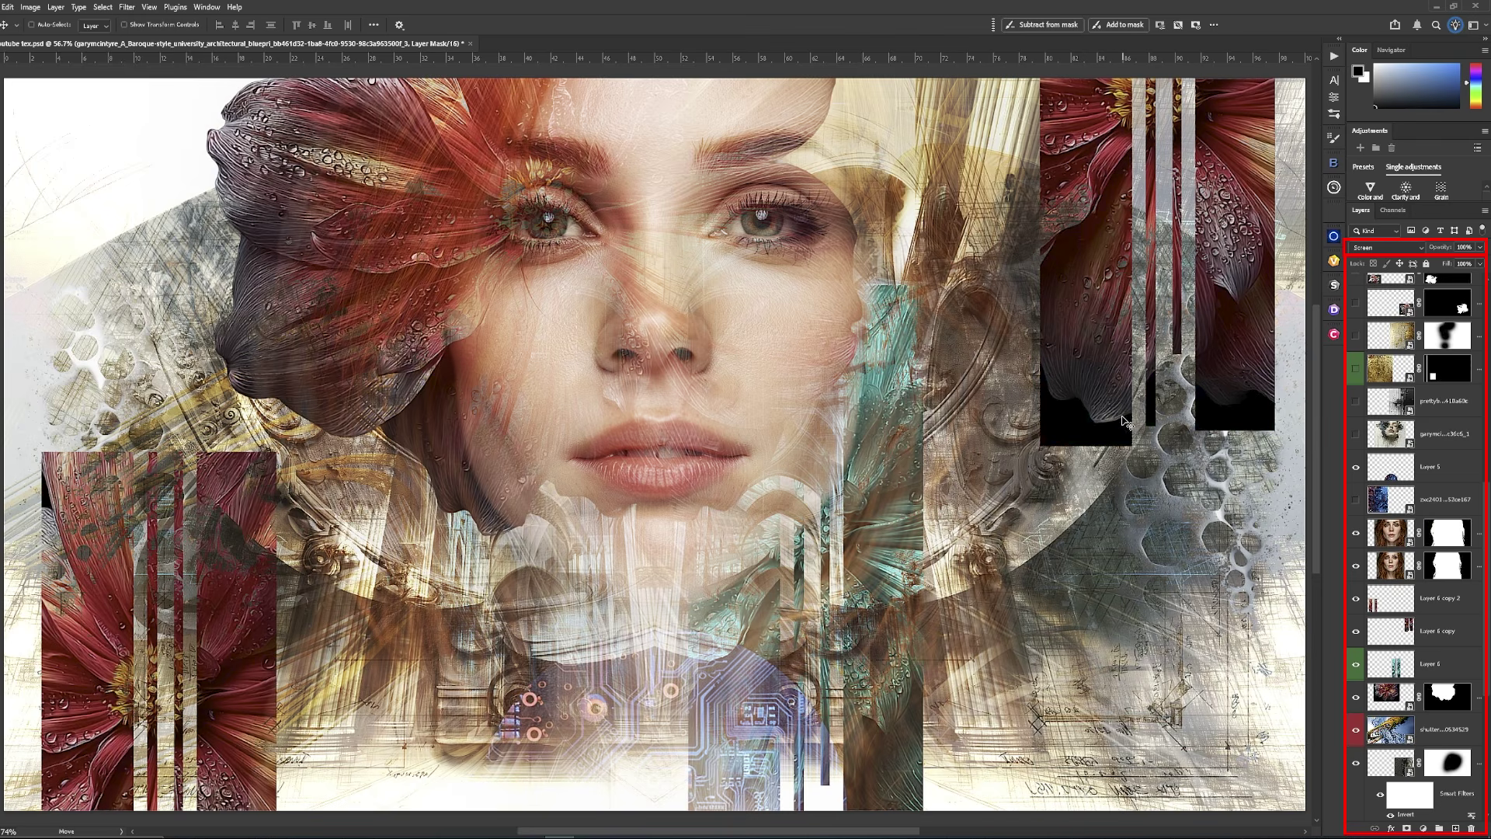
click(1356, 434)
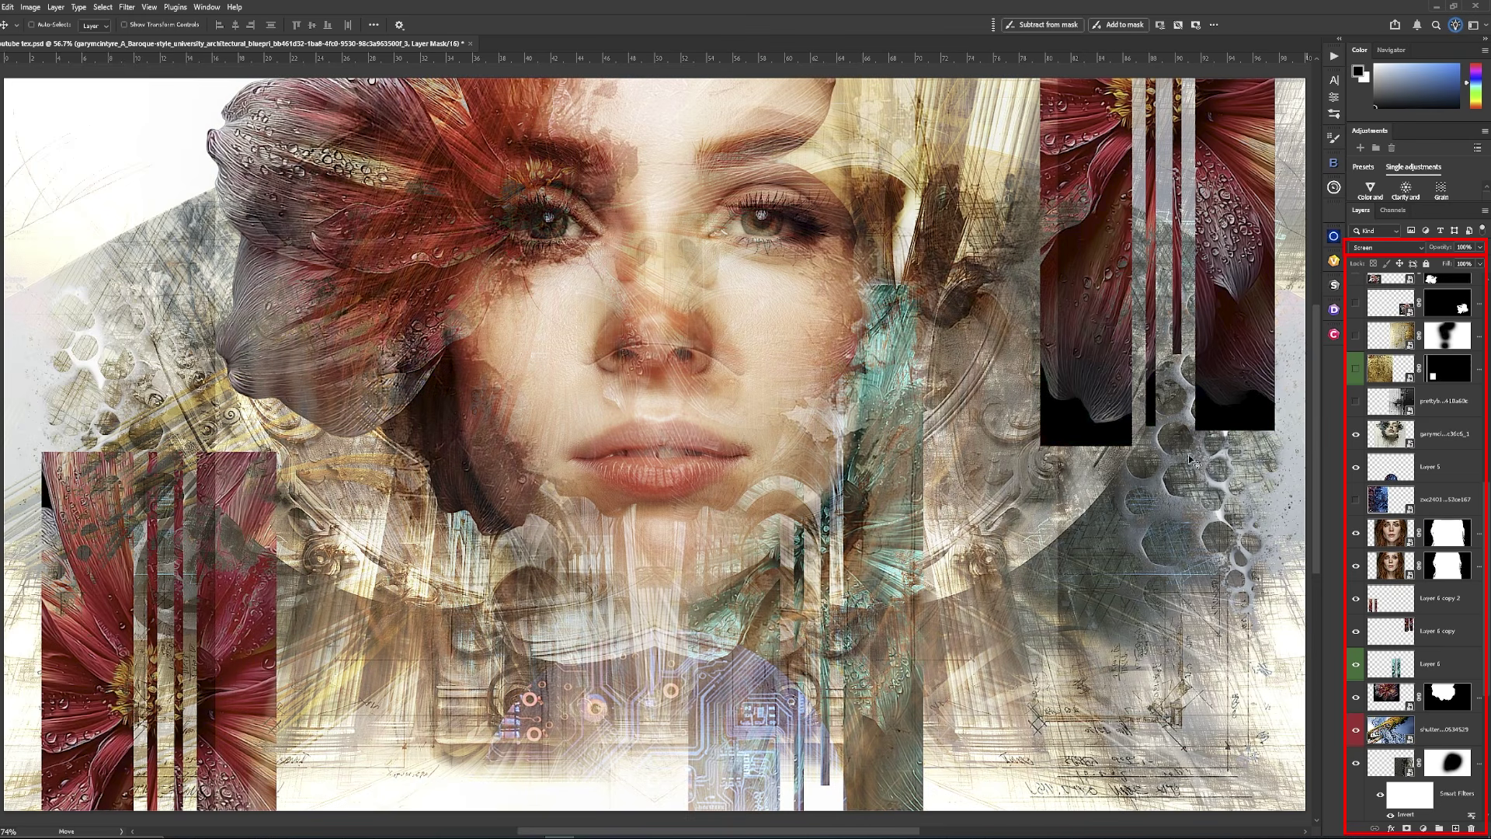
click(1355, 403)
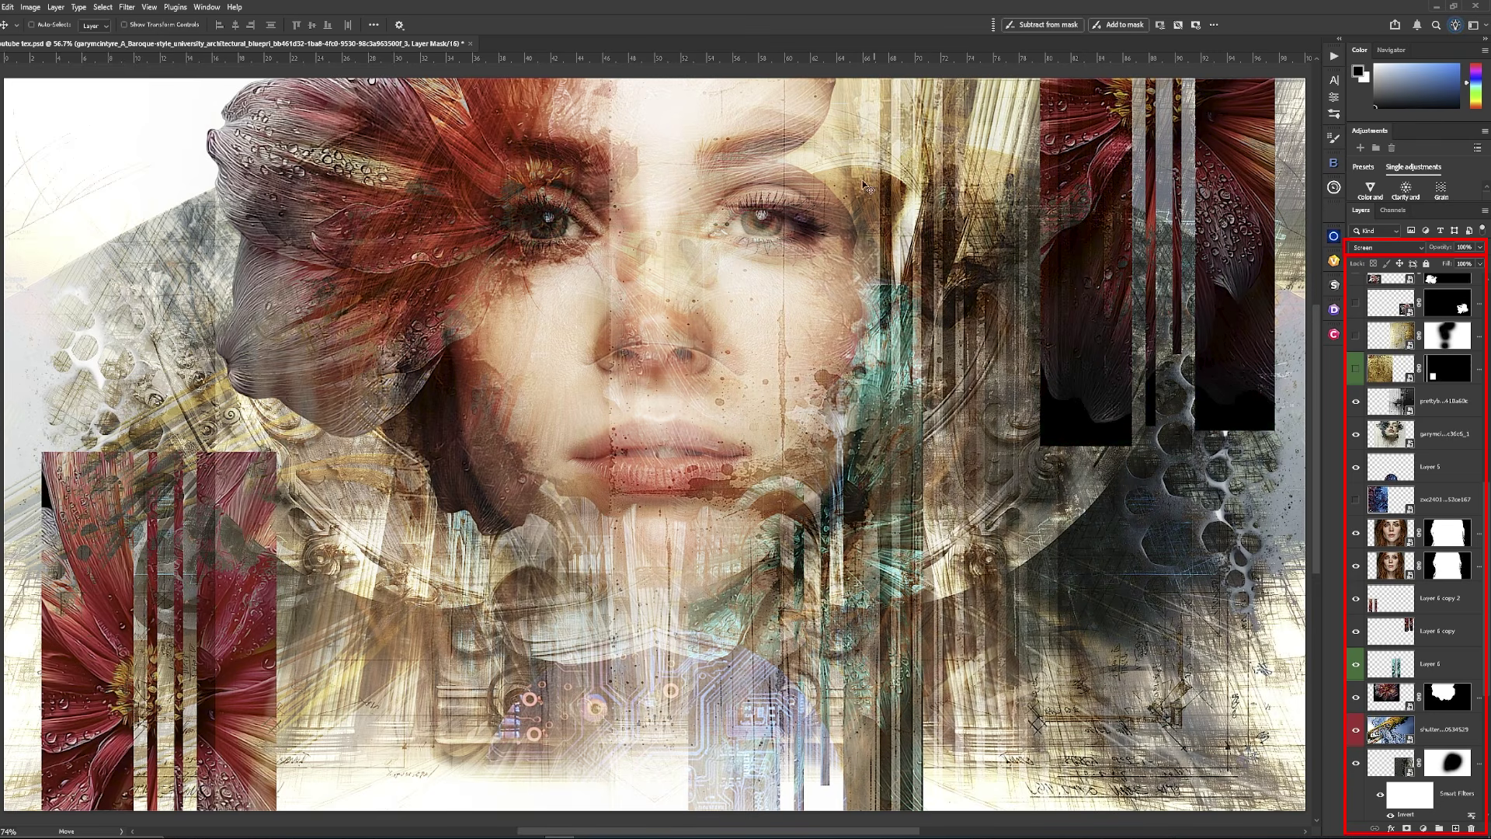
Show the green-labelled gold-leaf layer, the masked cracked texture above it and the two masked fish layers
scroll(1421, 626, up, 3)
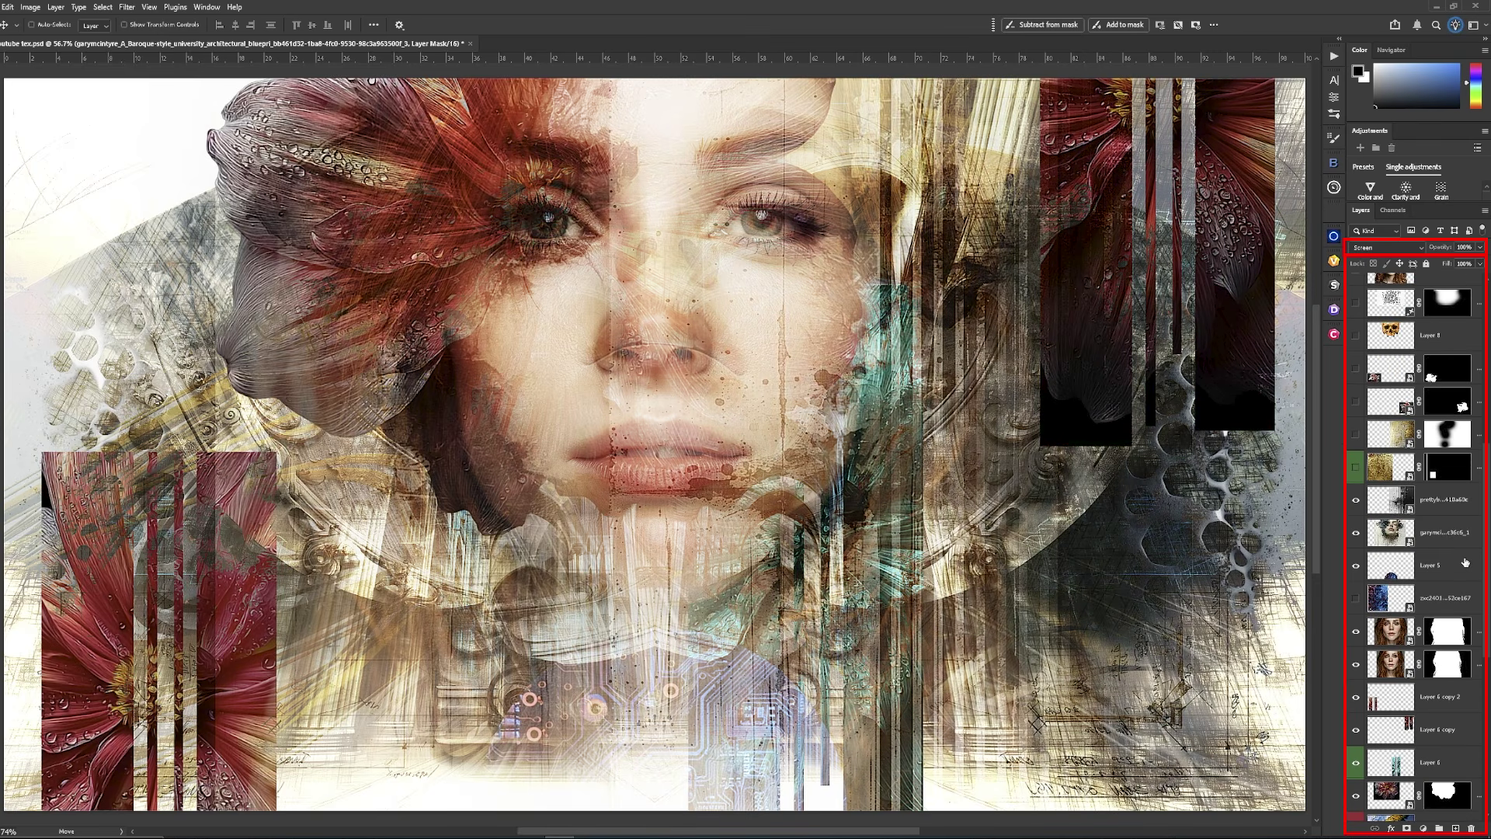
click(1355, 469)
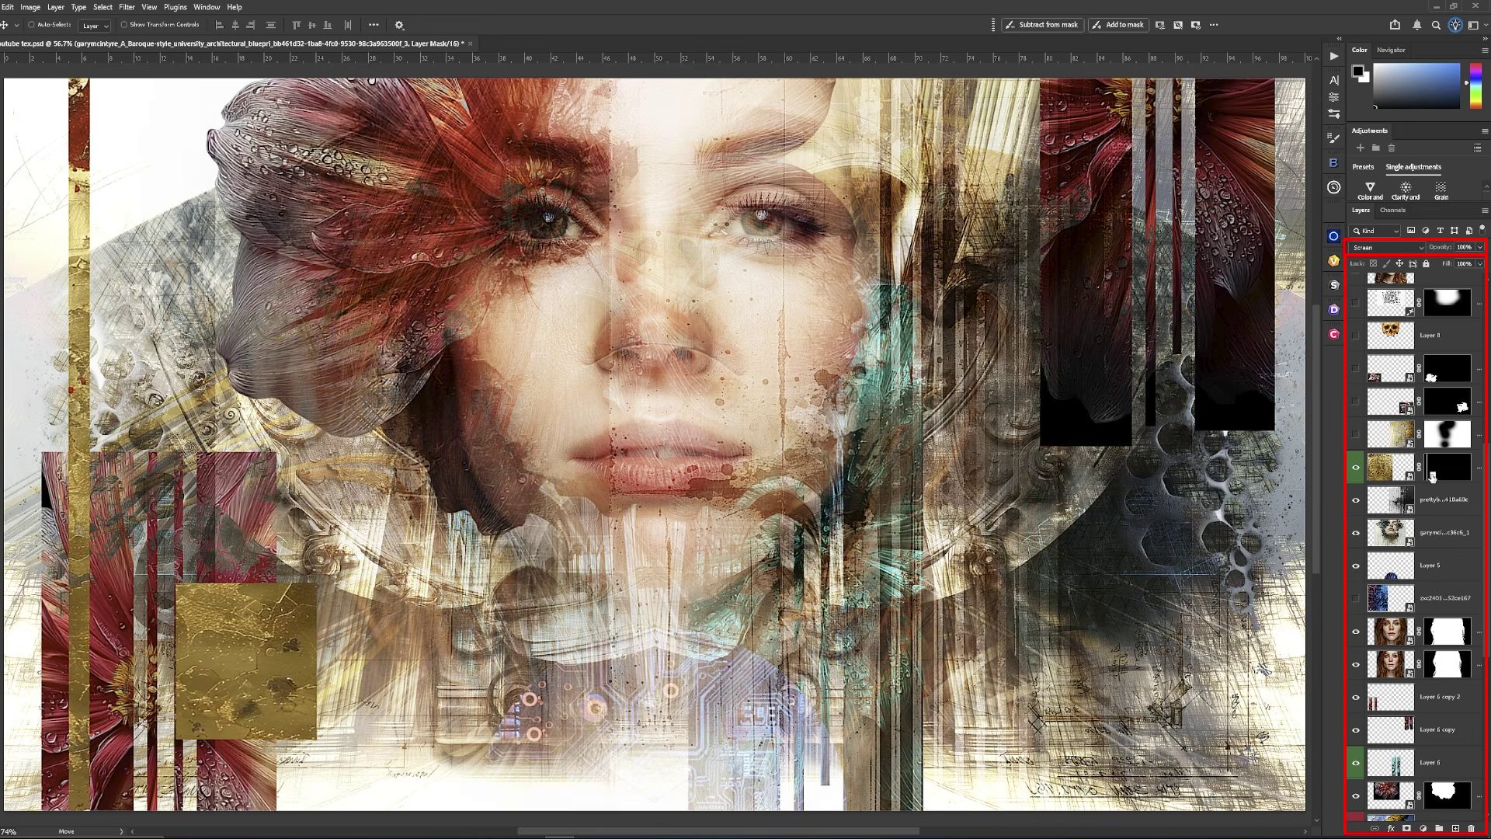
click(1354, 437)
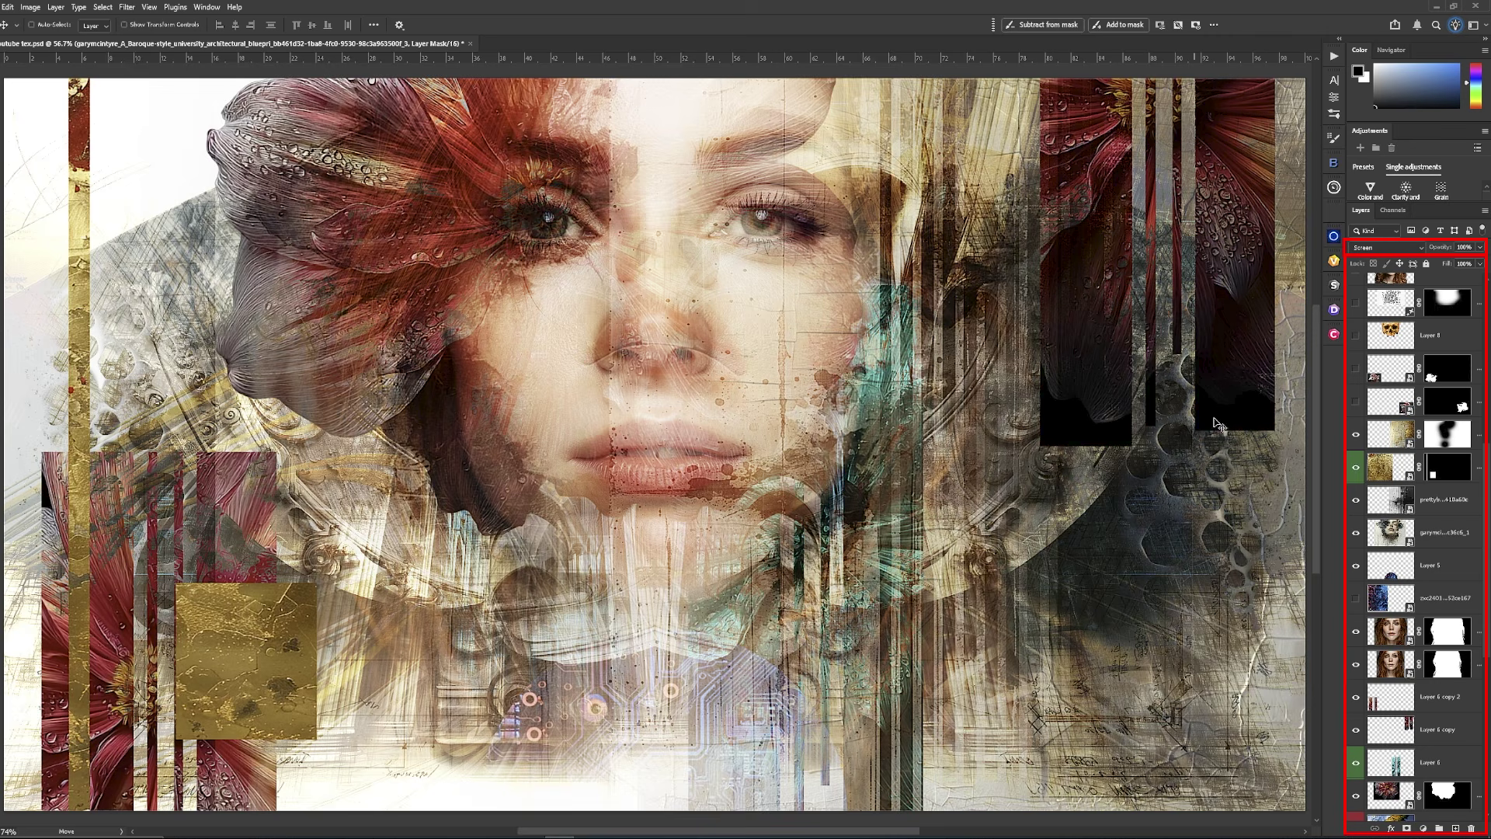
click(1356, 403)
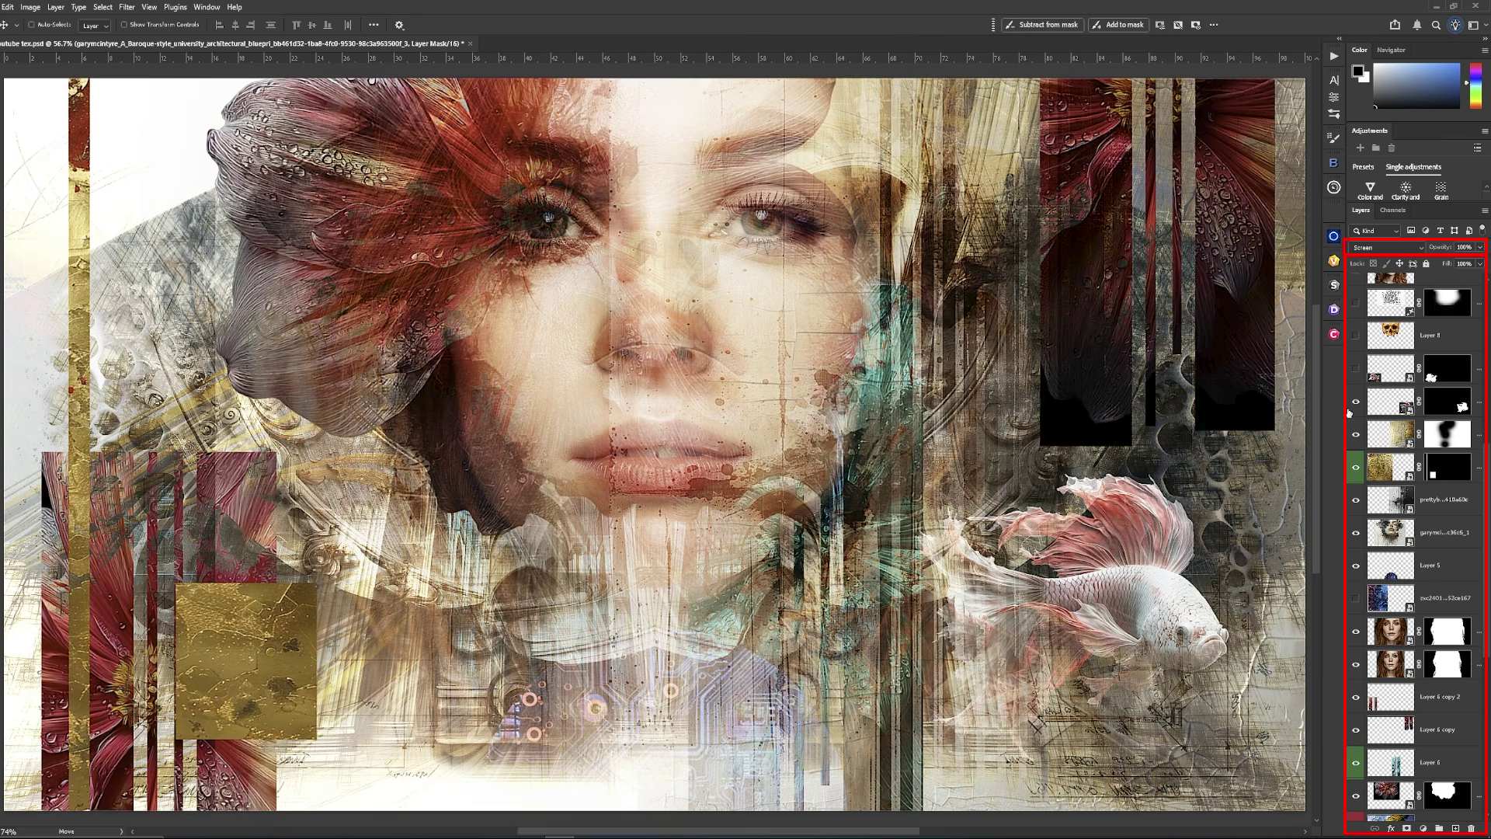
click(1356, 371)
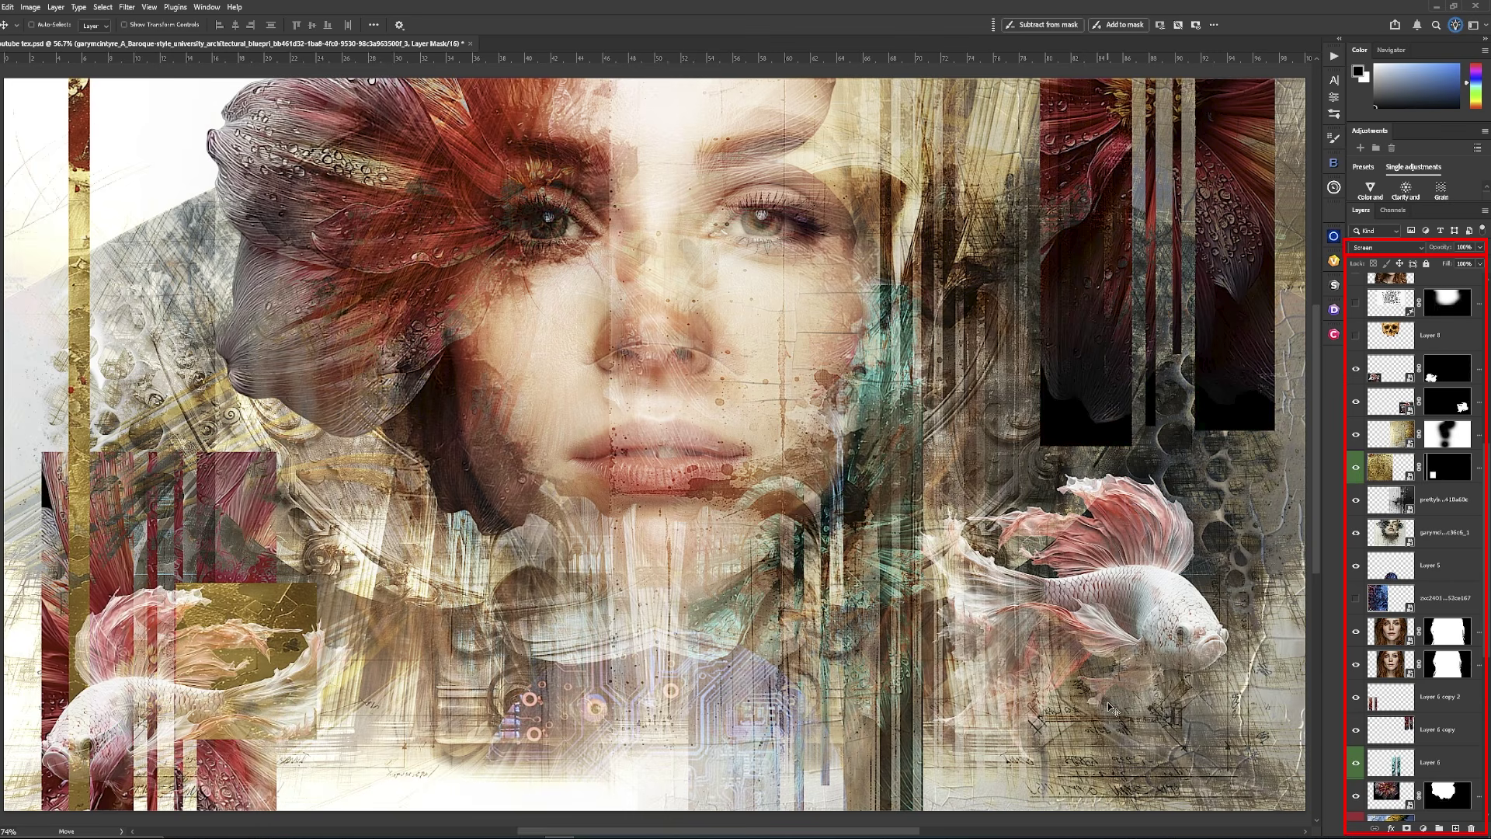
Show the orange flower layer above the two fish layers and the masked line-drawing texture above it
click(1357, 336)
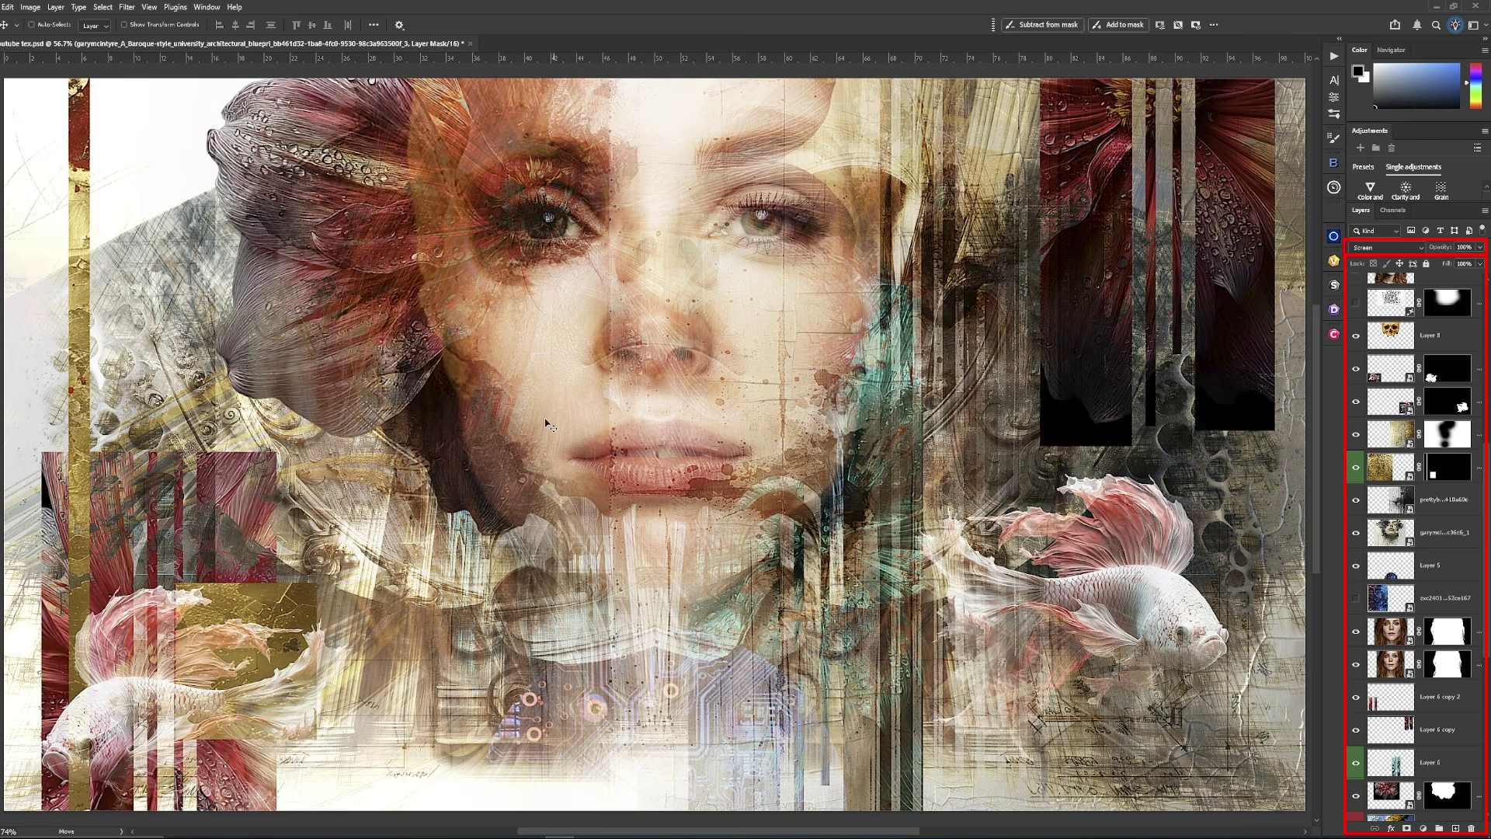
scroll(1420, 492, up, 3)
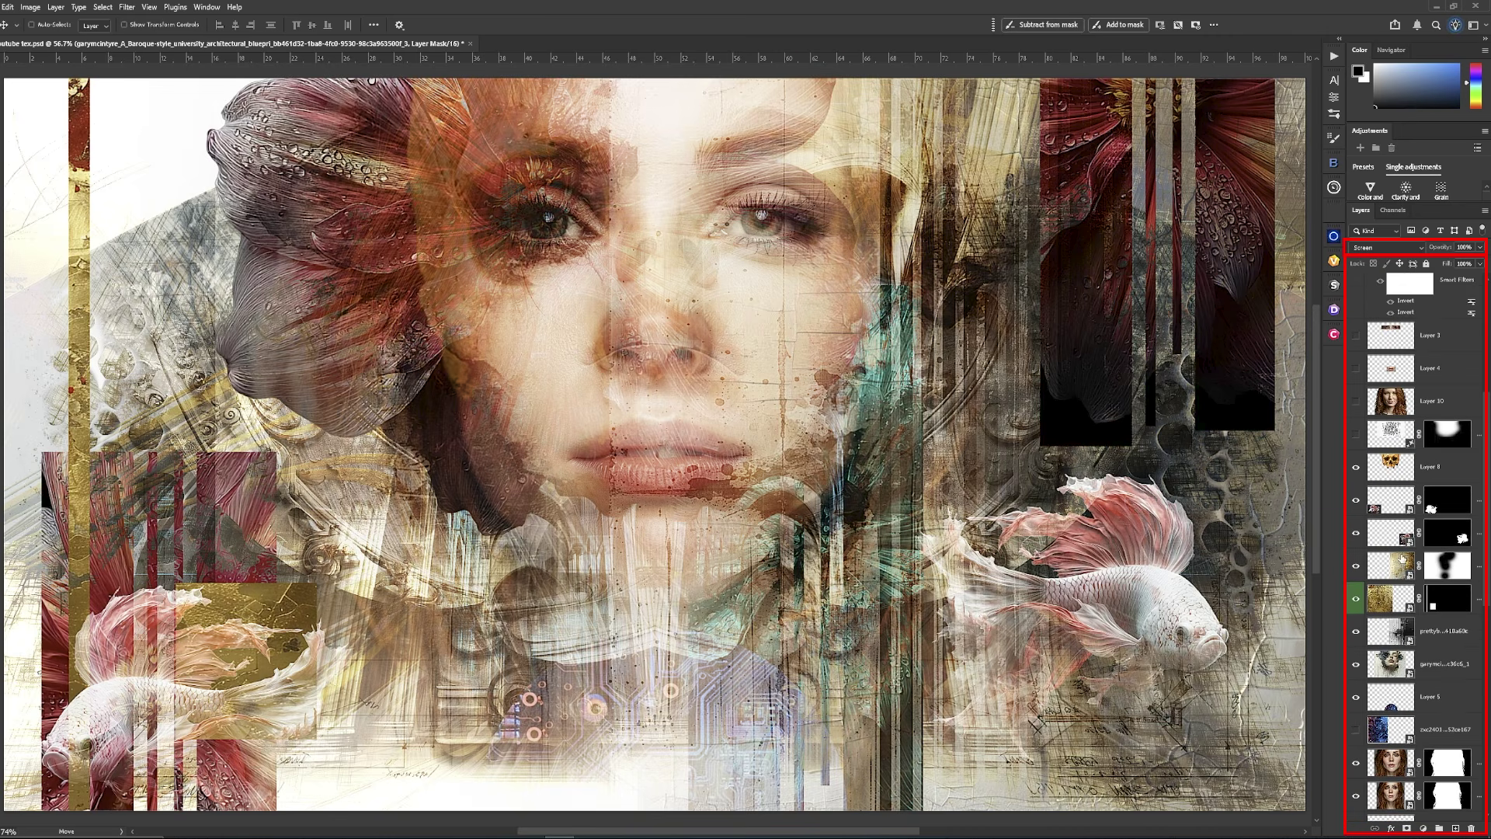
click(1355, 436)
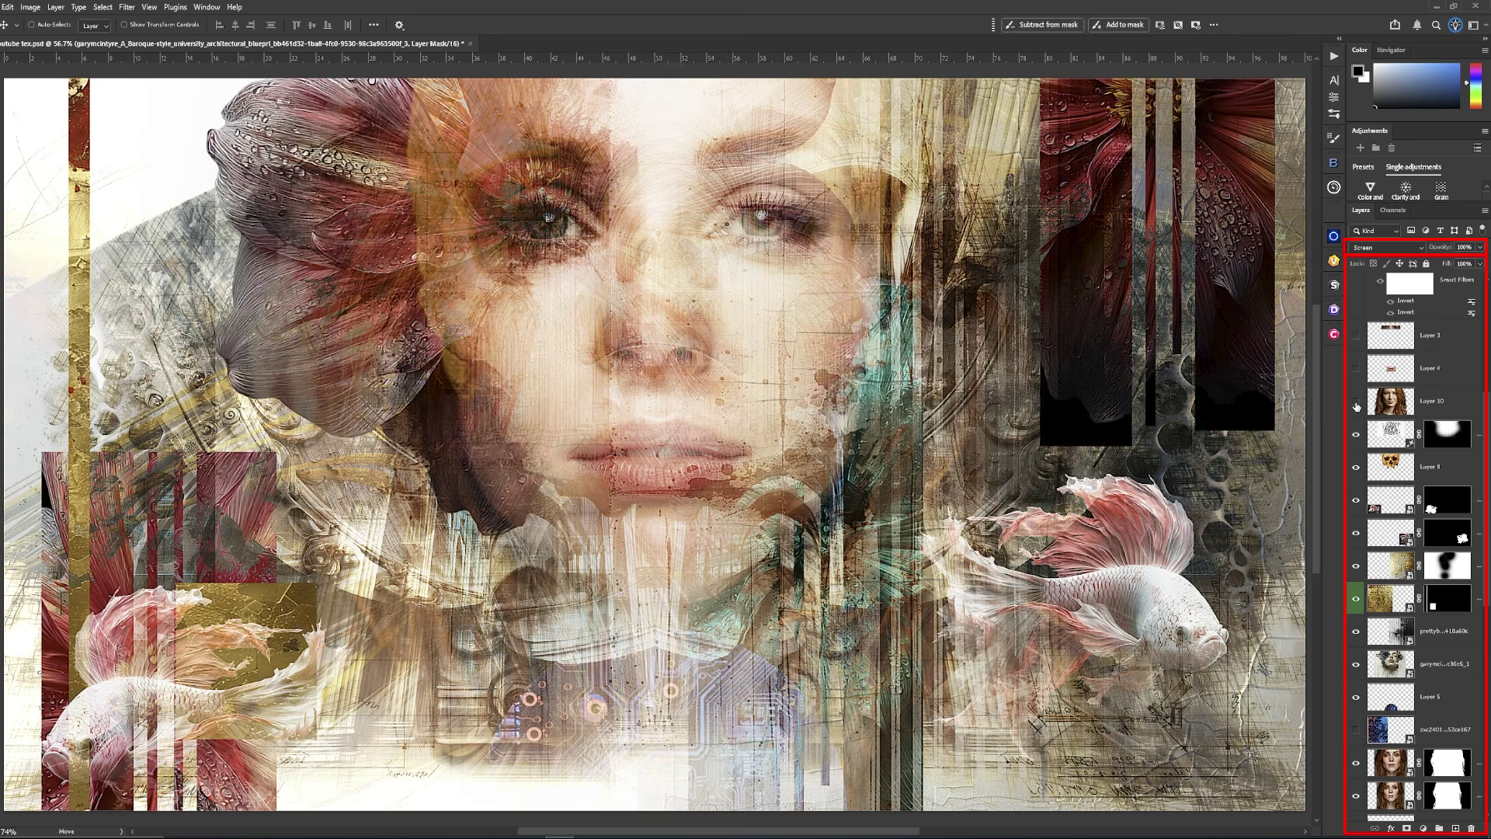
Show the full portrait in Layer 10 and the two cut-out layers above it, covering the lips and the eyes
click(1356, 403)
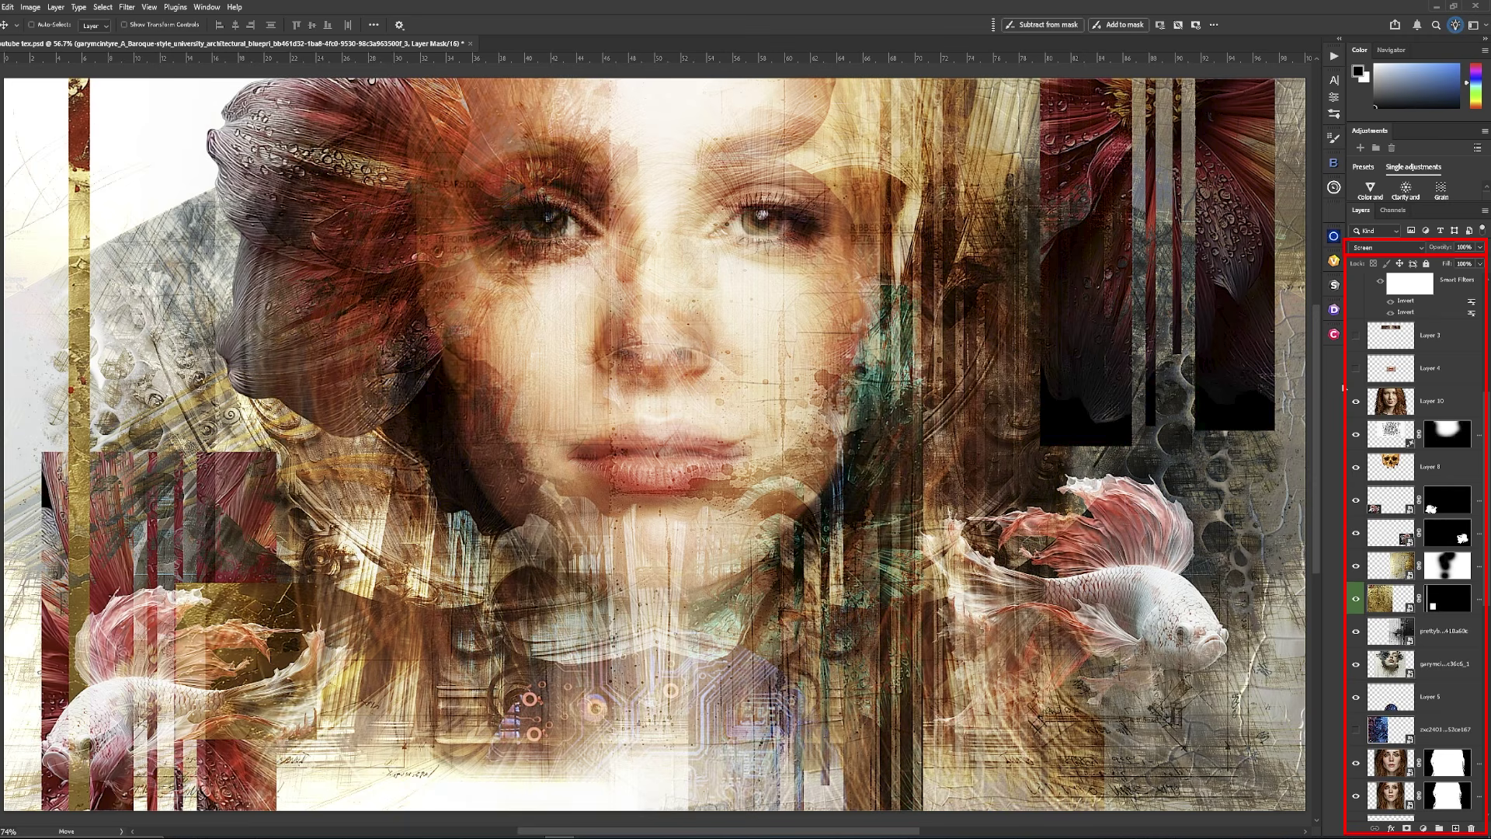
click(1357, 370)
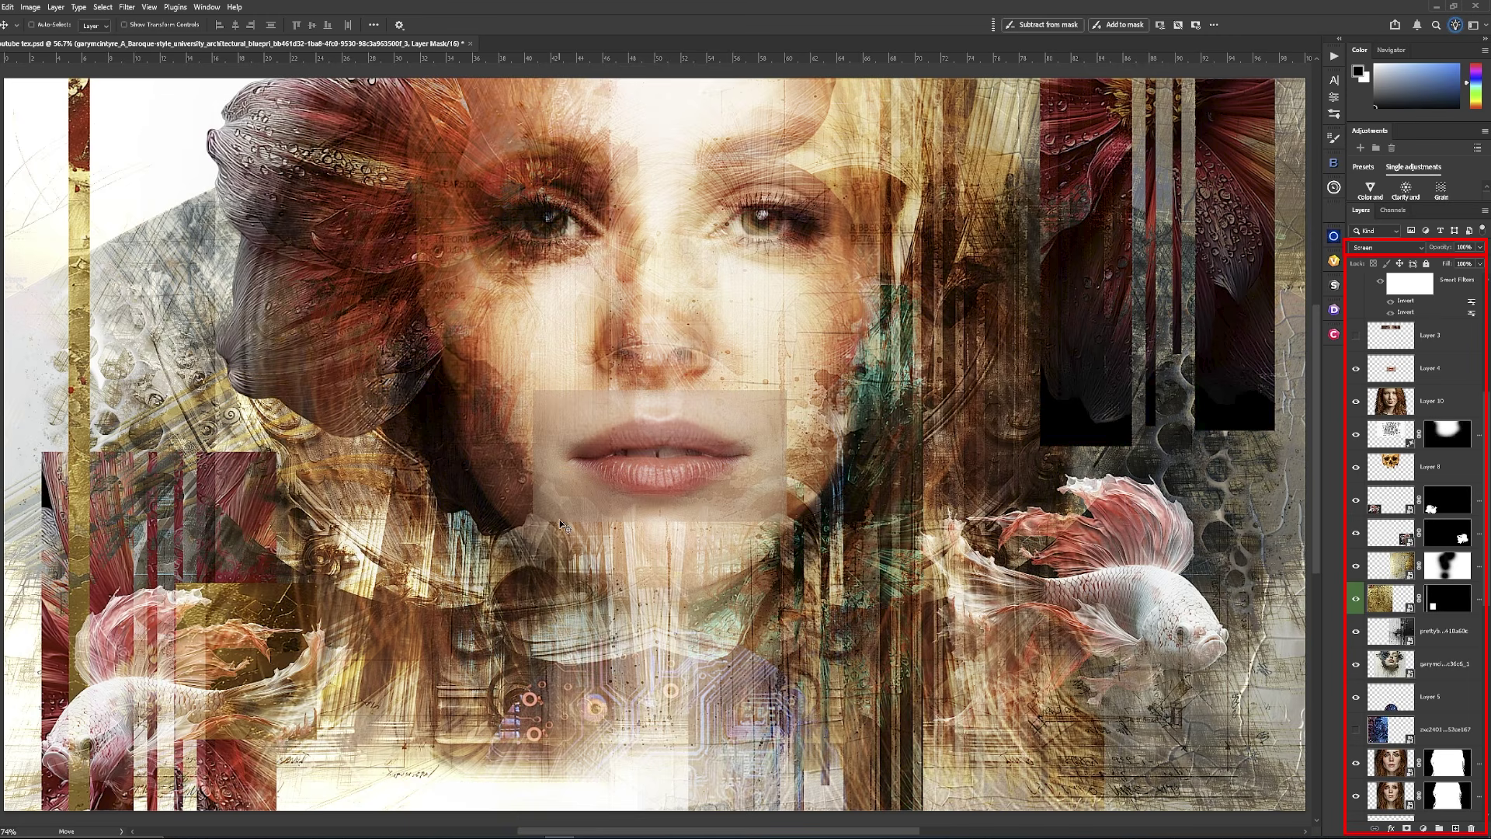
click(1356, 337)
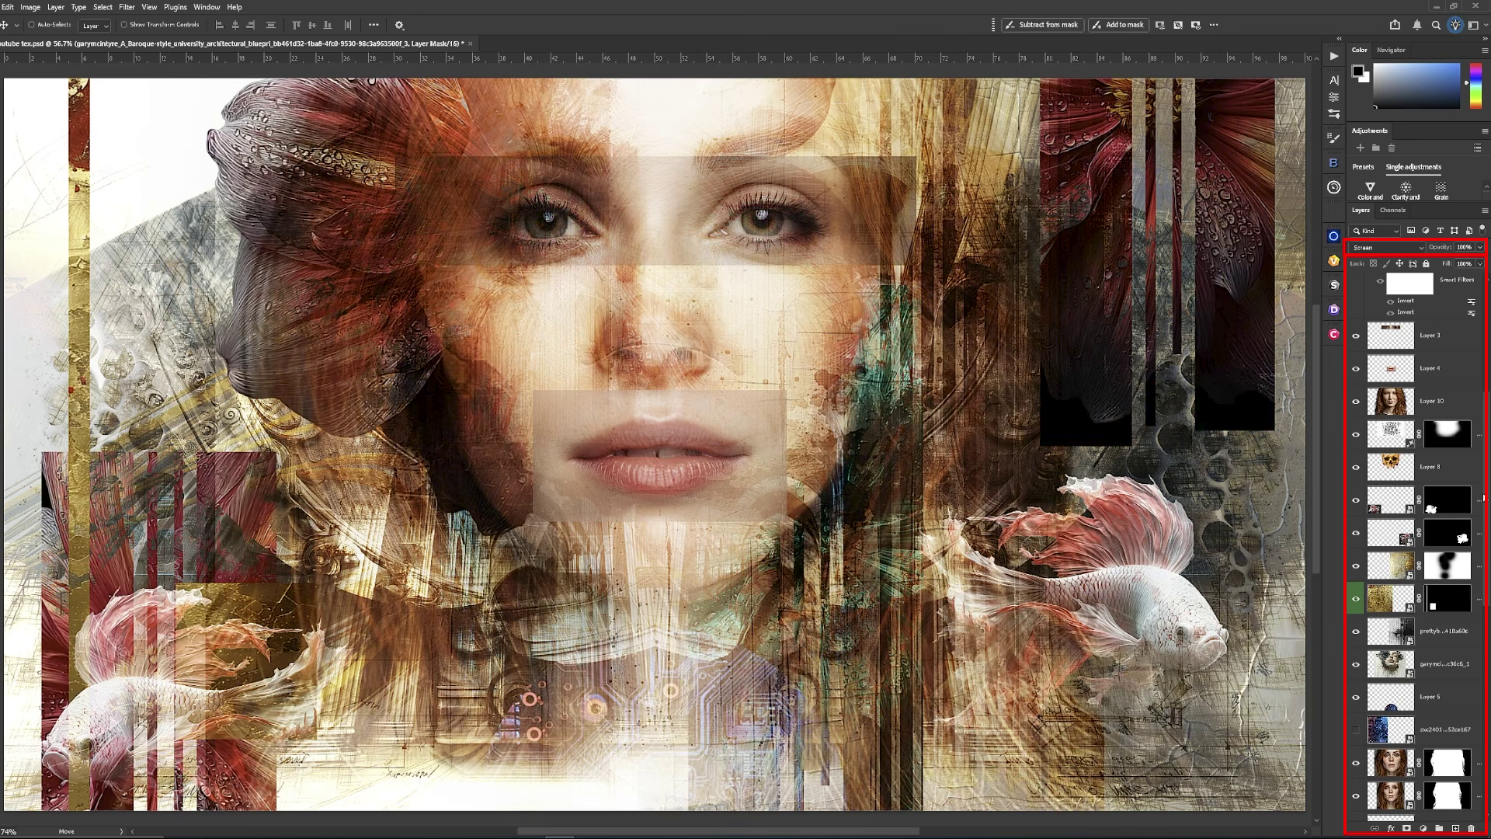
Show the inverted glitch-texture layer beside the face, the red-labelled QR code layer and the barcode layer
scroll(1359, 505, up, 5)
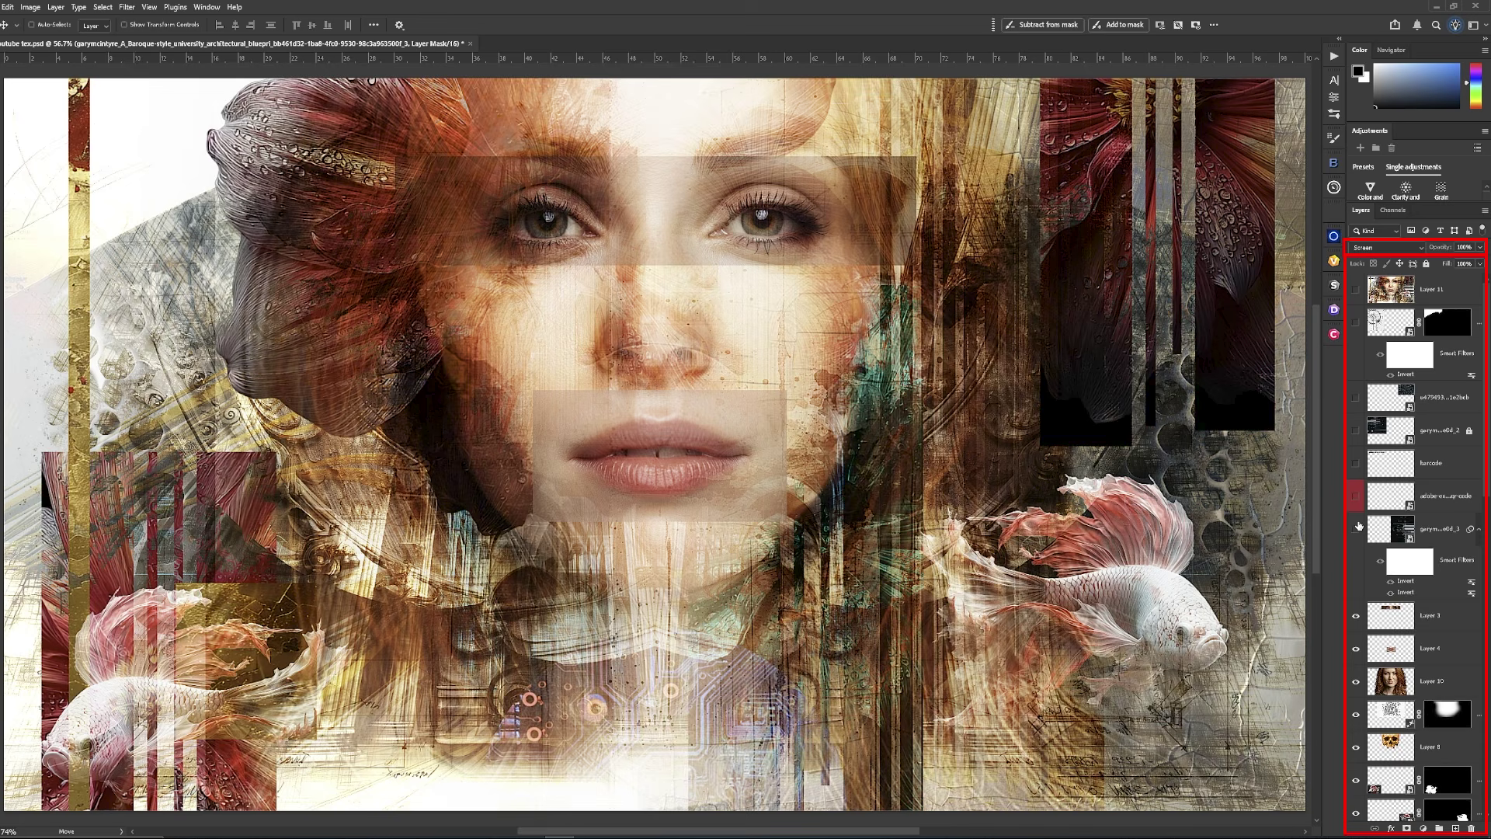
click(1355, 530)
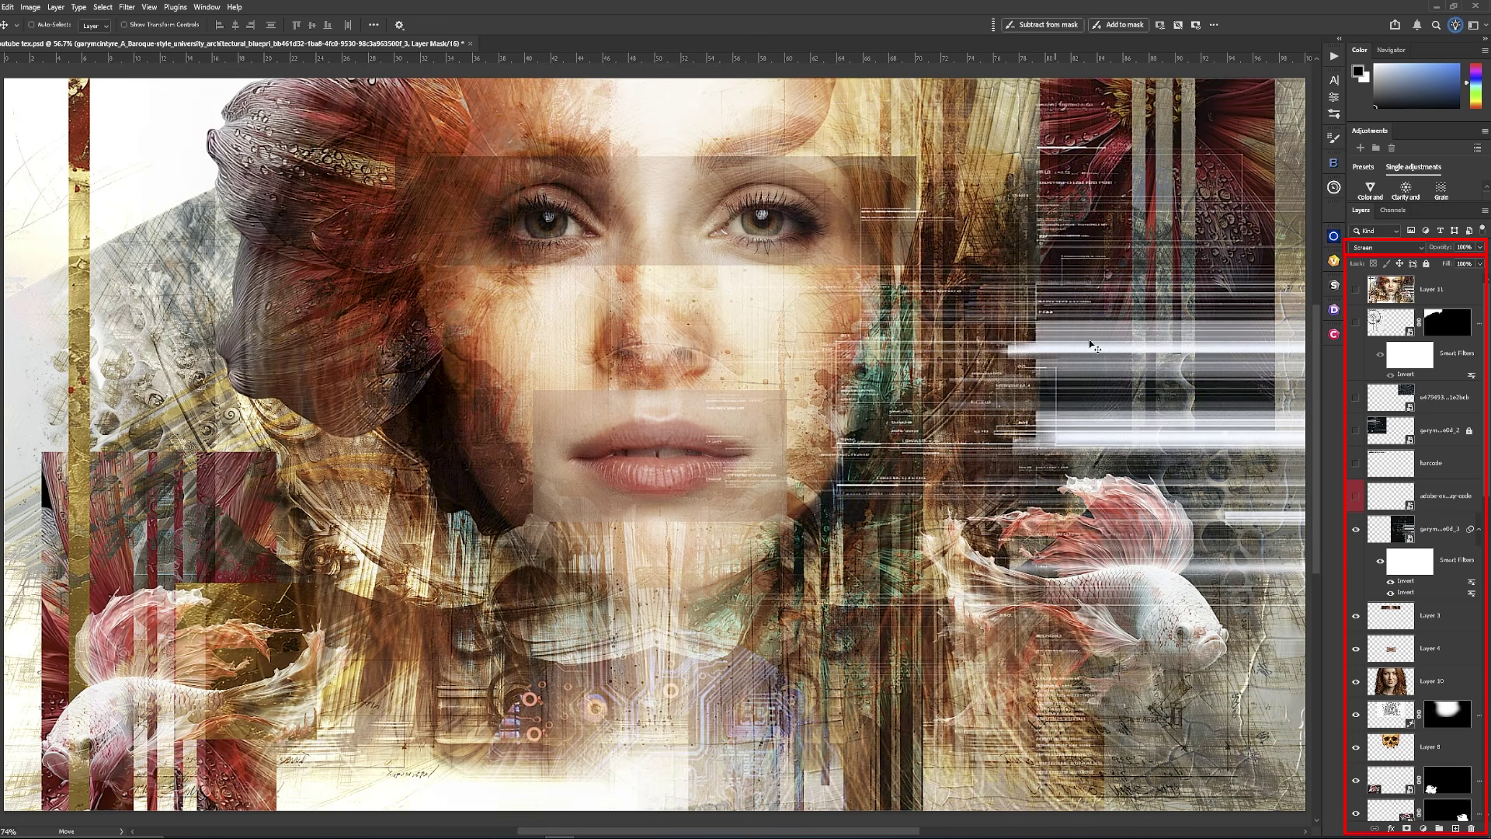
click(1356, 497)
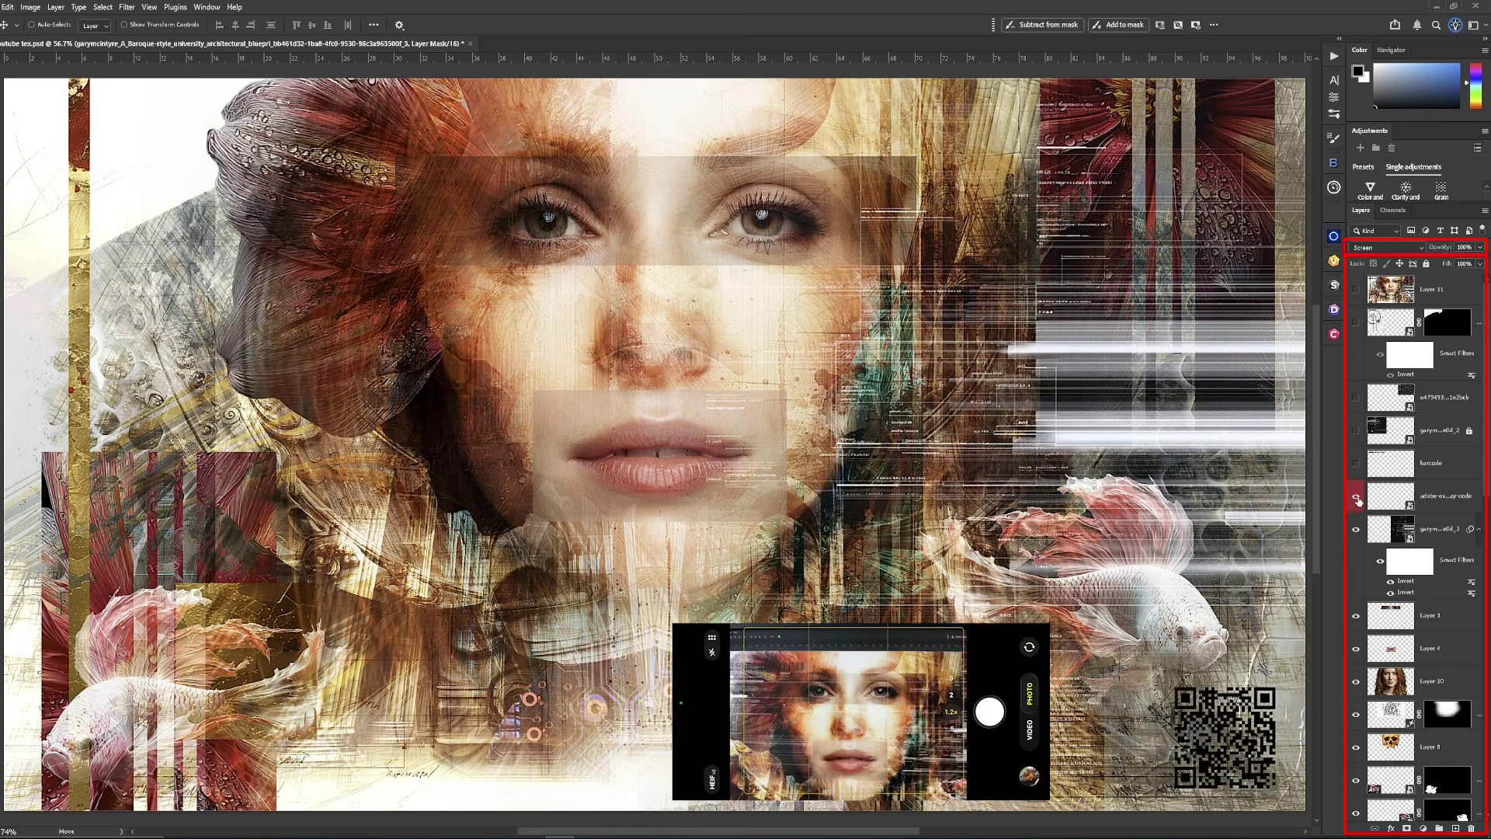
click(1356, 463)
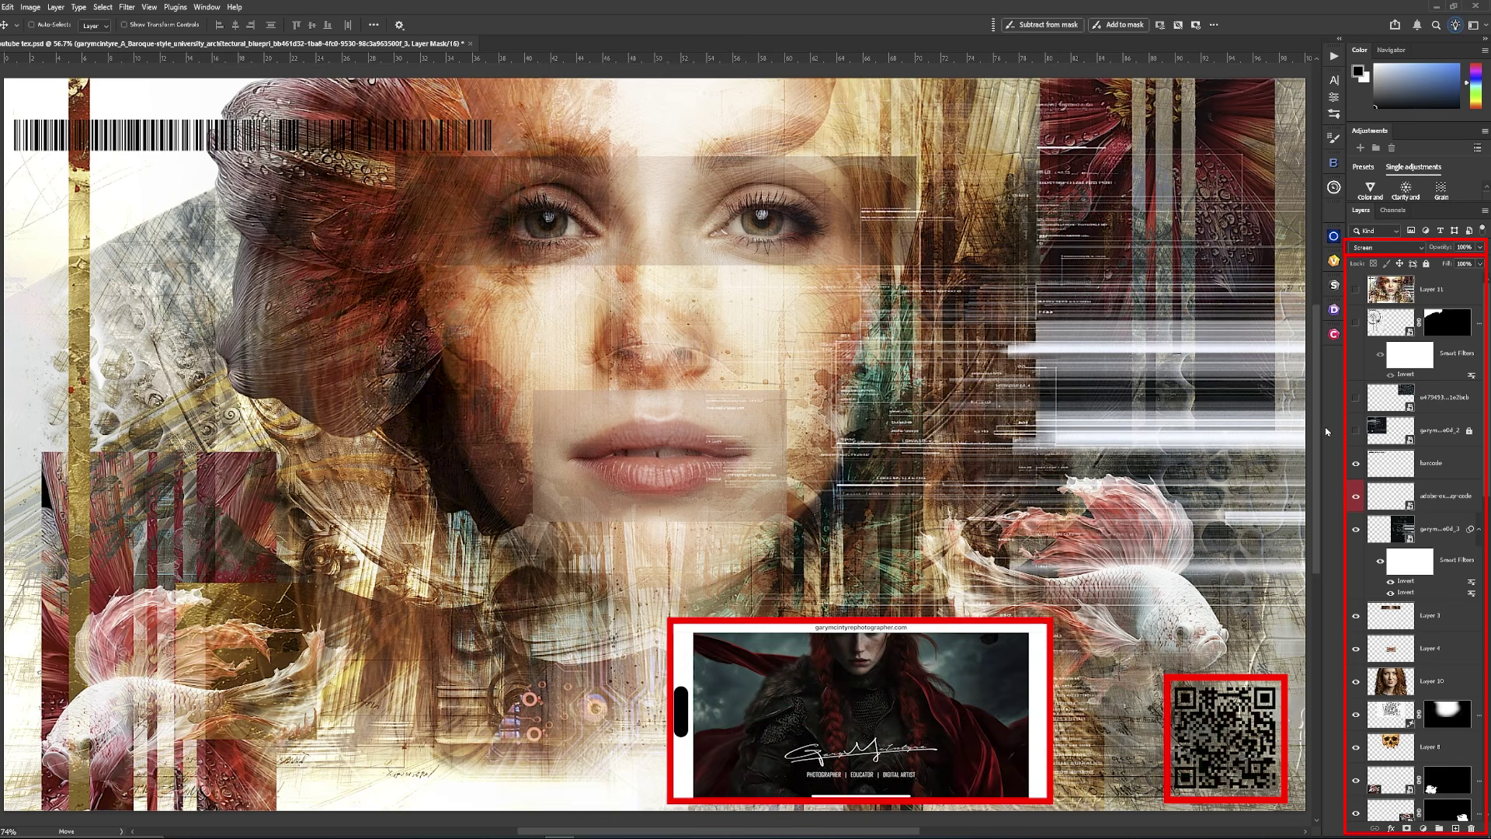
Show the locked second glitch texture, the layer above it and the masked, inverted blueprint layer in the collage's upper corner
click(1355, 429)
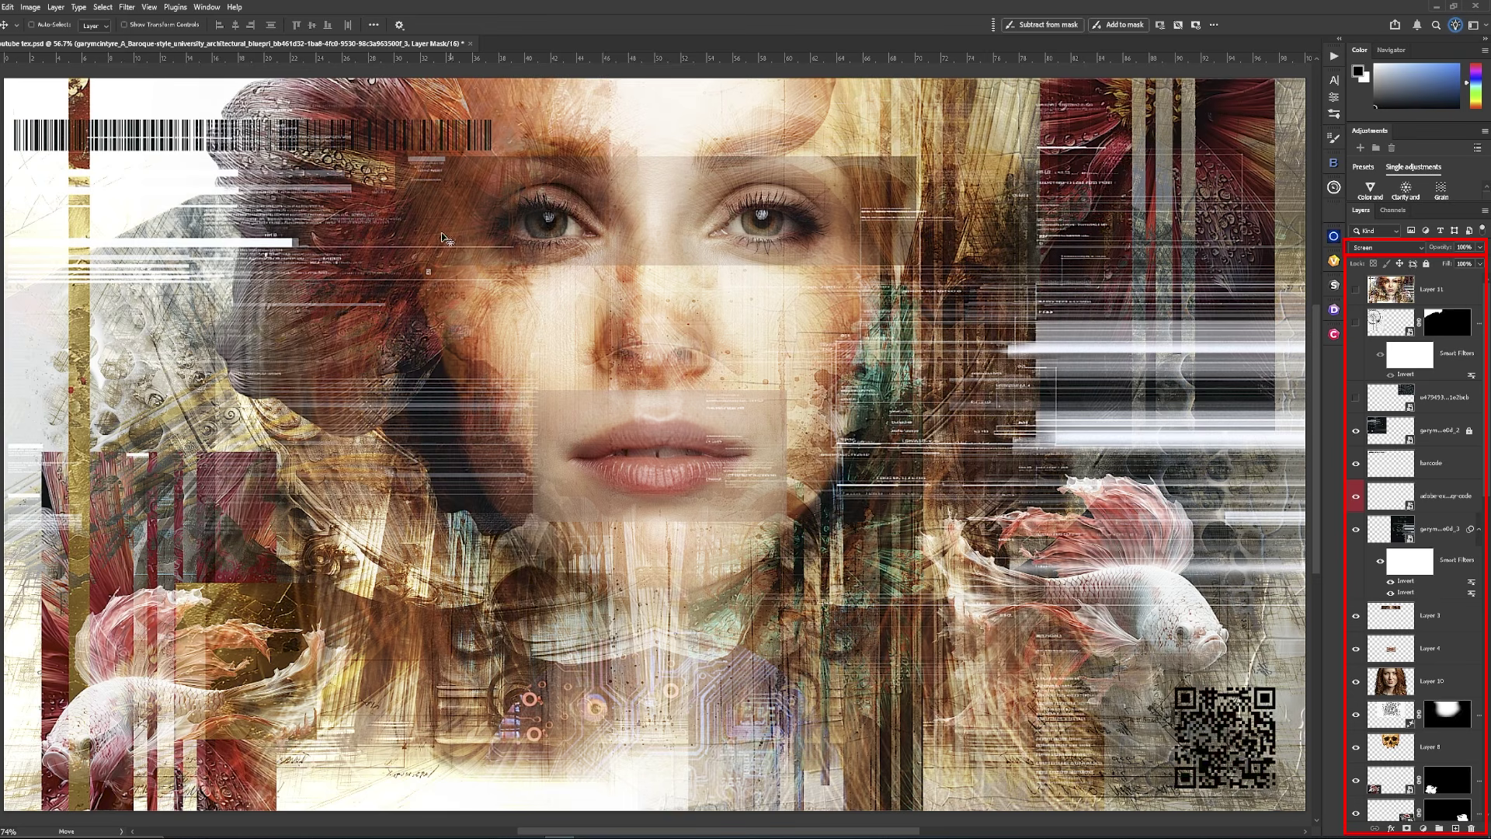
click(1353, 399)
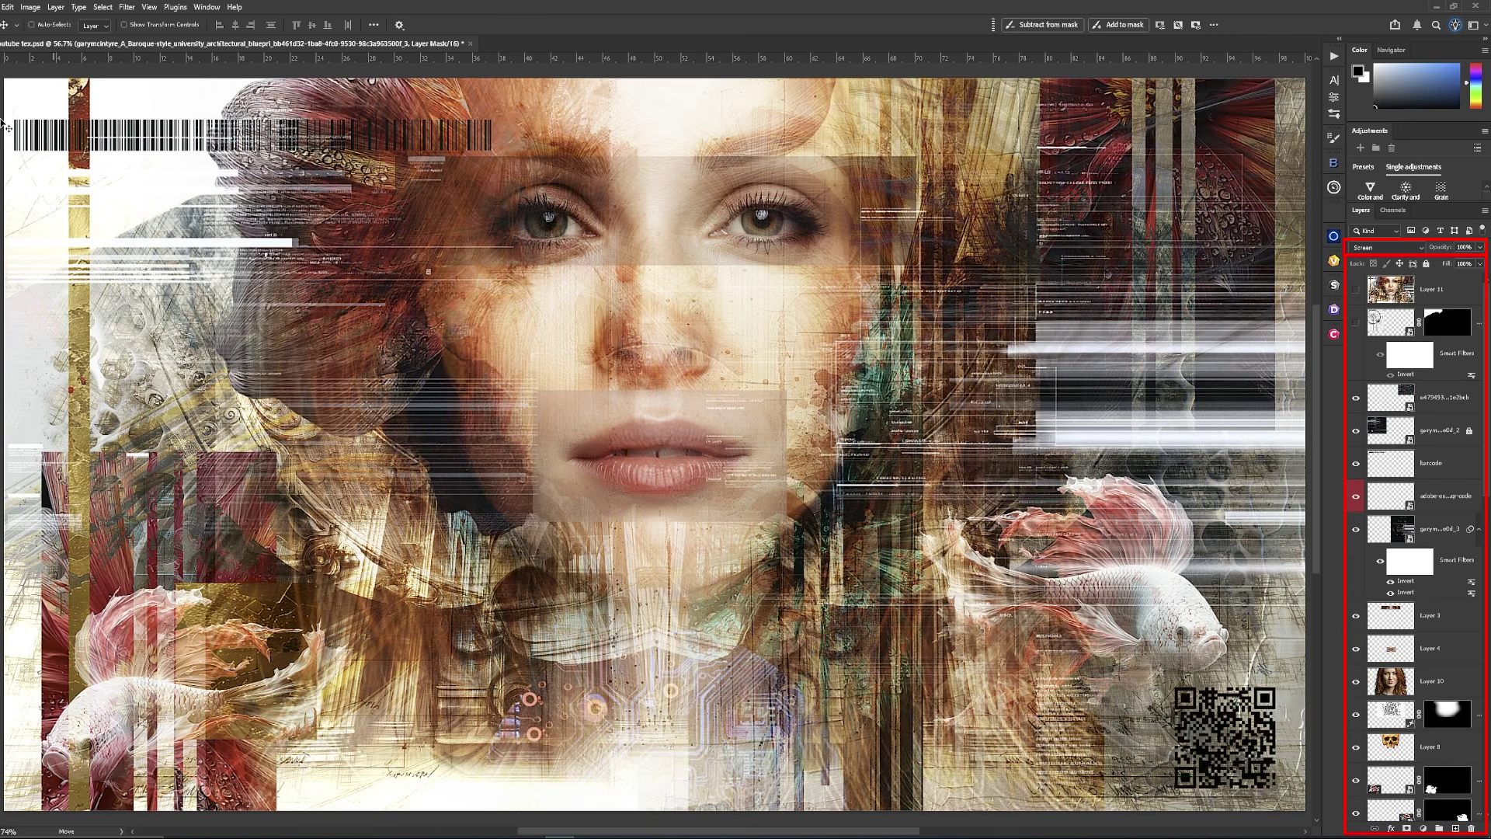
click(1357, 326)
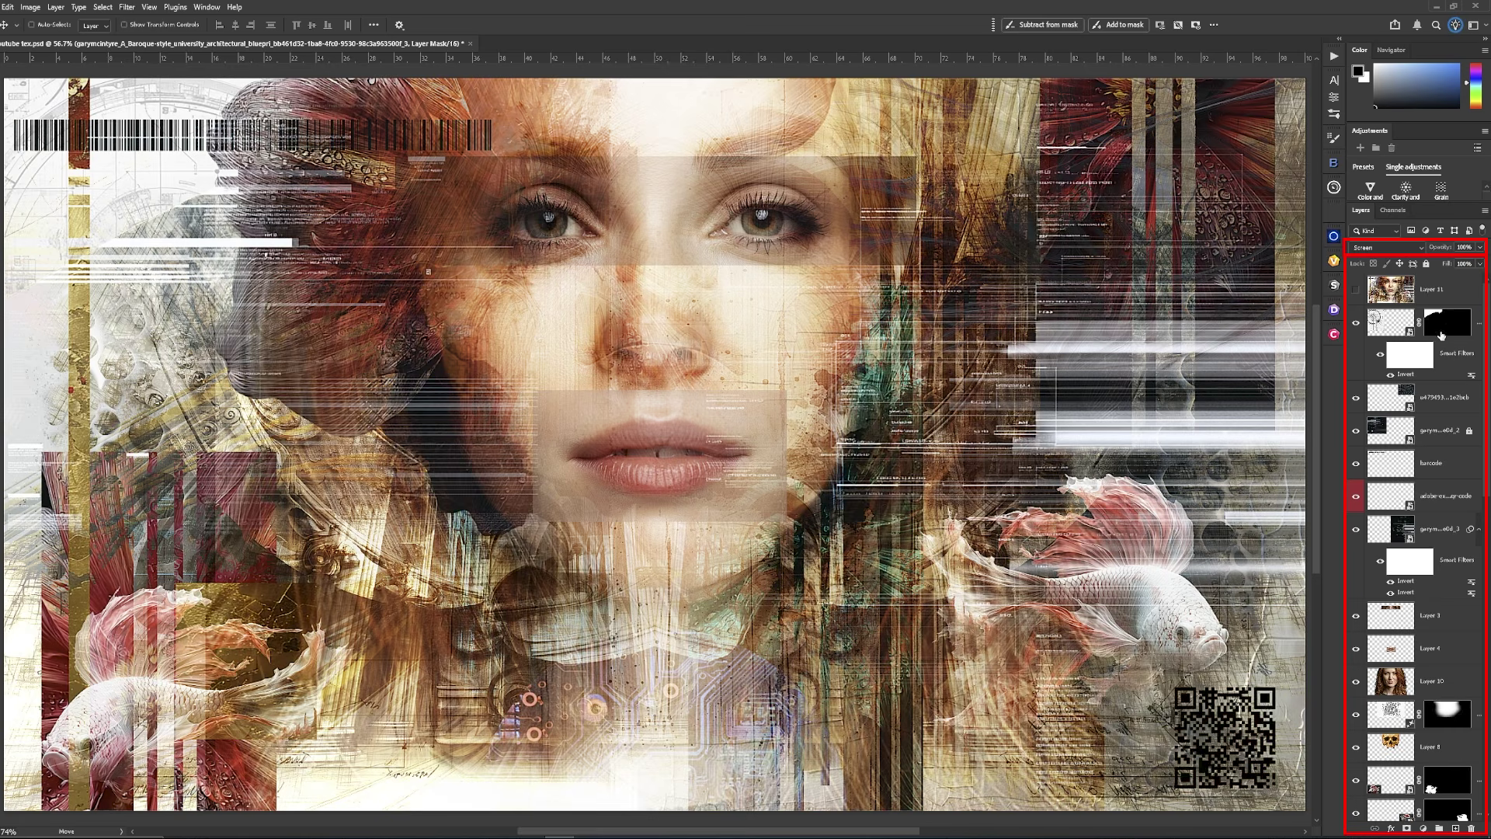
Try moving the green-labelled teal sliced-flower layer up the stack, between the lips cut-out and the eyes cut-out
scroll(1437, 342, down, 5)
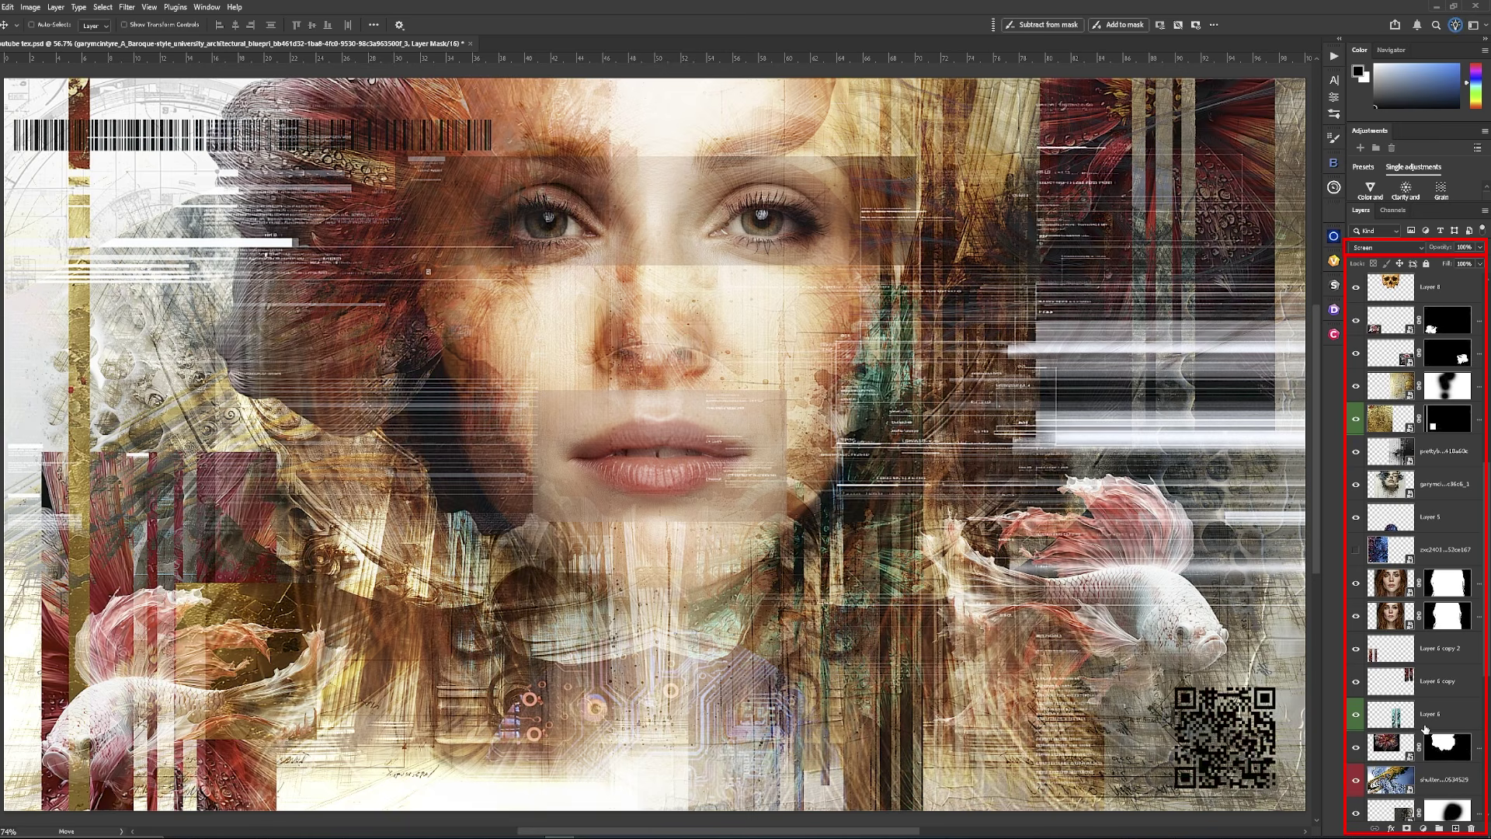
click(1443, 718)
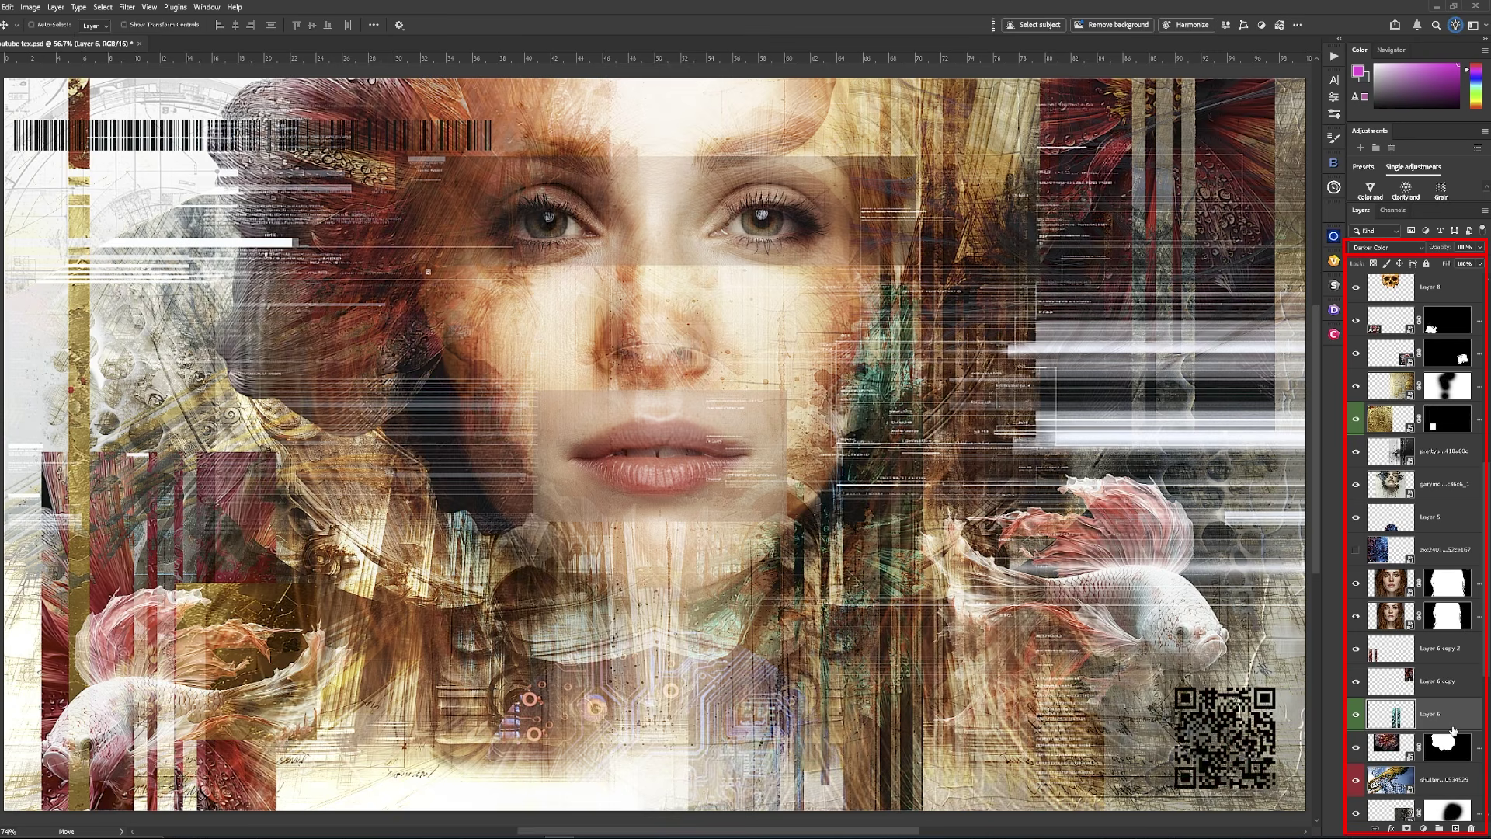
drag(1459, 720, 1471, 467)
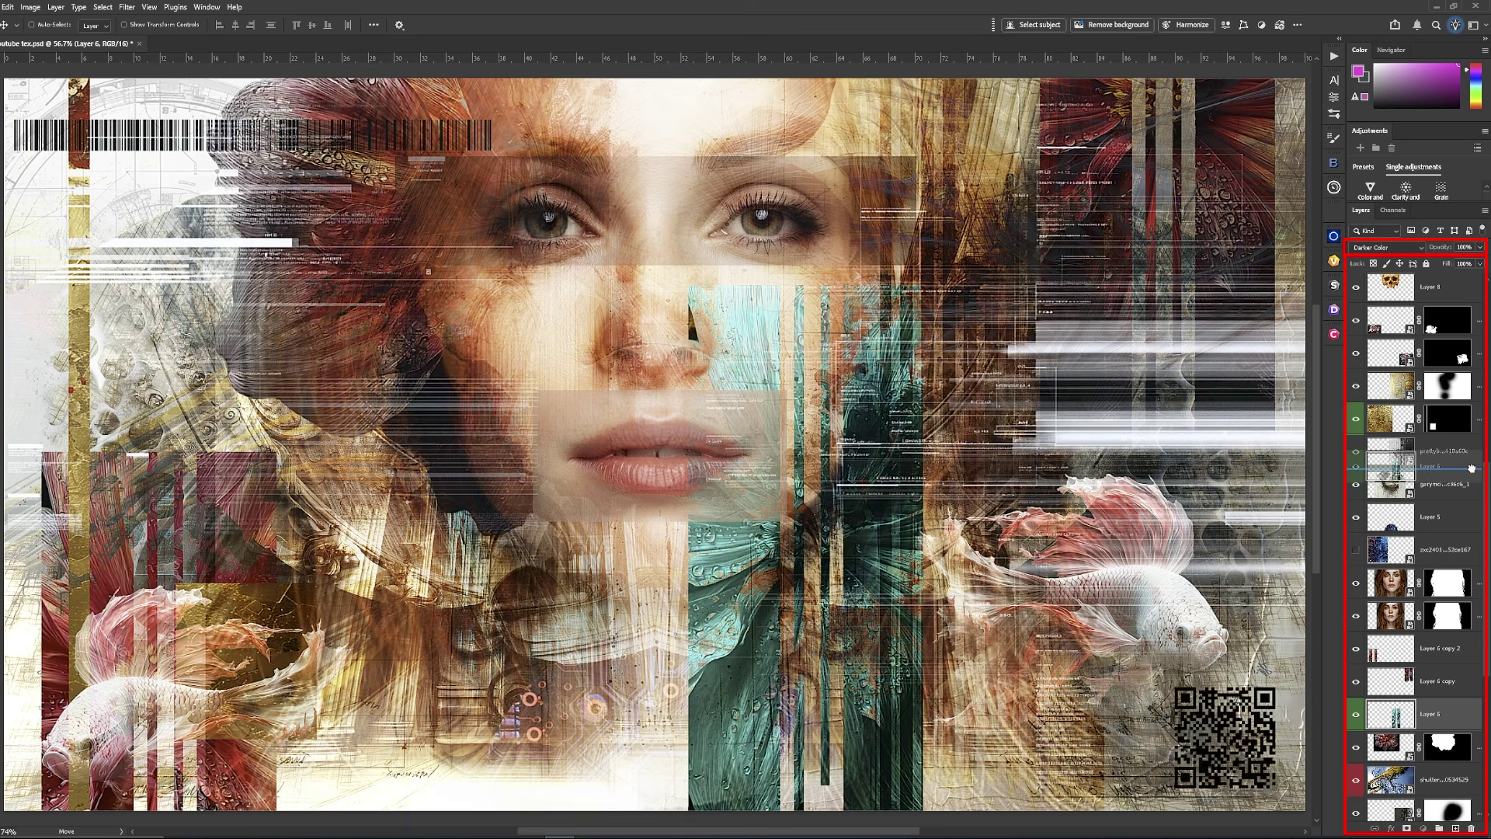
drag(1471, 468, 1462, 310)
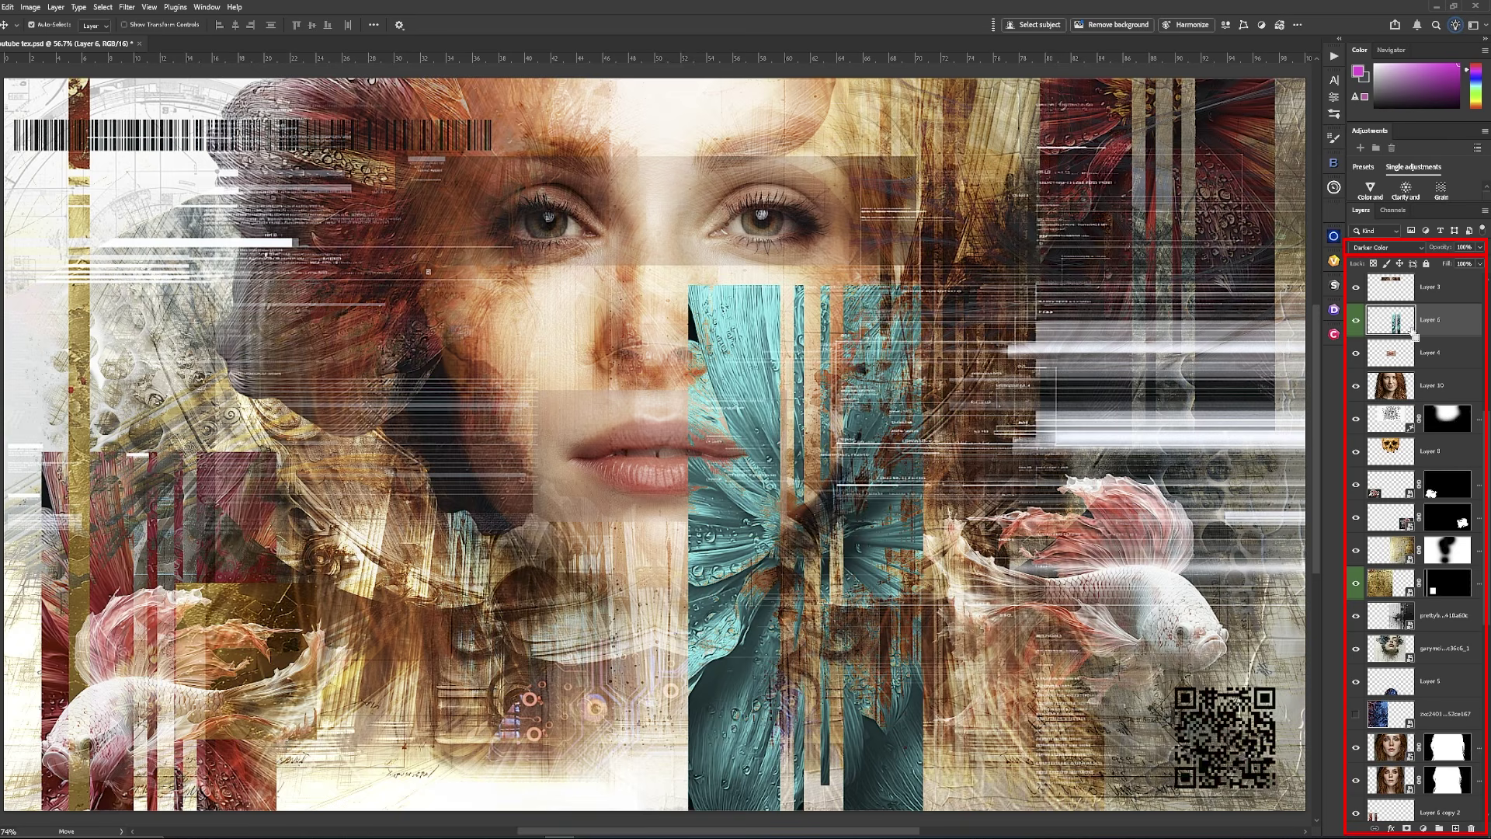
Undo the reordering of the teal sliced-flower layer, back to its place beneath the two red sliced-flower copies
key(ctrl+z)
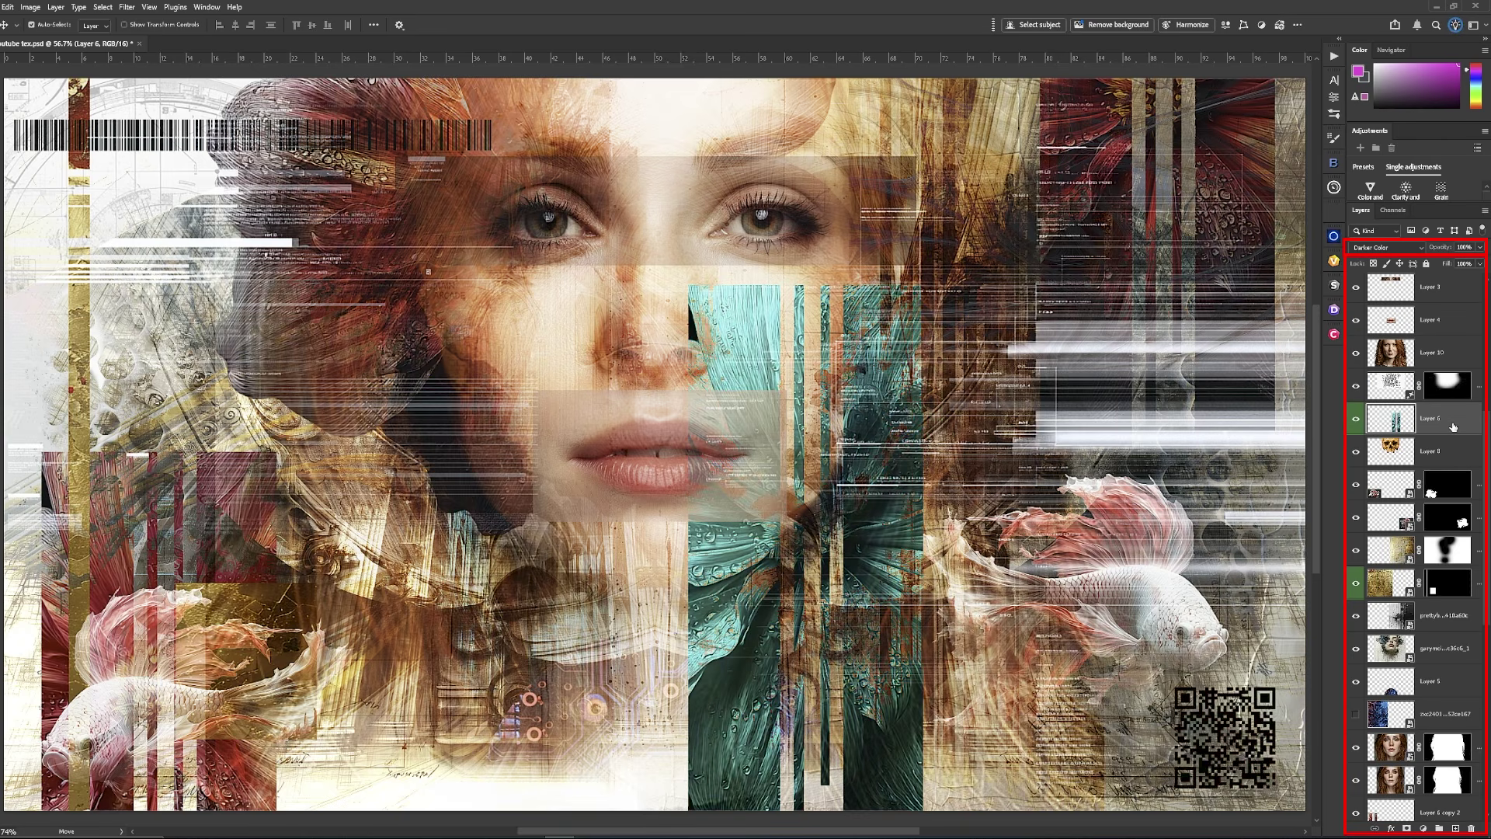
key(ctrl+z)
key(ctrl+z)
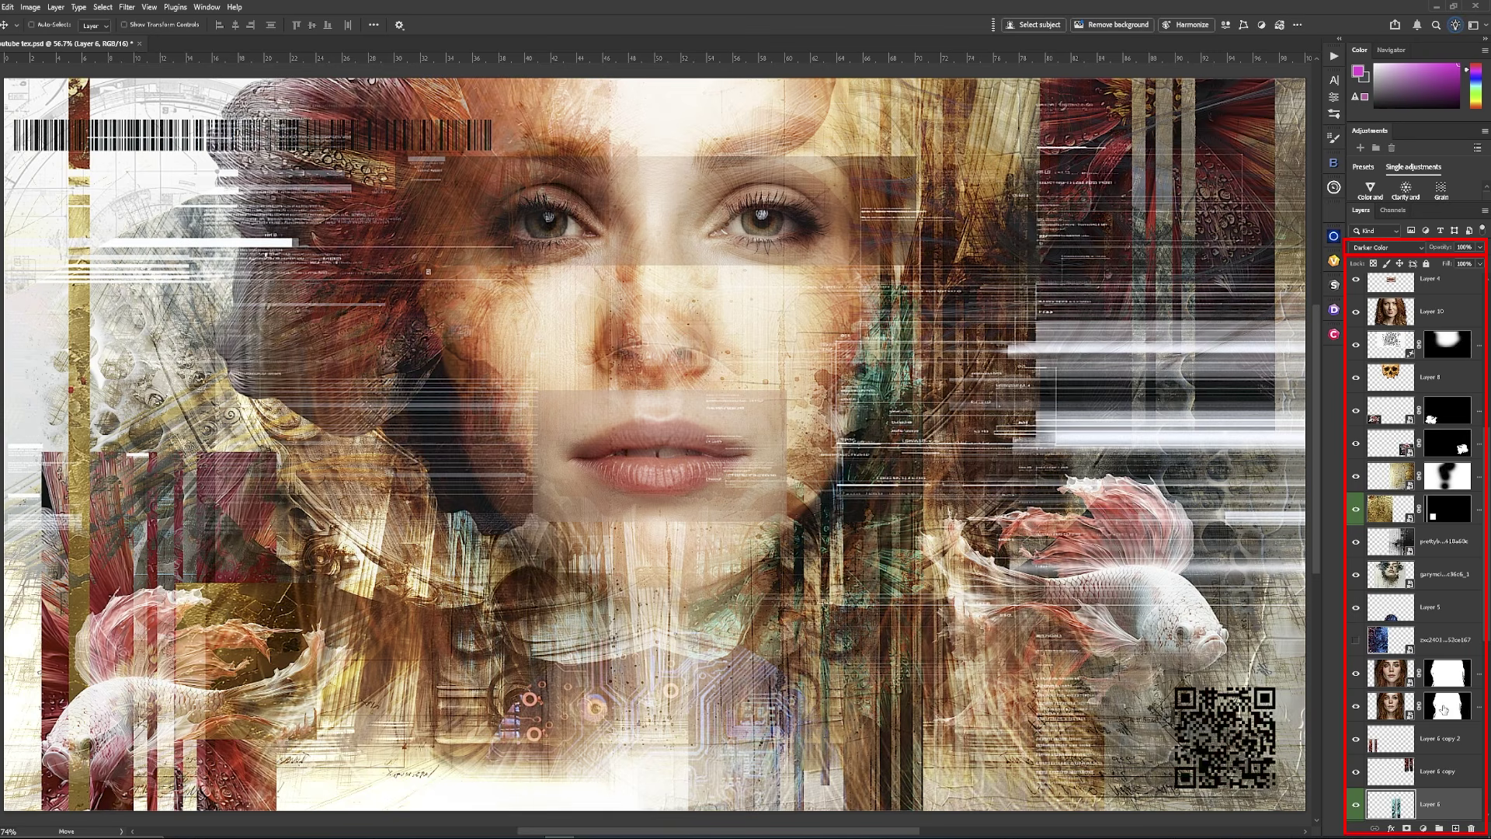
scroll(1488, 599, up, 5)
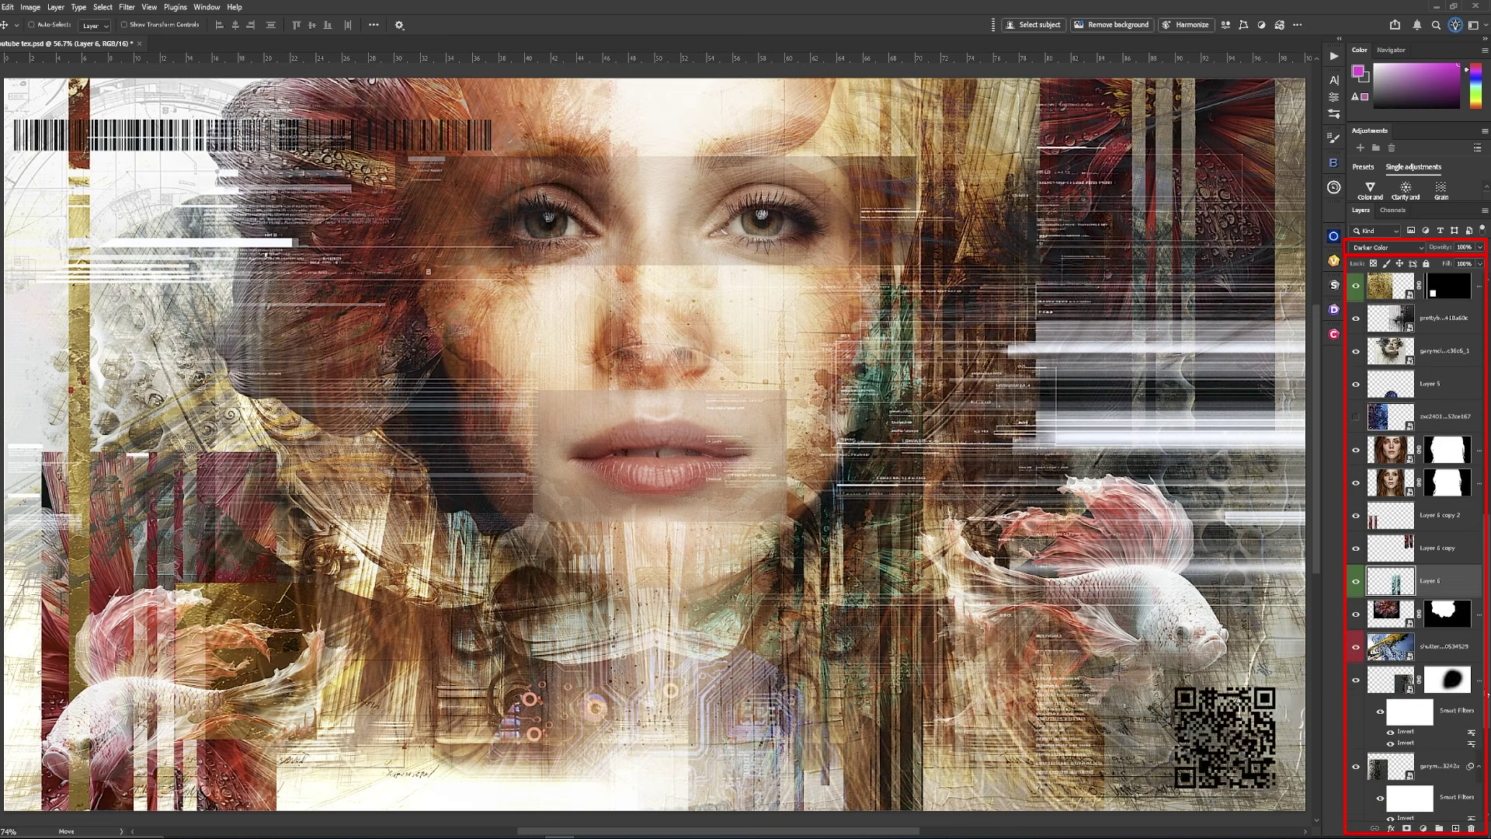
scroll(1482, 511, up, 3)
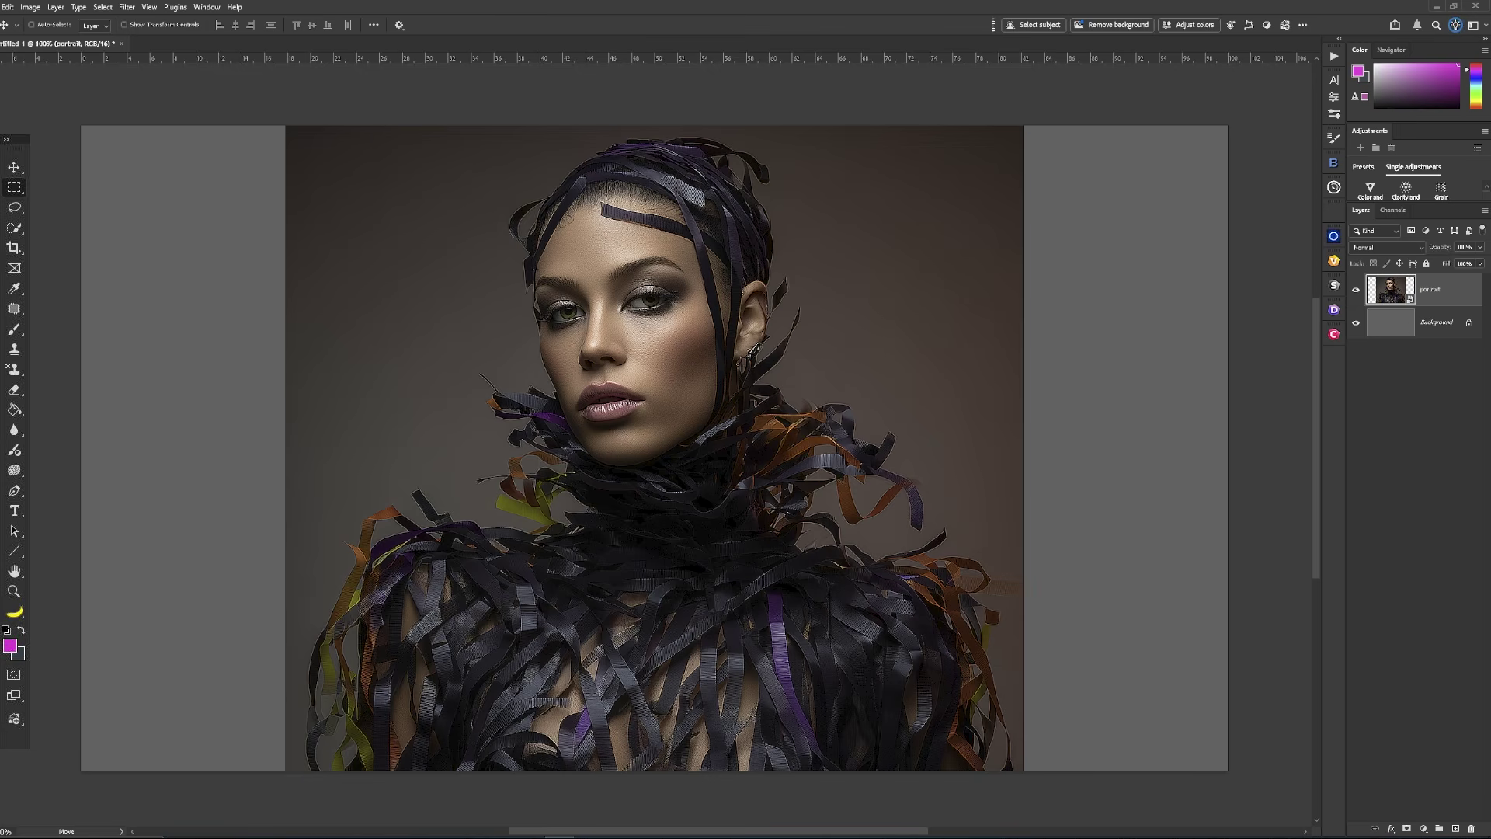
Lasso-select the empty canvas on both sides of the portrait, overlapping the photo's backdrop around the woman
key(l)
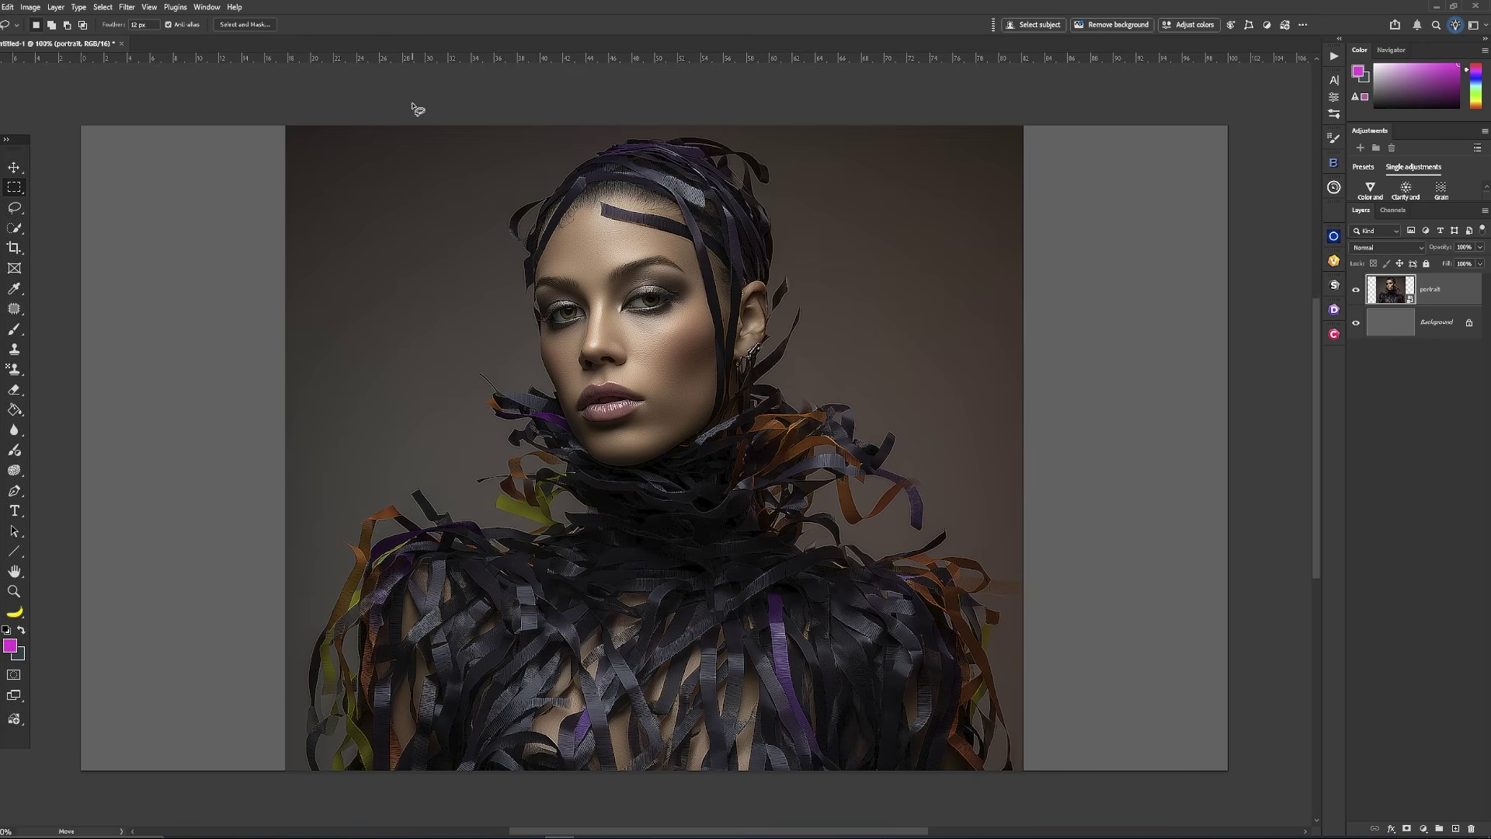
mouse_move(390, 98)
mouse_down()
mouse_move(463, 184)
mouse_move(343, 400)
mouse_move(293, 660)
mouse_move(303, 758)
mouse_move(101, 791)
mouse_move(37, 586)
mouse_move(36, 173)
mouse_move(124, 107)
mouse_move(369, 110)
mouse_up()
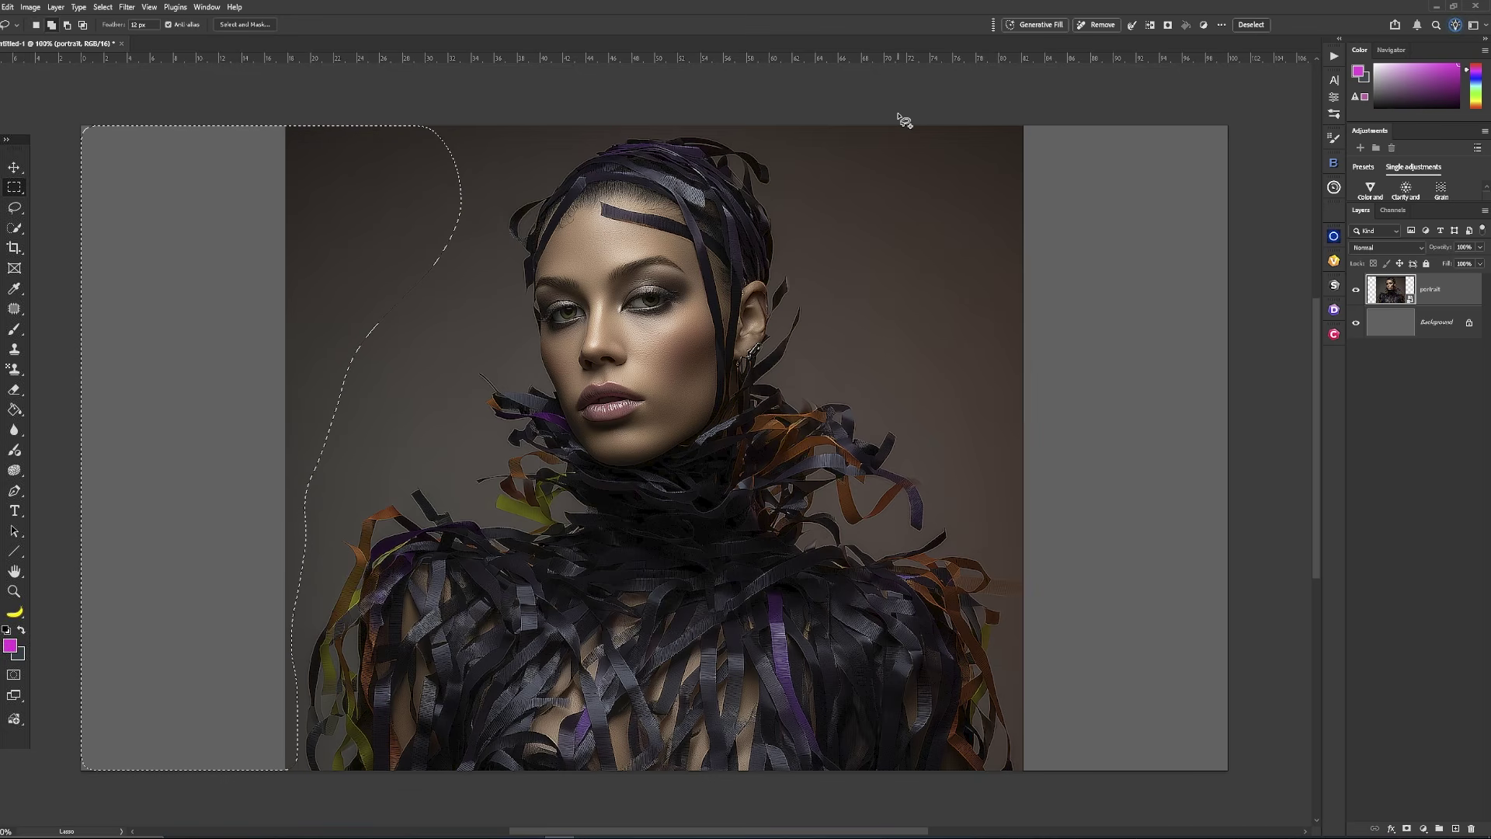
mouse_move(892, 123)
mouse_down()
mouse_move(929, 237)
mouse_move(929, 374)
mouse_move(999, 527)
mouse_move(1019, 779)
mouse_move(1219, 814)
mouse_move(1270, 770)
mouse_move(1249, 394)
mouse_move(1259, 89)
mouse_move(901, 111)
mouse_up()
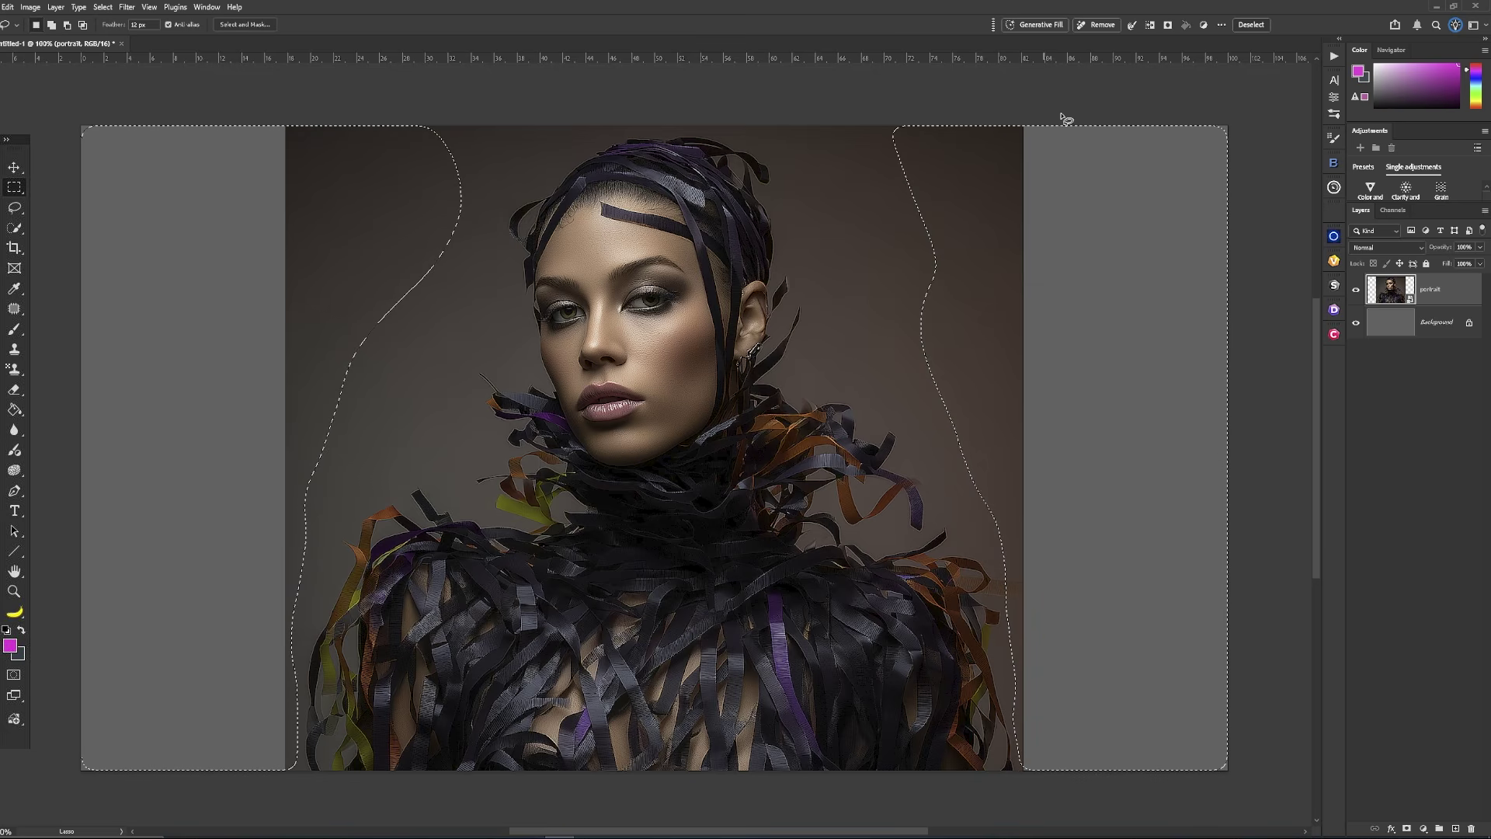
Run Generative Fill on the selected side areas with the Firefly Fill & Expand model and an empty prompt
click(1032, 28)
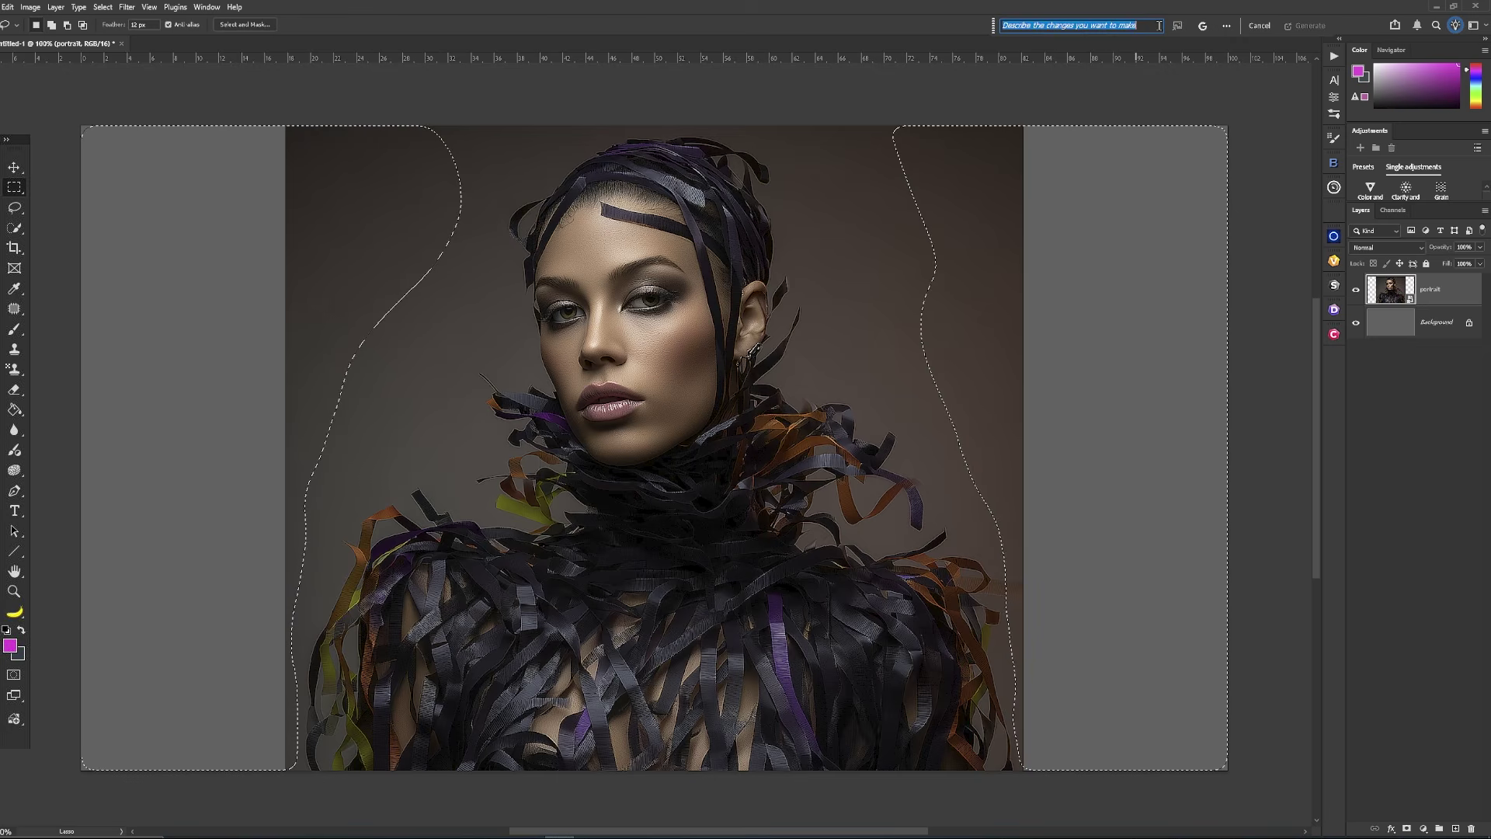
click(1202, 28)
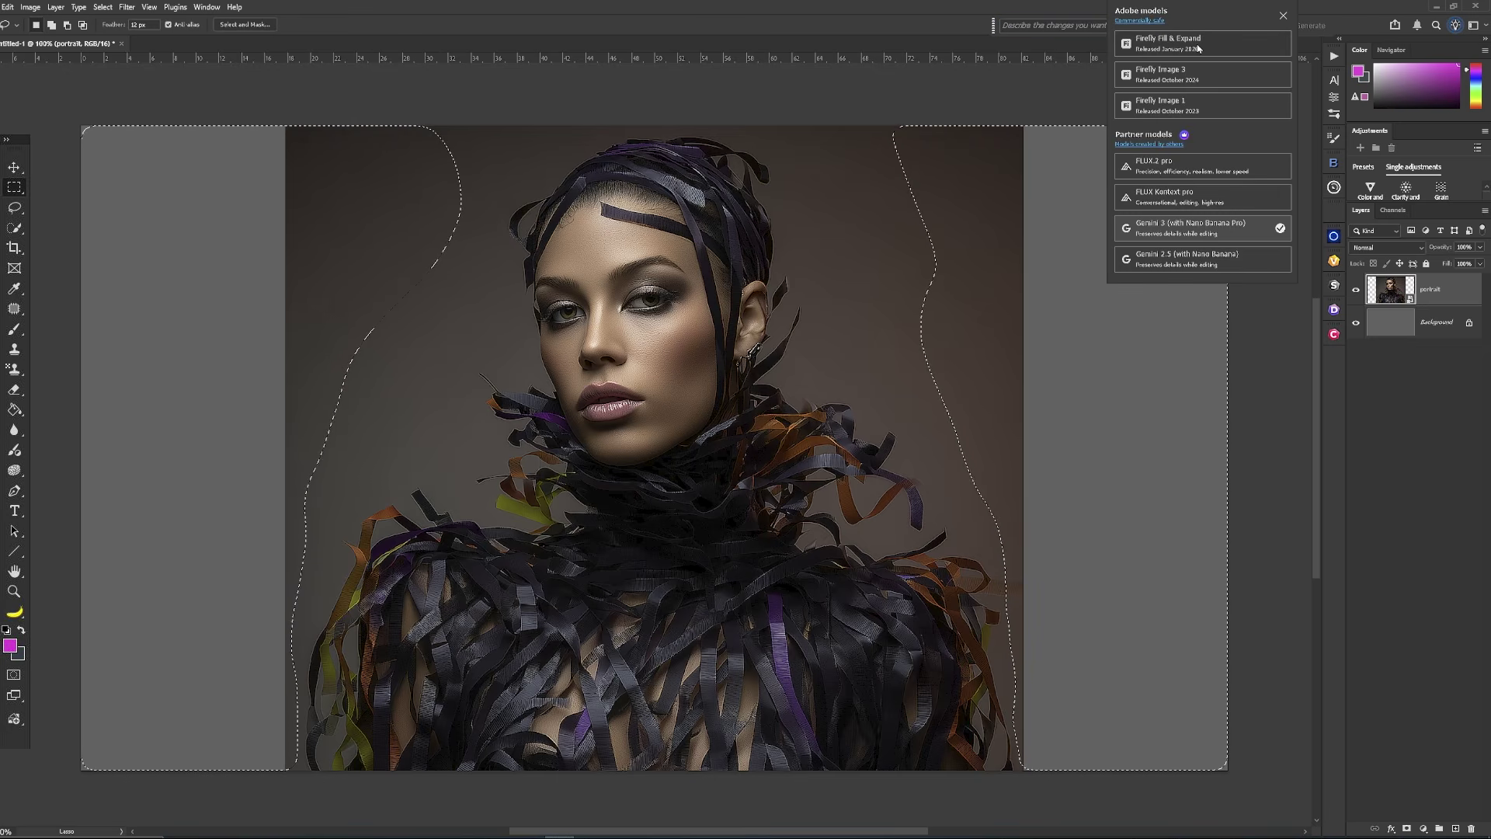
click(1161, 45)
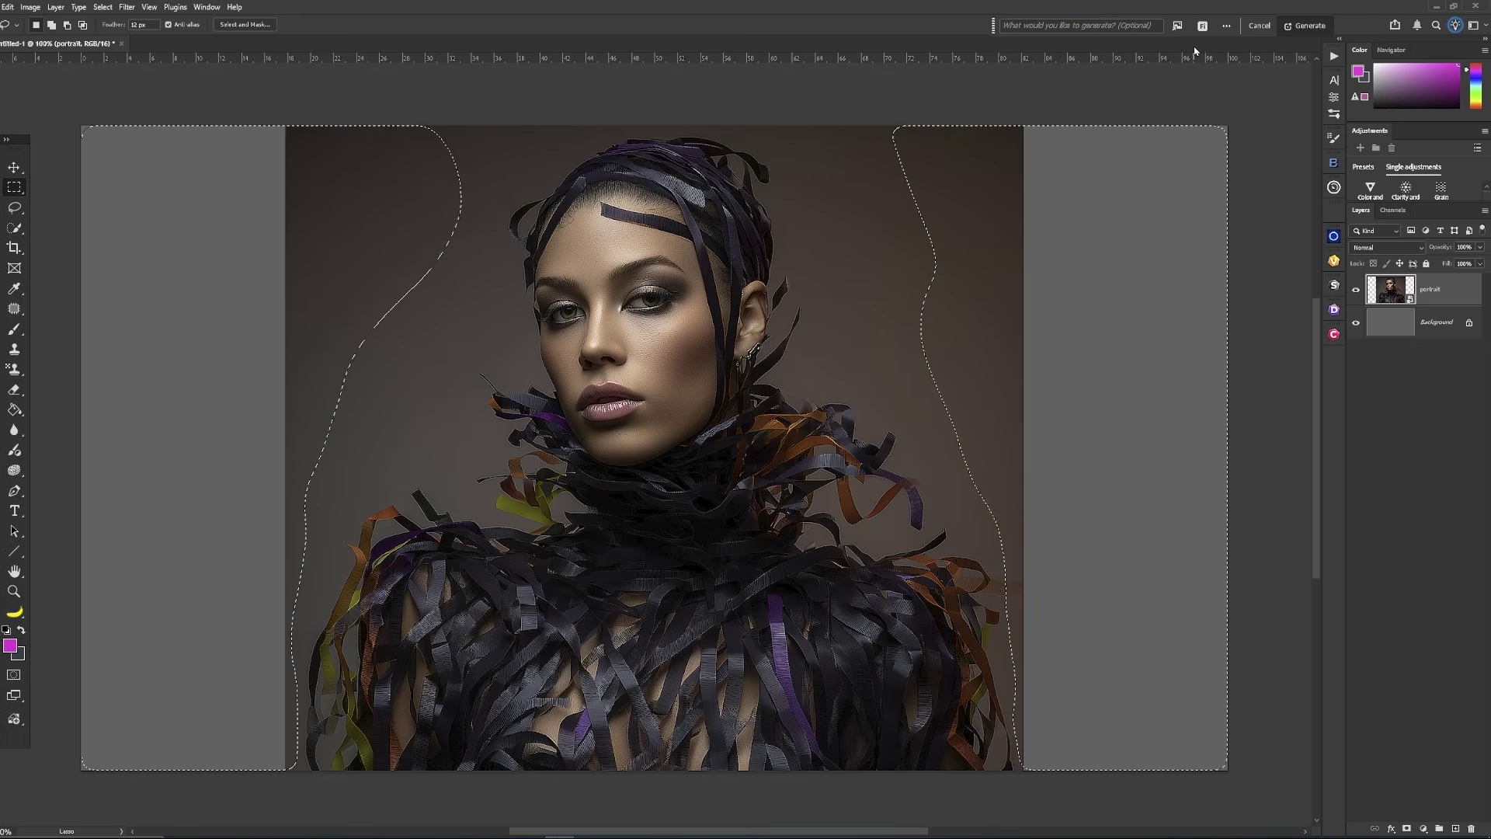
click(1311, 28)
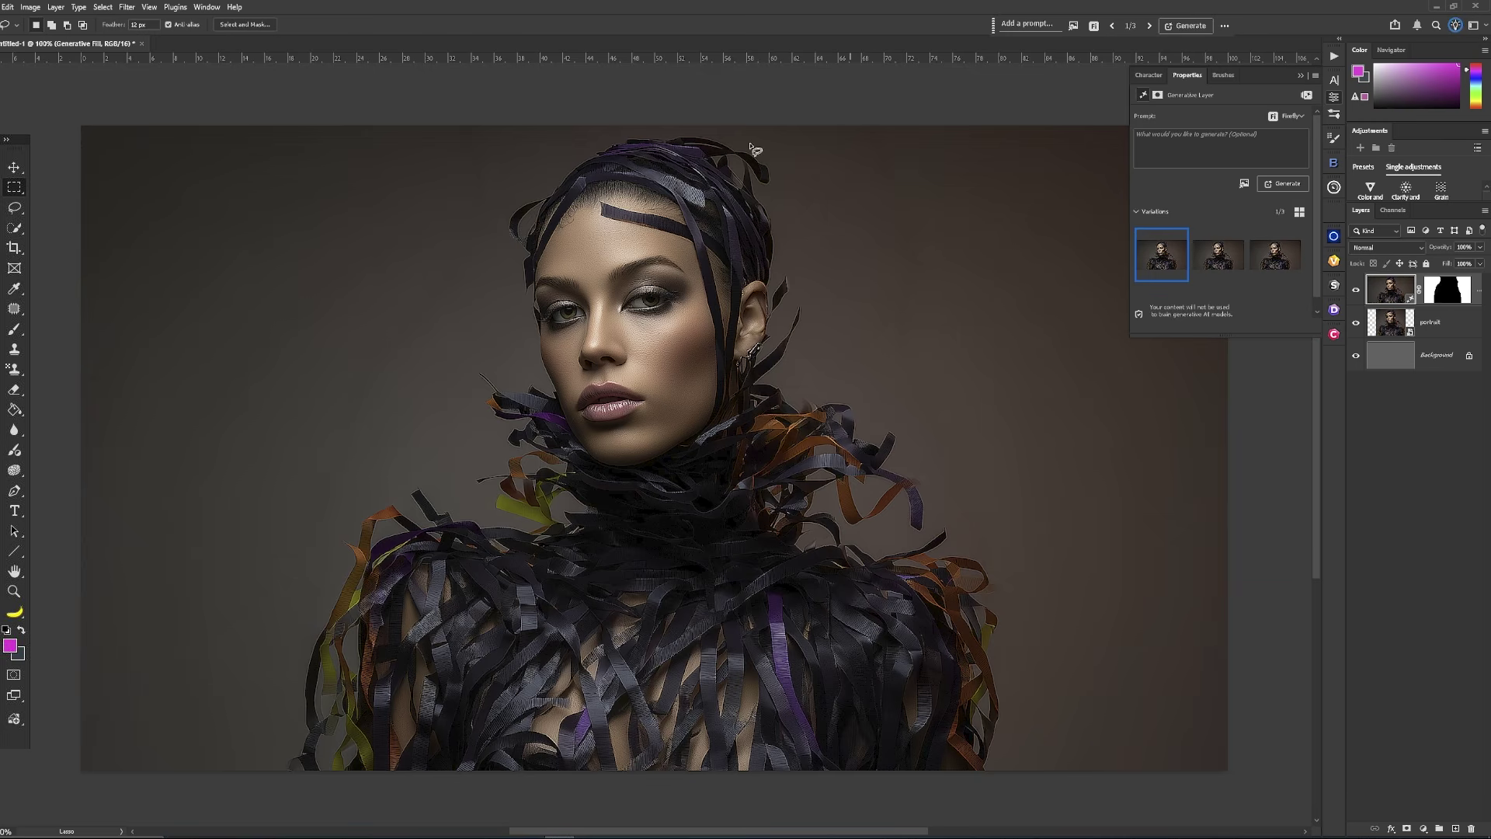
Compare the second and third generated backdrop variations and keep the third
click(1217, 254)
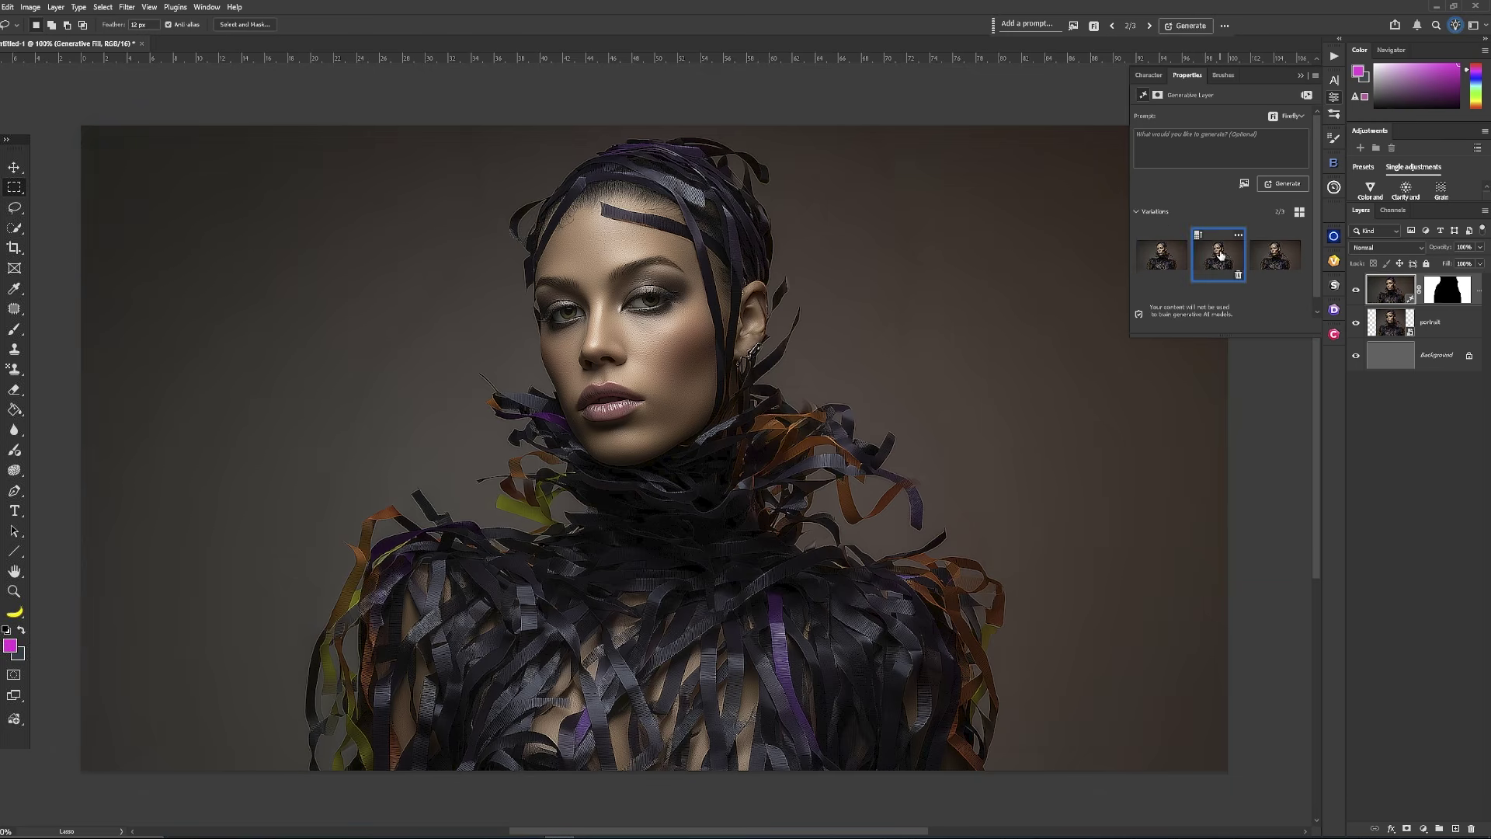
click(1274, 259)
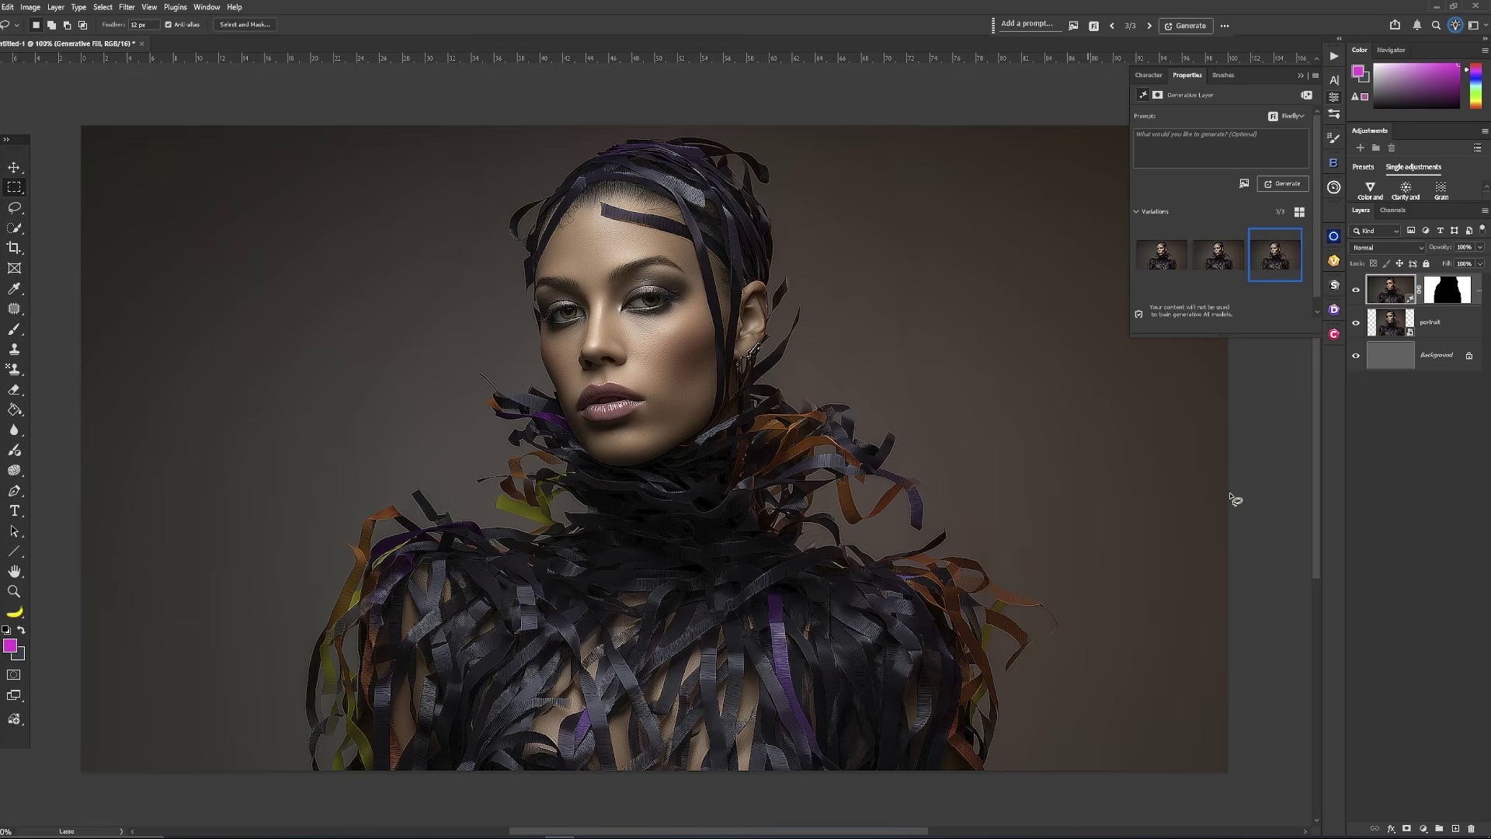
click(1400, 296)
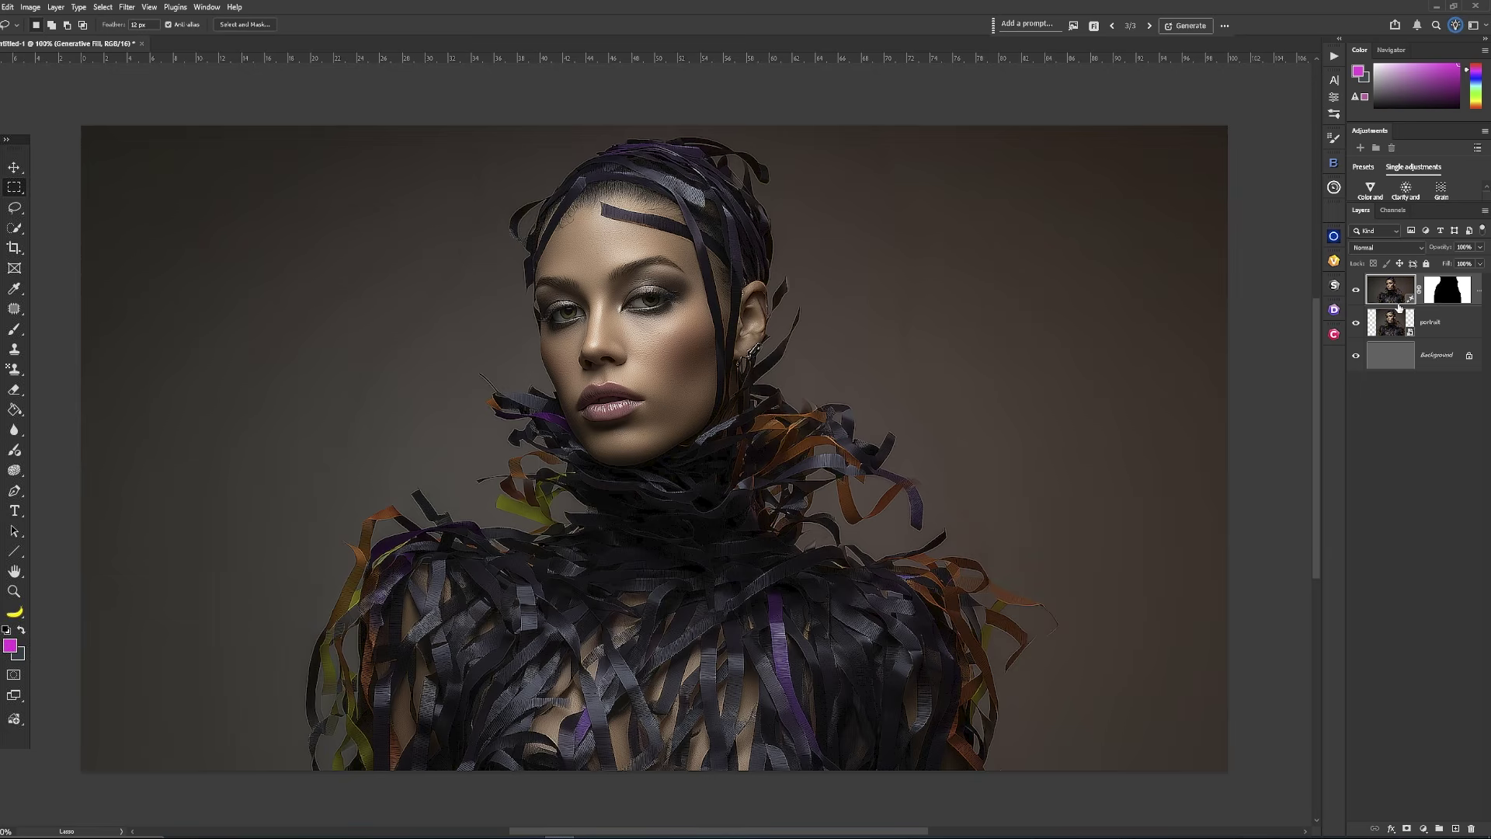
Select the portrait layer and open the Image Processing preferences
click(1402, 326)
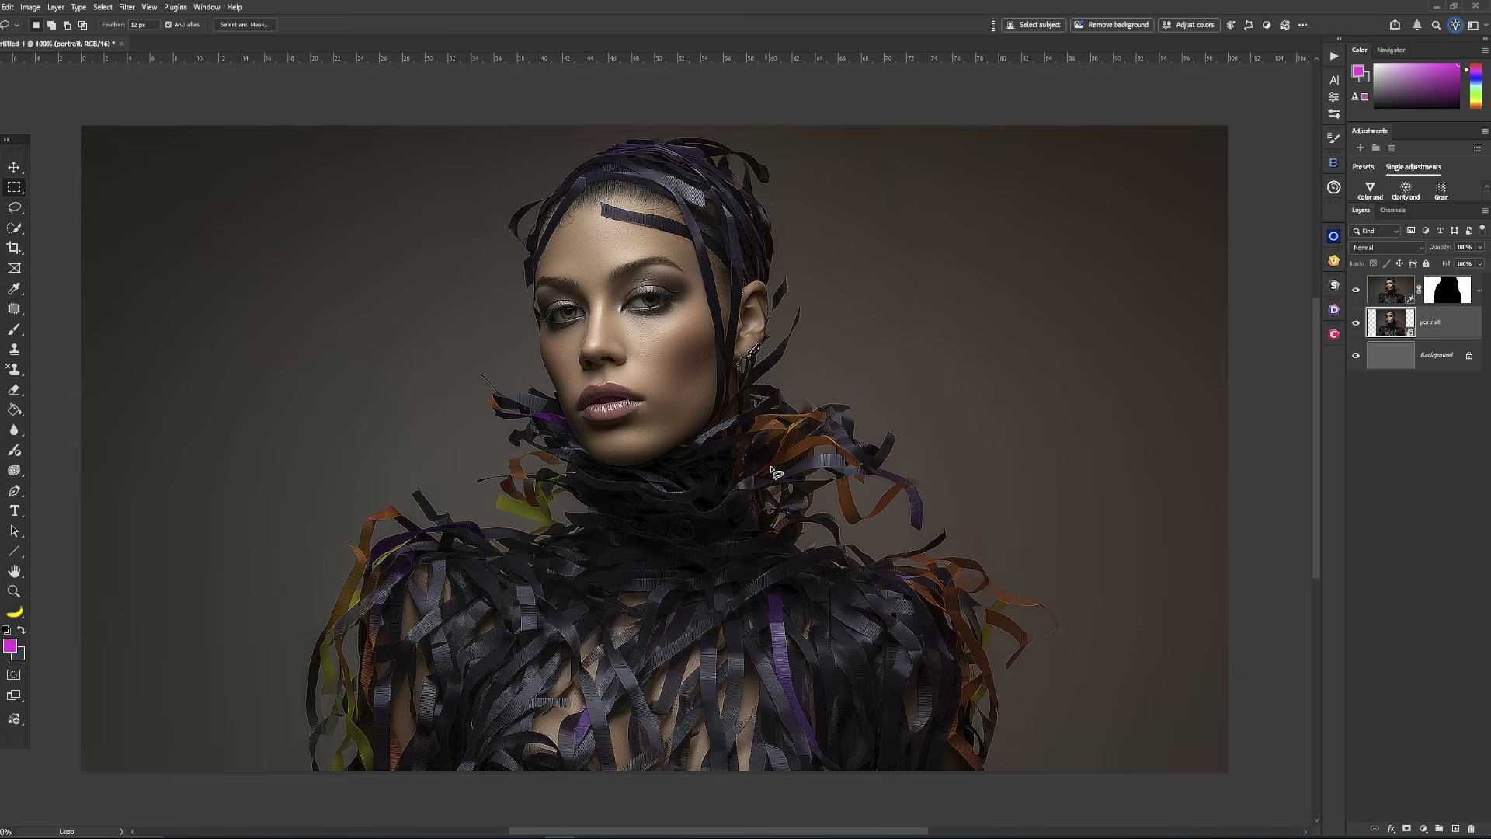
click(9, 7)
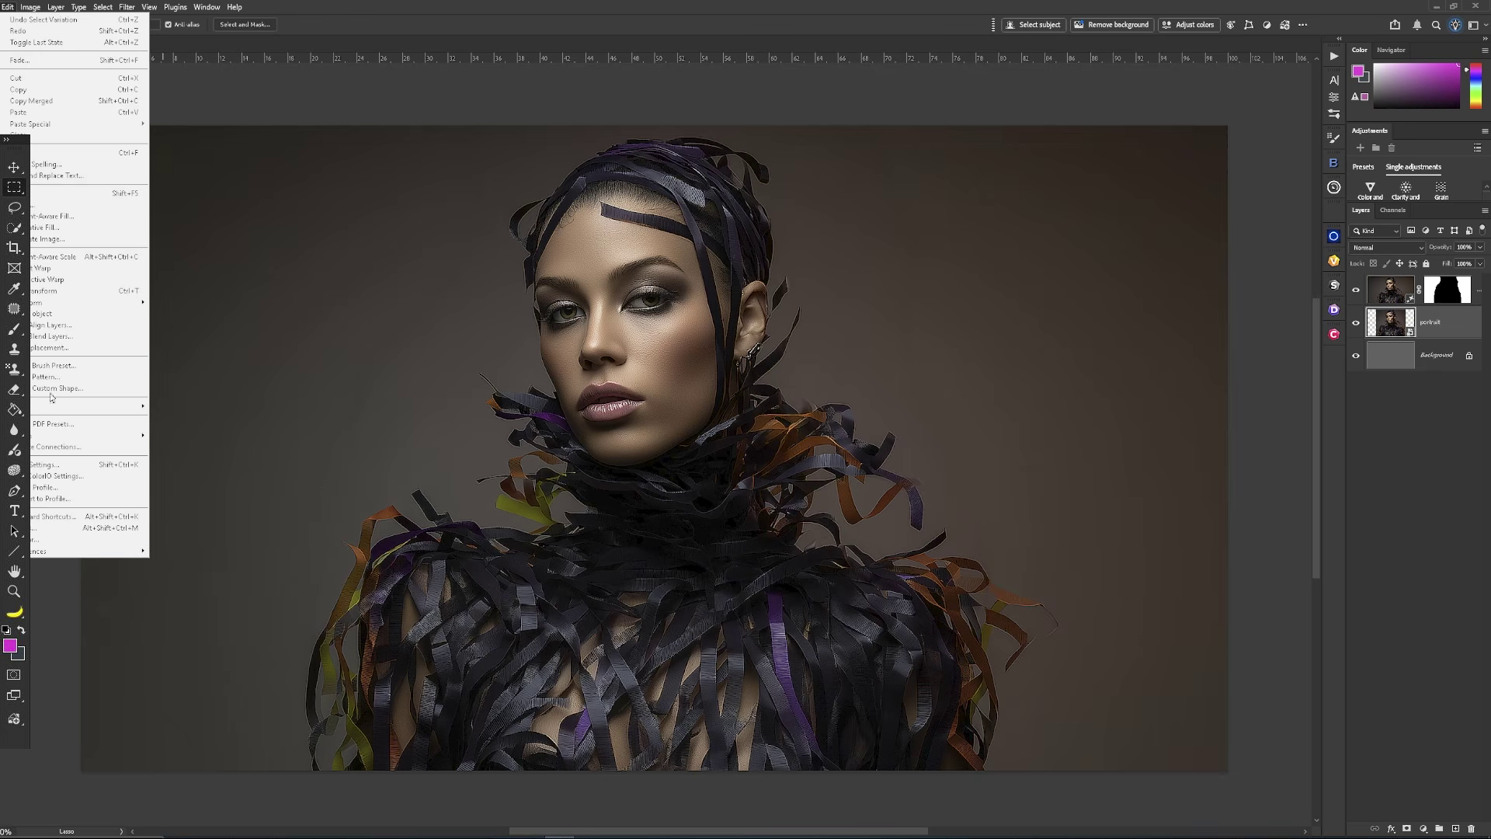
mouse_move(69, 556)
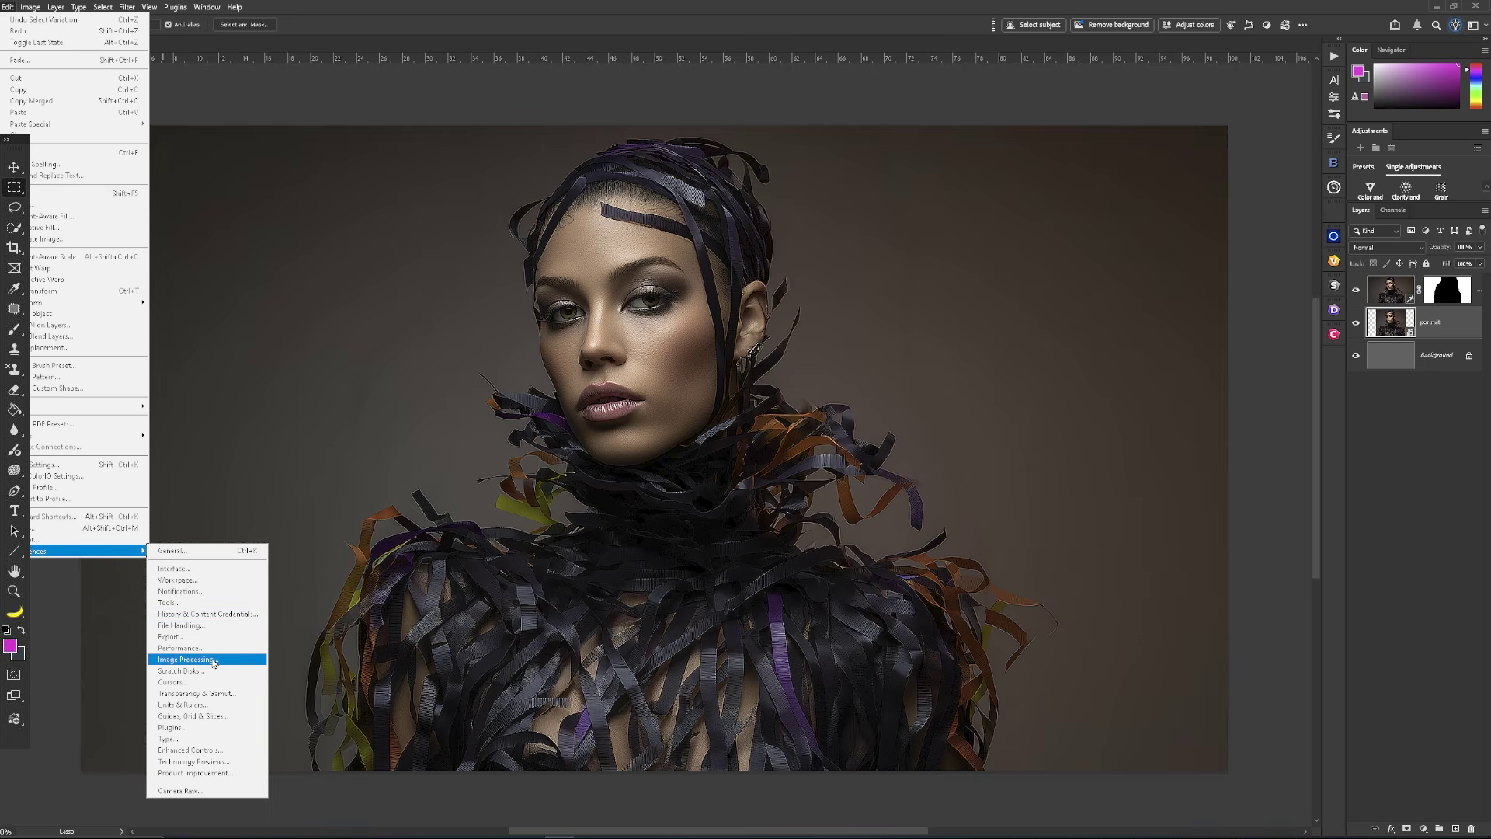
click(186, 659)
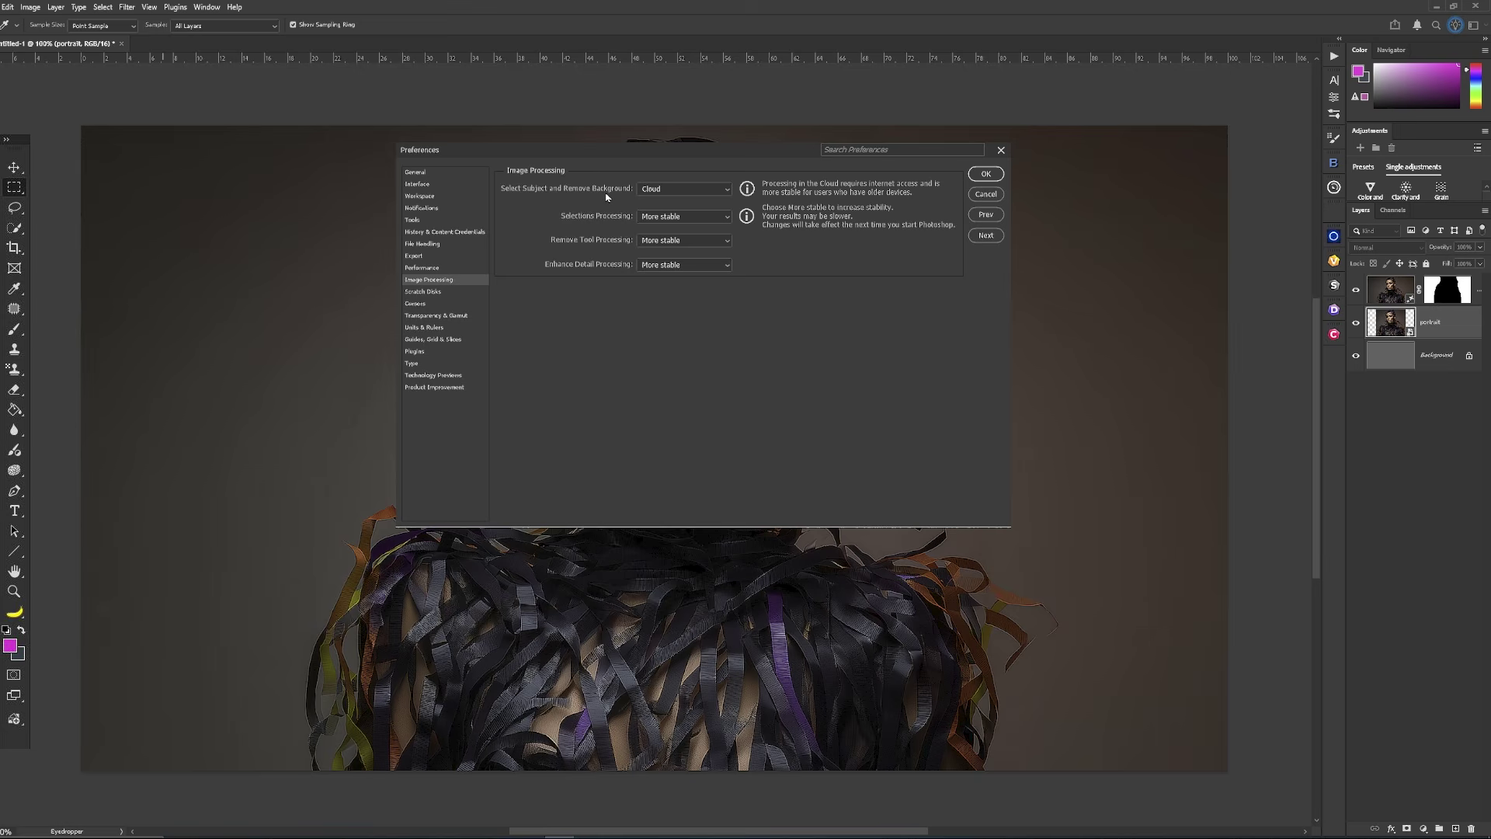
Set Select Subject and Remove Background processing to Cloud, check the Remove Tool processing options, and apply the preferences
click(727, 193)
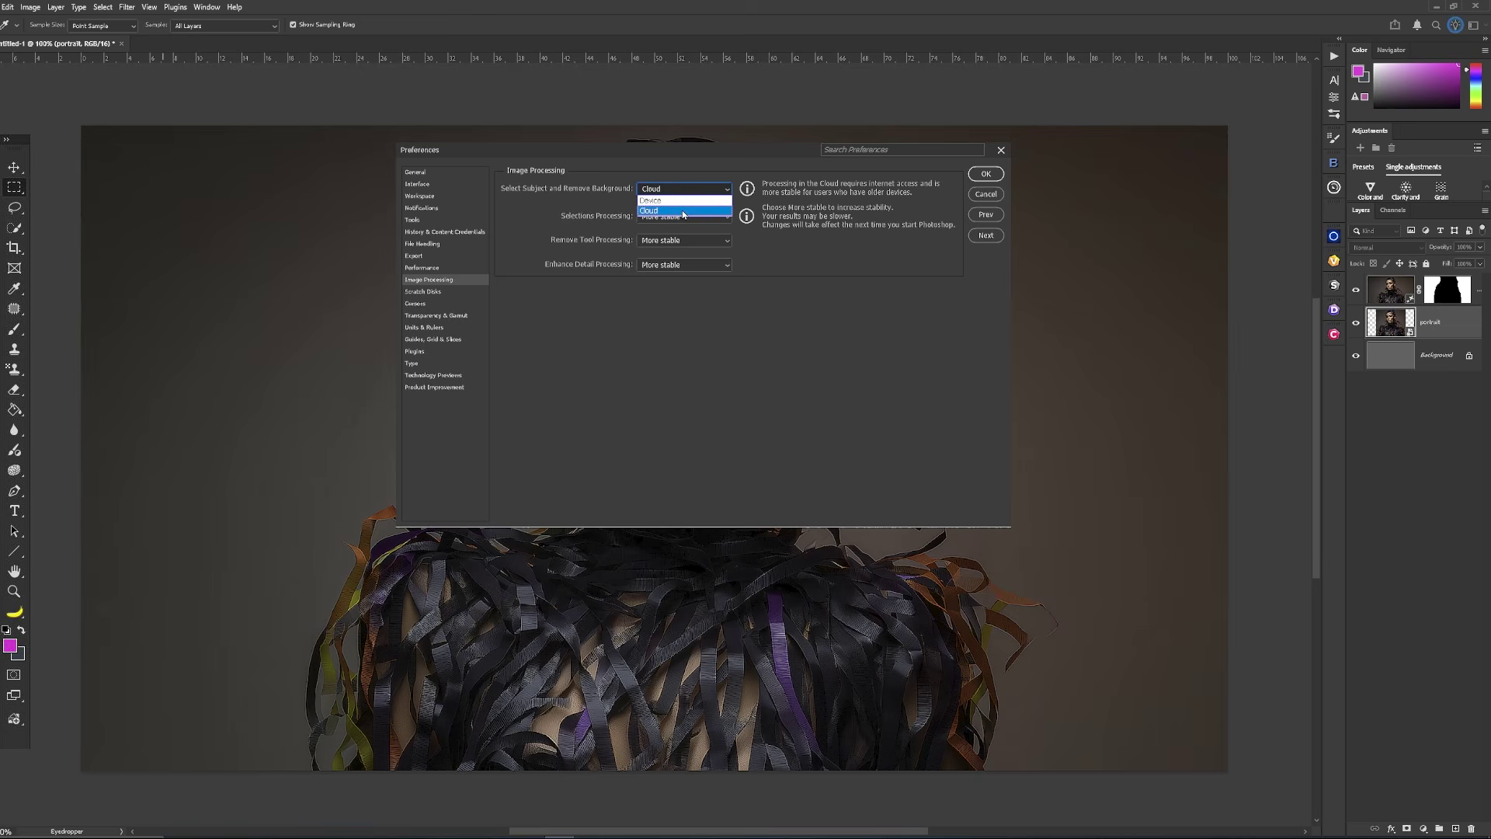
click(684, 210)
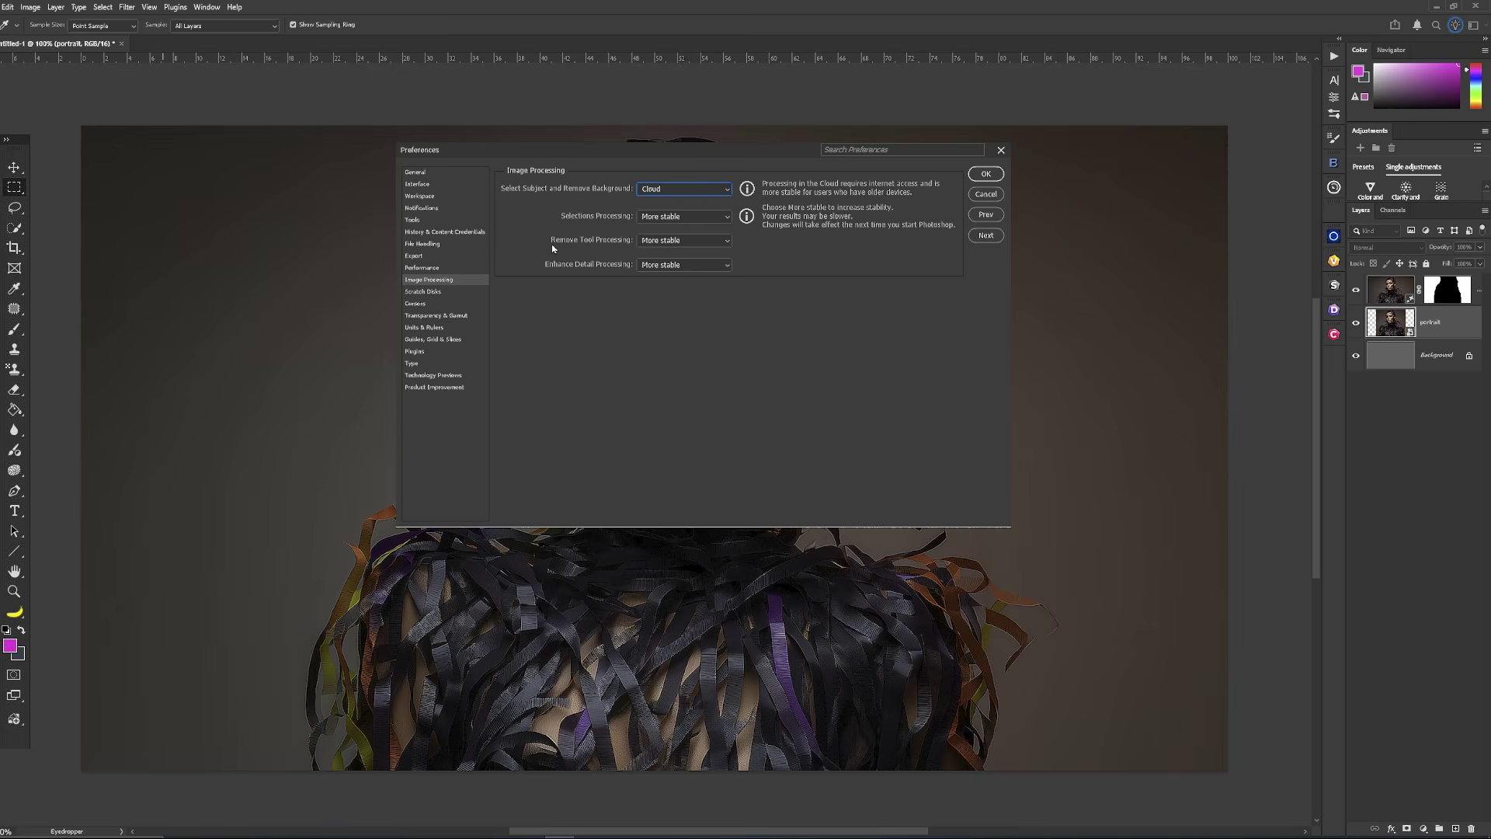
click(726, 243)
click(726, 243)
click(996, 176)
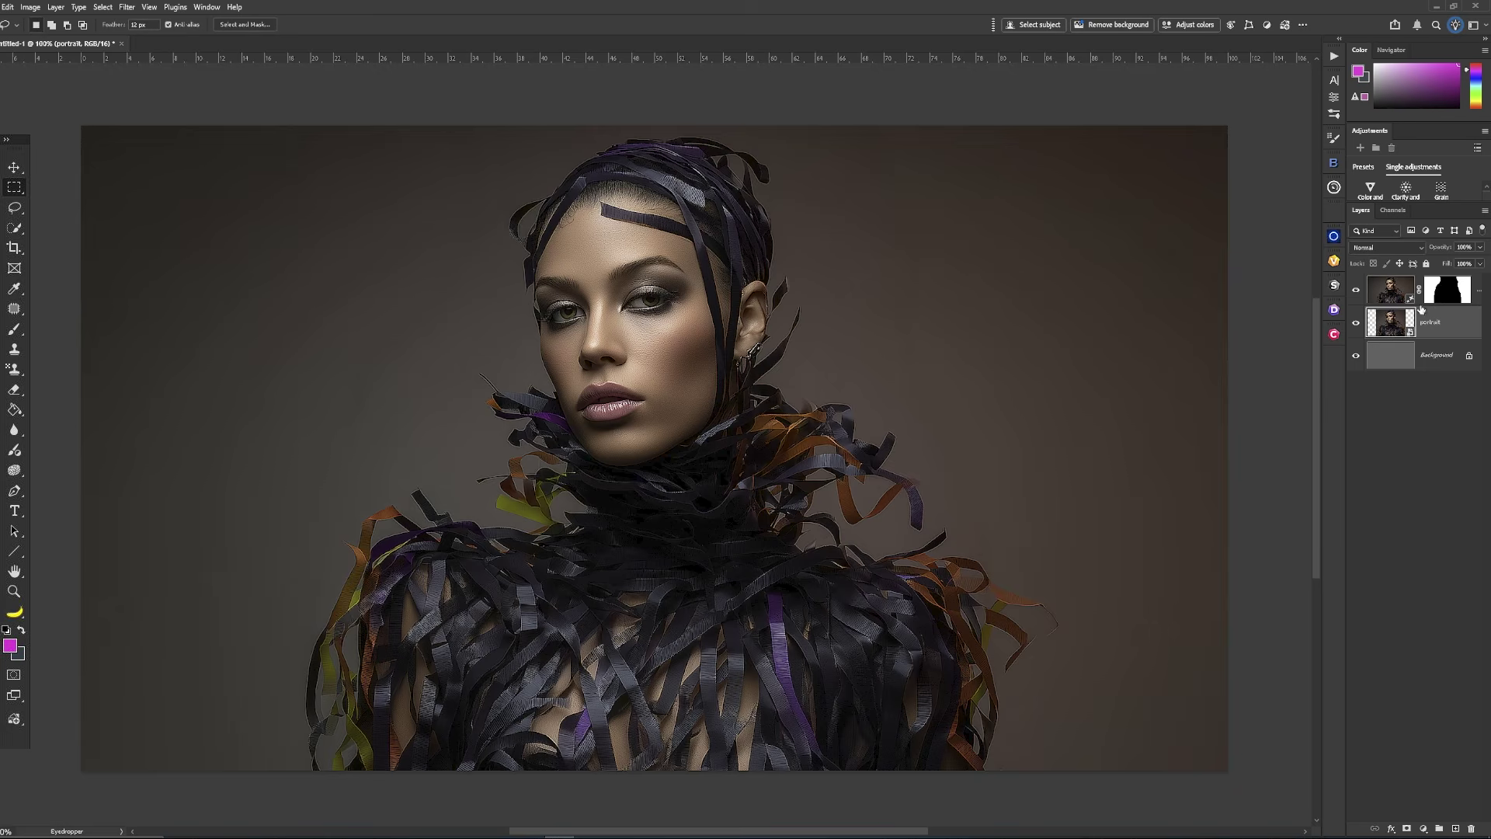
Select the subject on the portrait layer, copy her to a new layer, and move that cutout to the top of the stack
key(l)
click(101, 9)
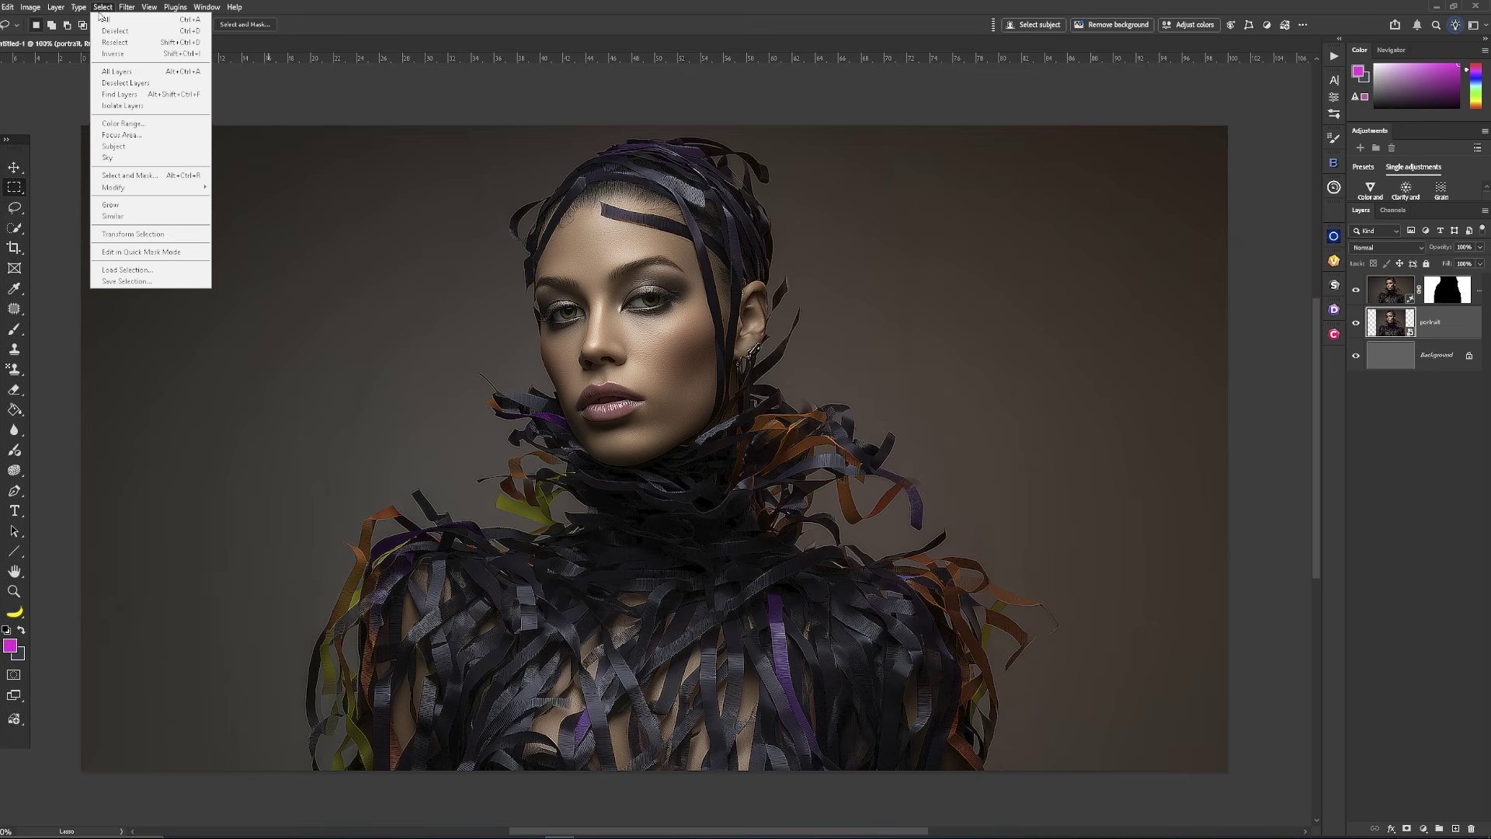
click(124, 143)
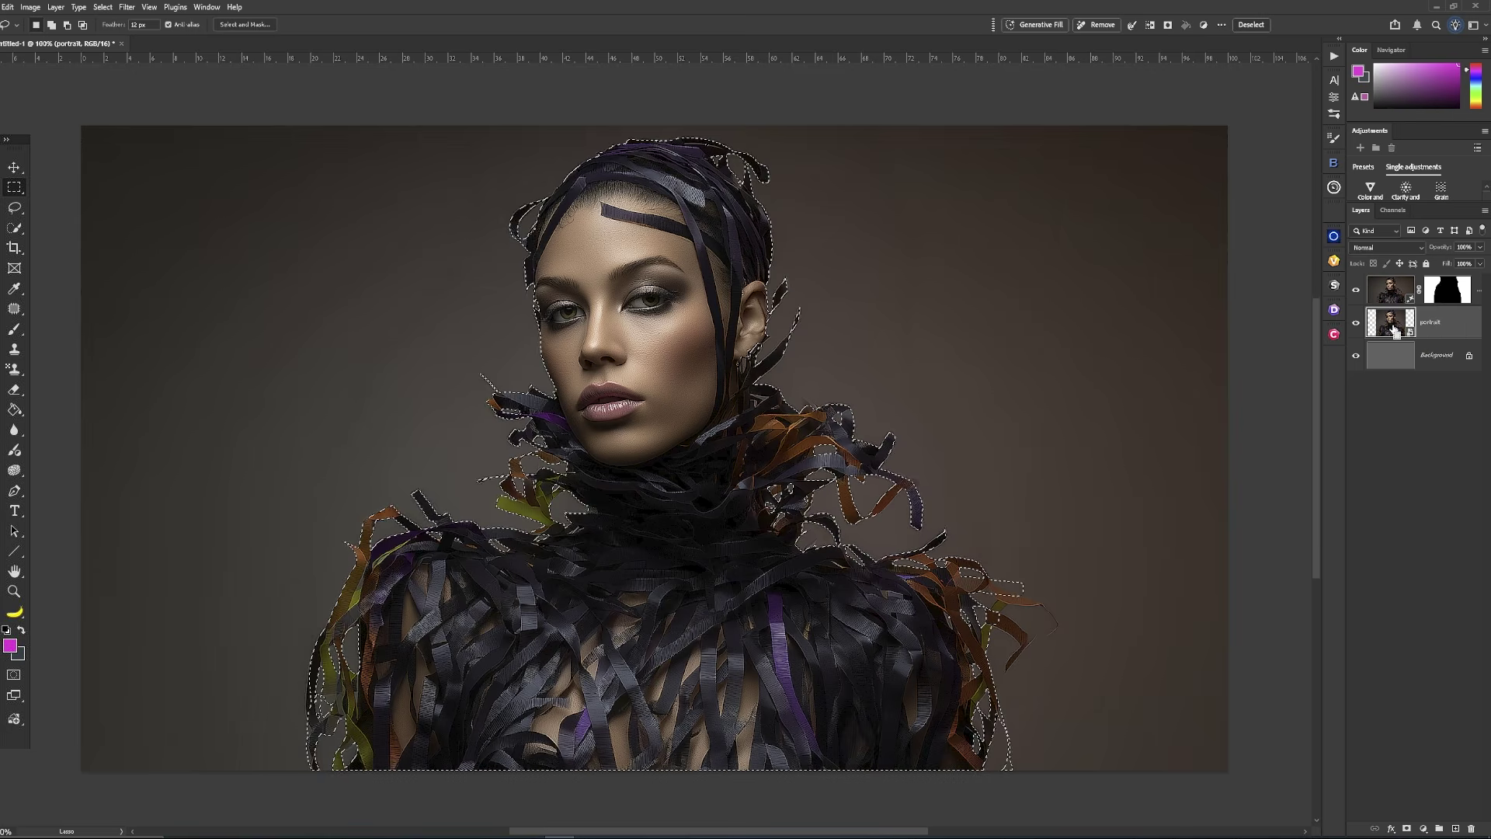
key(ctrl+j)
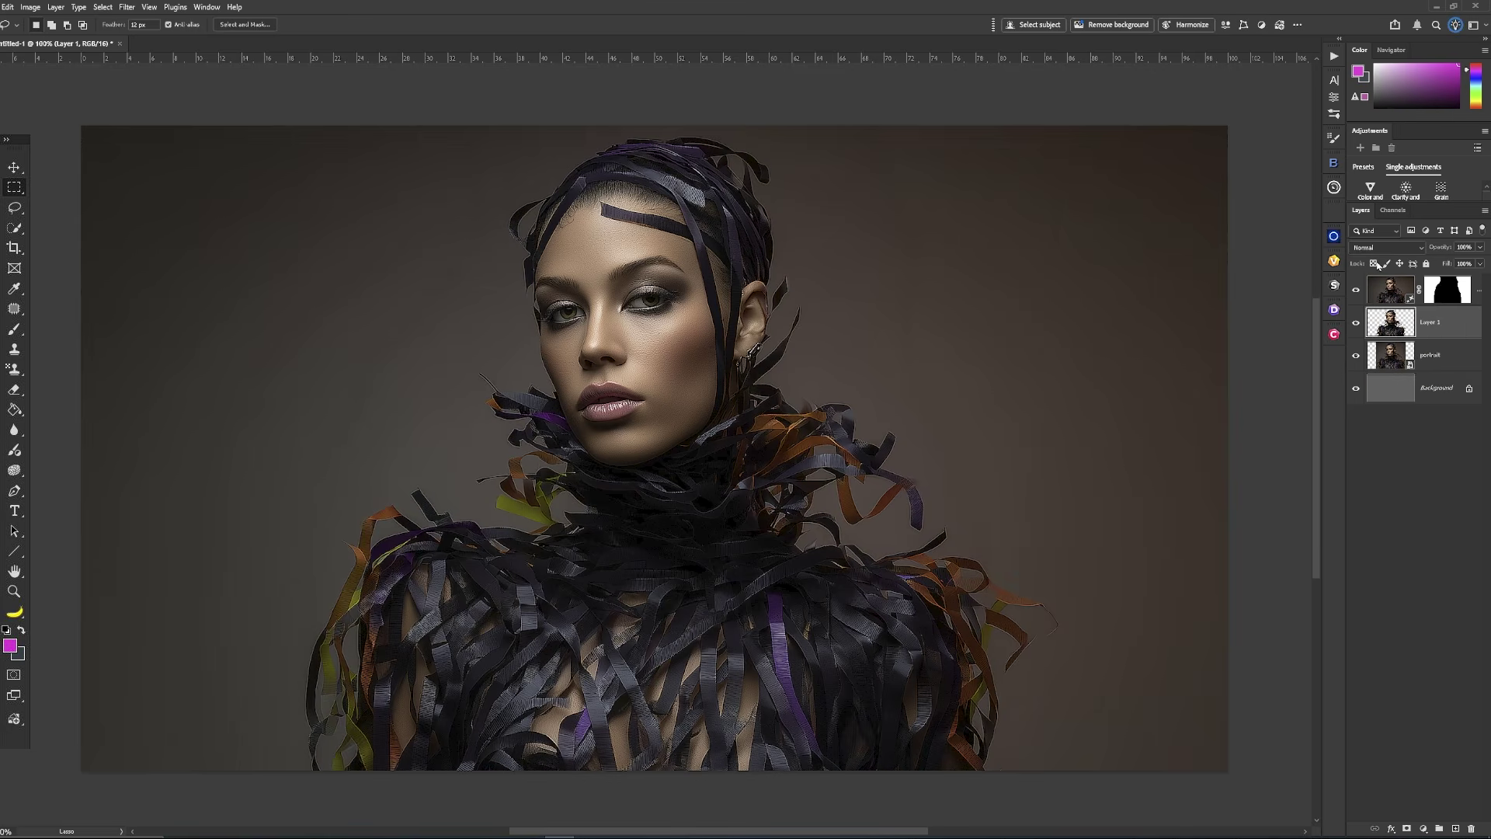
drag(1445, 334, 1445, 277)
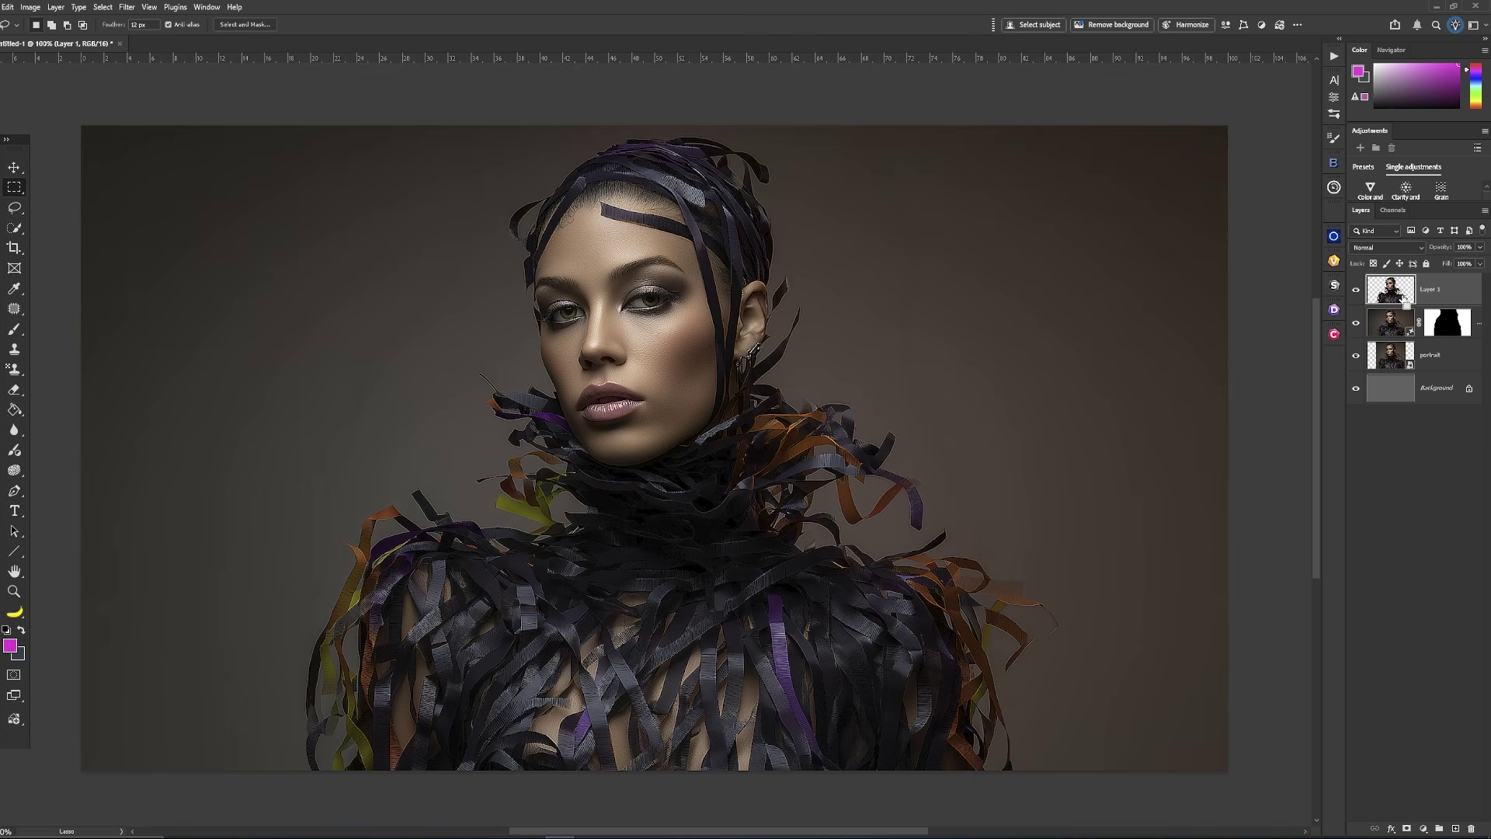
Scale the woman's cutout up to about 116% and set its blend mode to Screen
key(ctrl+t)
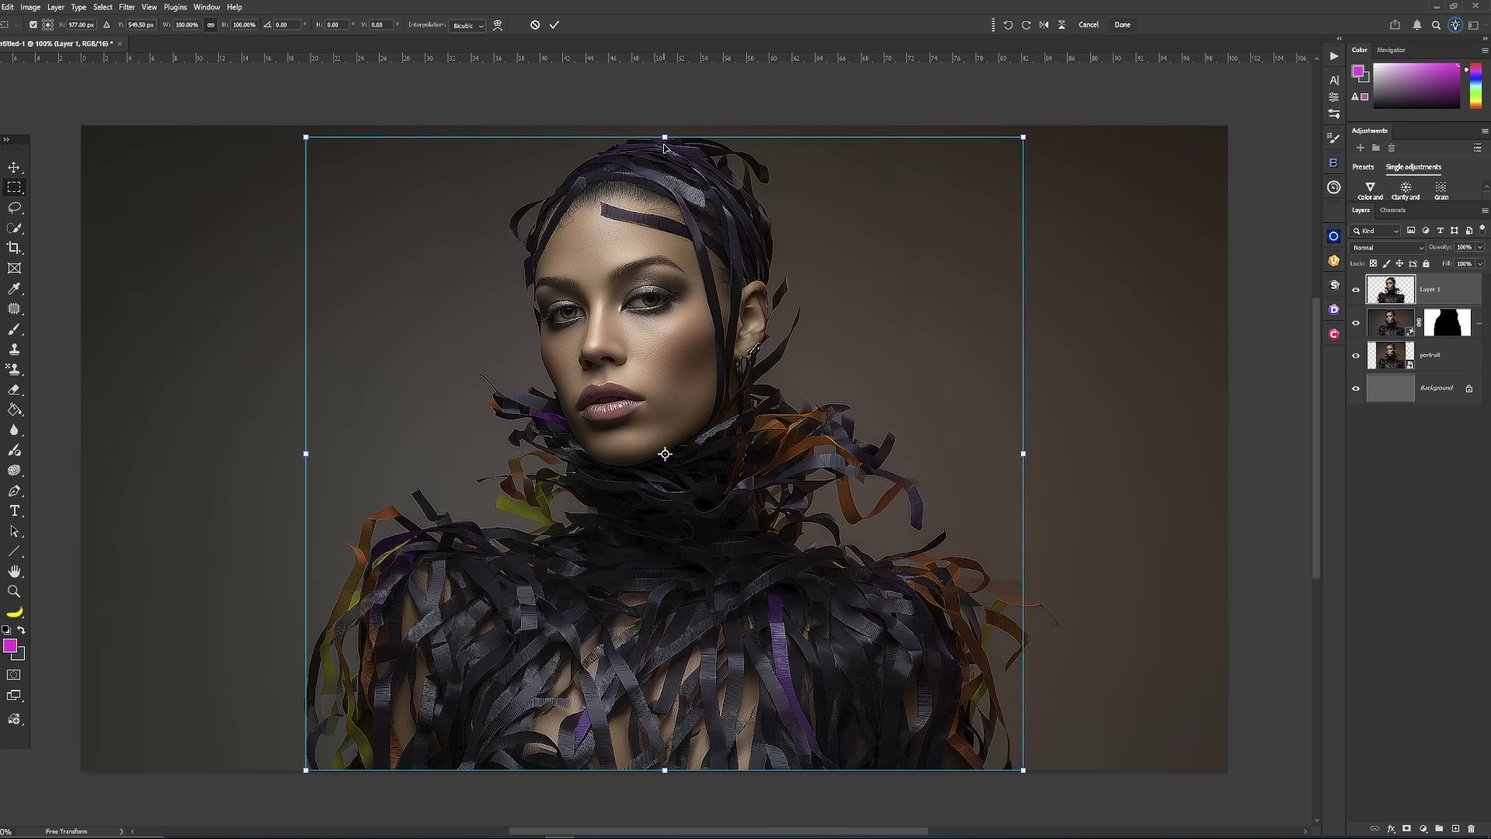
drag(664, 136, 664, 100)
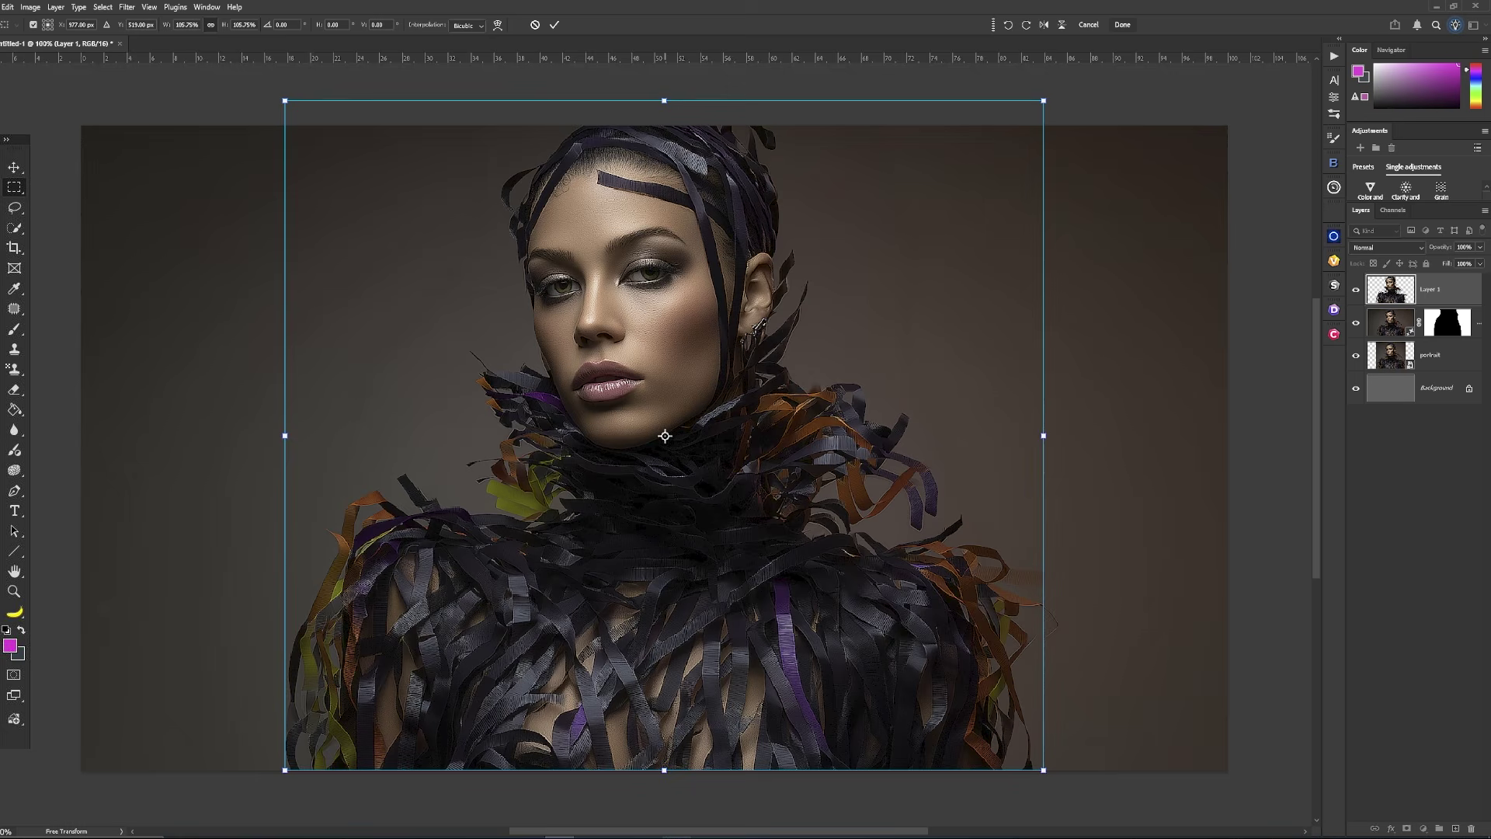
drag(665, 769, 694, 800)
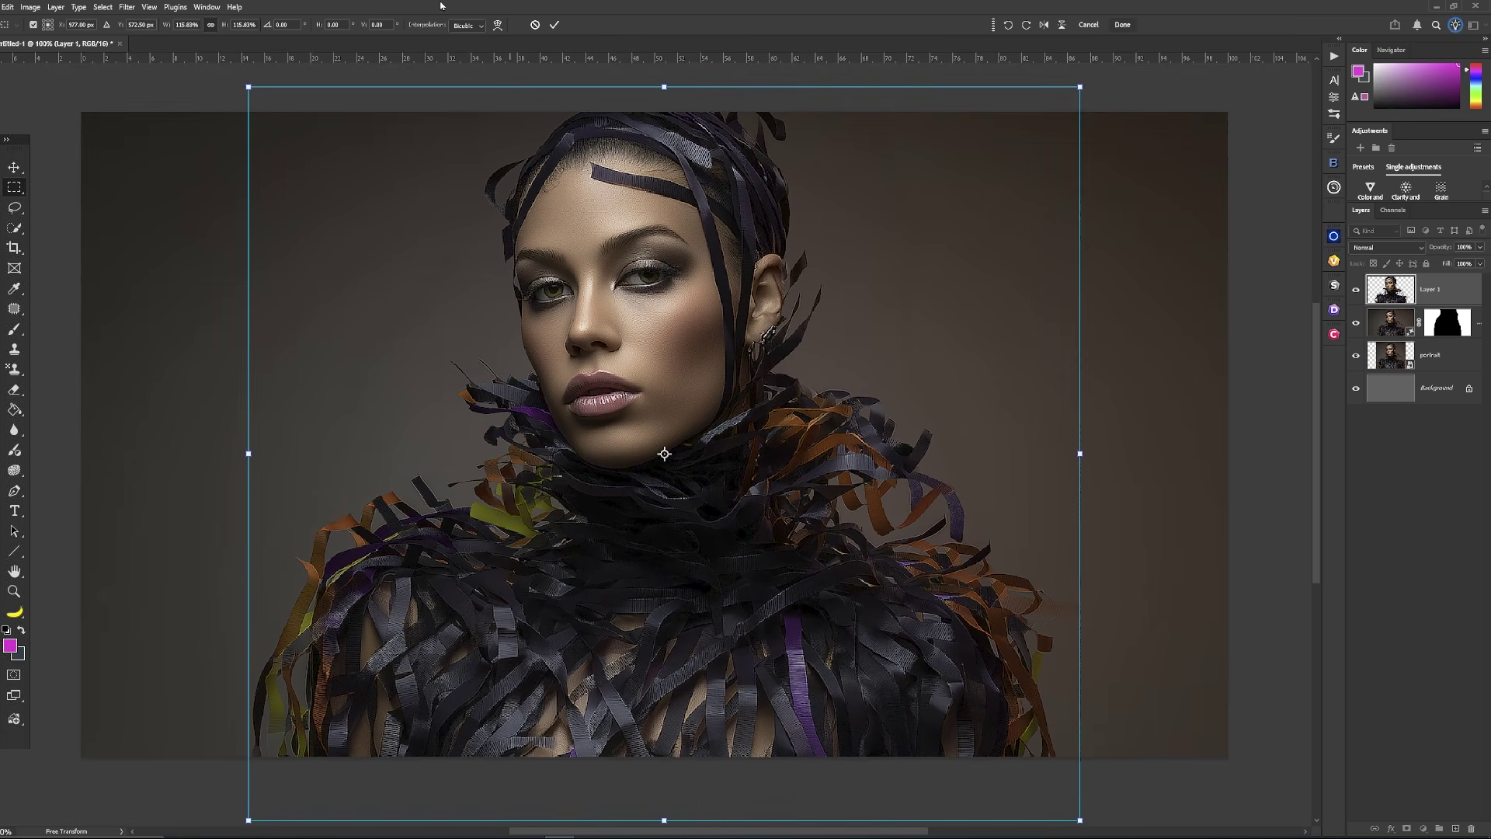
click(1377, 248)
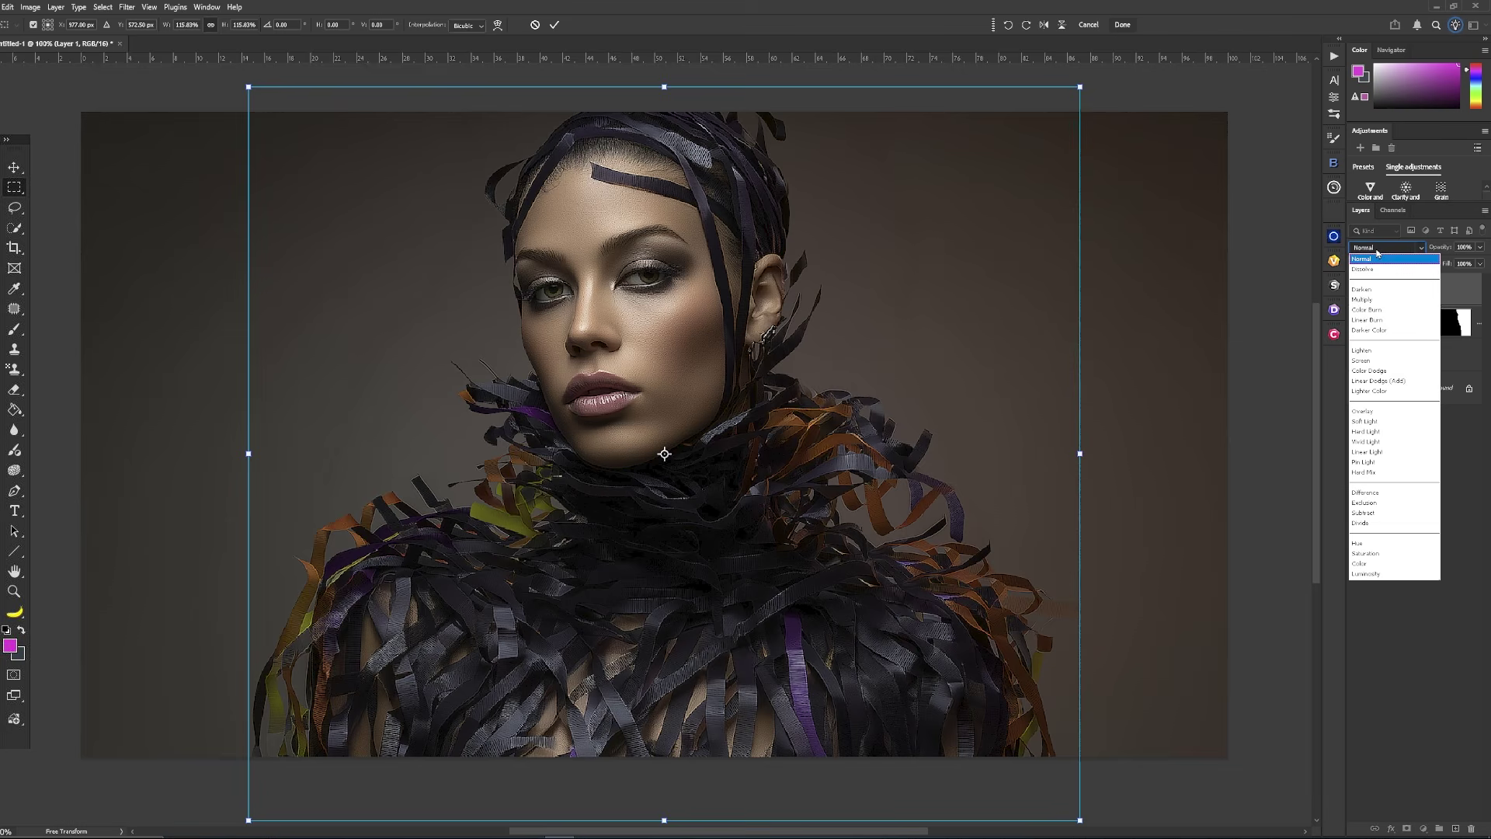
click(1365, 361)
Enlarge the cutout to about 147%, offset it as a ghosted double around the portrait, and lower its opacity to 29%
drag(249, 454, 234, 445)
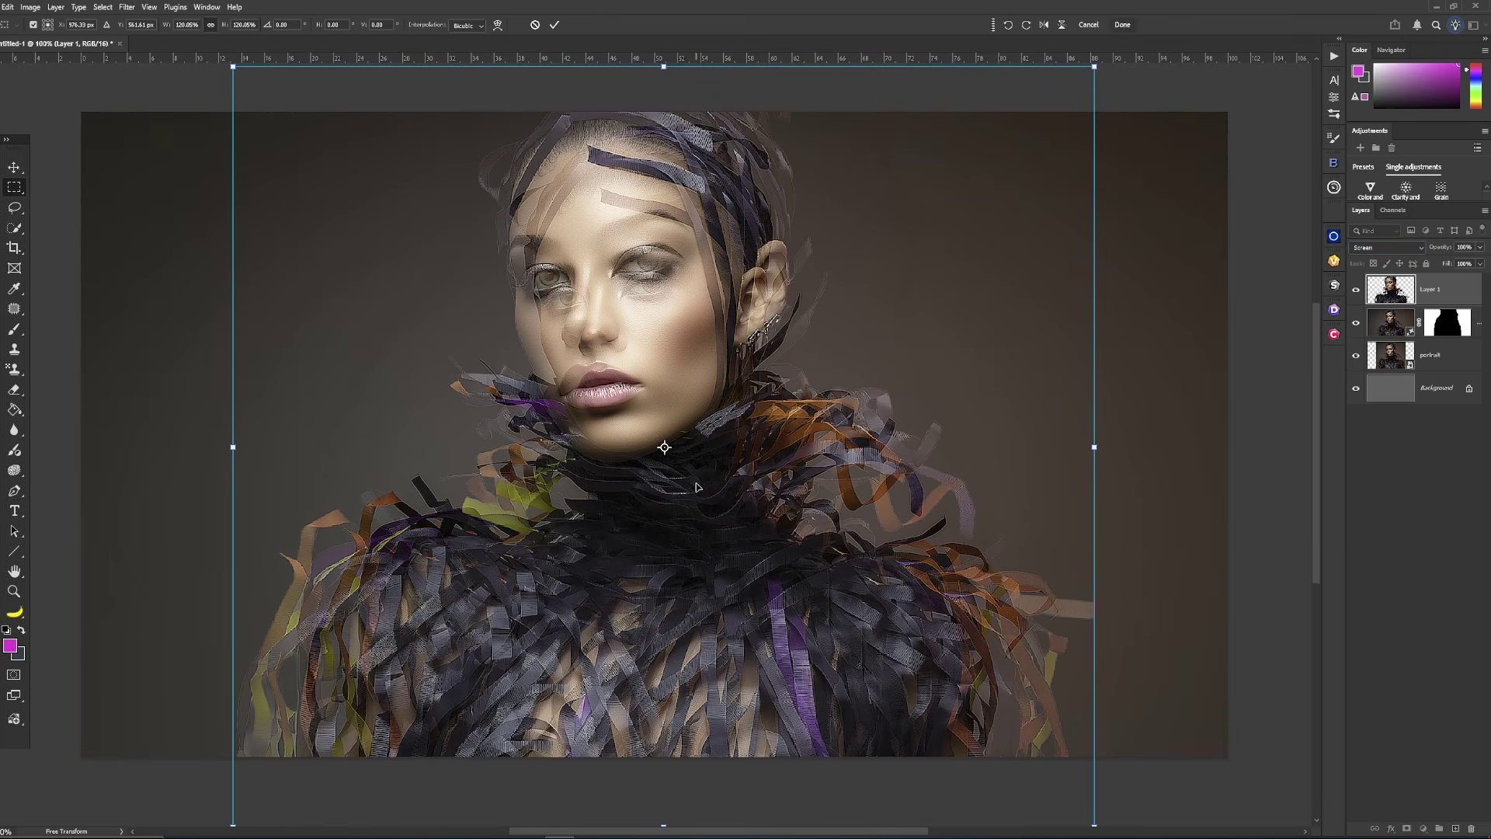
drag(697, 489, 696, 505)
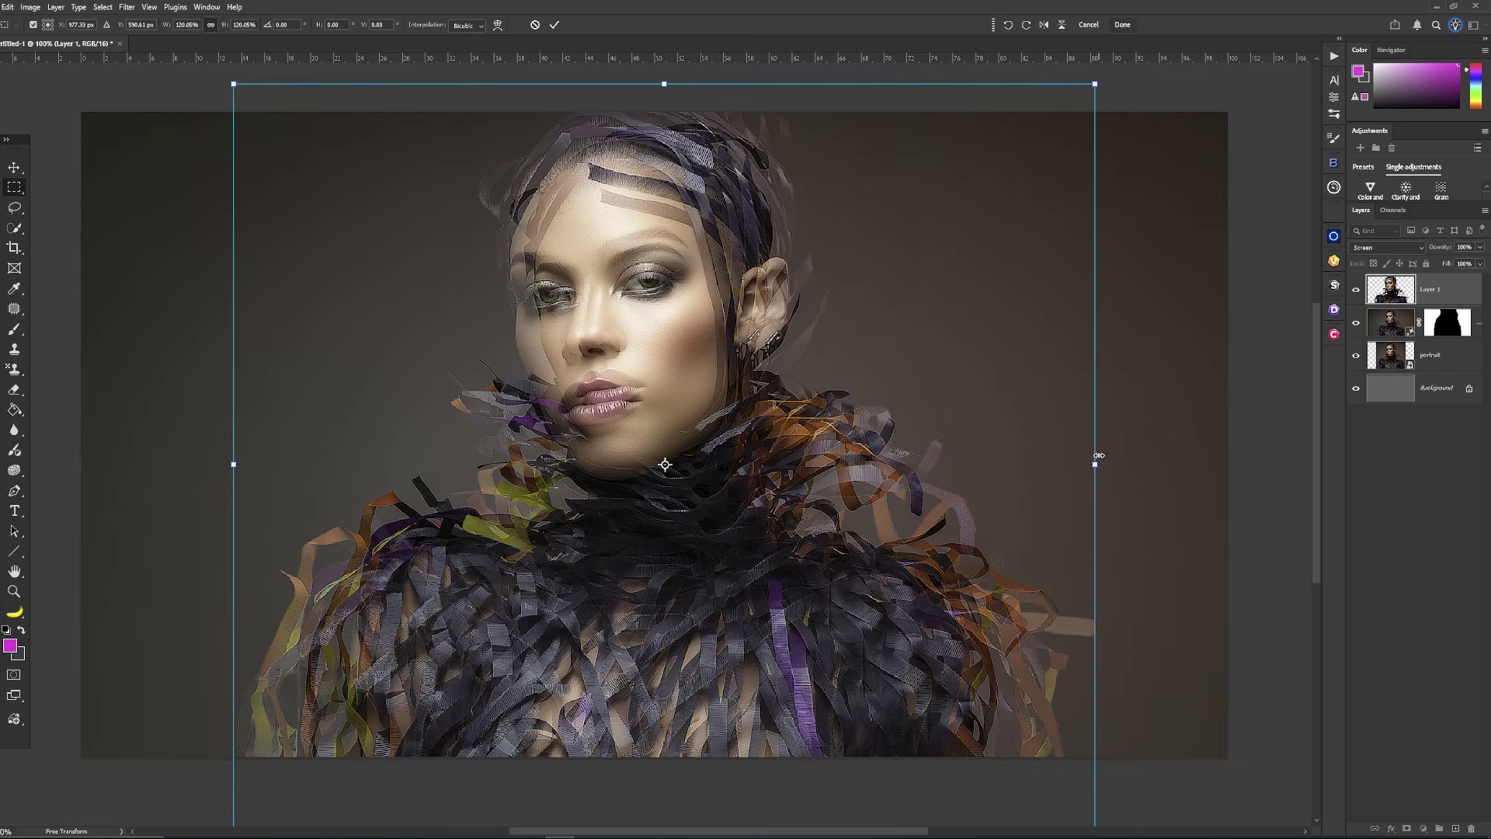
drag(1094, 465, 1182, 464)
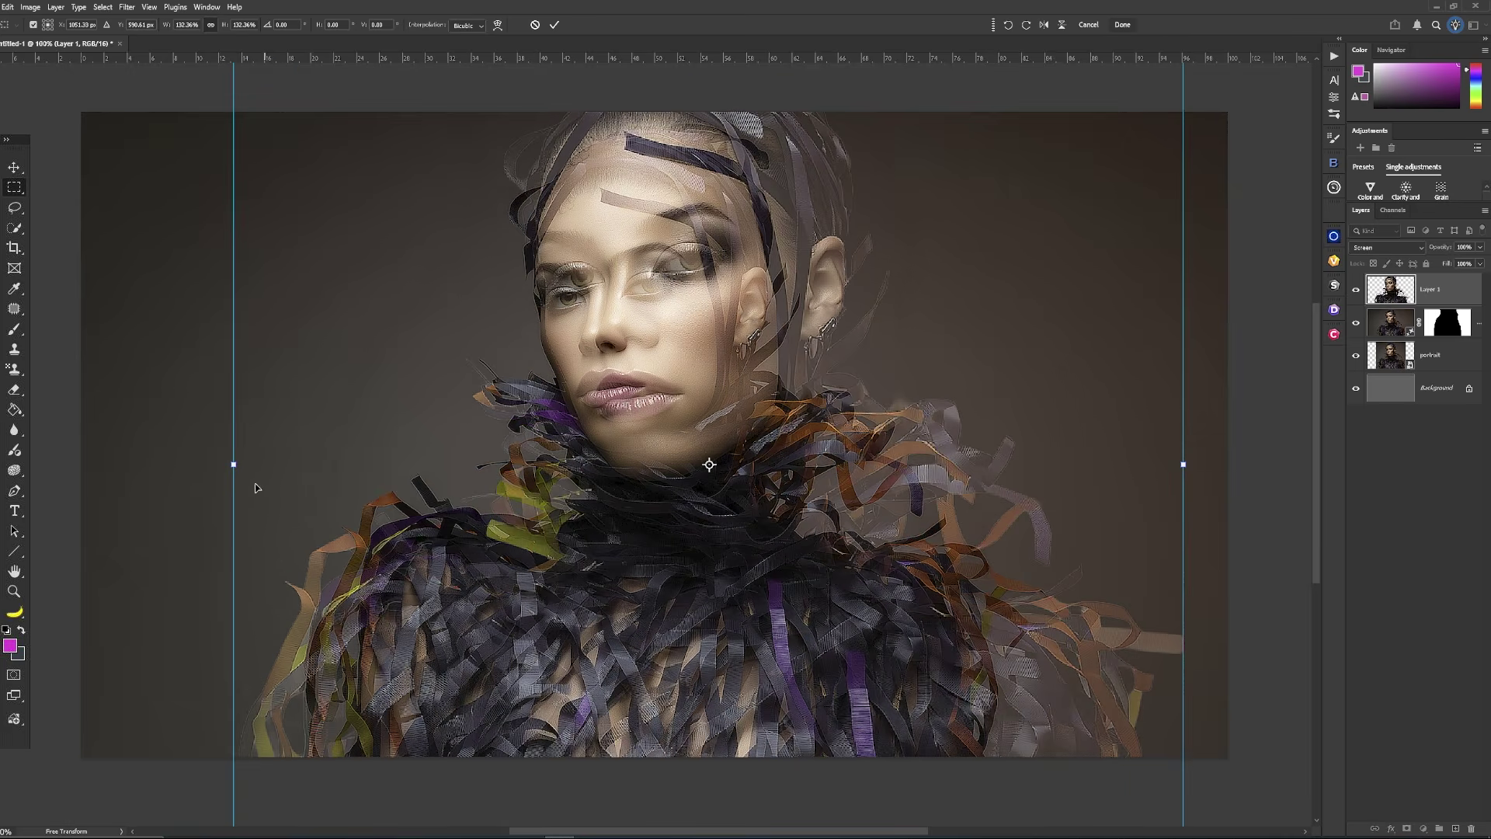
drag(234, 464, 130, 464)
drag(704, 523, 731, 563)
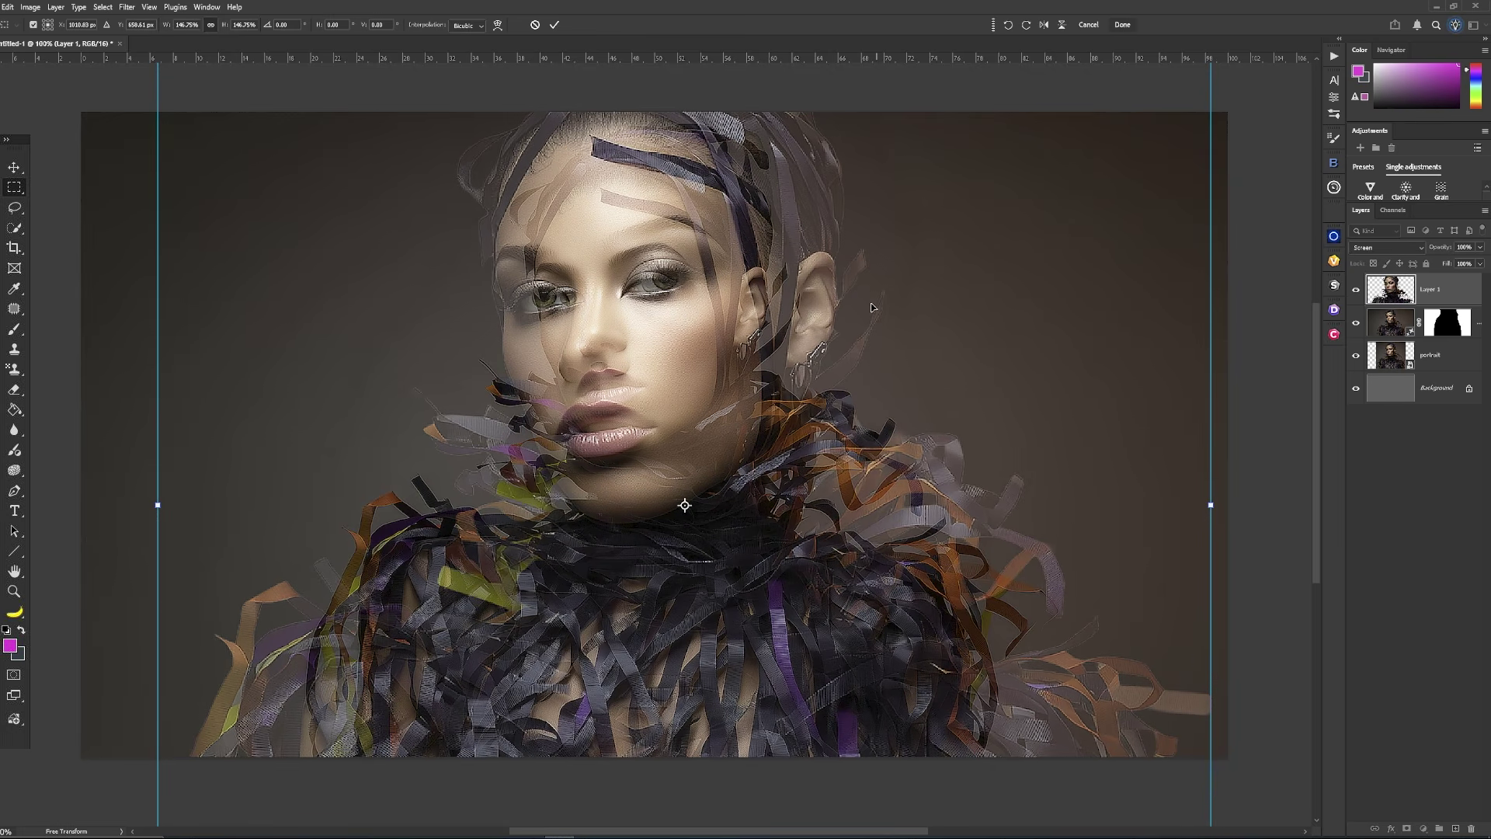
click(556, 25)
key(l)
click(1482, 247)
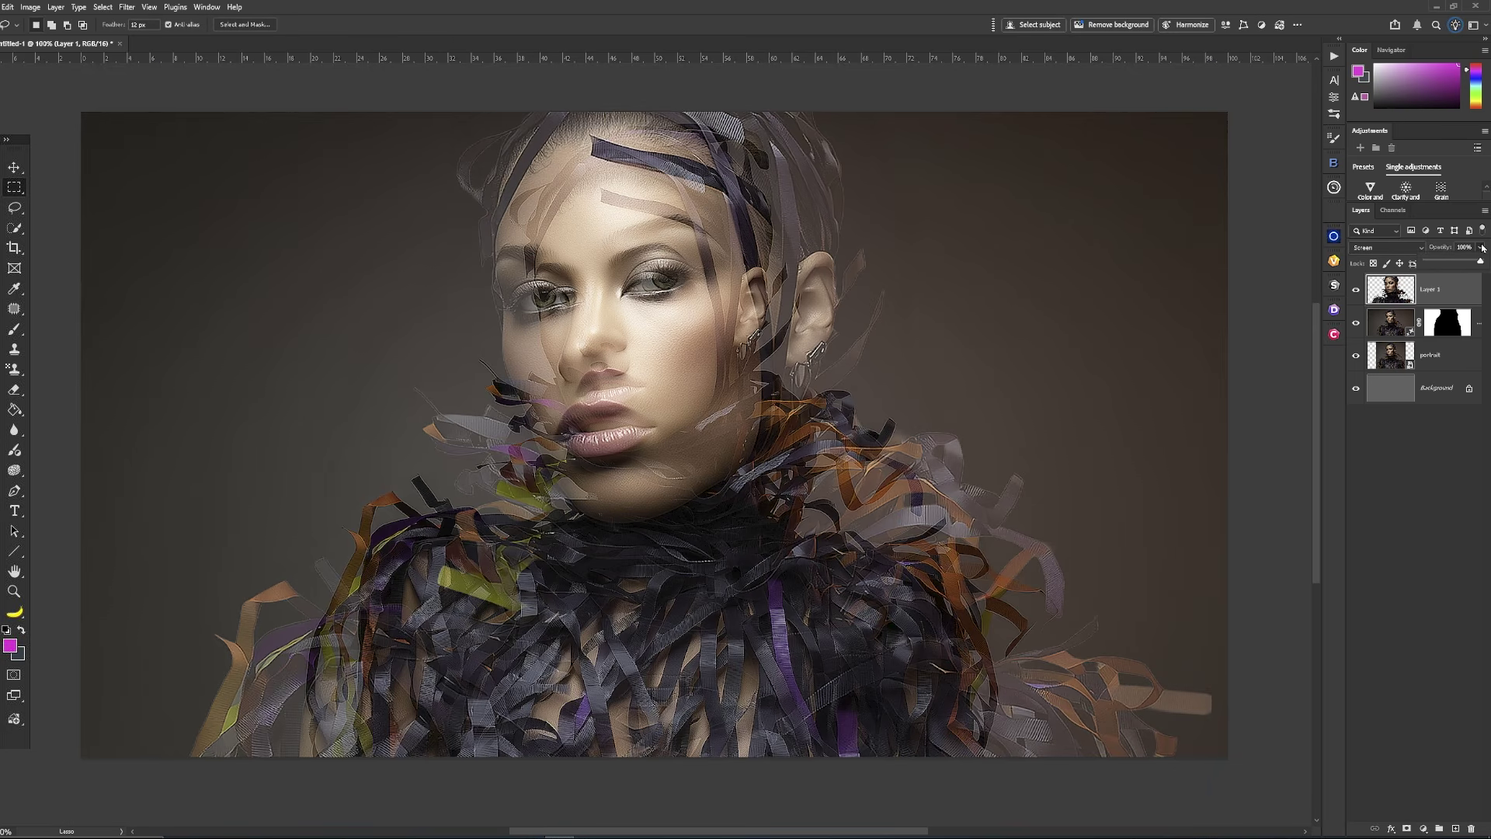
drag(1481, 264, 1441, 263)
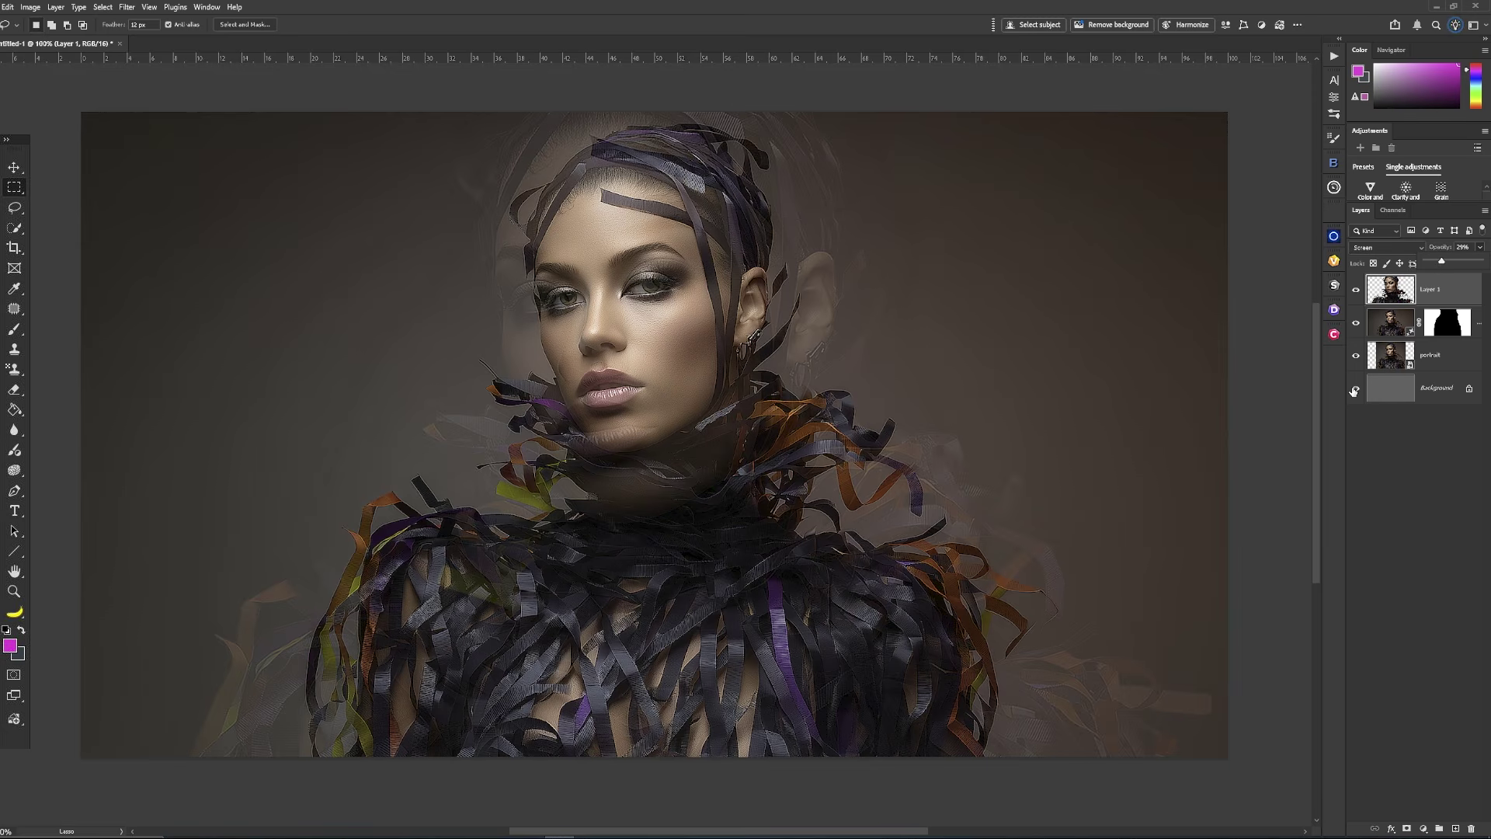
Place the perforated metal and rock texture above the cutout, align it to the canvas's left edge, and blend it with Lighten
click(1455, 294)
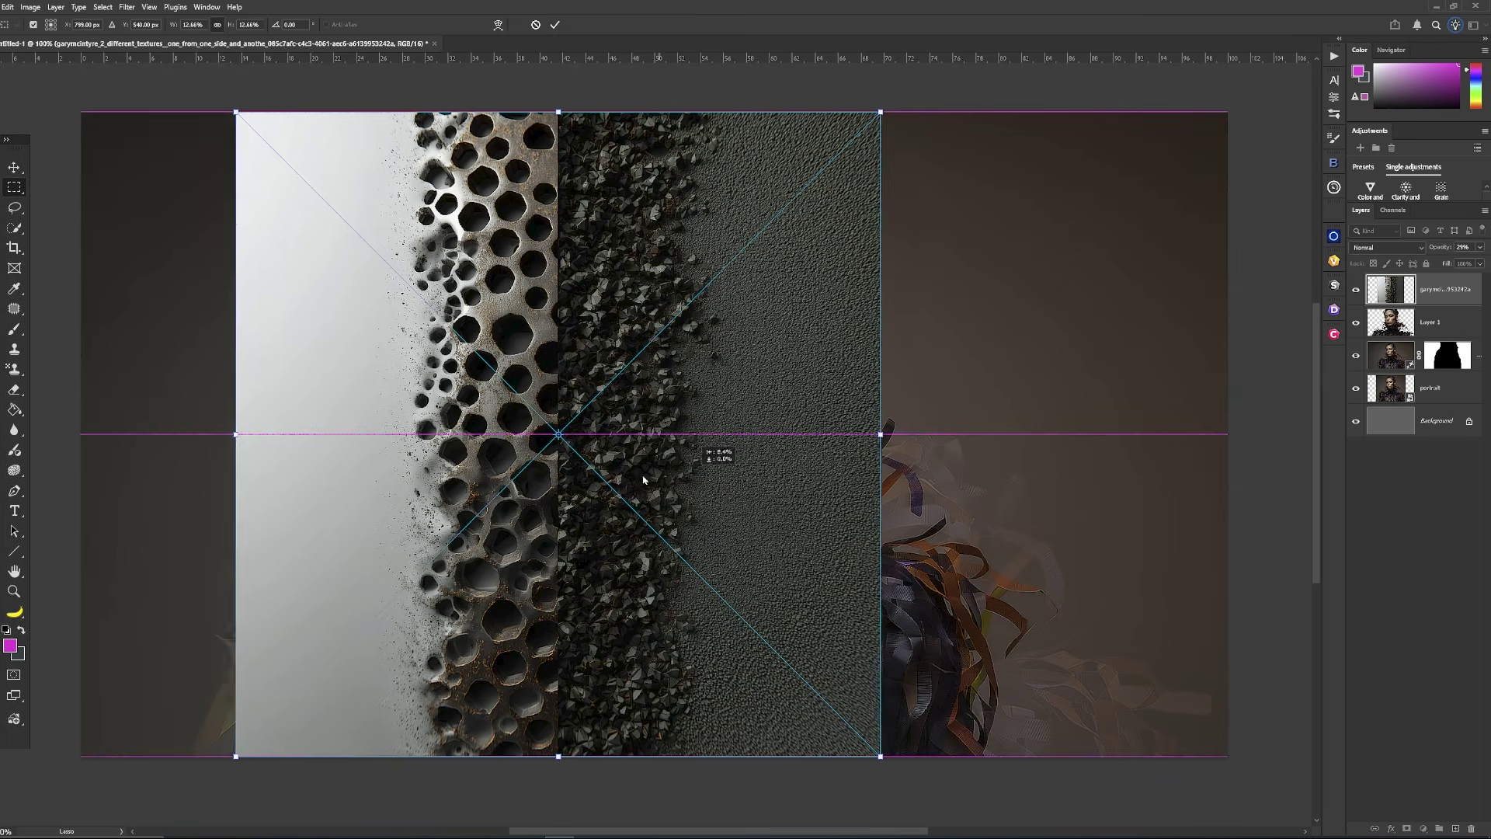
drag(643, 480, 567, 482)
click(555, 25)
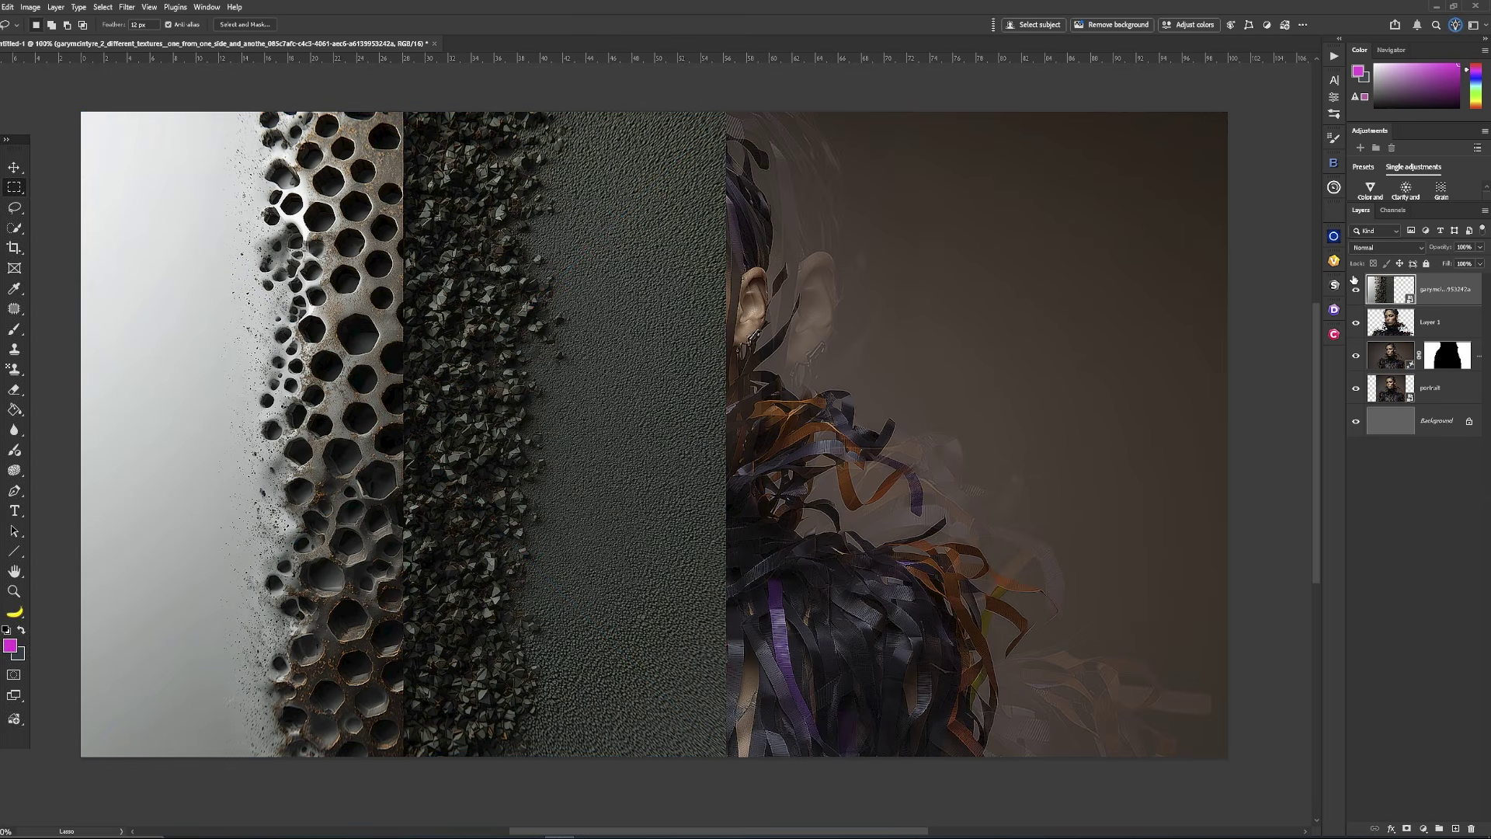
click(1412, 249)
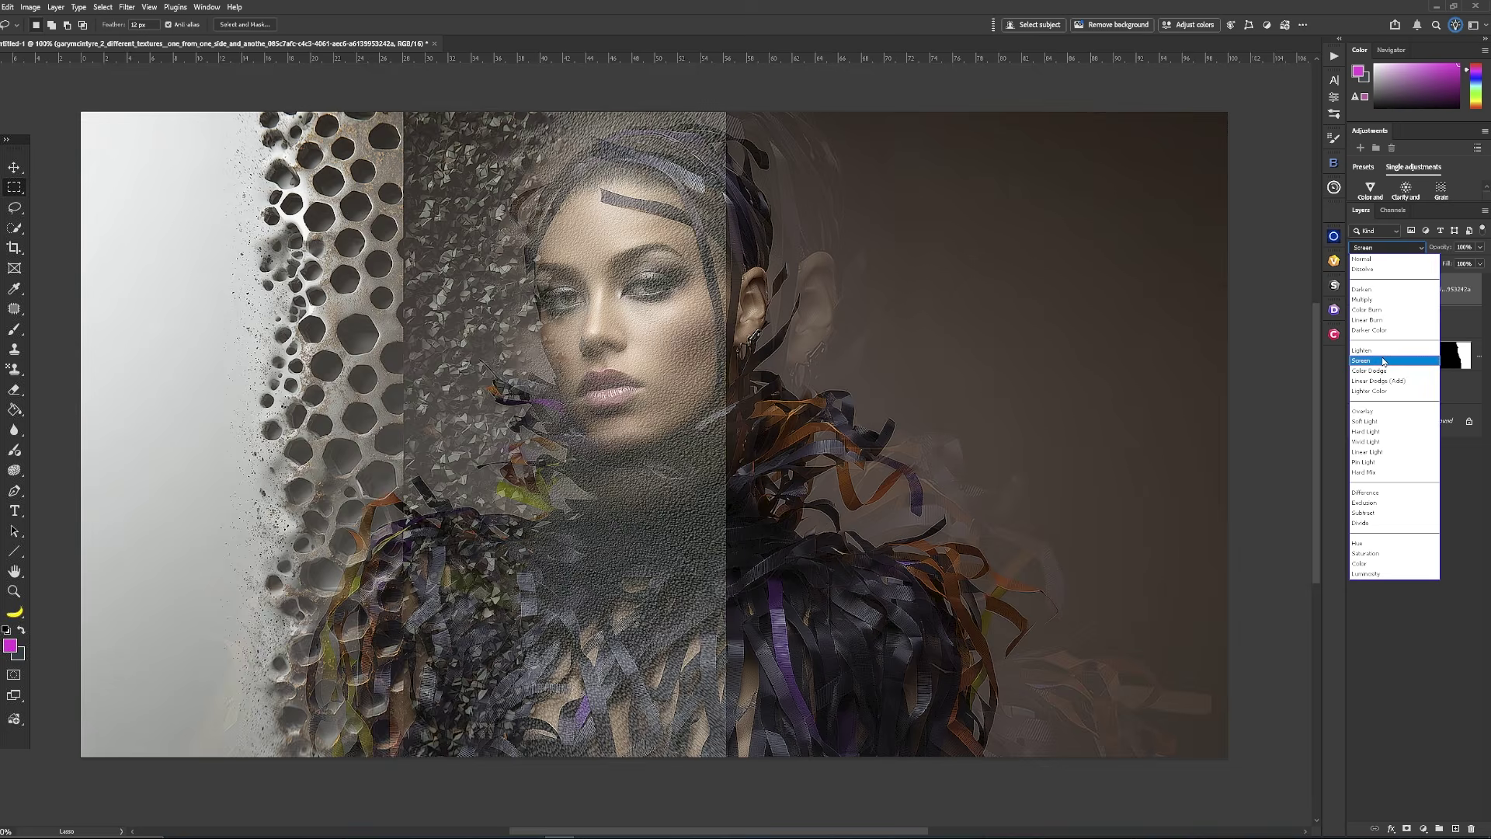
click(1382, 350)
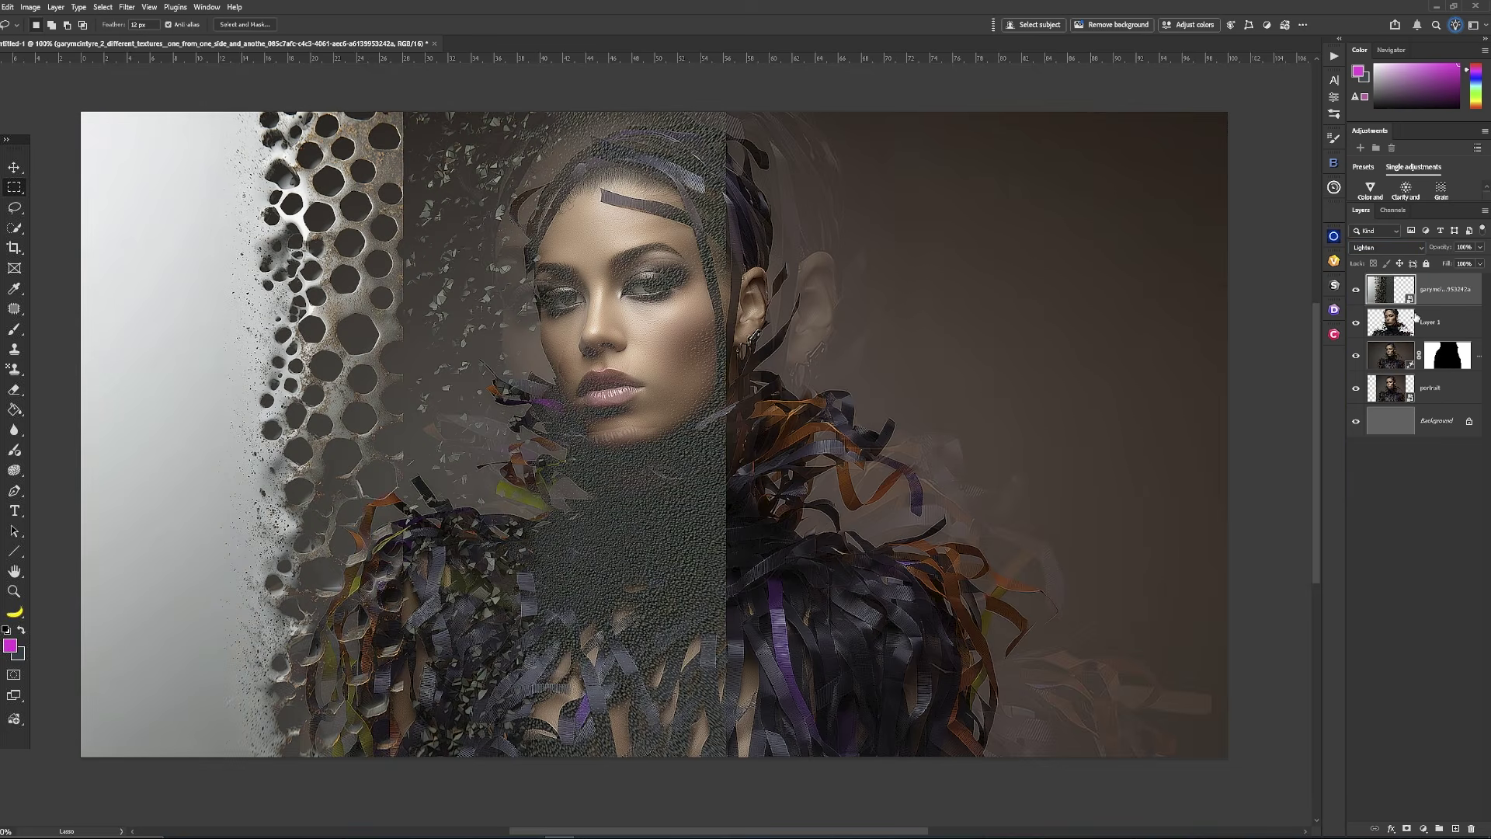
Add a mask to the texture layer and paint black with a large soft brush to hide the texture over the woman
click(1407, 829)
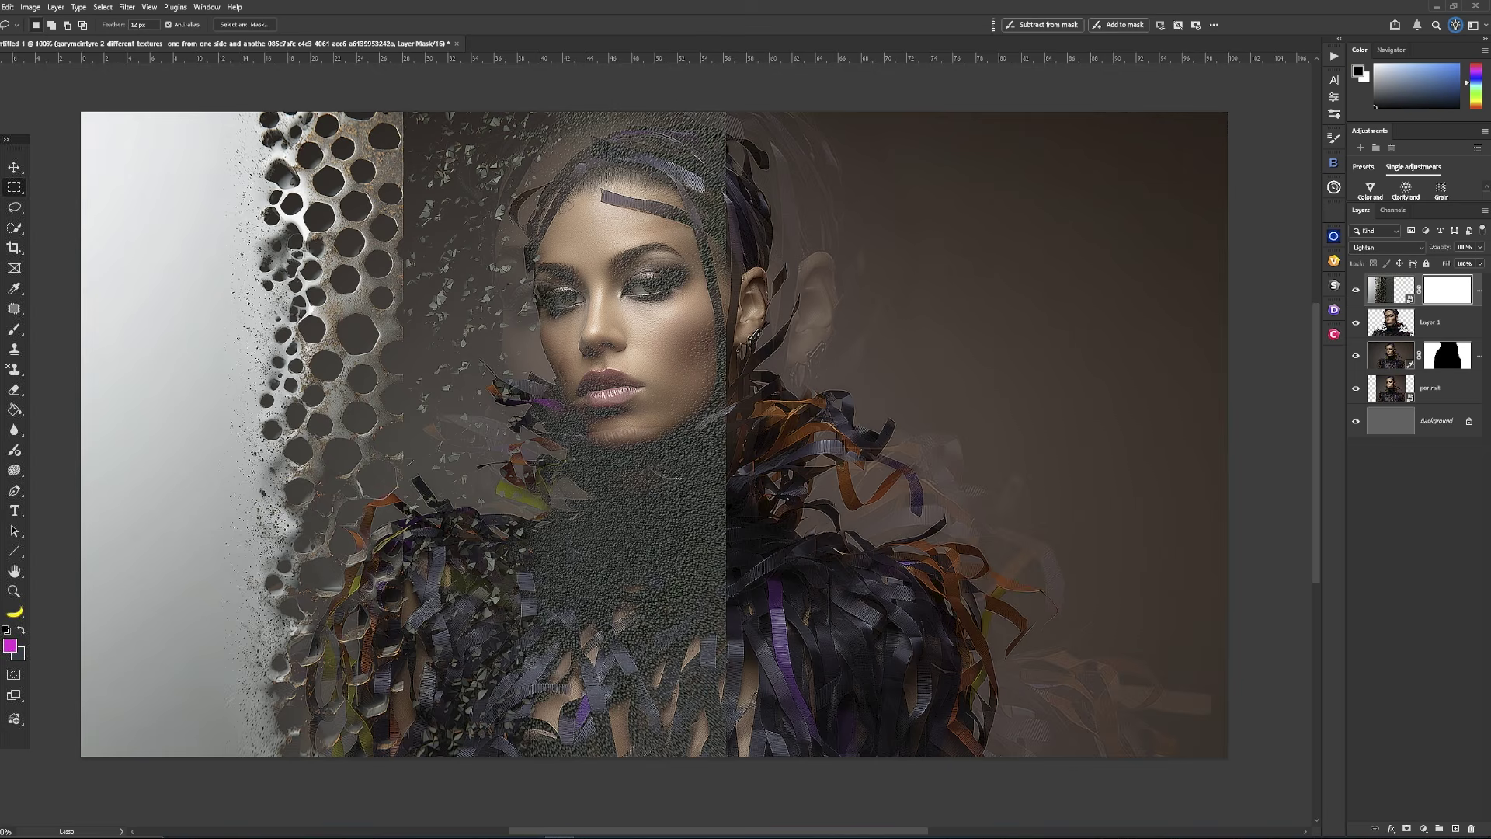
key(b)
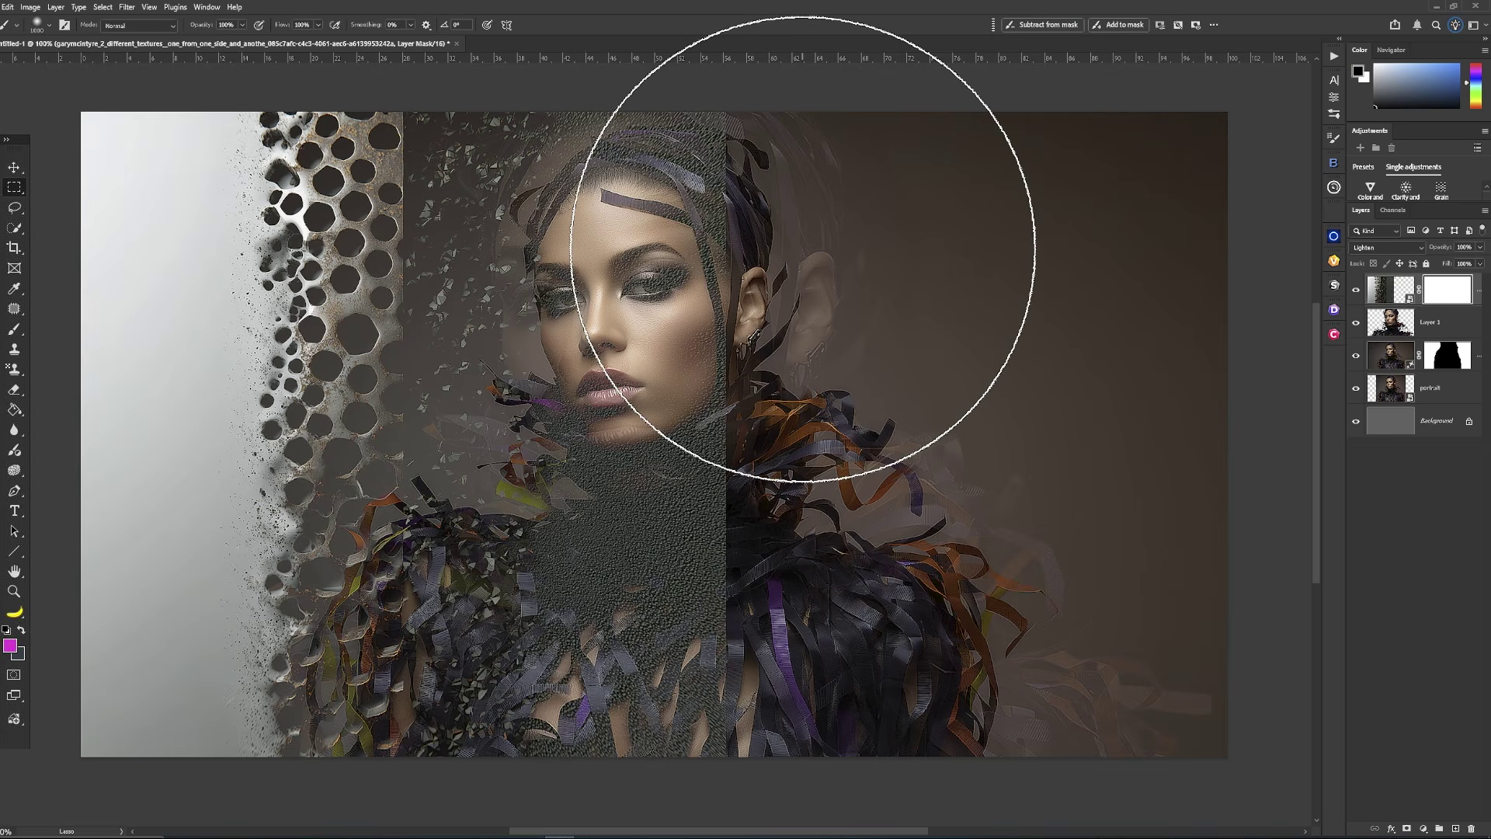
click(777, 217)
mouse_move(766, 184)
mouse_down()
mouse_move(725, 183)
mouse_move(745, 333)
mouse_move(715, 549)
mouse_move(672, 616)
mouse_move(738, 497)
mouse_move(666, 316)
mouse_move(732, 259)
mouse_move(759, 306)
mouse_move(693, 432)
mouse_move(679, 583)
mouse_move(1082, 482)
mouse_up()
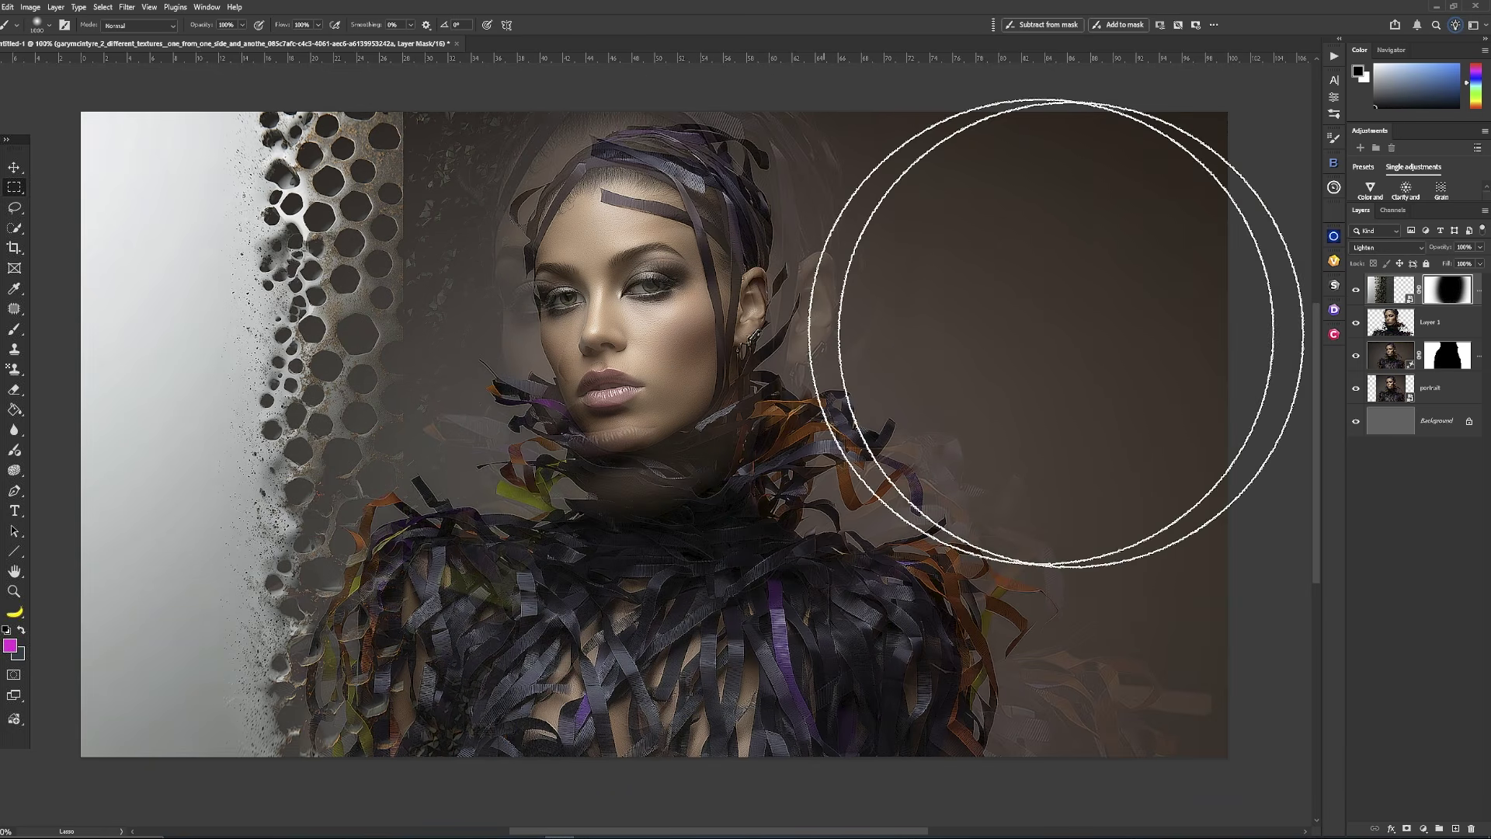
mouse_move(988, 252)
mouse_down()
mouse_move(950, 266)
mouse_move(909, 632)
mouse_move(1135, 620)
mouse_move(1122, 156)
mouse_move(1135, 223)
mouse_up()
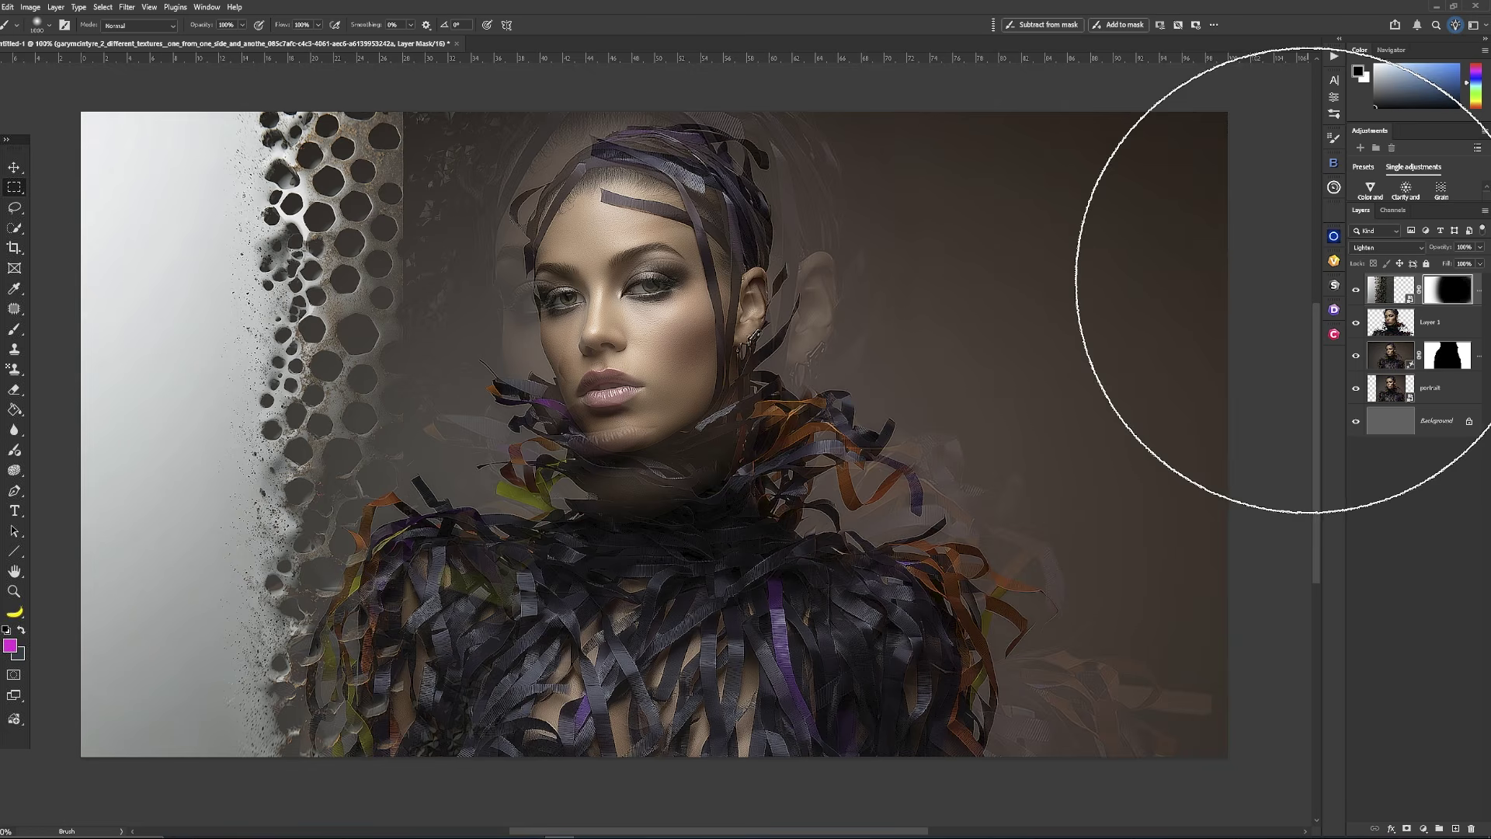
Duplicate the masked texture layer, flip the copy horizontally, and move it to the canvas's right edge
click(1379, 291)
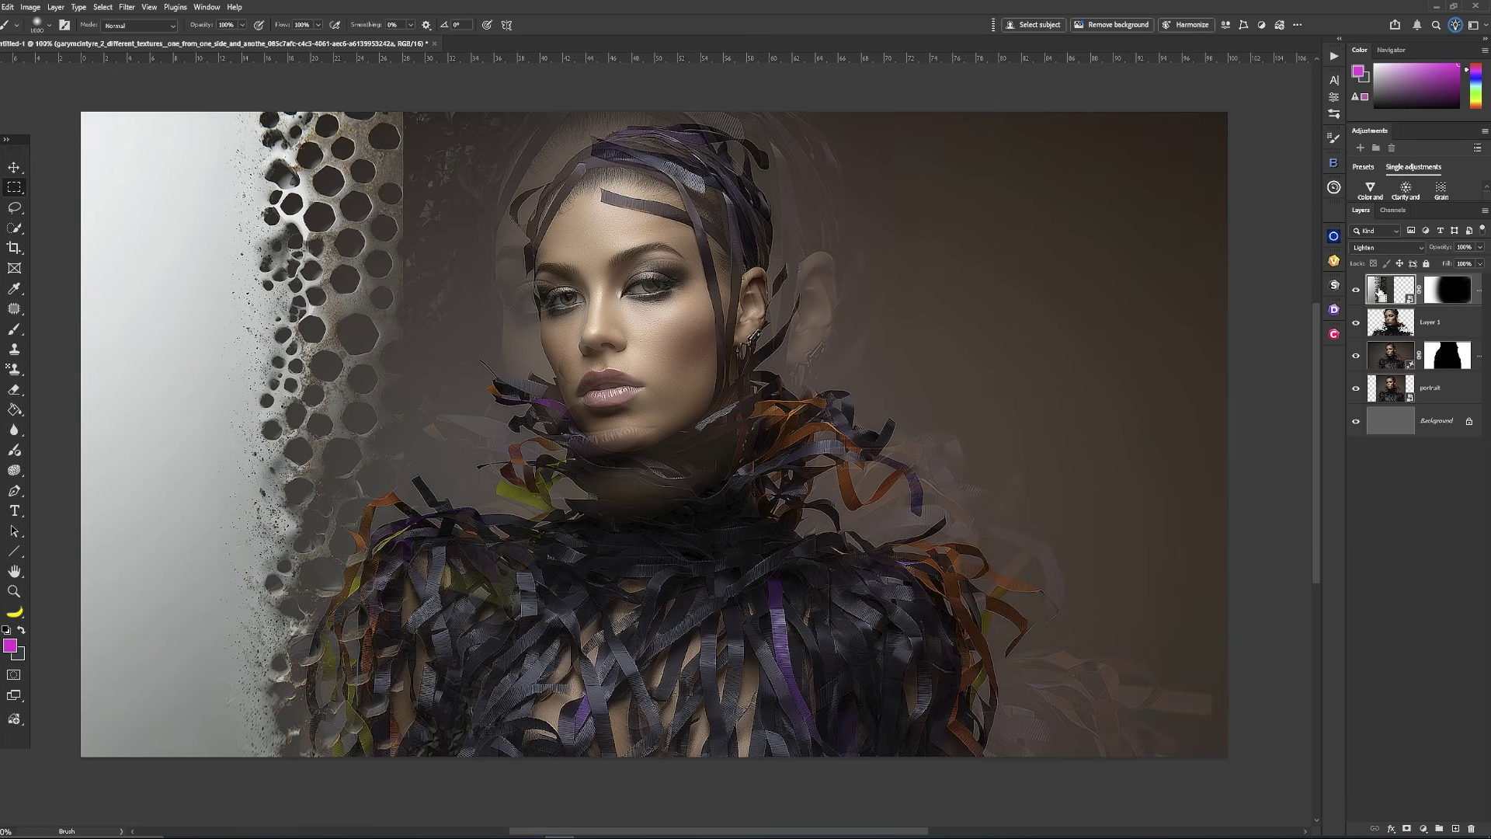
key(ctrl+j)
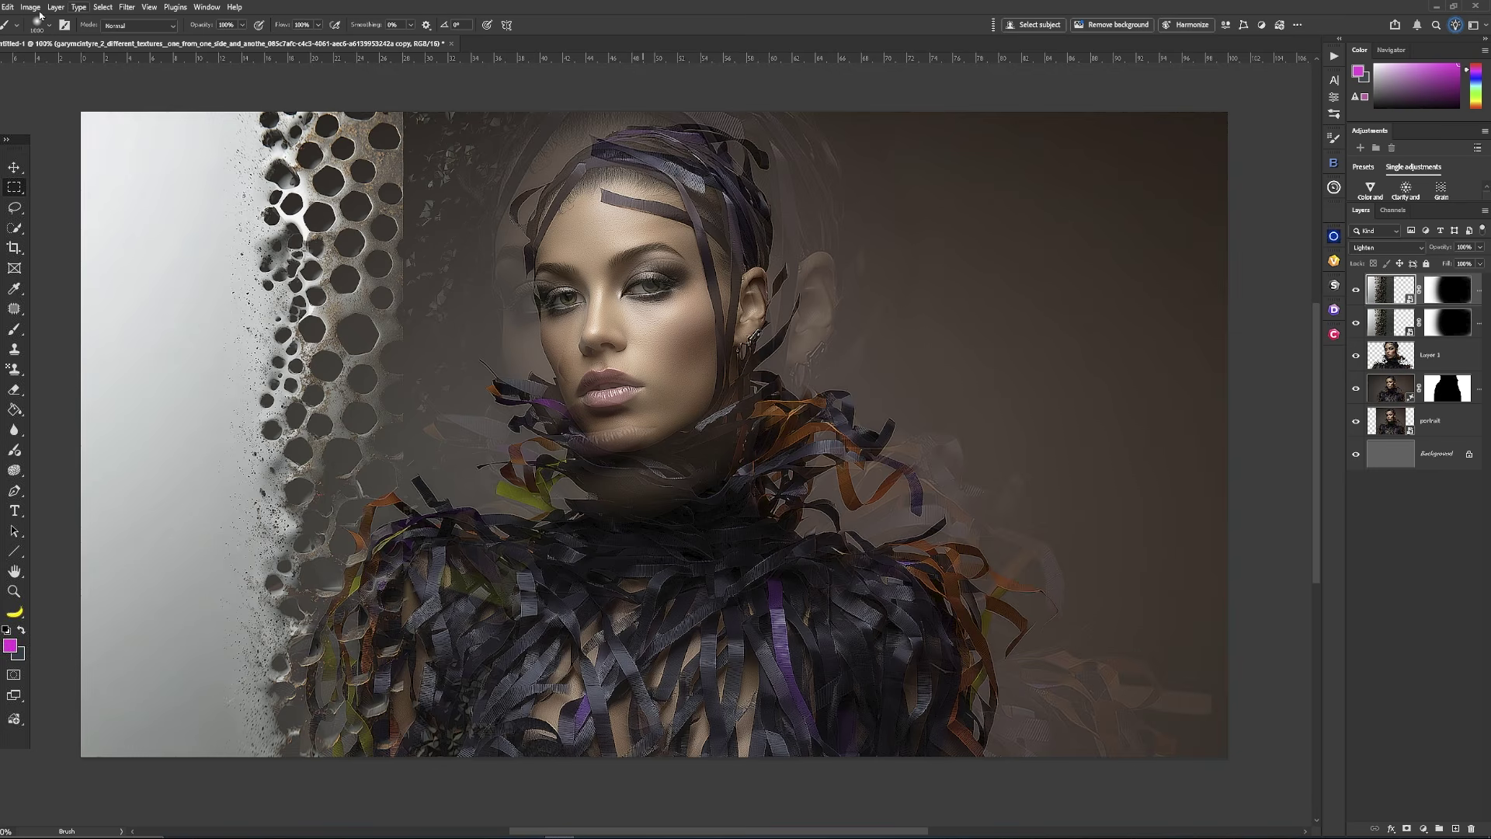
click(8, 7)
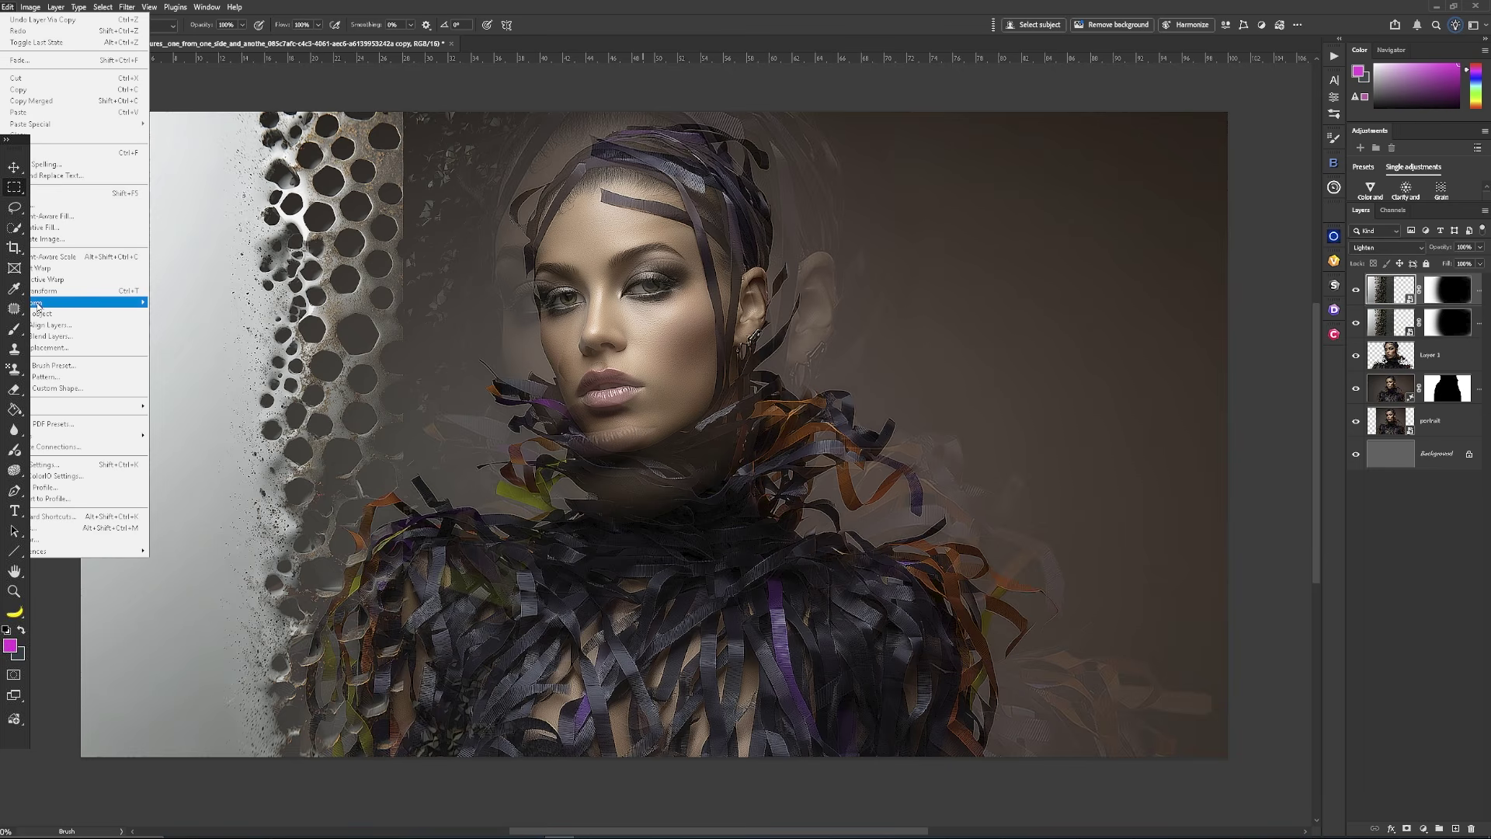
mouse_move(42, 303)
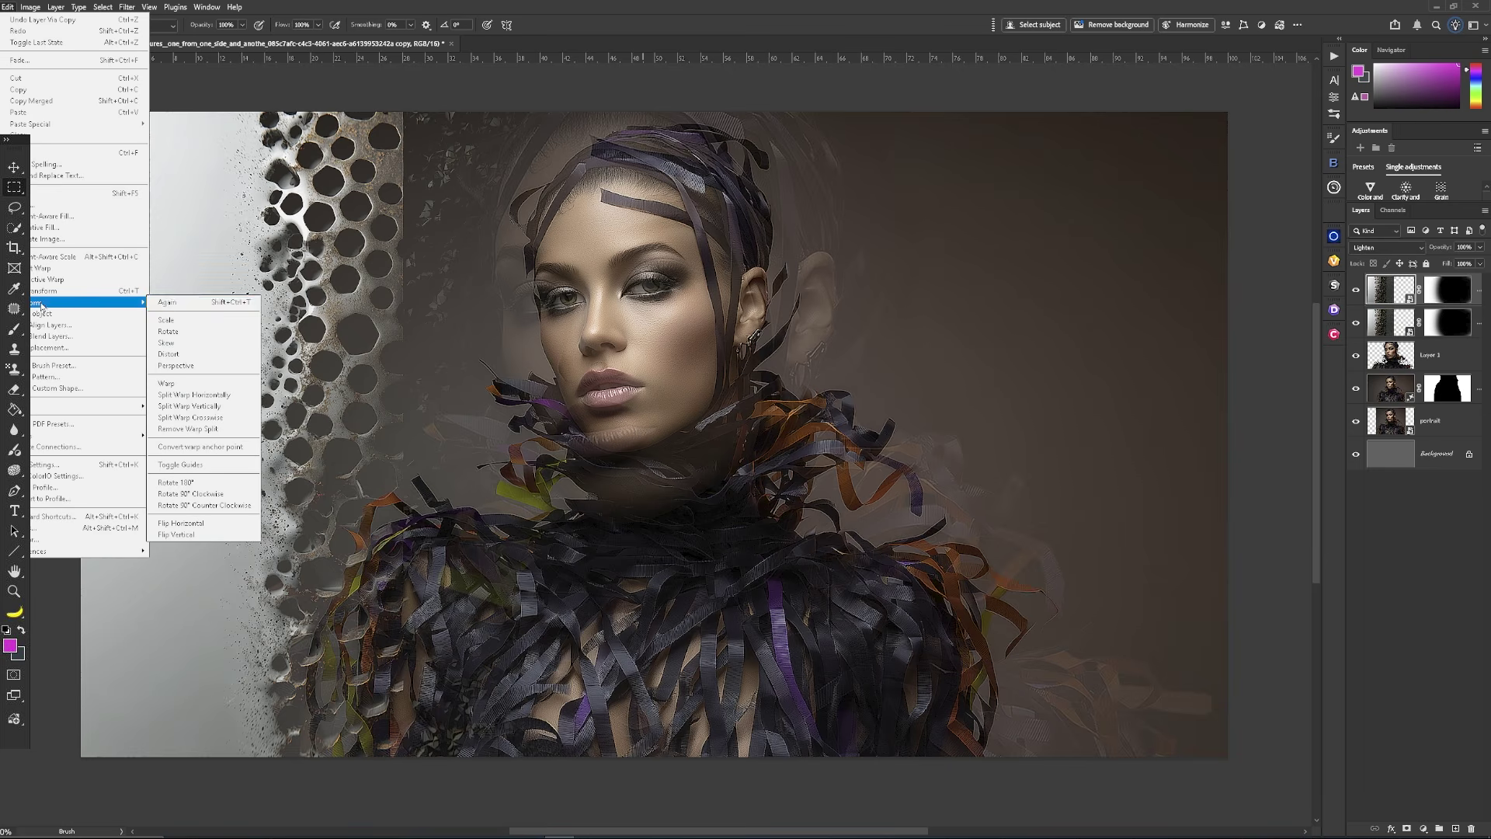
click(217, 523)
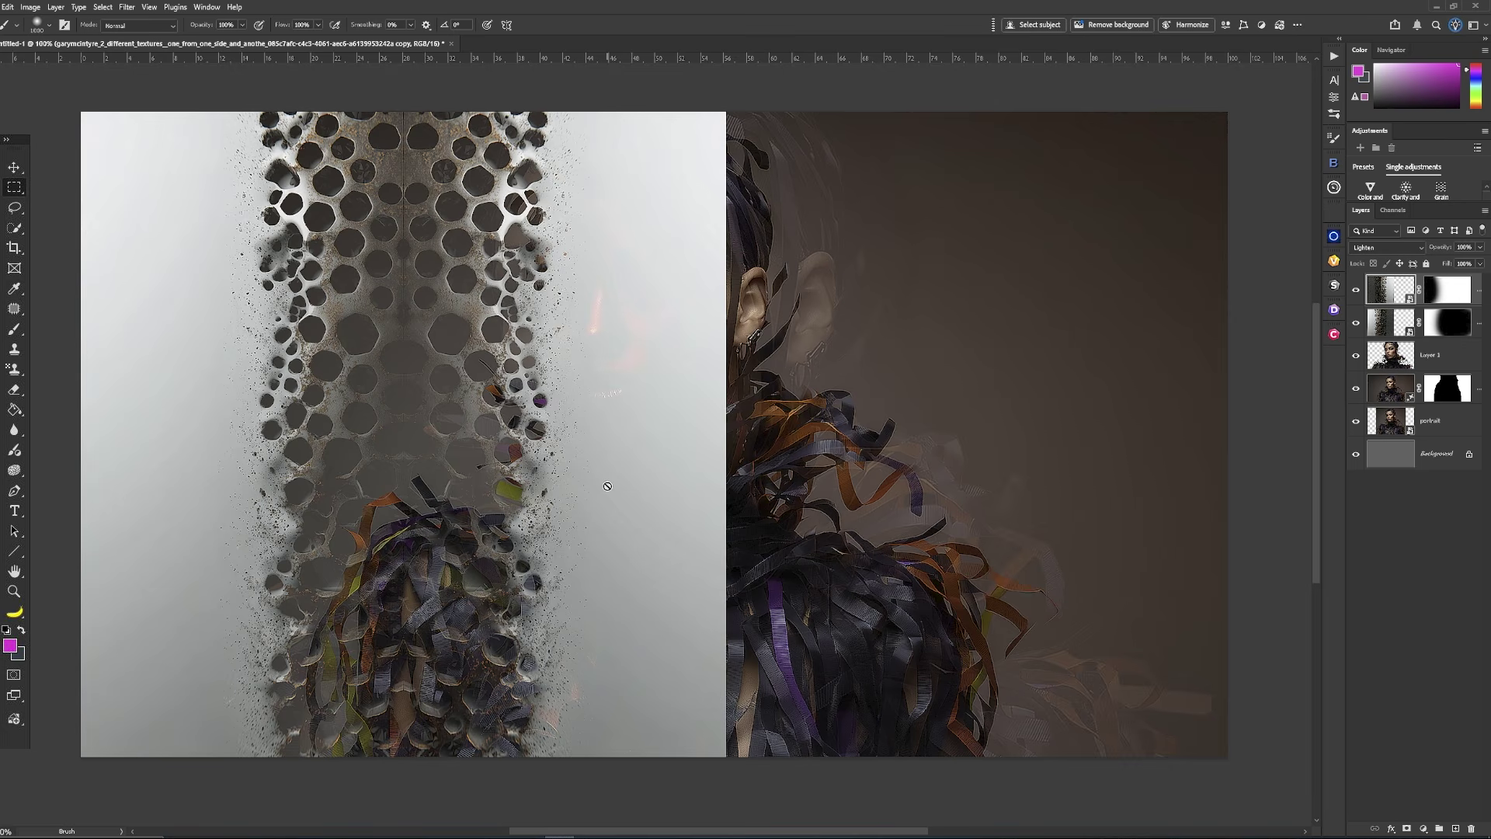
key(v)
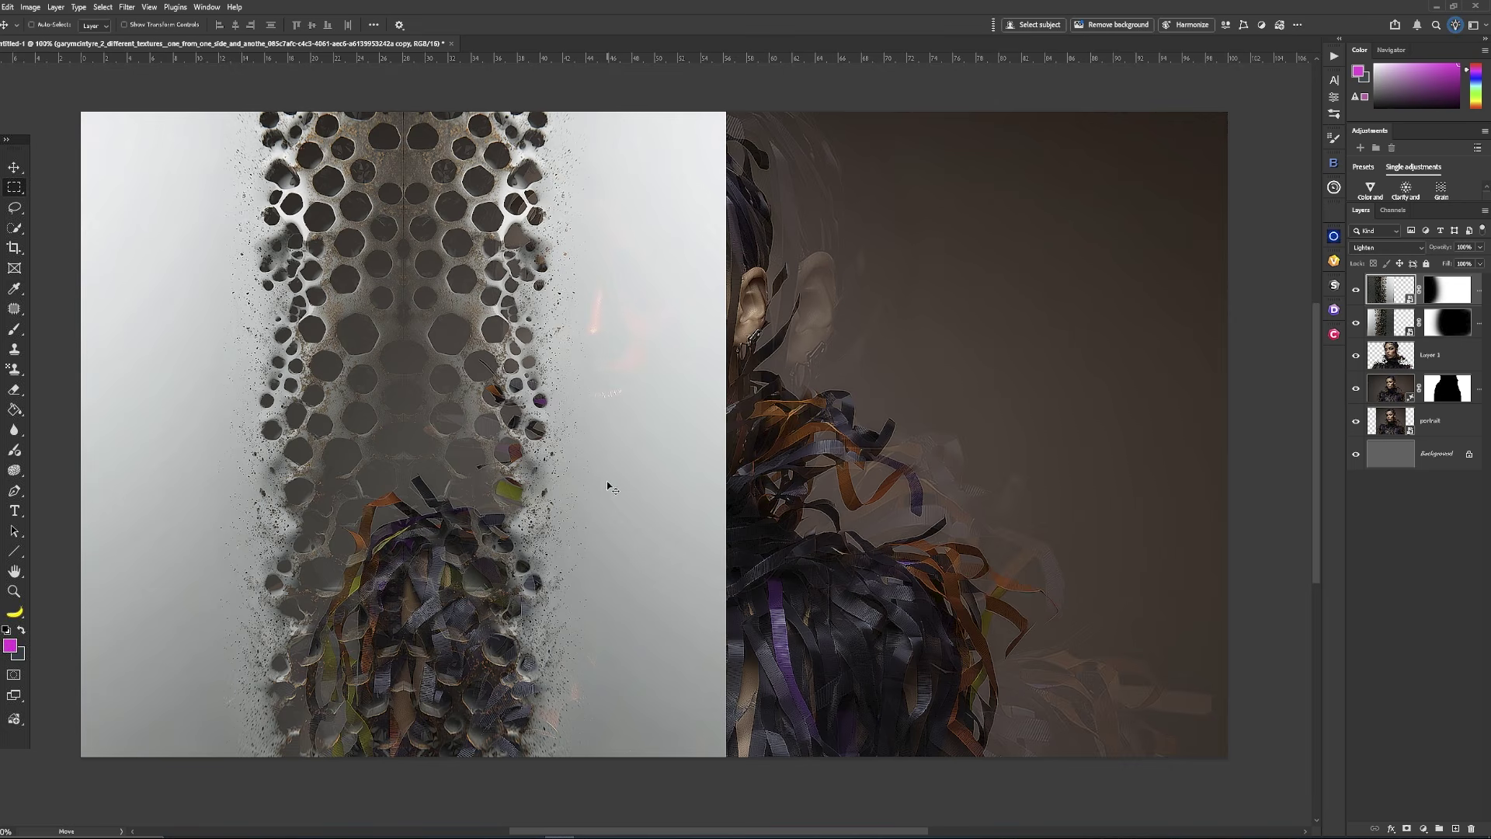
drag(608, 486, 1102, 482)
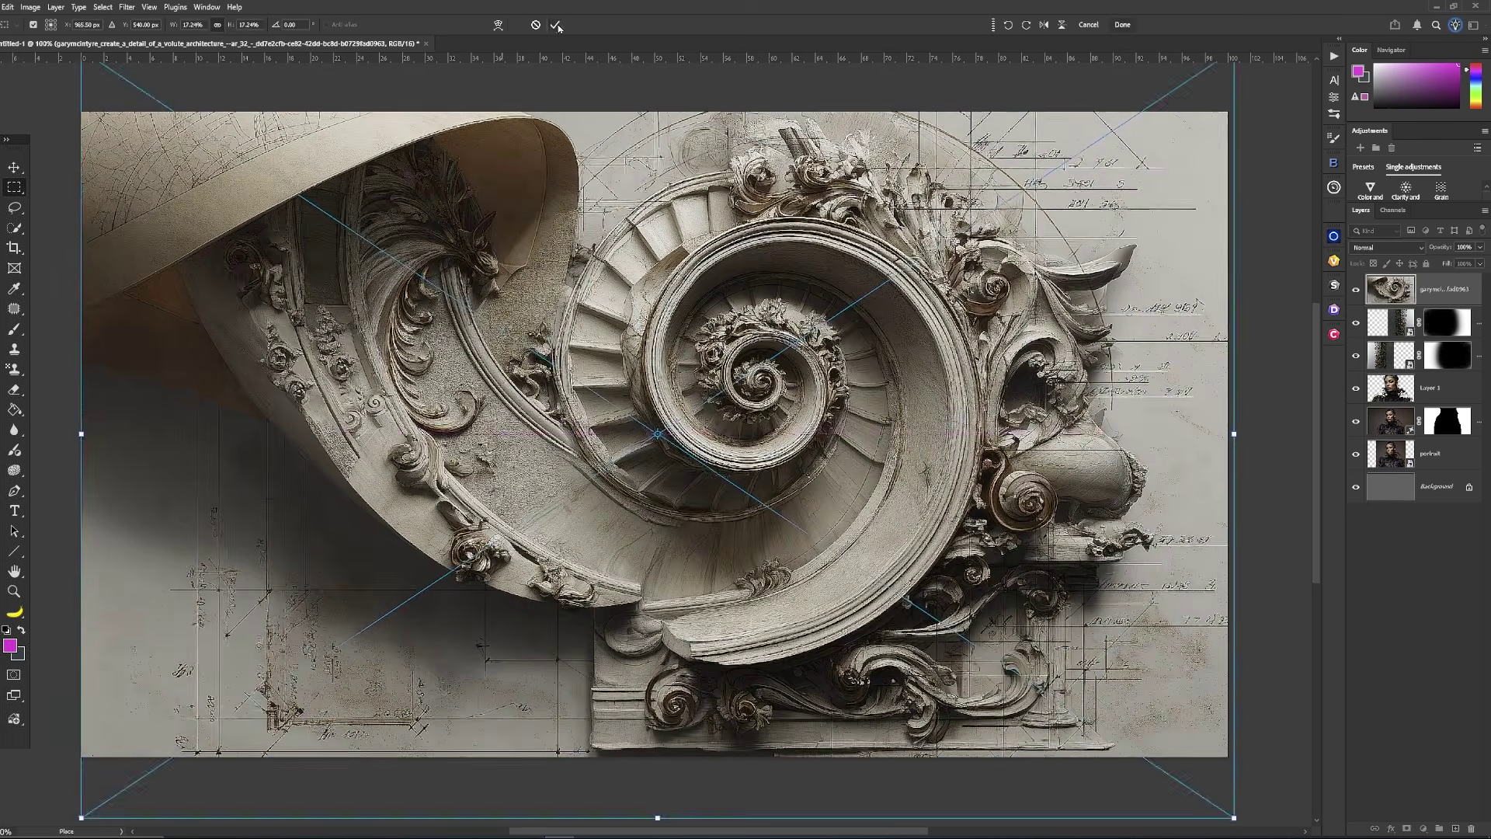
Place the volute architecture image beneath the cutout layer, try darkening blends, and blend it with Screen at reduced opacity
click(1387, 246)
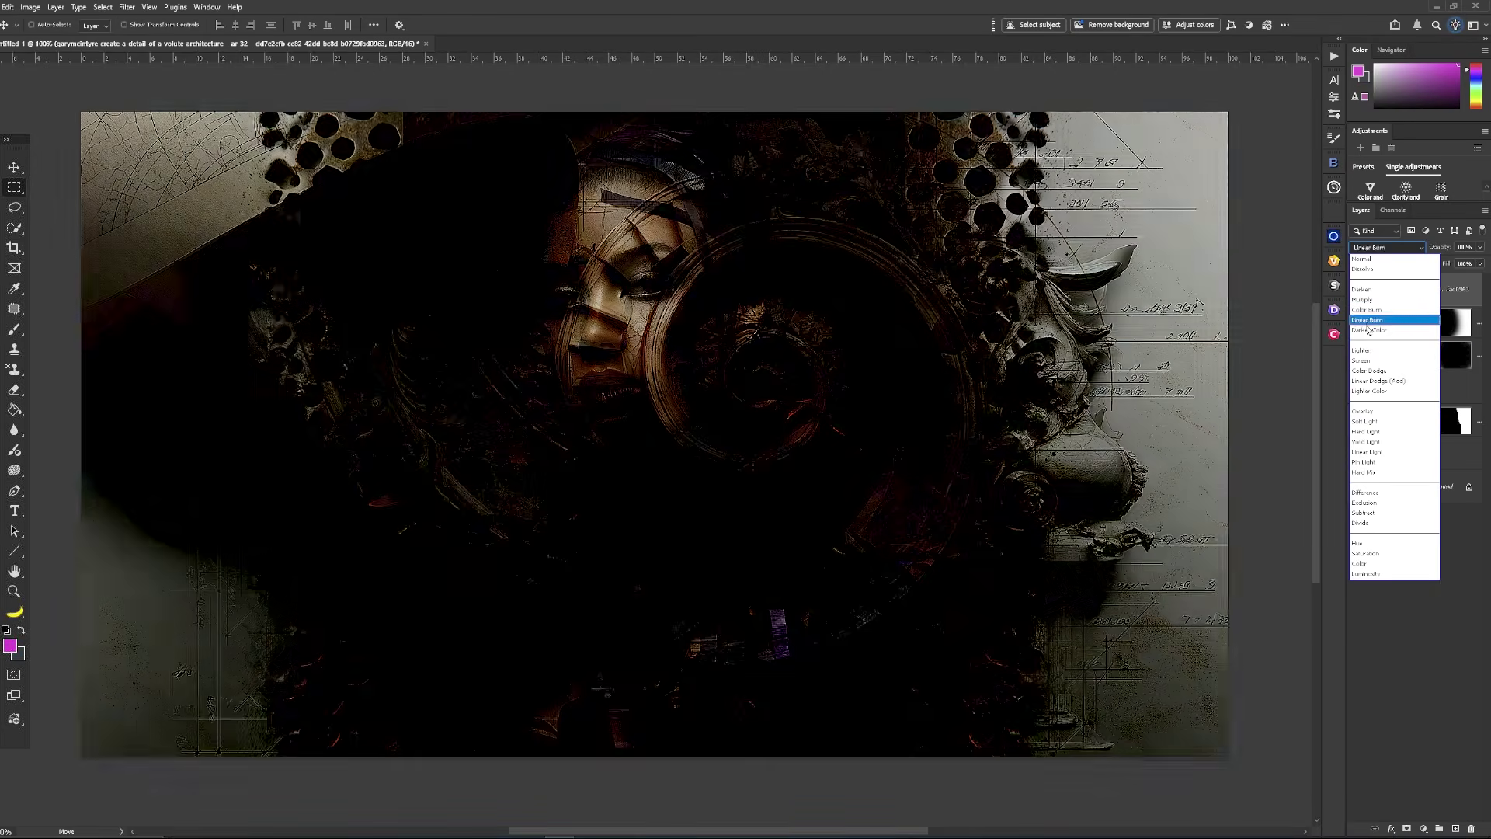
click(1369, 330)
click(1419, 249)
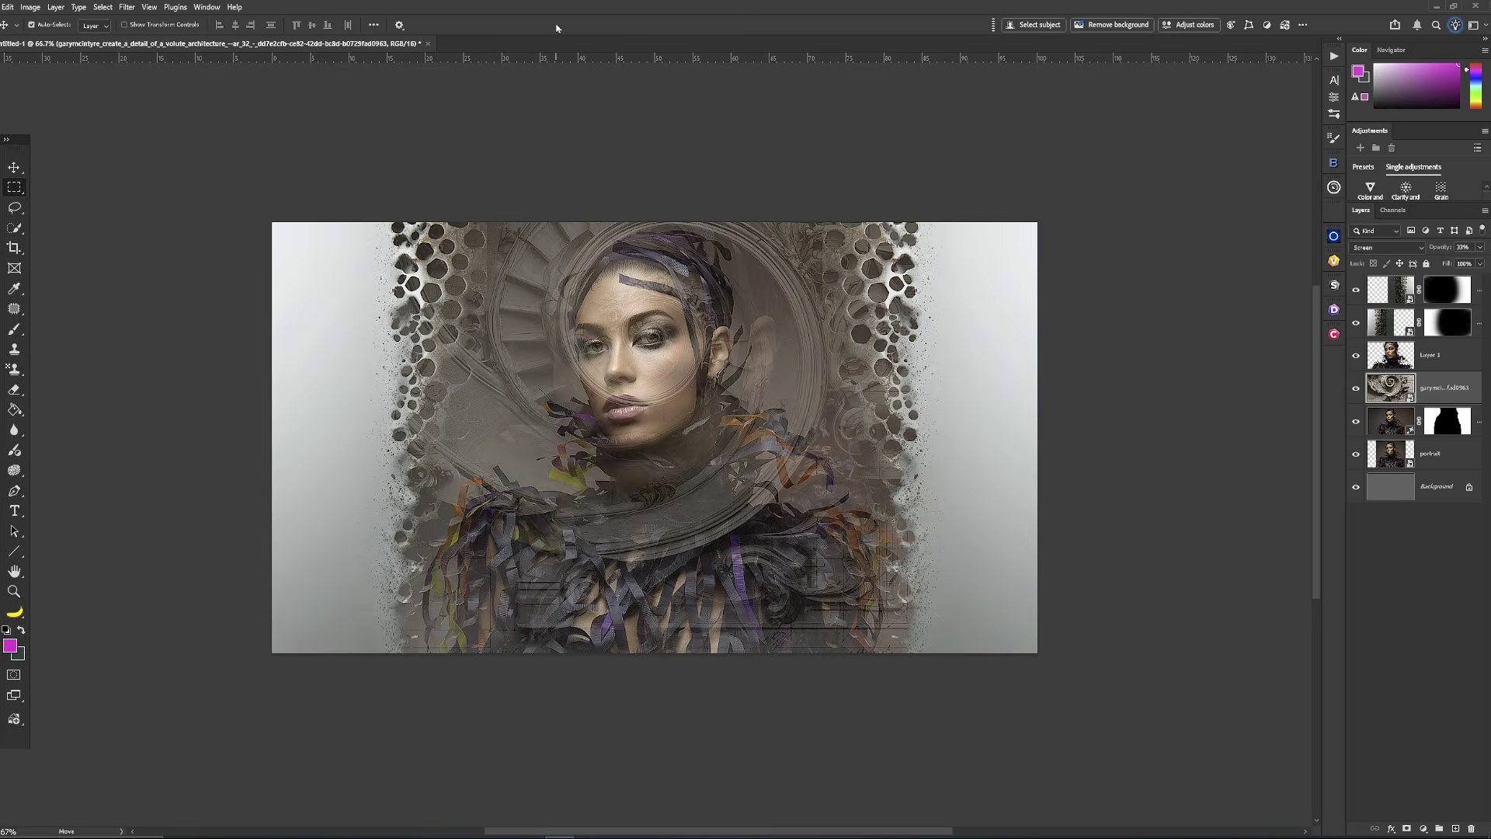
key(ctrl+0)
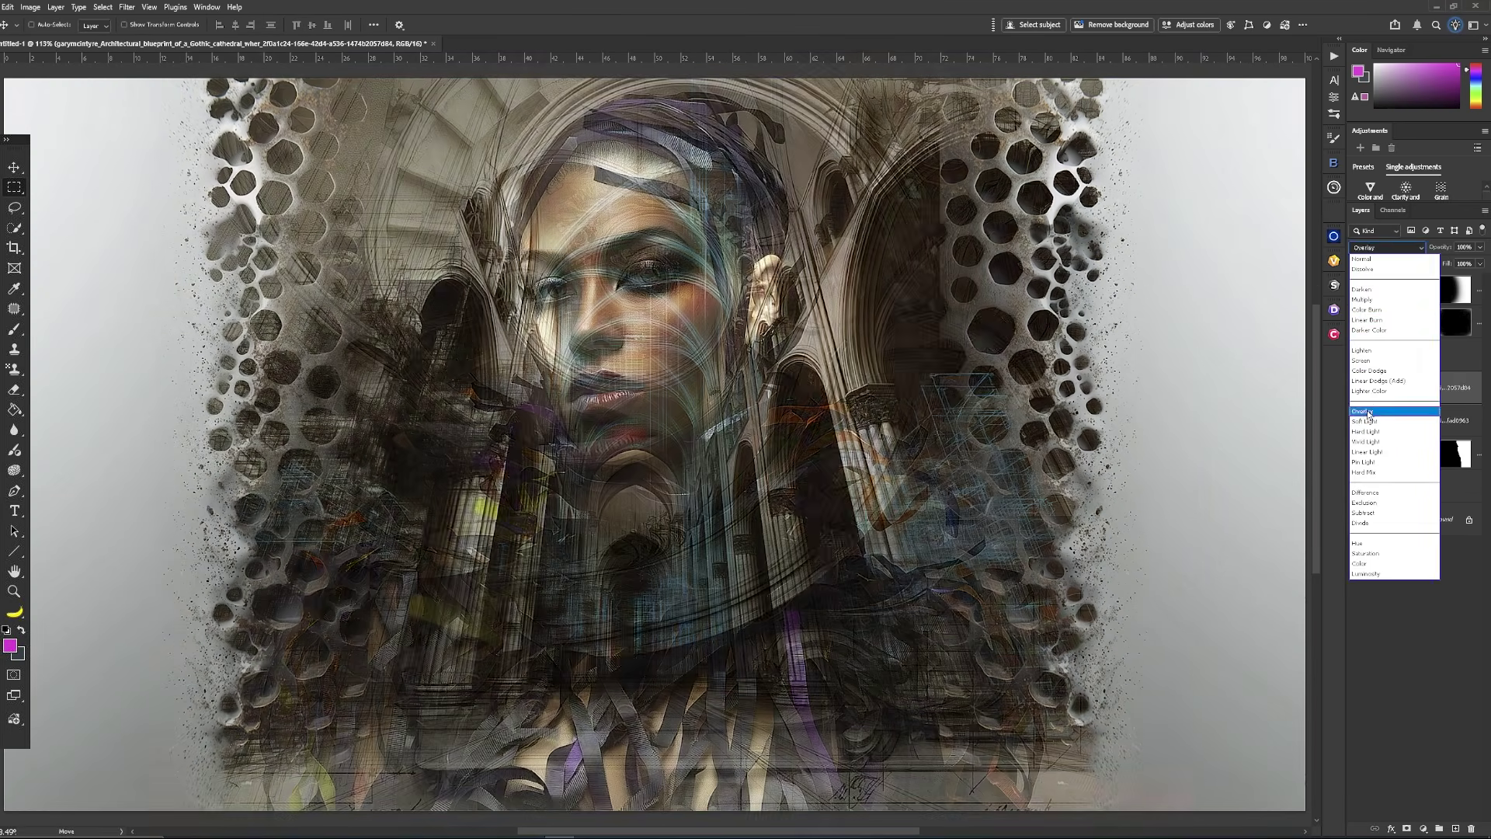
Blend the Gothic cathedral image layer with Soft Light at reduced opacity
click(1374, 409)
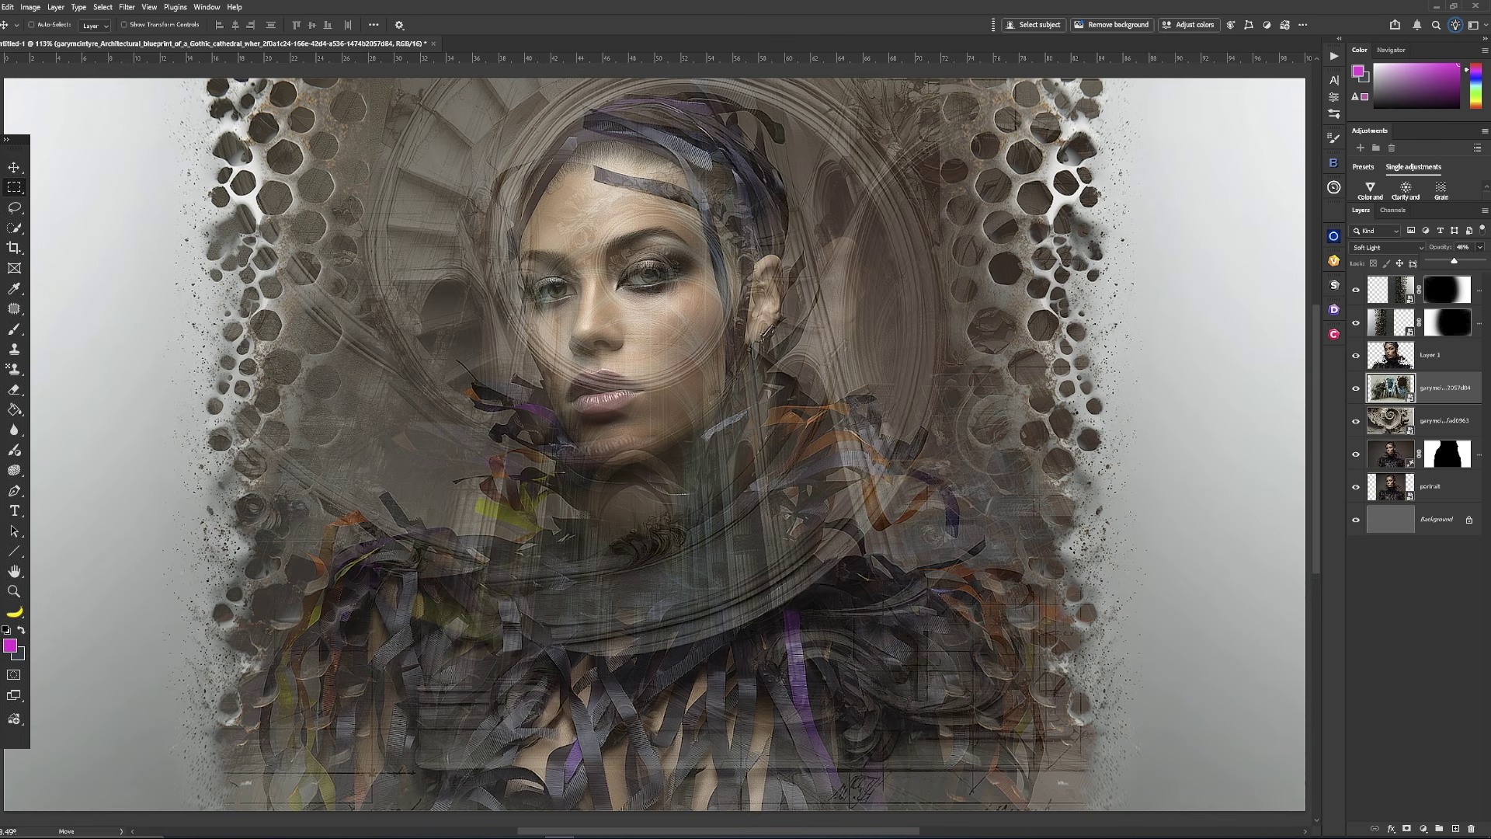
Create a new 1920 x 1080 px document at 300 ppi in 16-bit RGB
key(alt+f)
key(Return)
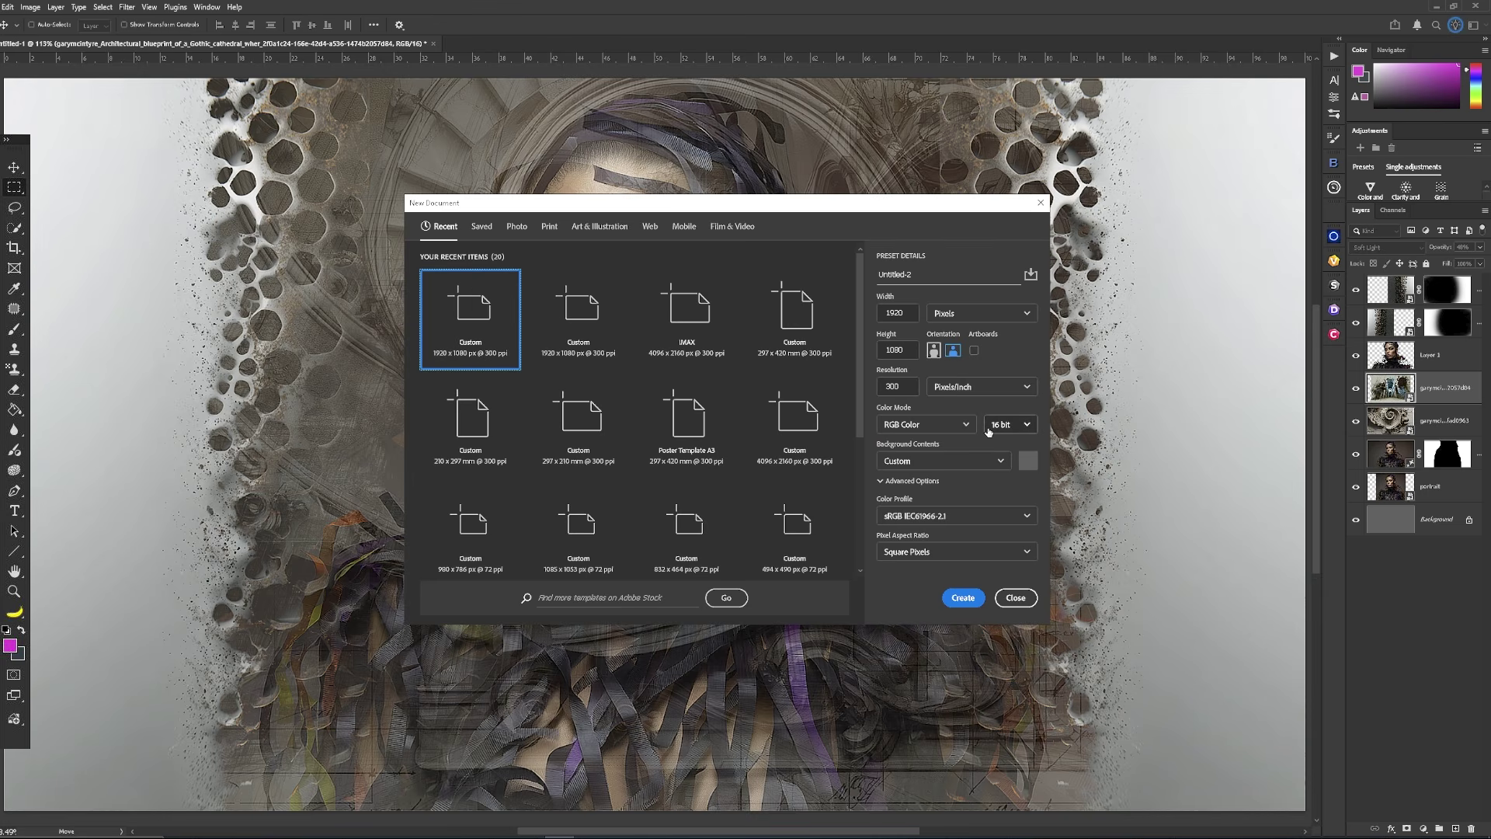
click(962, 599)
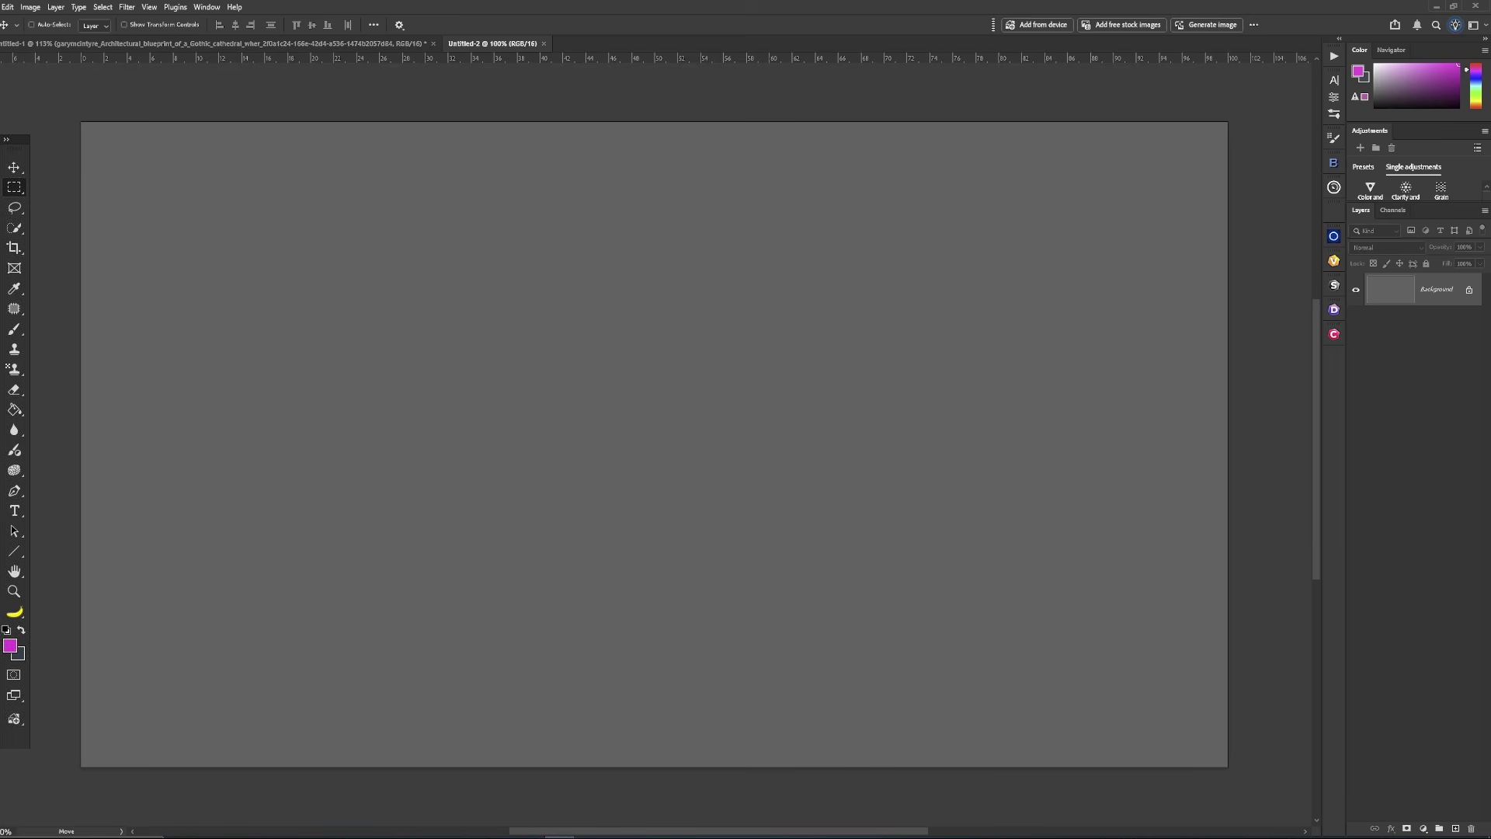
Generatively fill the whole canvas with Gemini 3 (with Nano Banana Pro) from "architectural drawing of the interior of a large cathedral" and generate a second variation
key(m)
drag(43, 105, 1251, 808)
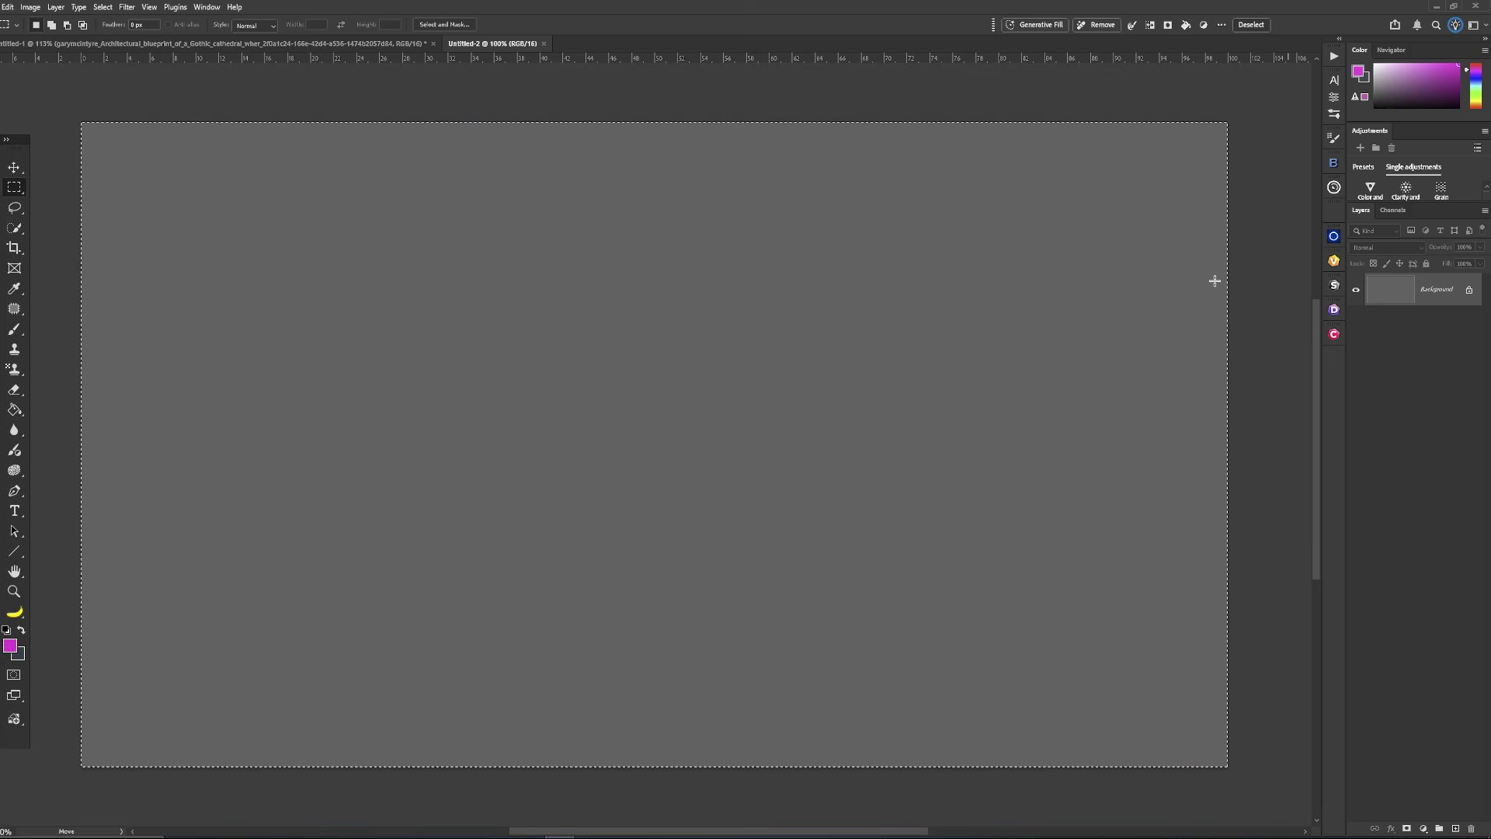
click(1035, 25)
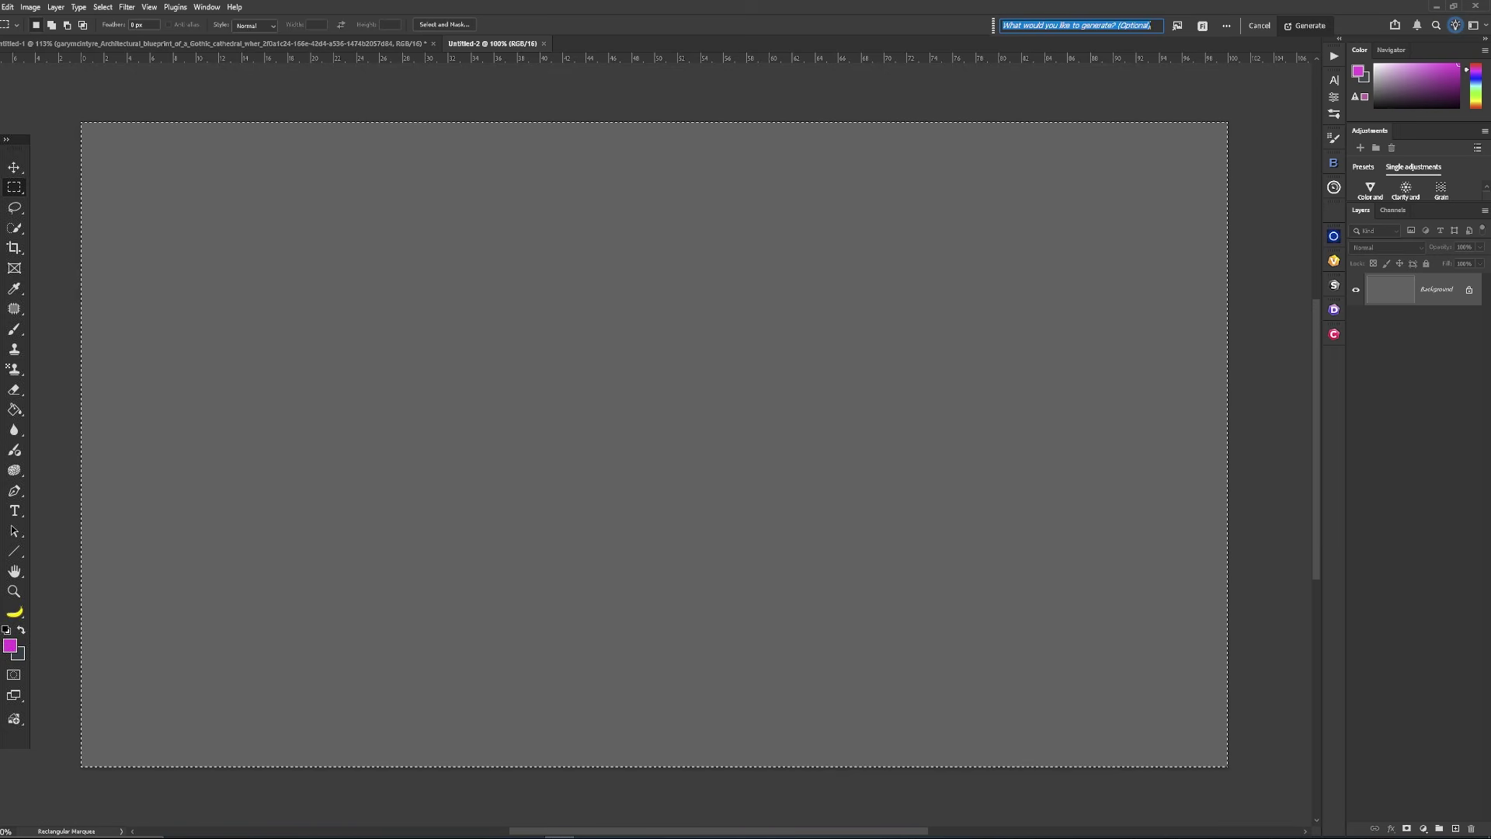
text(archiectural )
text(drawing of the interior of a large catherdral)
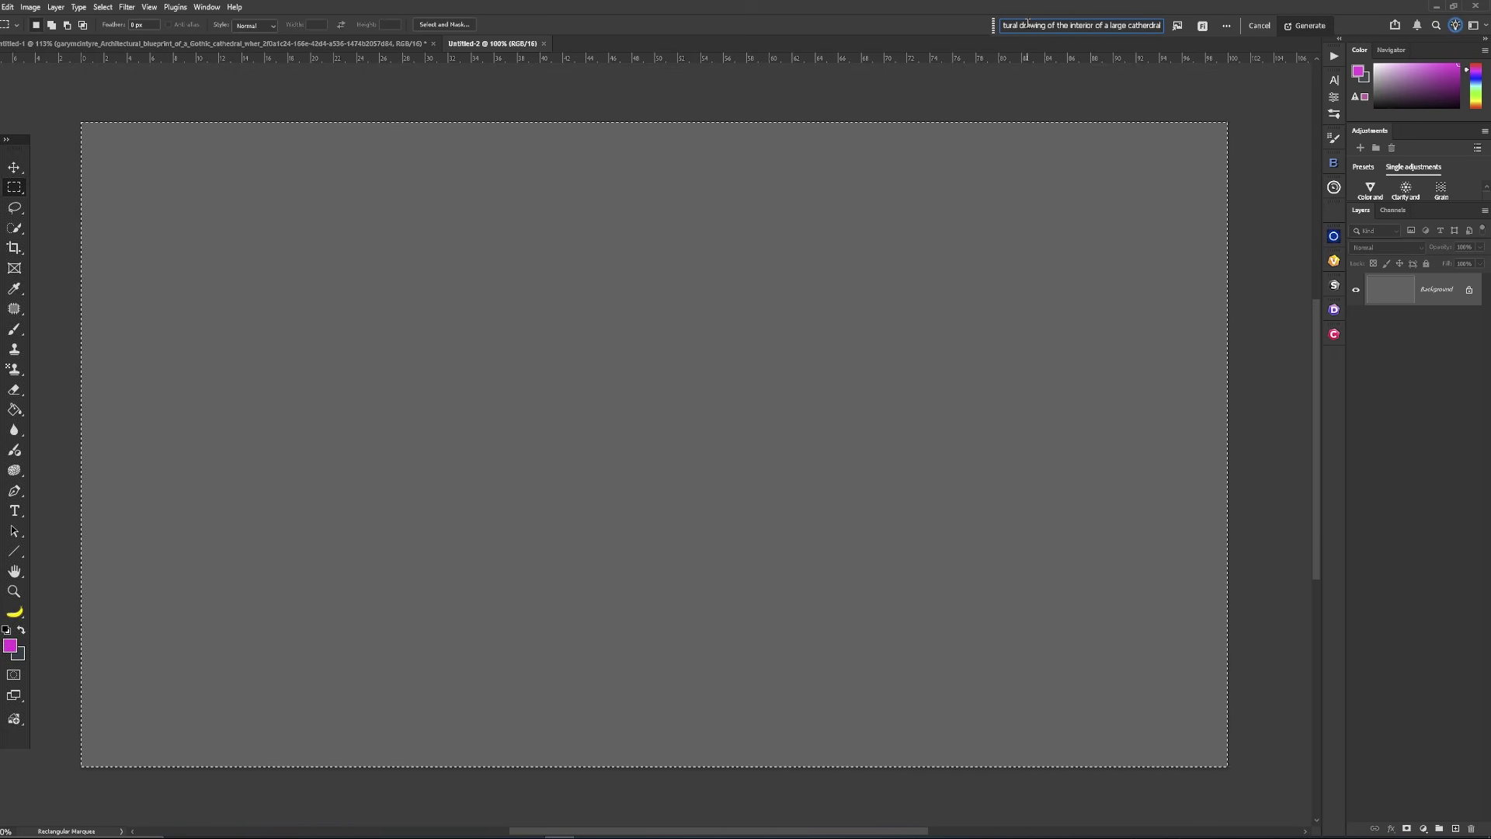
click(1201, 27)
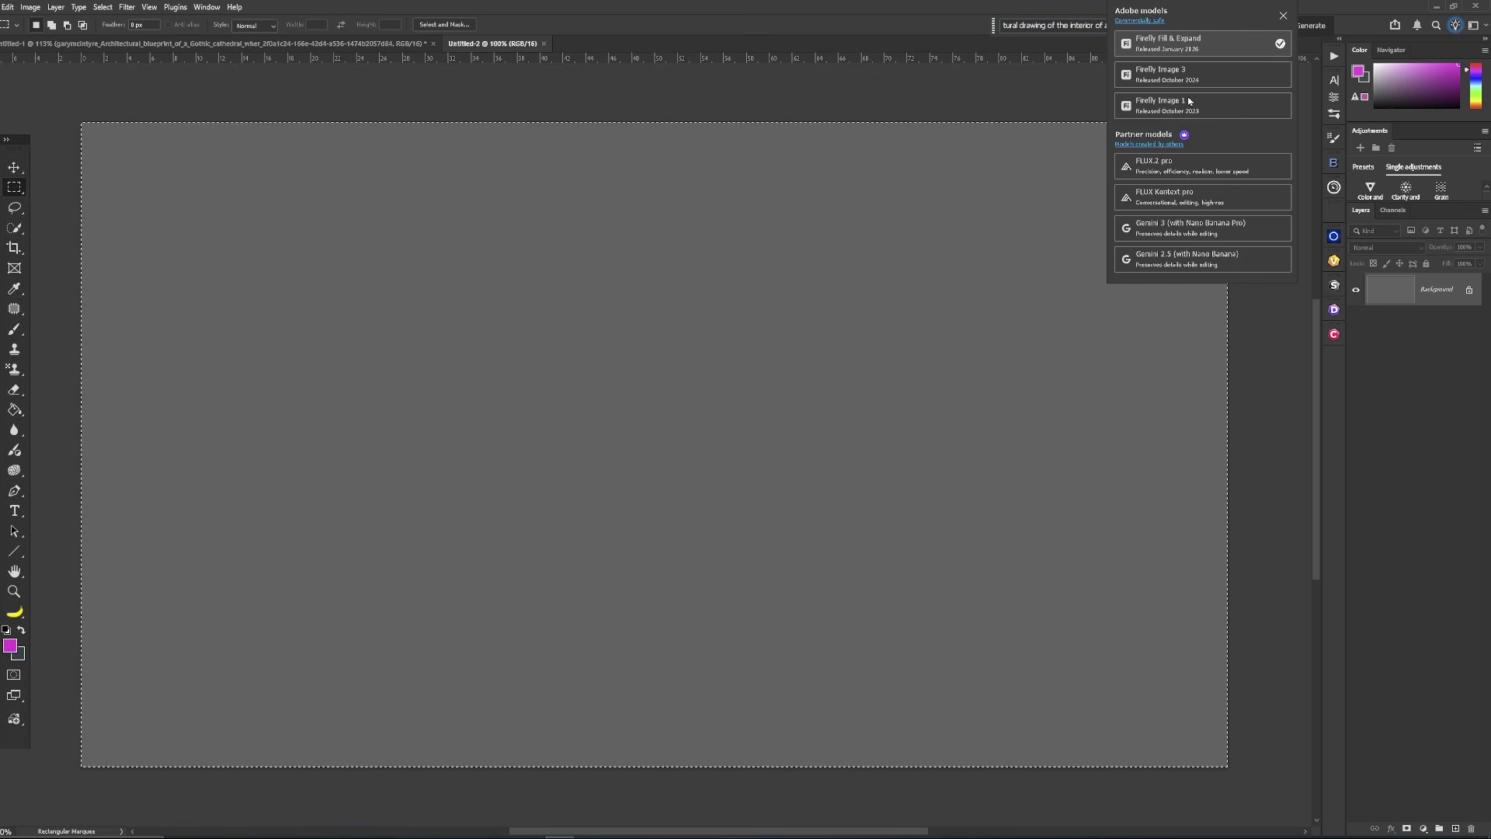
click(1206, 227)
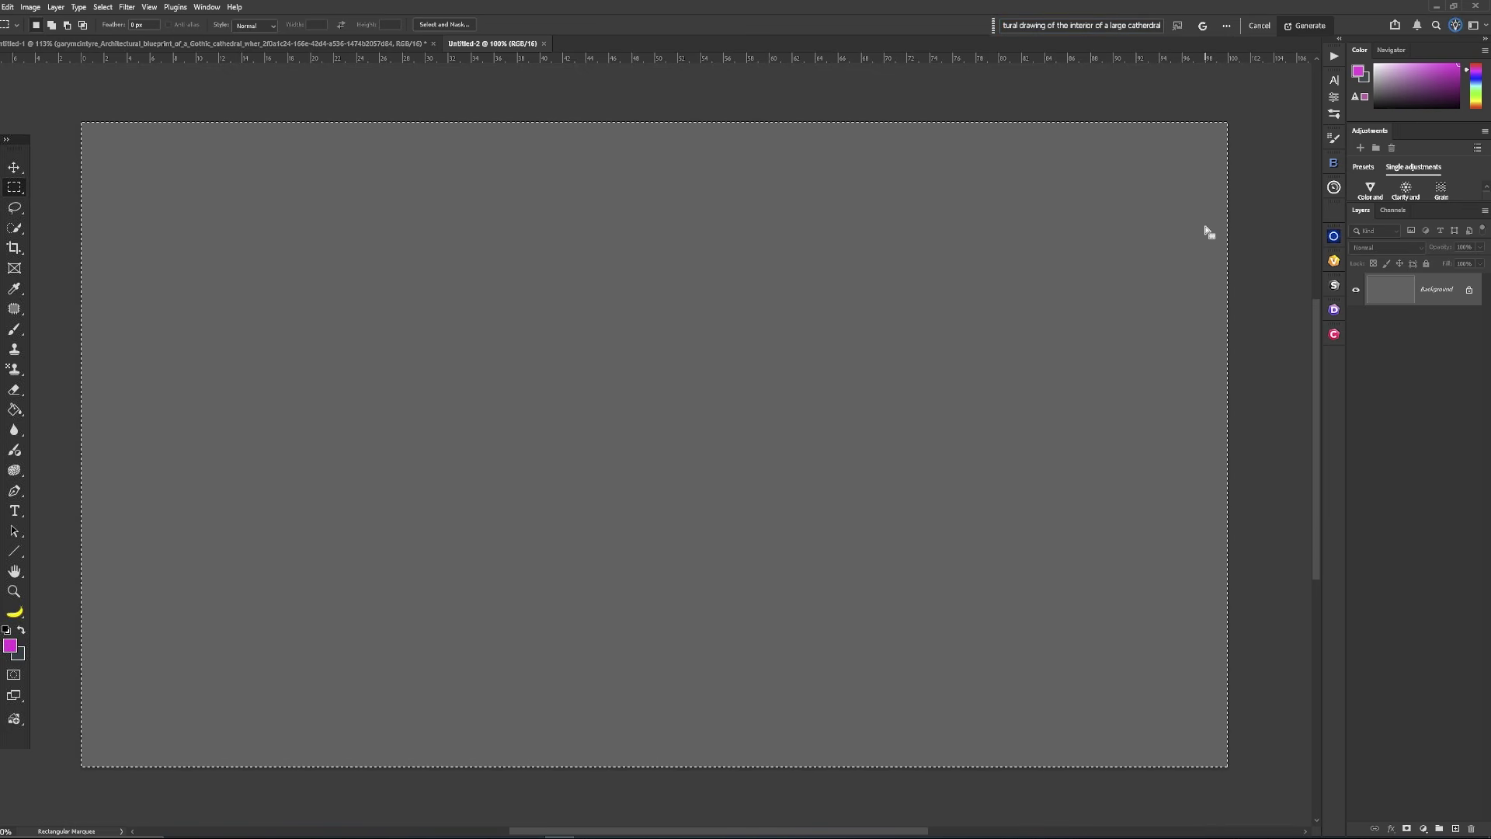
click(1304, 28)
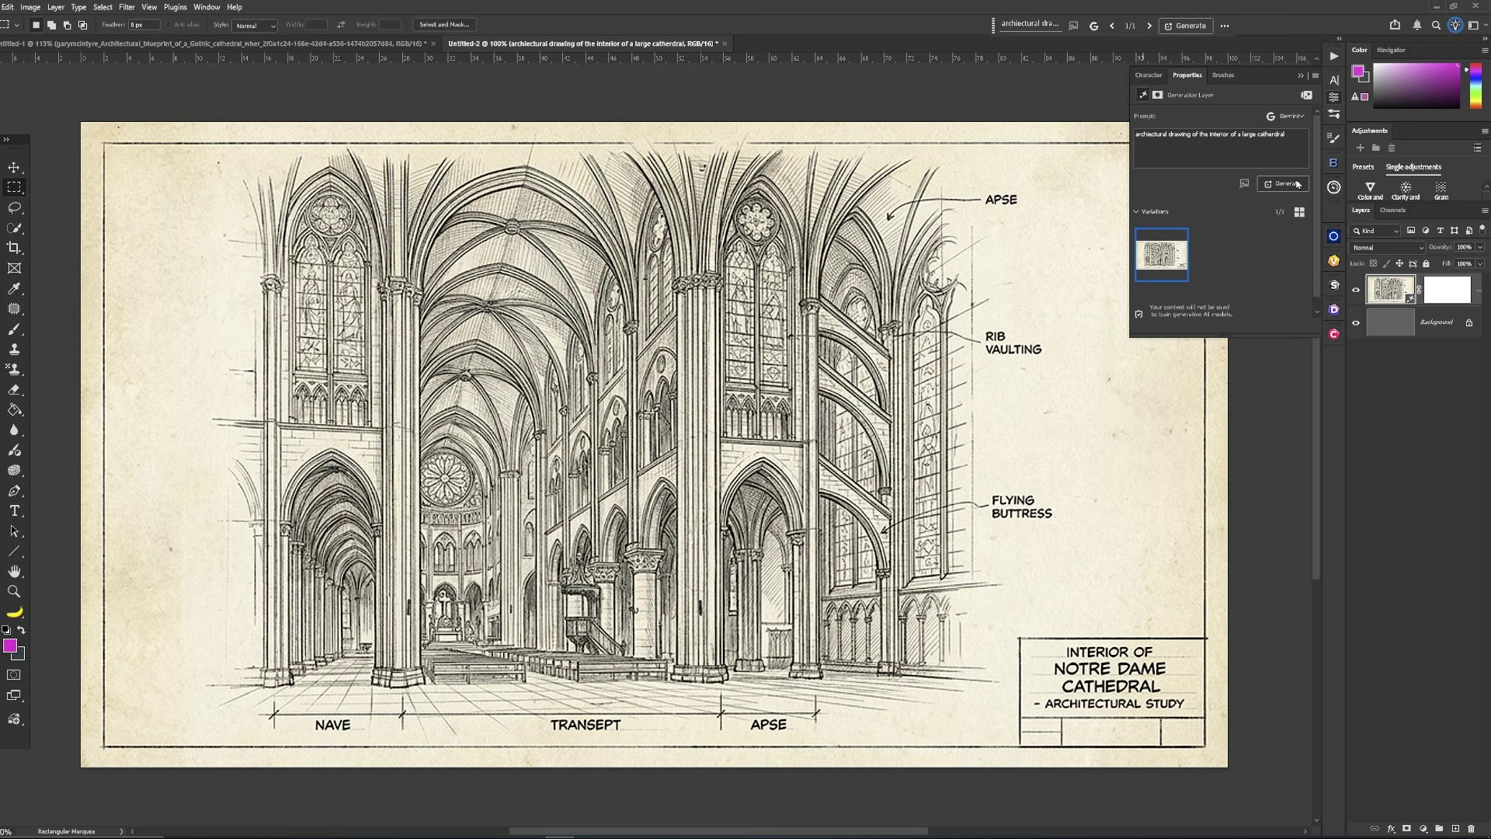
click(1298, 184)
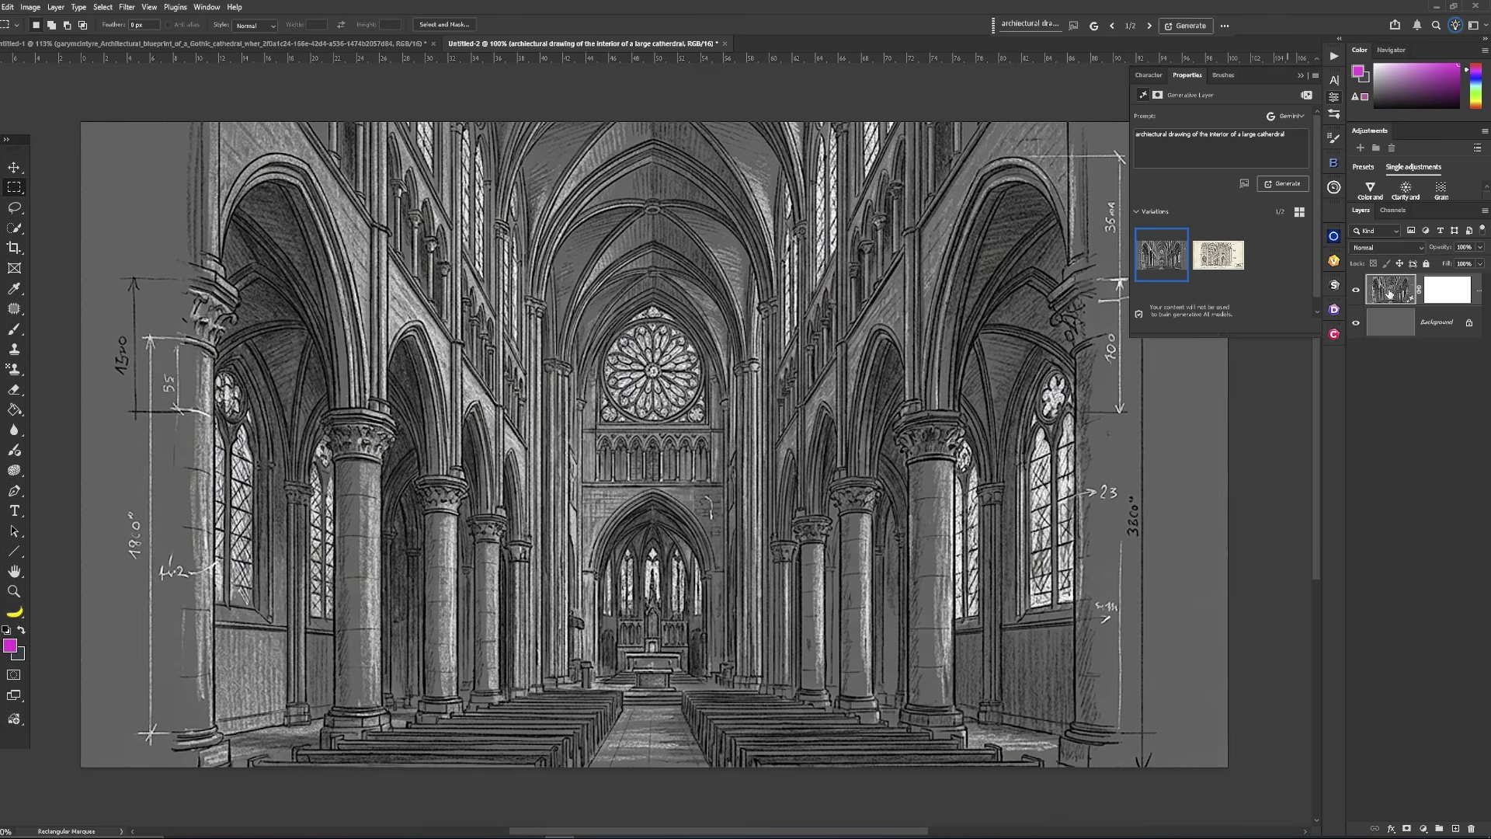
Place the generated cathedral drawing beneath the cutout in the collage, blend it with Soft Light at 18% opacity, and shift it slightly
mouse_move(1390, 294)
mouse_down()
mouse_move(1119, 318)
mouse_move(391, 198)
mouse_move(163, 38)
mouse_move(666, 365)
mouse_up()
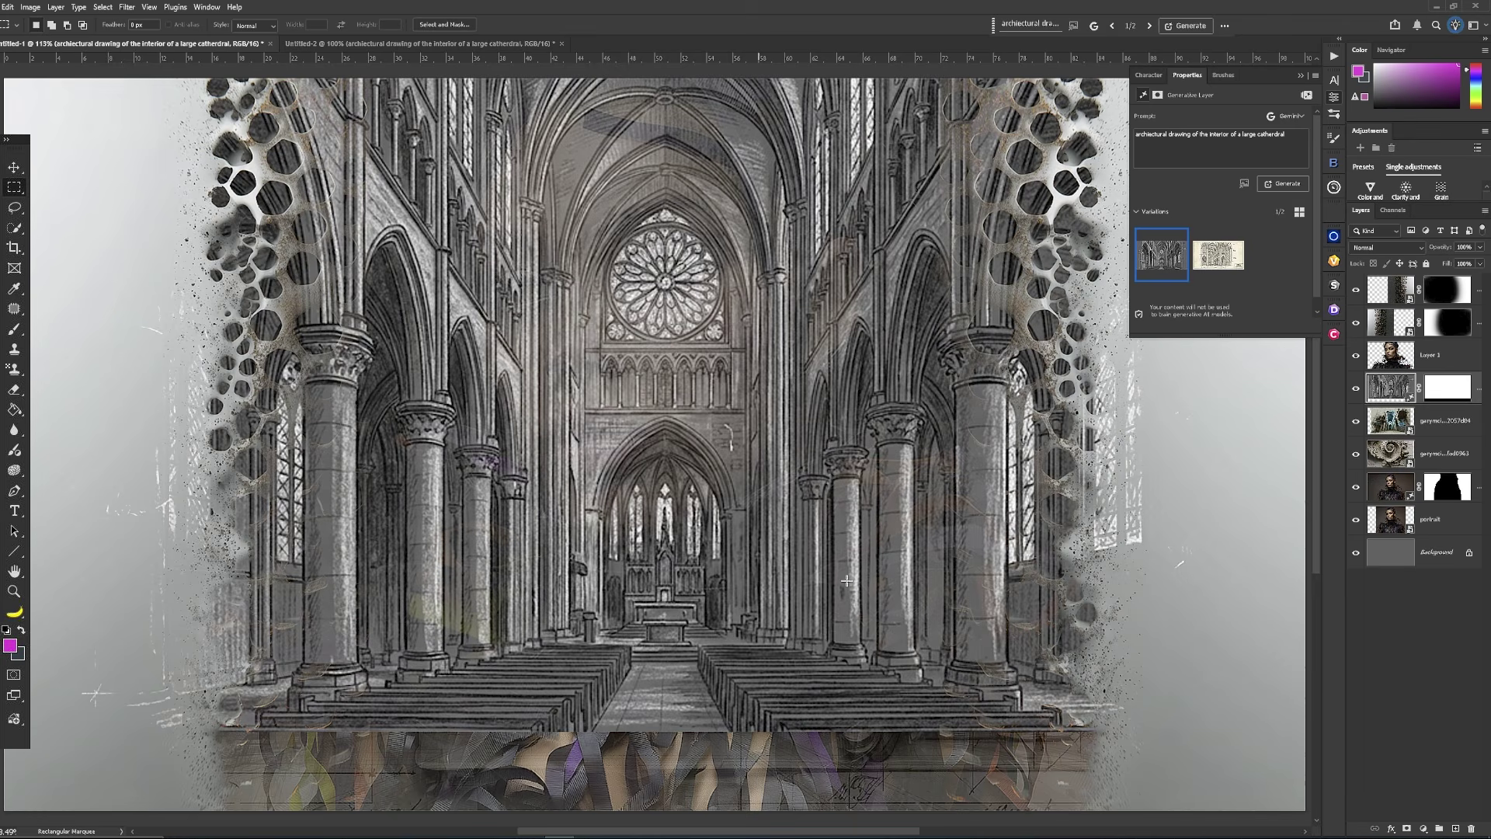
click(1420, 247)
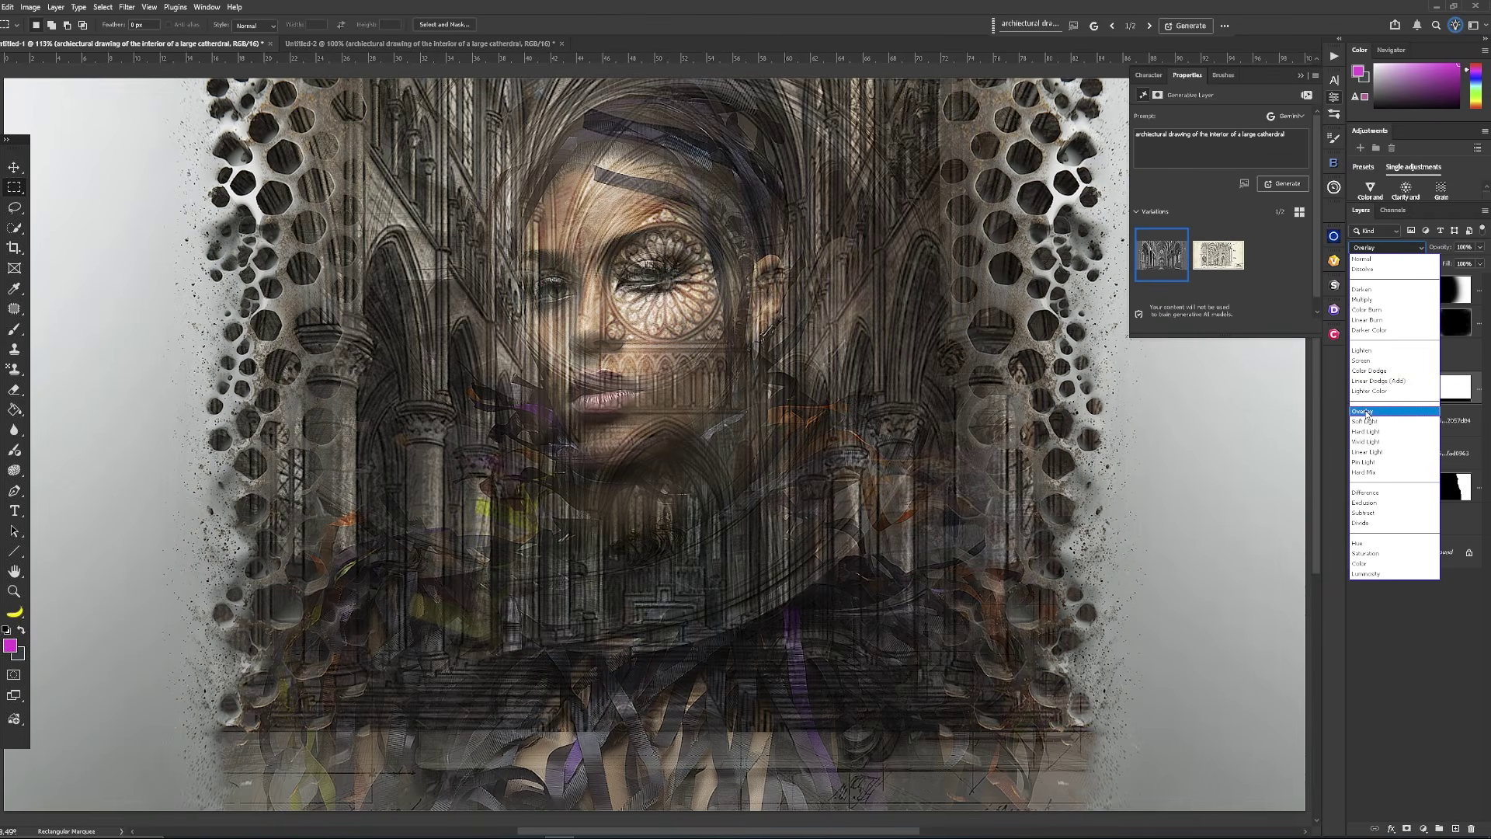
click(1365, 421)
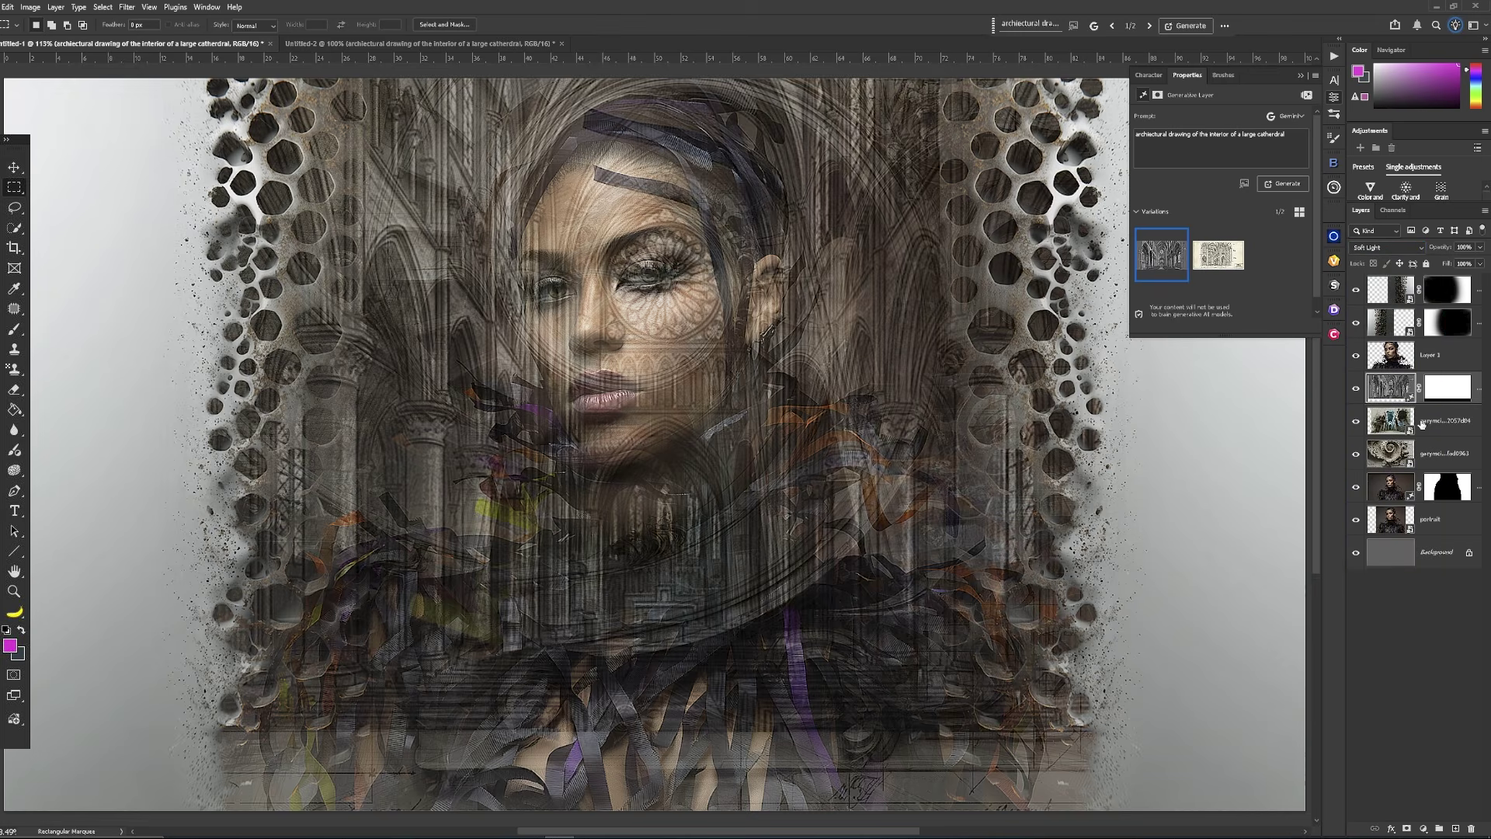
click(1481, 247)
drag(1481, 263, 1444, 263)
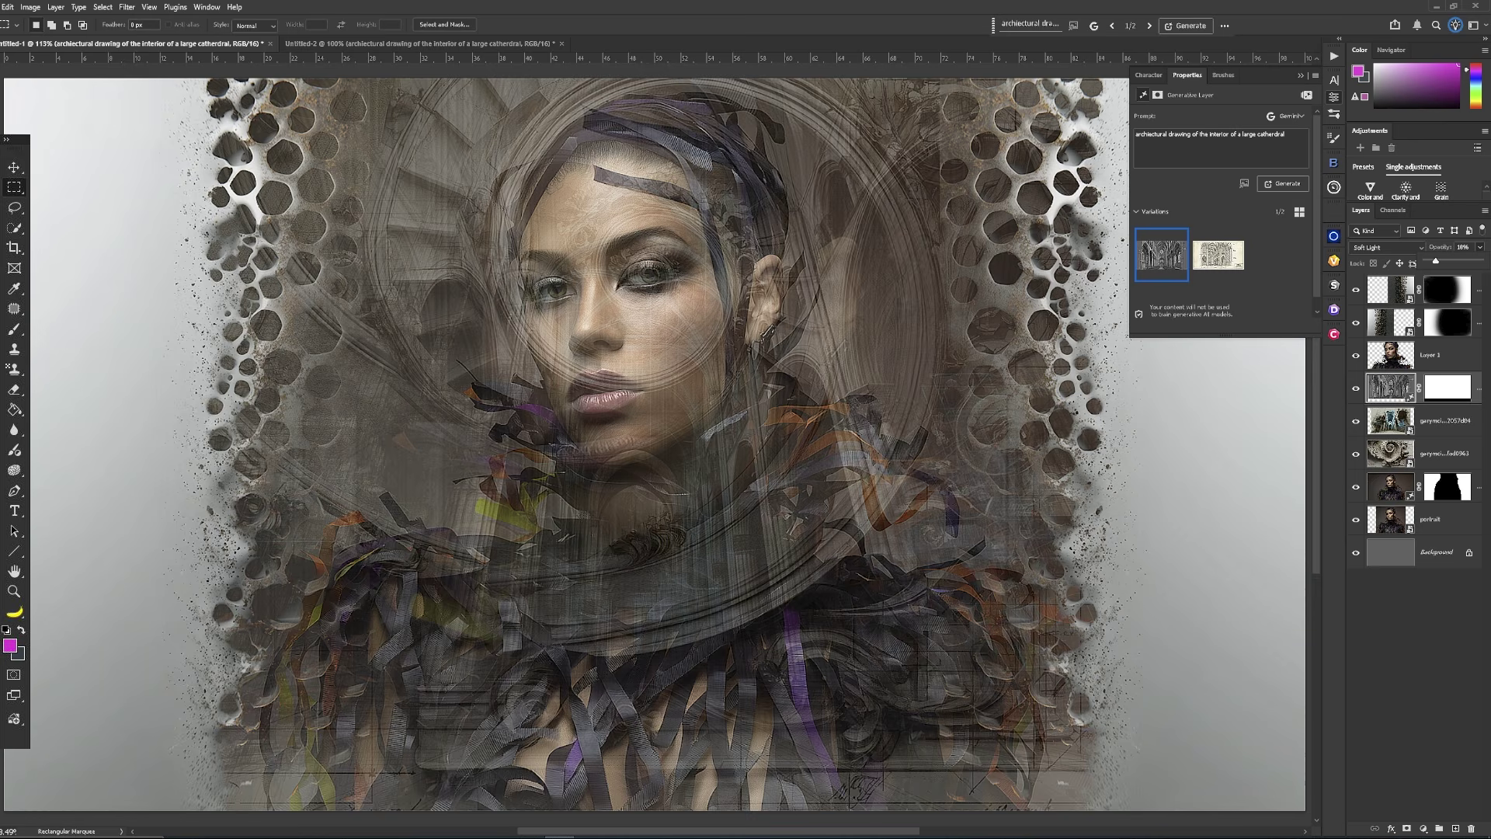
key(v)
drag(747, 506, 735, 558)
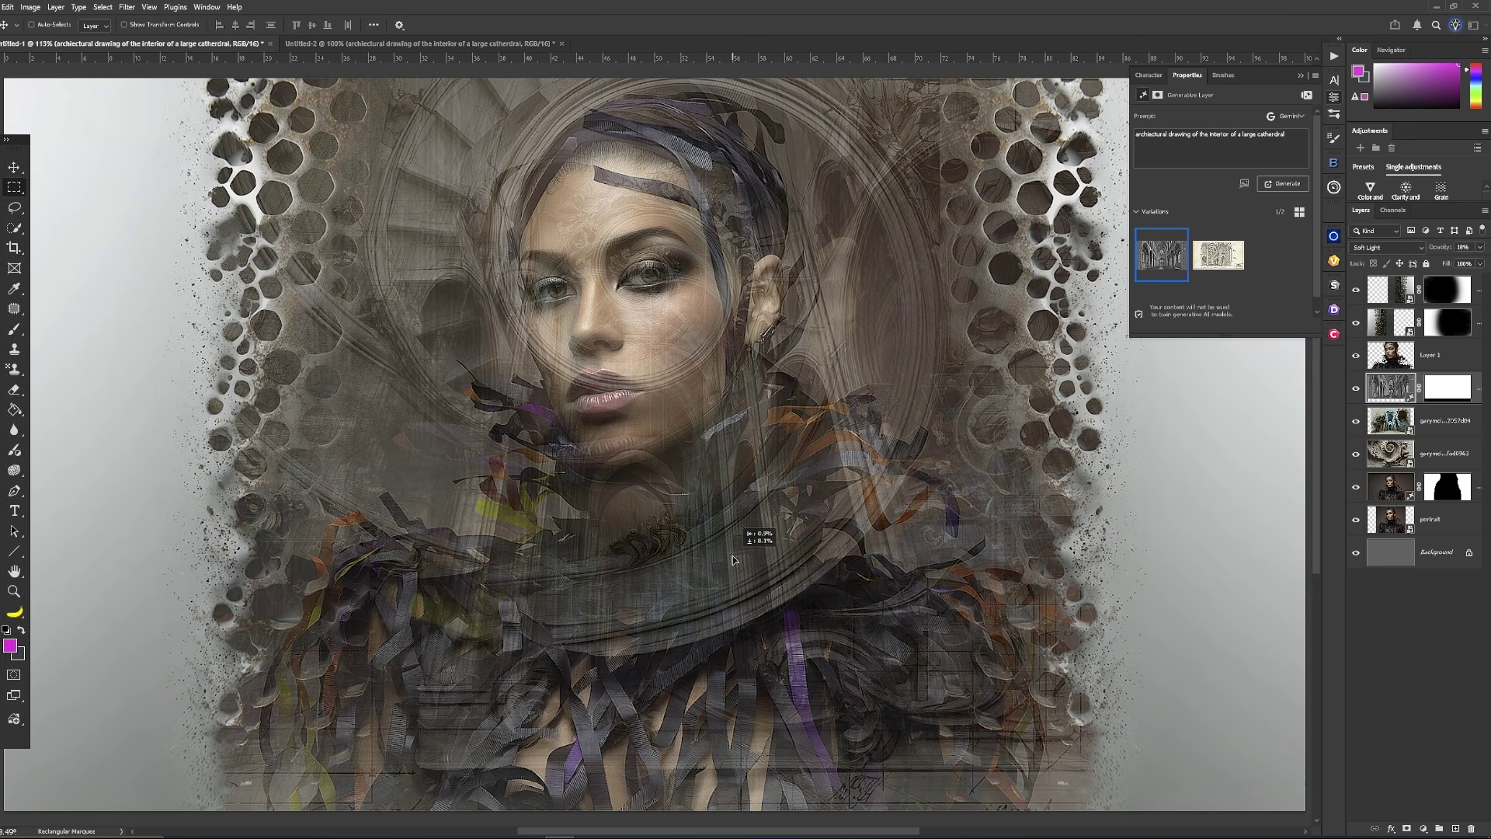
Return to the generation document, replace the prompt with "schematic drawing of a aircraft engine", and generate the image
mouse_move(1168, 265)
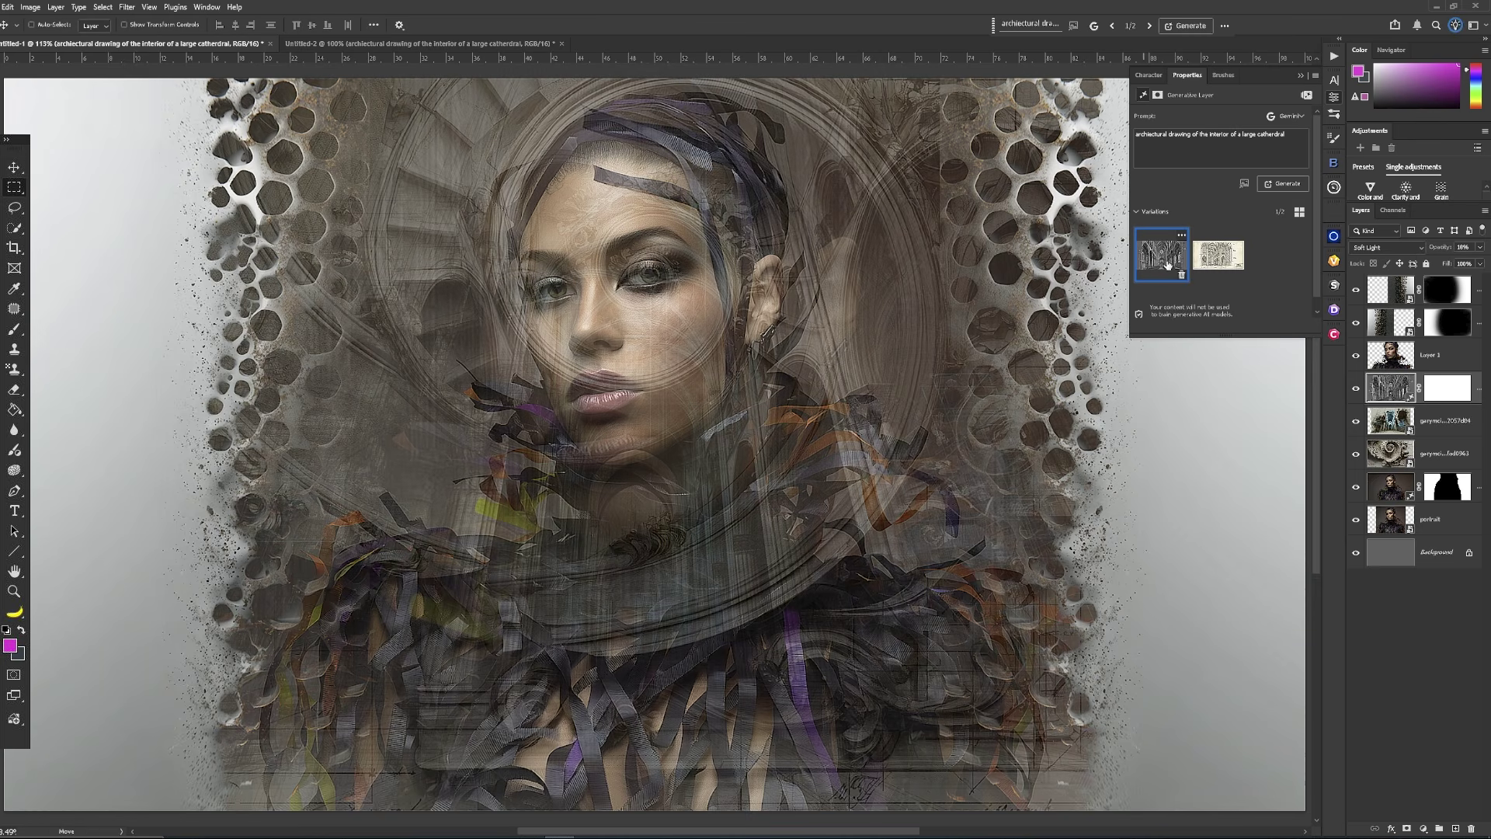
click(378, 44)
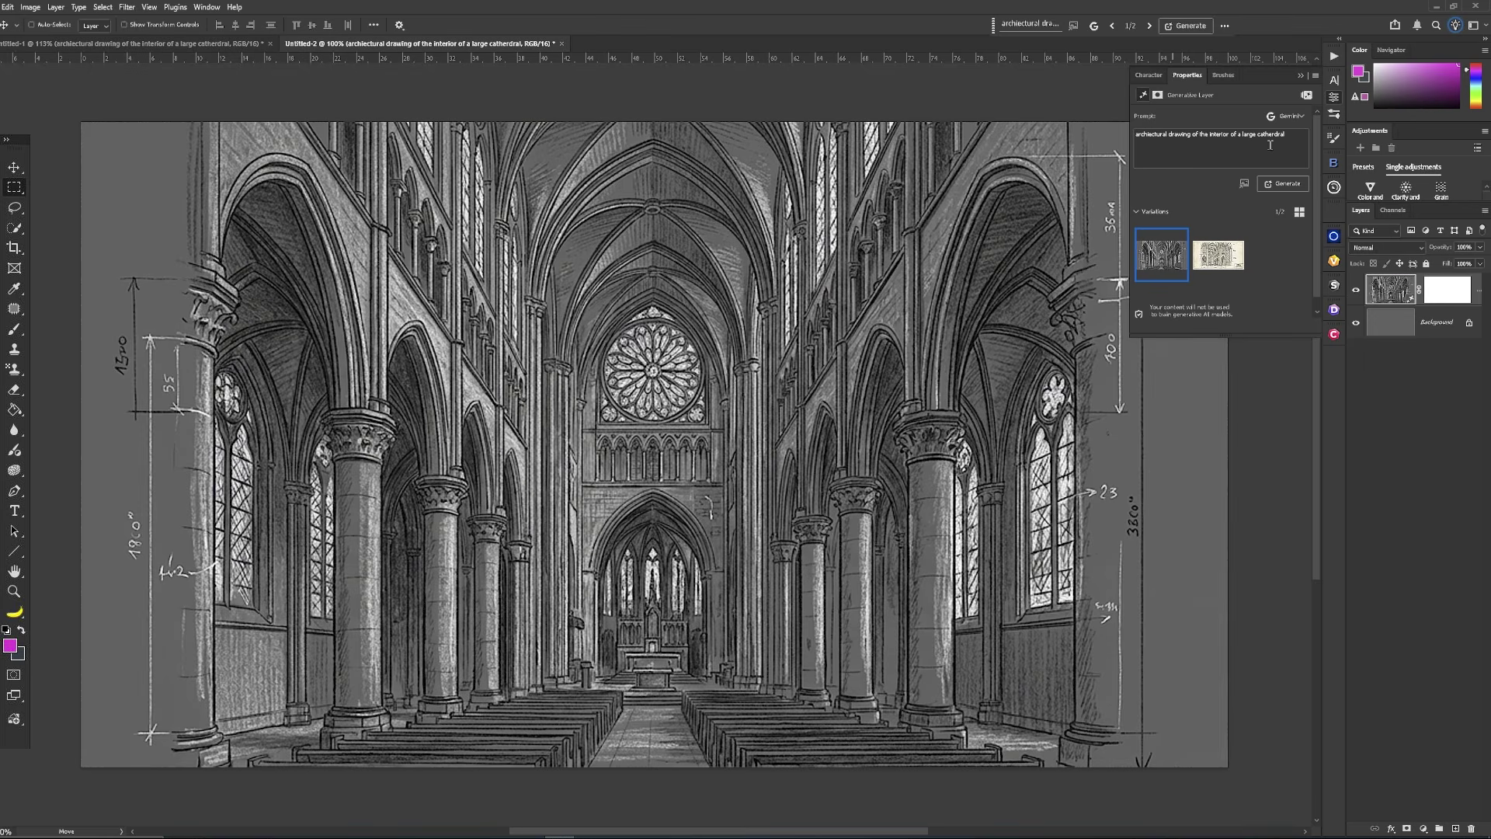
drag(1293, 132, 1125, 129)
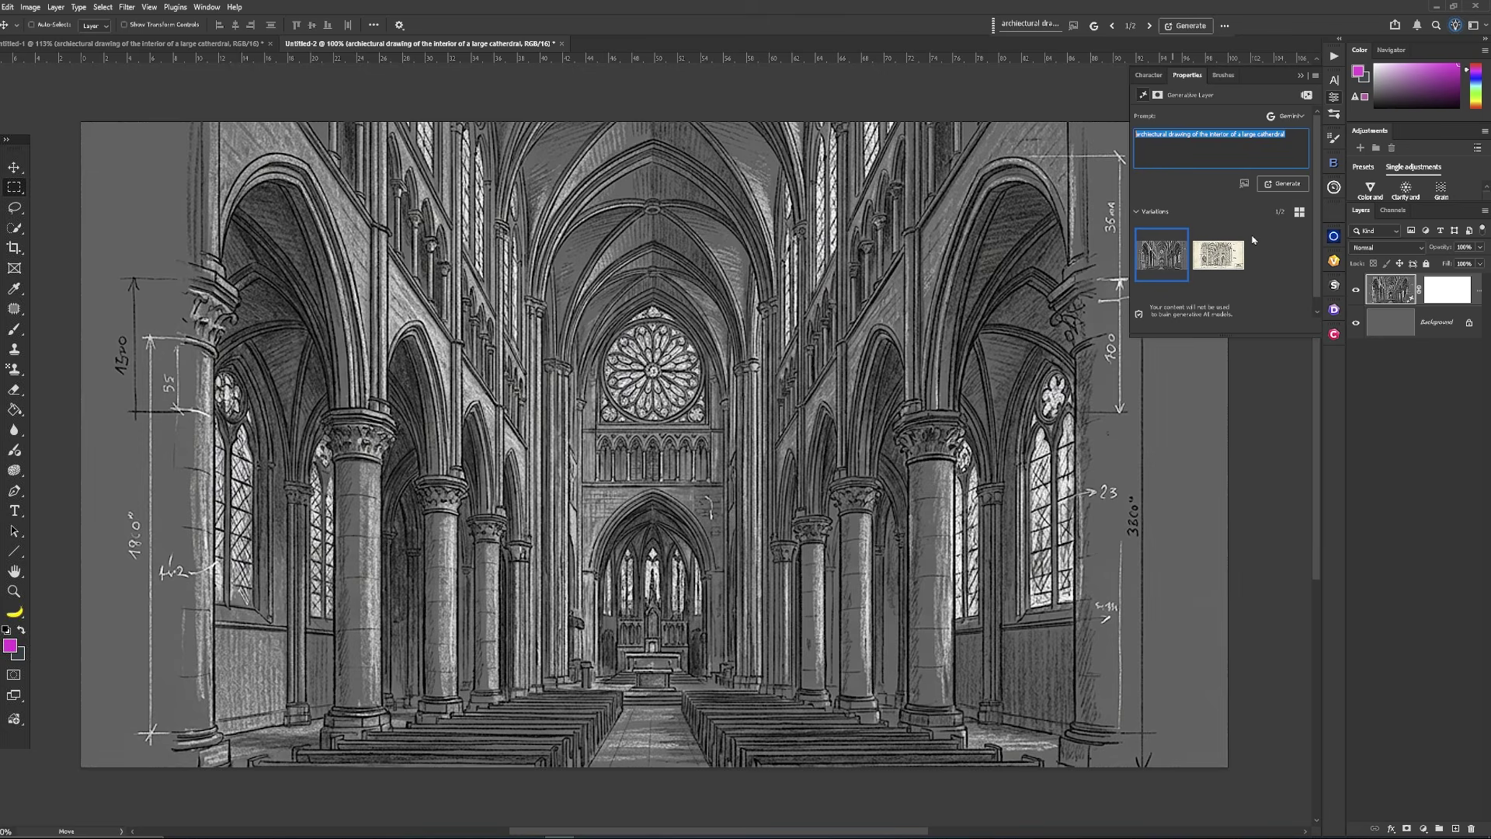
text(schematic drawing of a aircr)
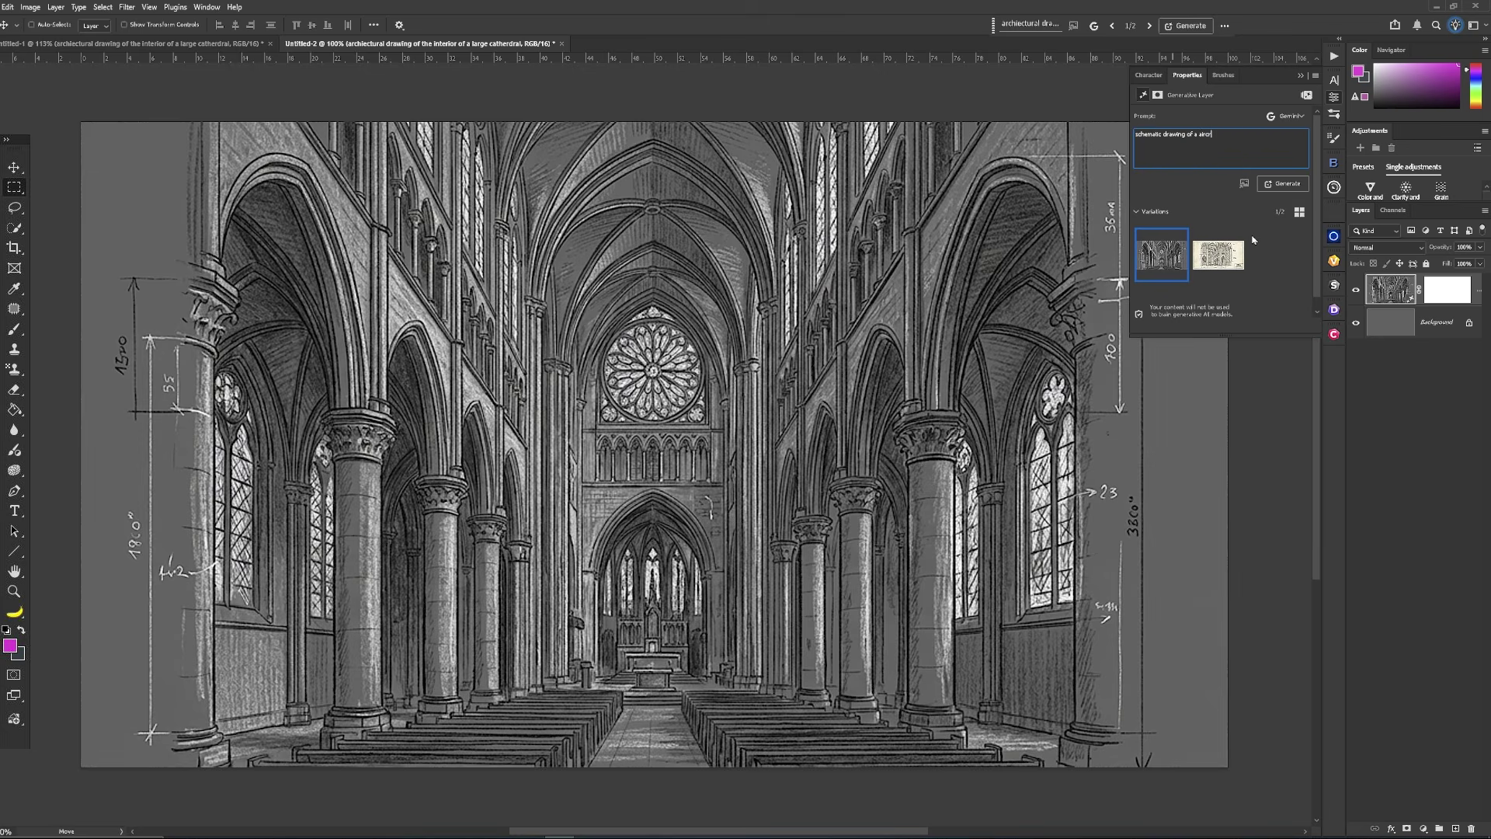
text(aft engine)
key(Return)
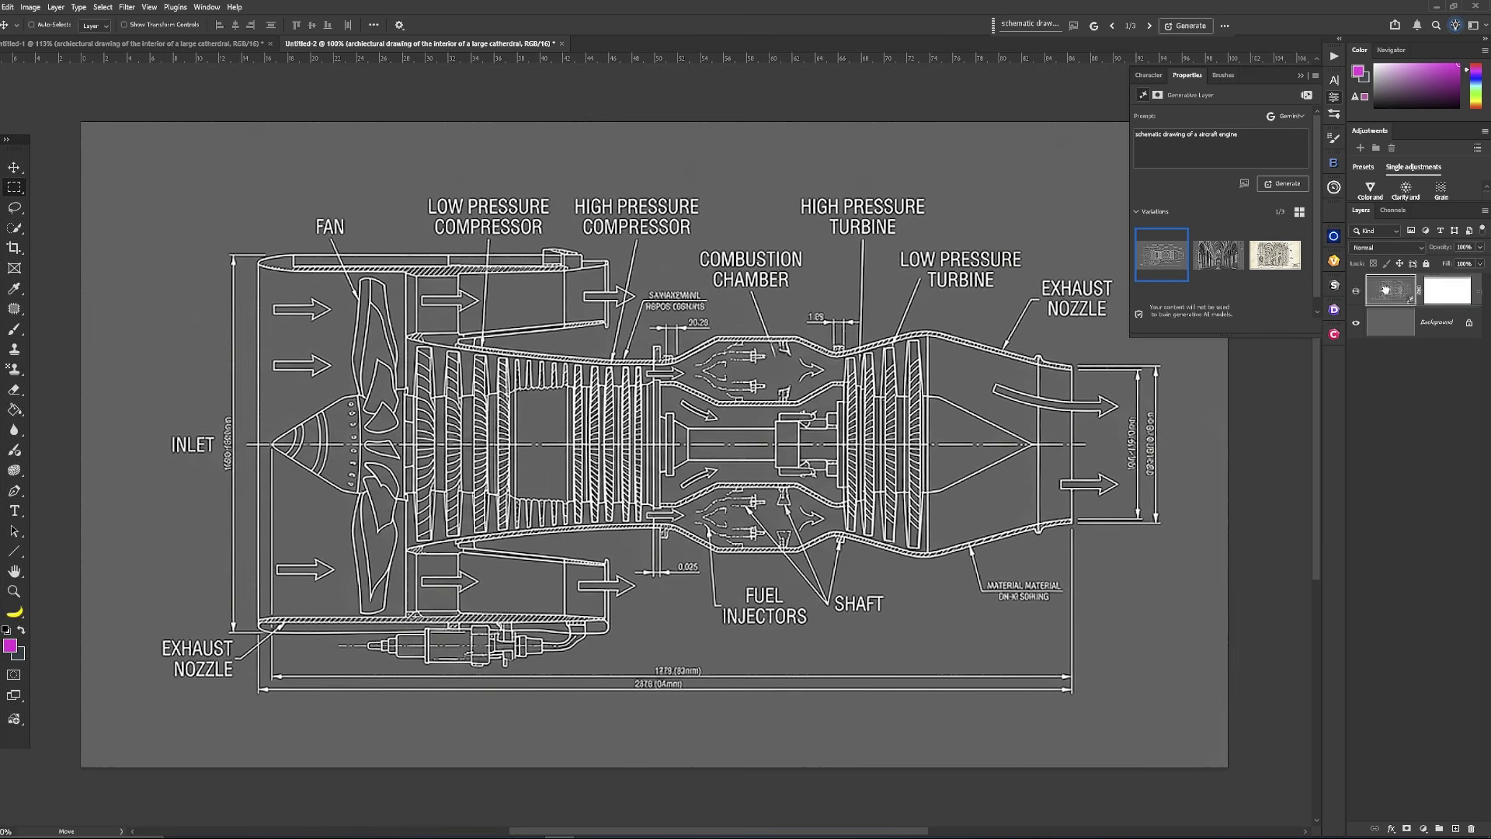
Place the engine schematic beneath the cutout in the collage and blend it with Color Dodge
click(188, 43)
drag(187, 43, 228, 381)
mouse_move(507, 432)
mouse_down()
mouse_move(319, 412)
mouse_move(117, 501)
mouse_up()
click(1387, 247)
click(1372, 371)
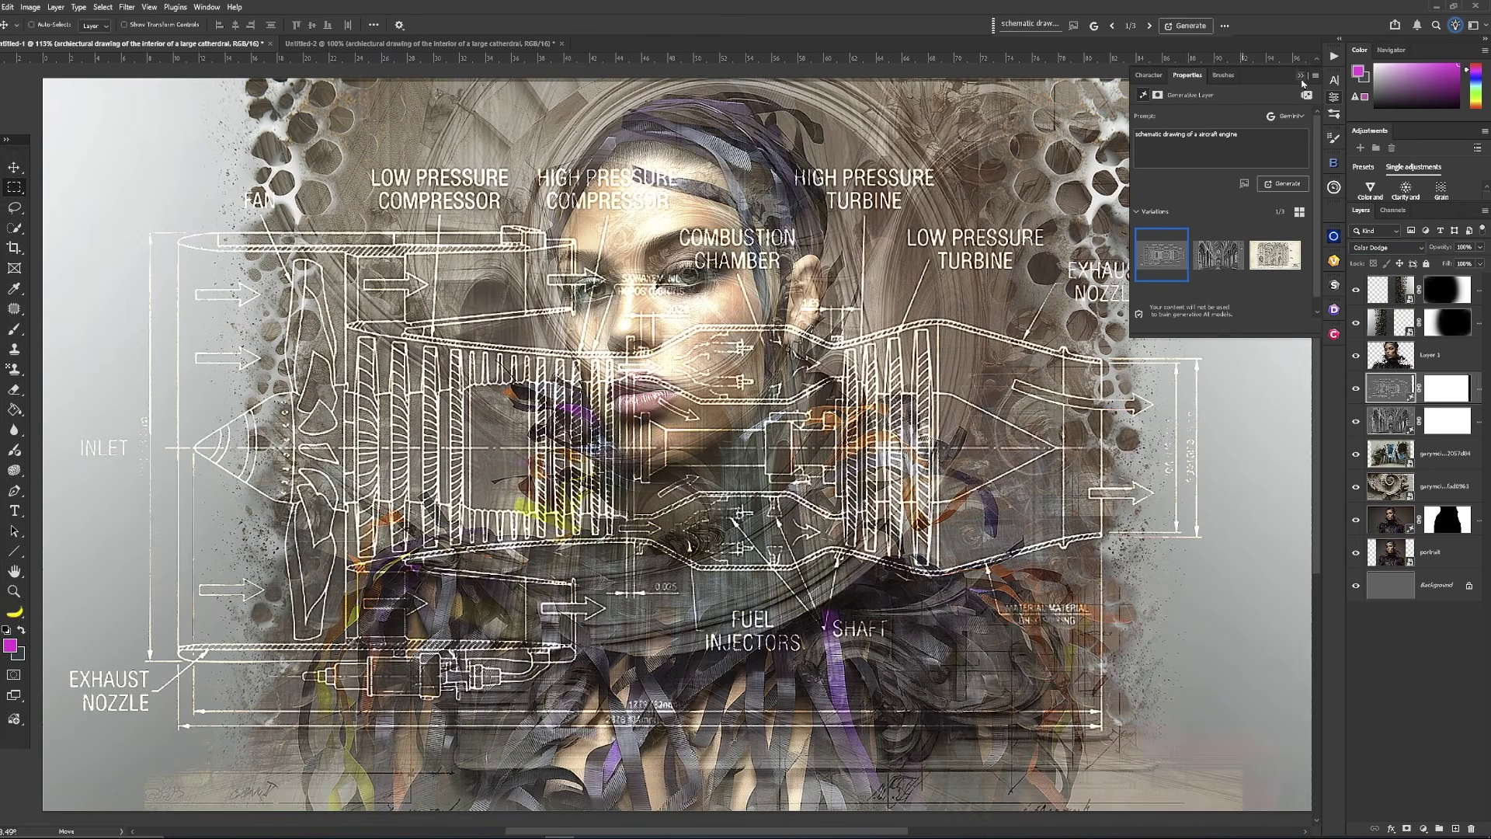
Rotate the engine schematic 90 degrees and position it down the collage's left side at reduced opacity
click(8, 6)
click(217, 294)
key(Return)
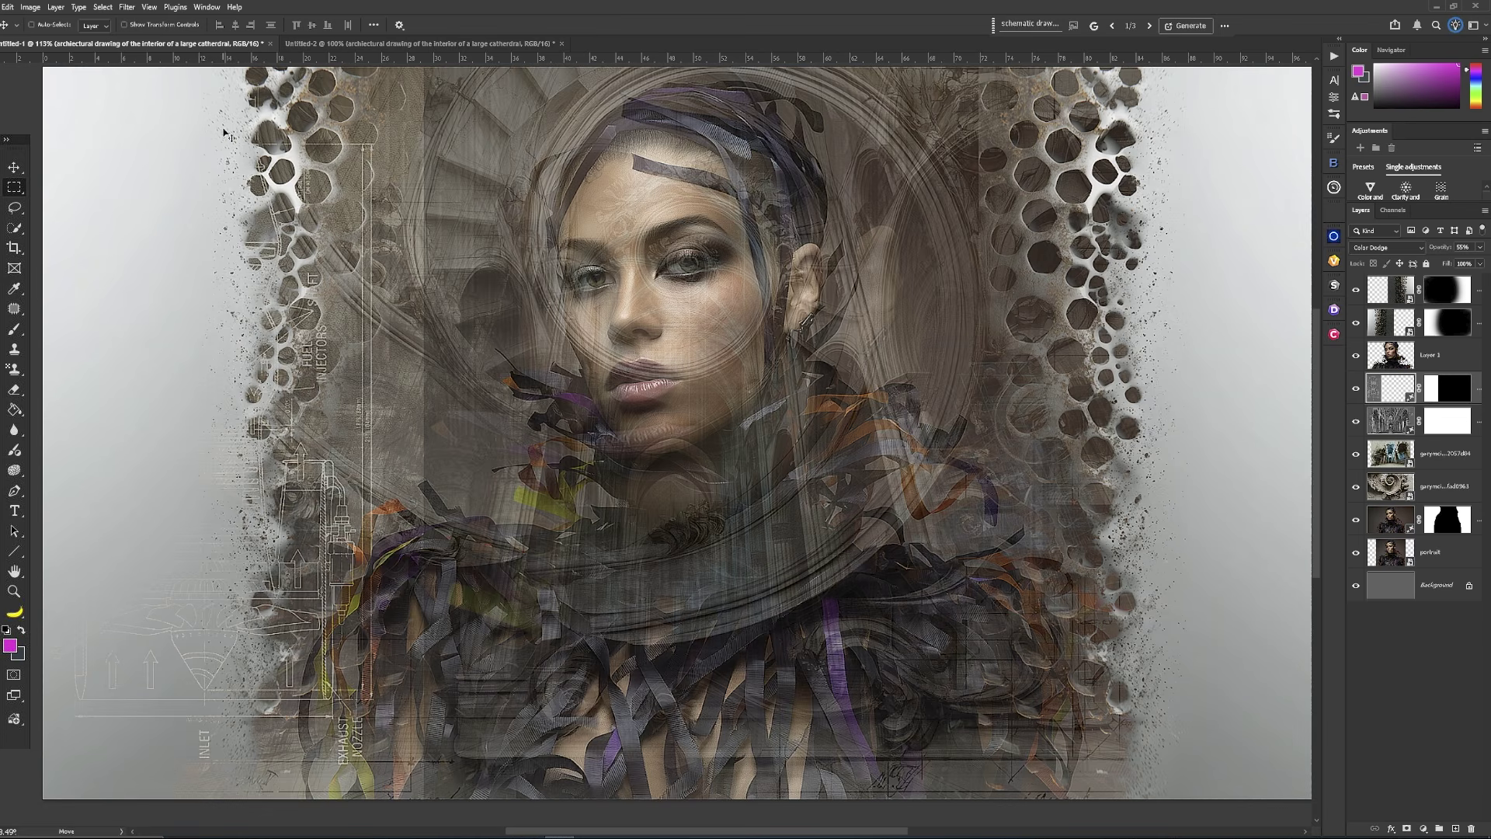
In the generation document, replace the prompt with "baroque style university architectural blueprint" and generate the image
click(389, 44)
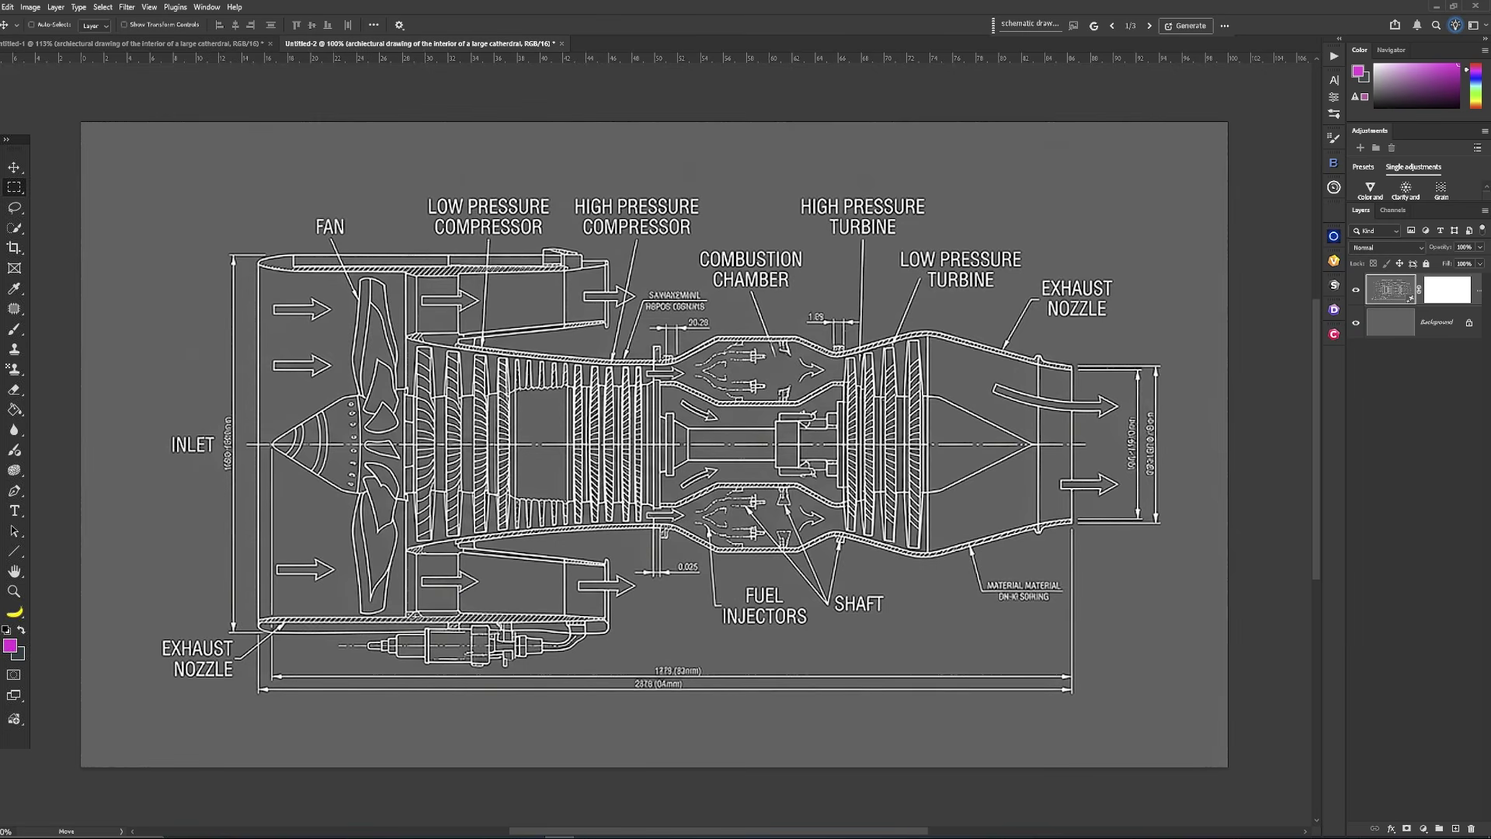
click(1334, 103)
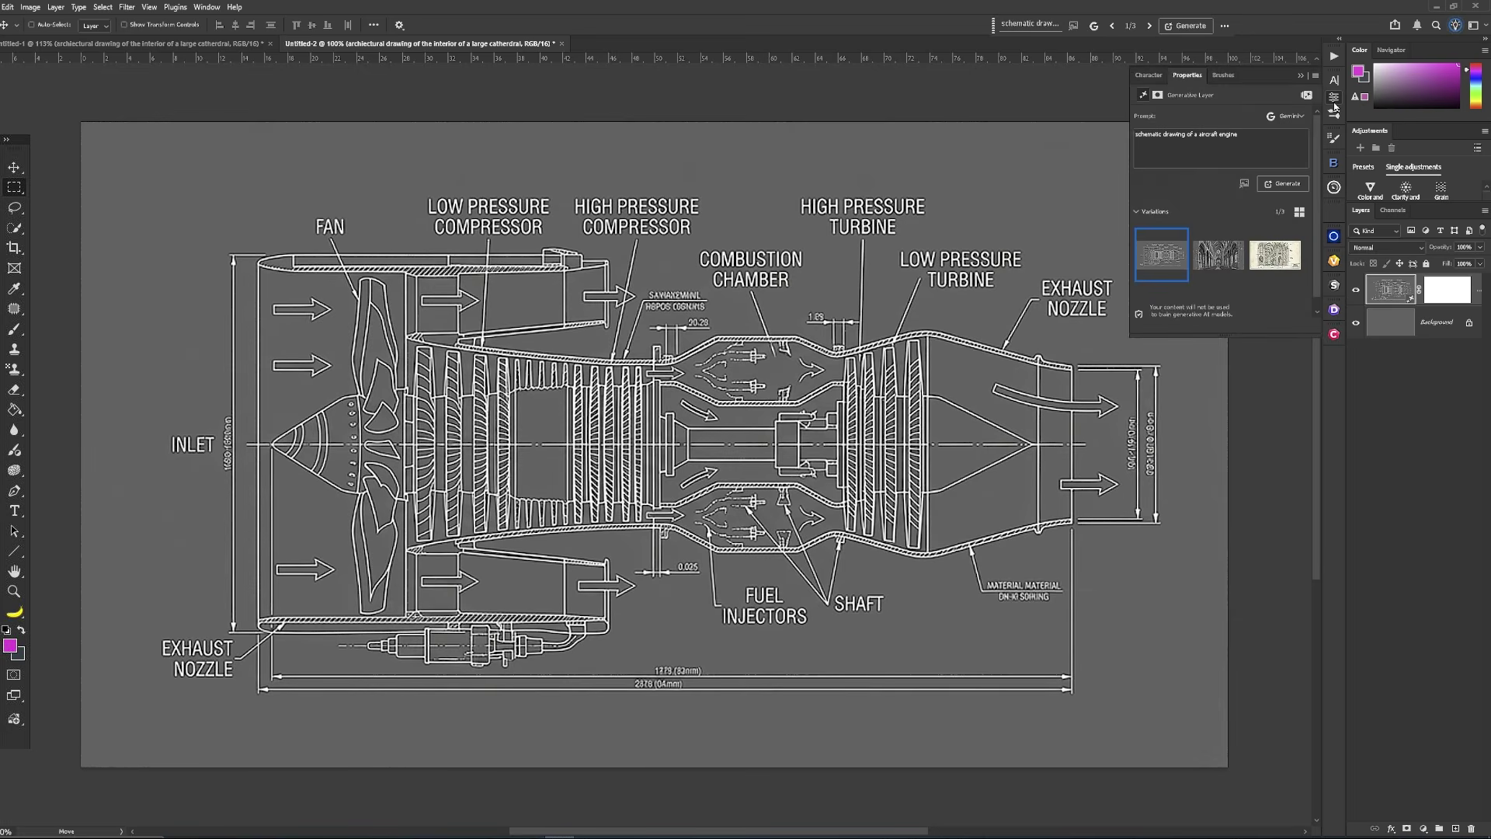
drag(1261, 140, 1110, 140)
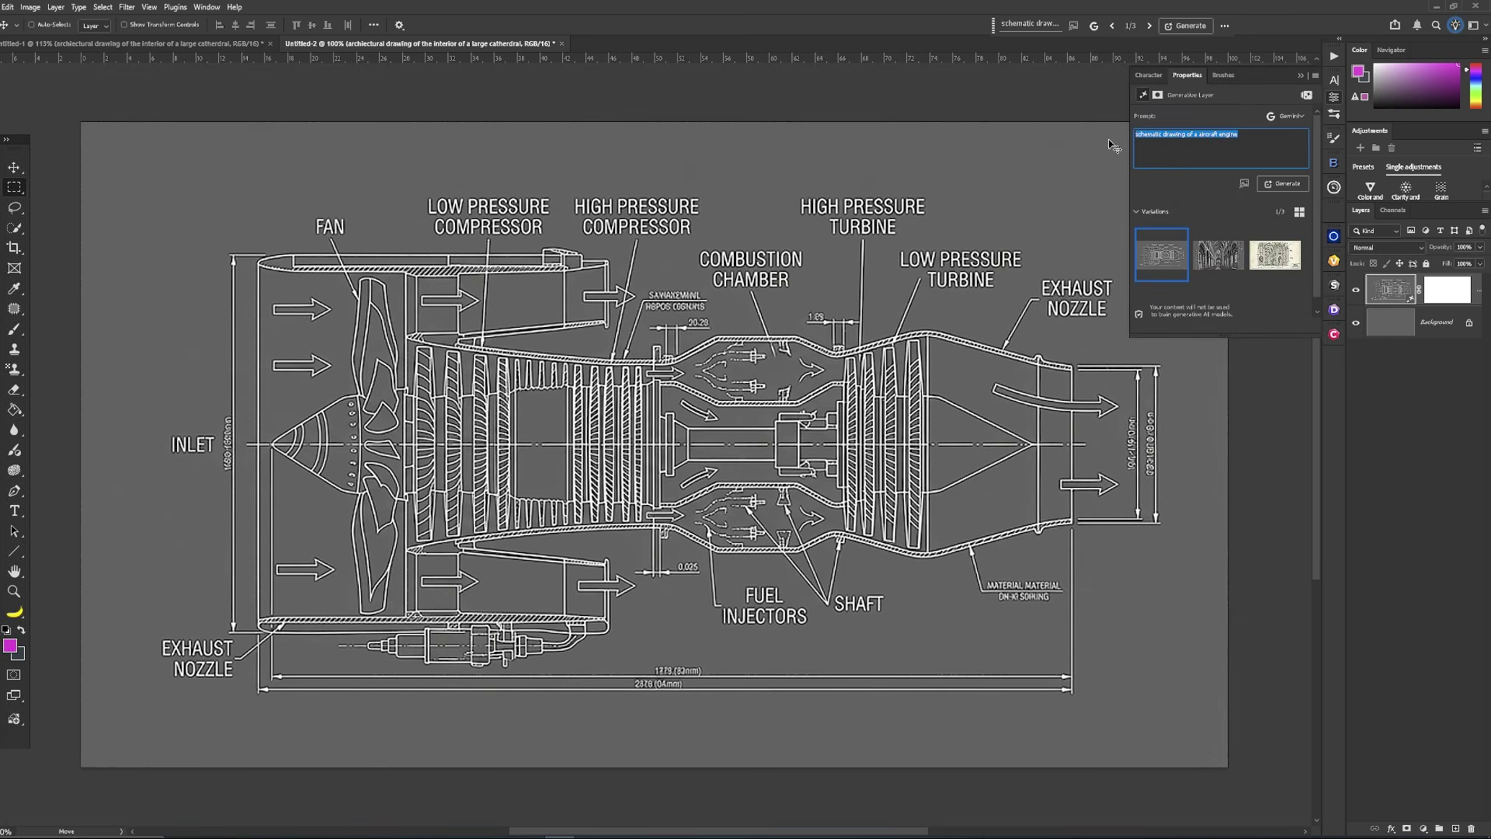
text(baroque style university architectural blueprint)
click(1274, 184)
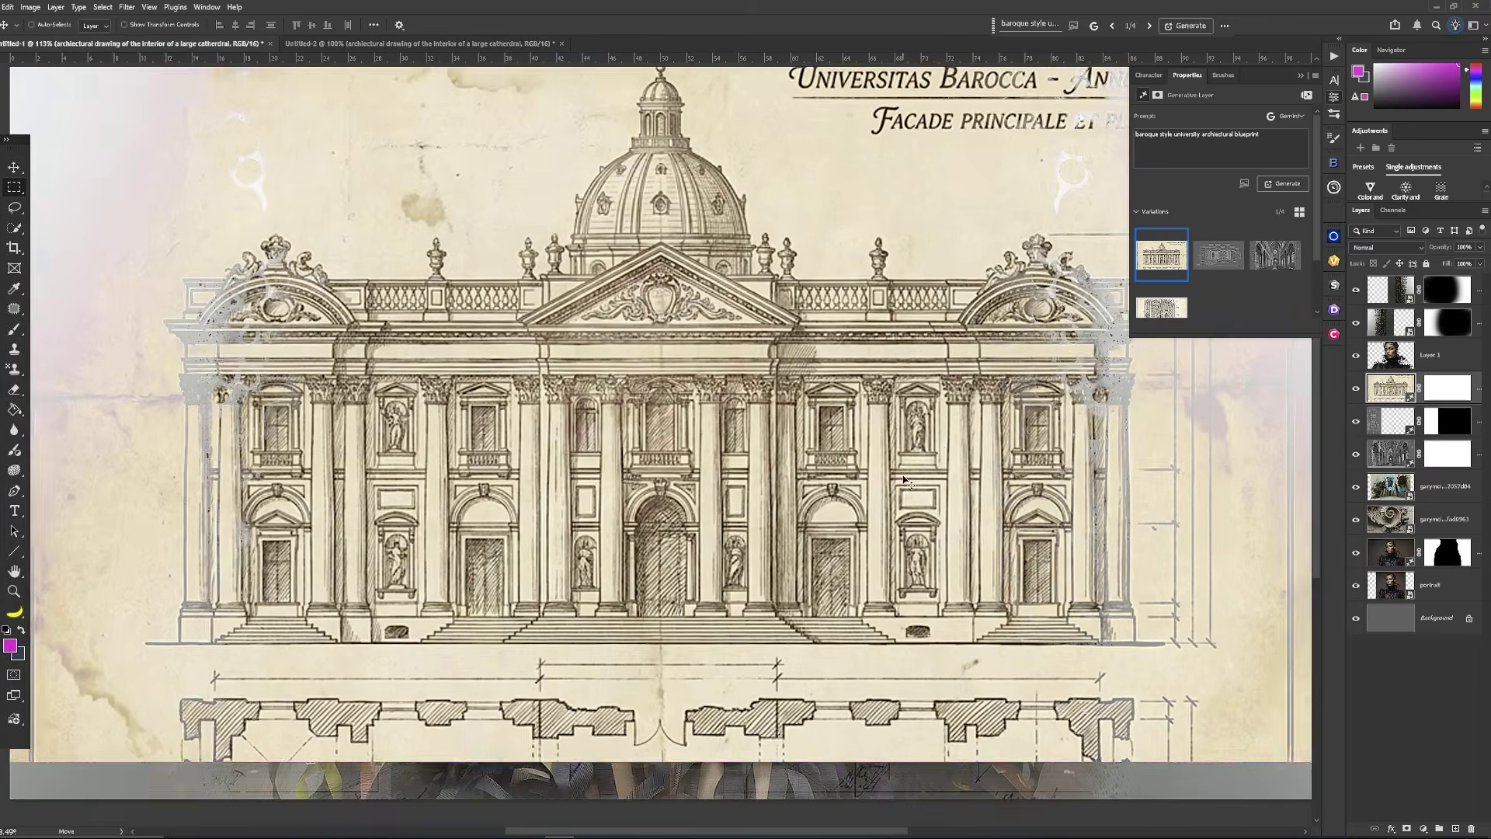
Blend the baroque university blueprint into the collage beneath the cutout with Multiply at 29% opacity
click(1386, 247)
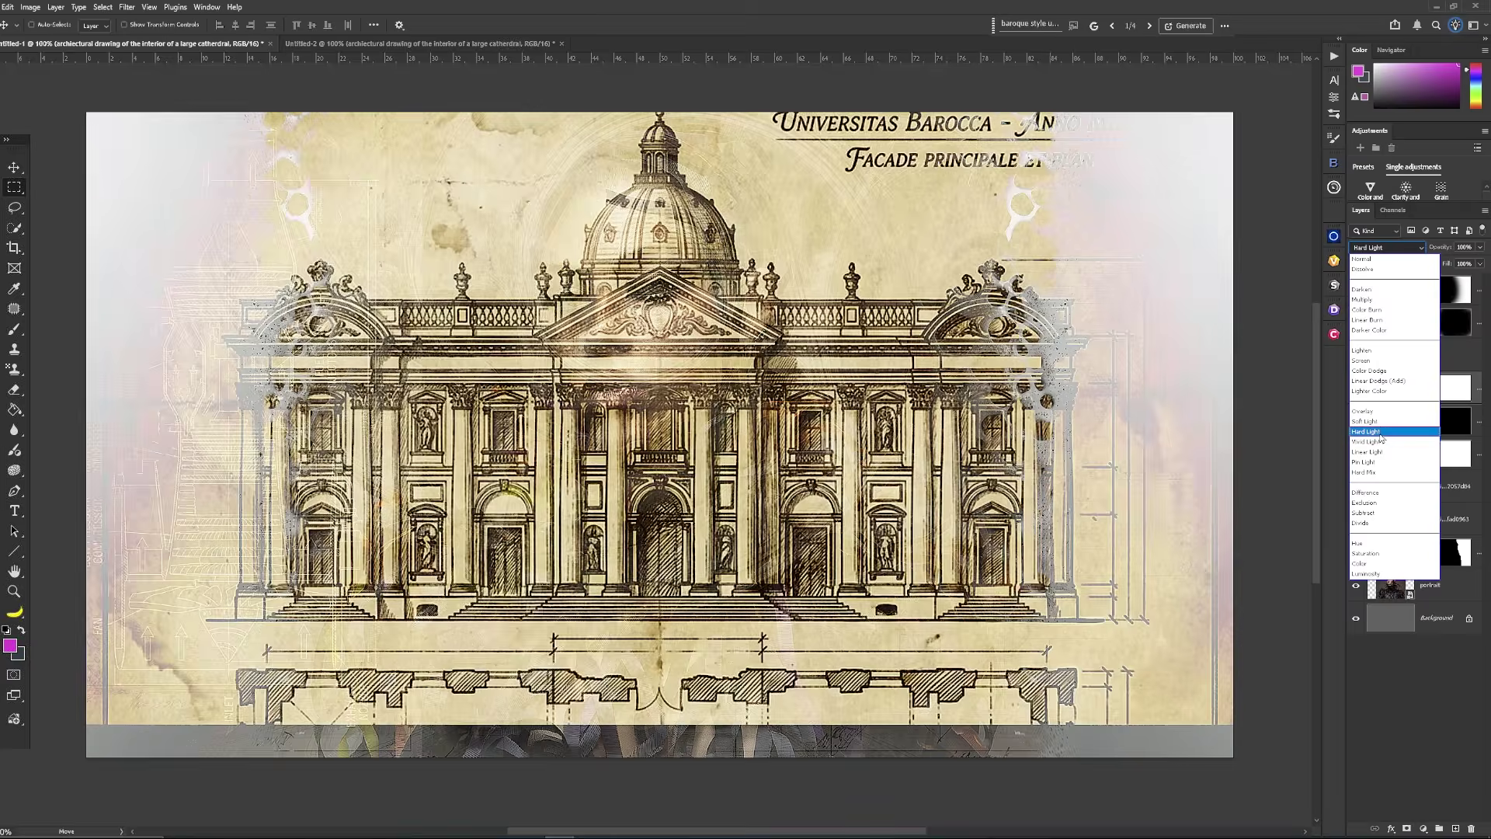
click(1386, 295)
mouse_move(1440, 247)
mouse_down()
mouse_move(1167, 371)
mouse_move(497, 512)
mouse_up()
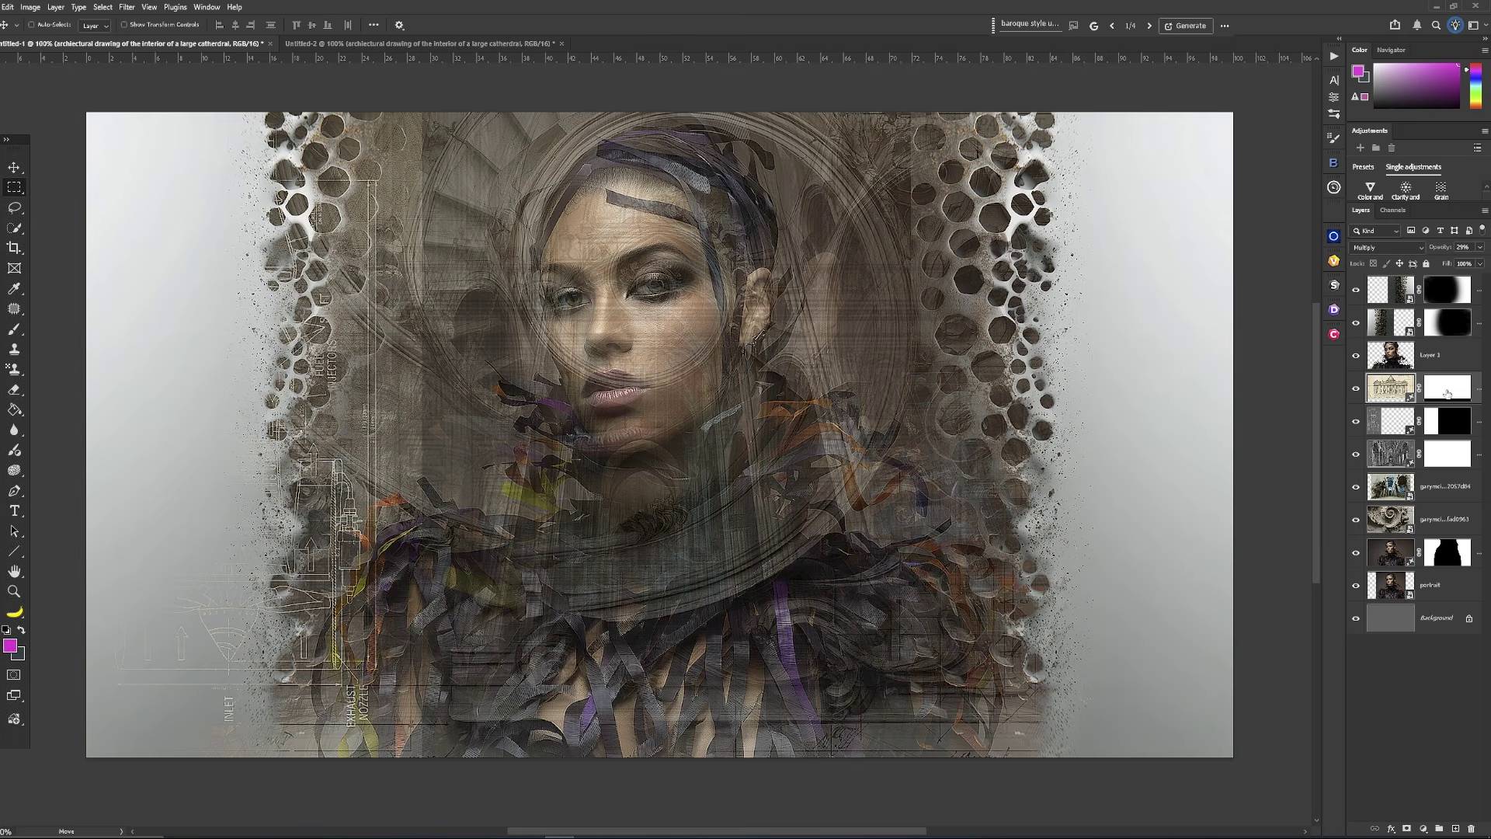
Paint a black spot on the university blueprint's layer mask with a much smaller brush to hide the drawing over the woman's face
click(1447, 393)
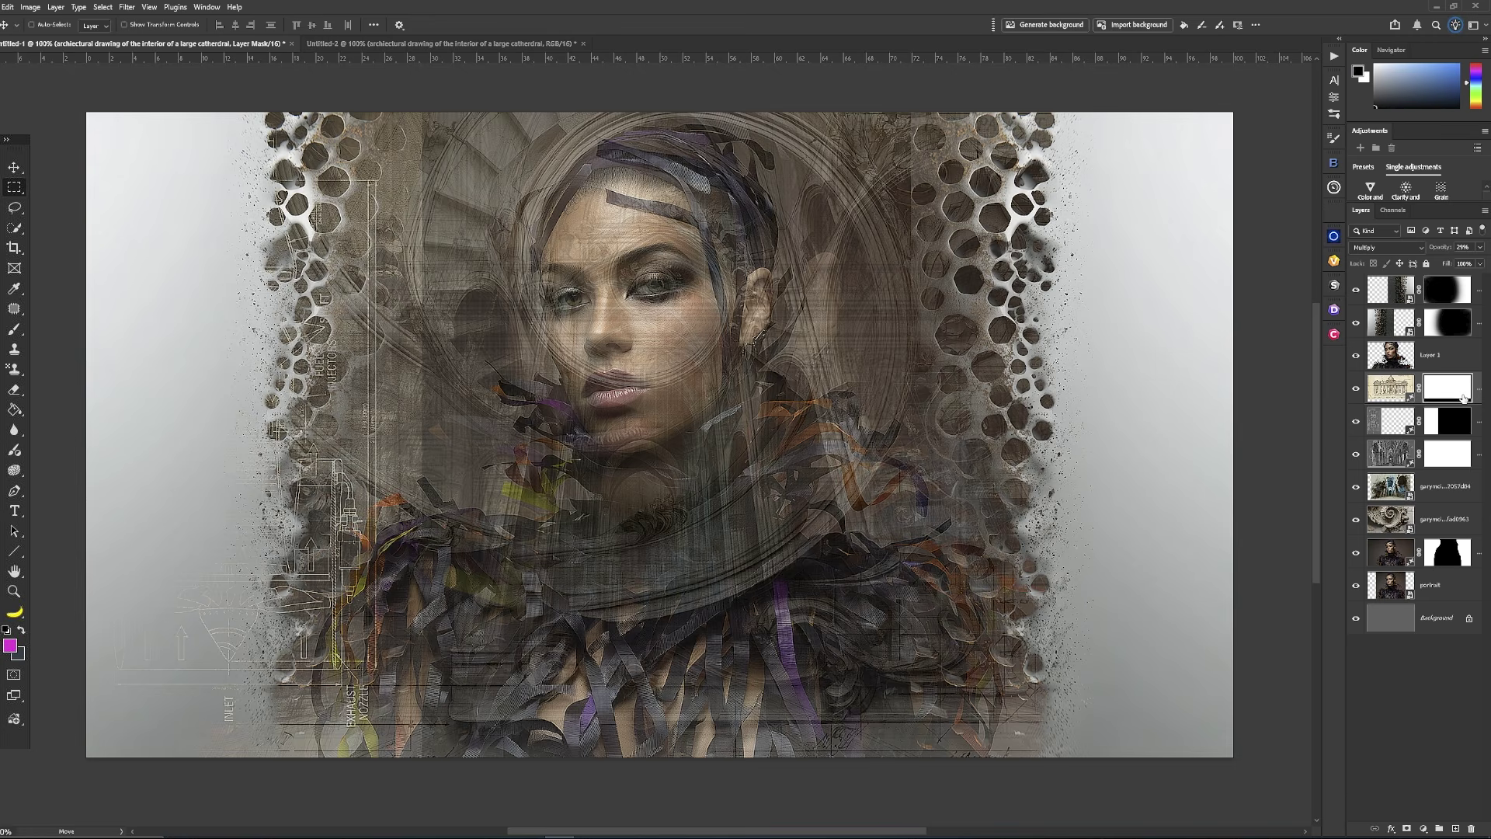
key(b)
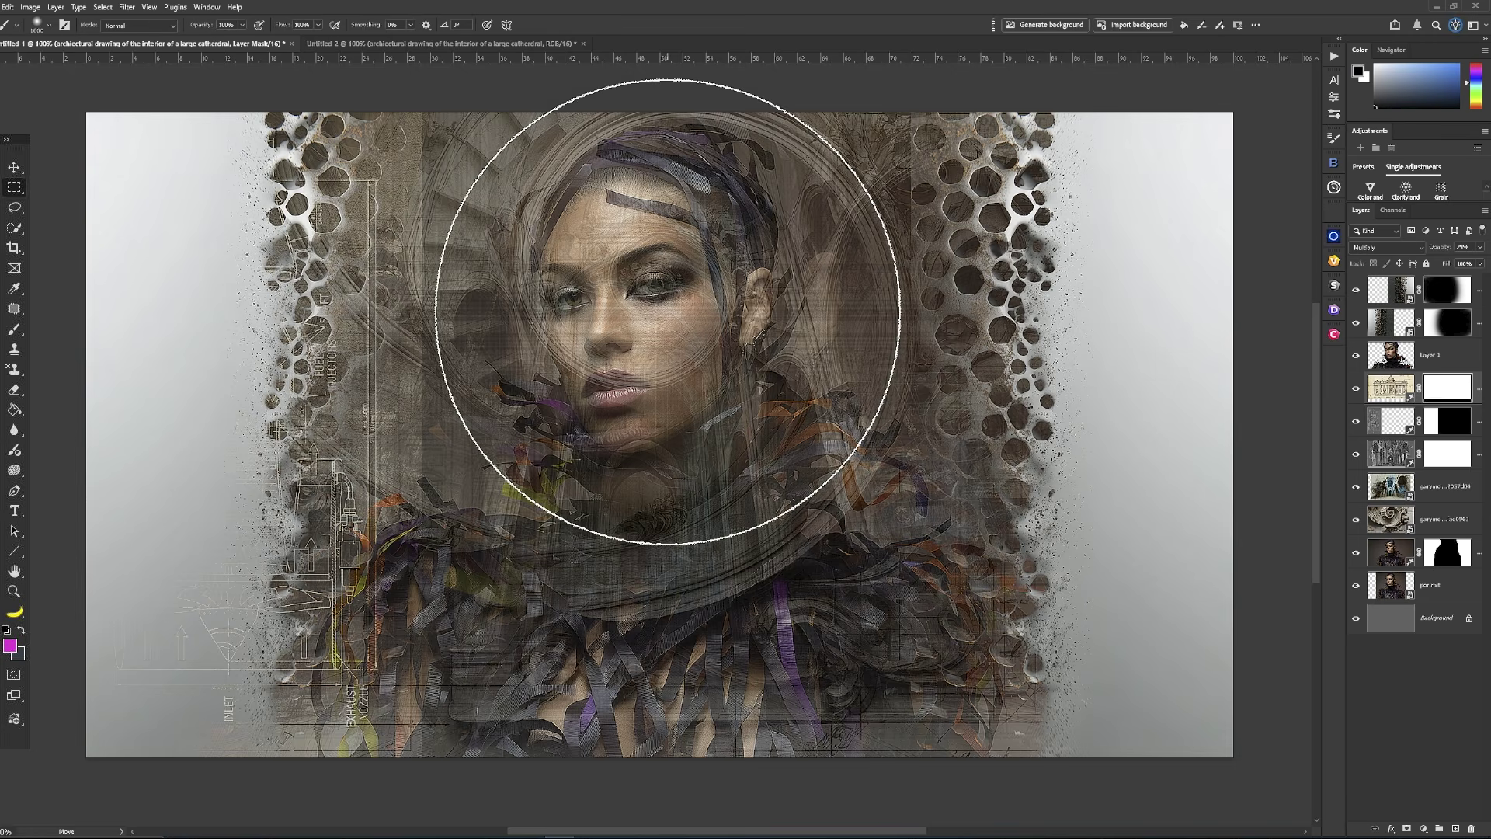
key(bracketleft)
key(bracketleft)
key(bracketleft)
key(bracketleft)
key(bracketleft)
key(bracketleft)
key(bracketleft)
key(bracketleft)
key(bracketleft)
key(bracketleft)
key(bracketleft)
key(bracketleft)
key(bracketleft)
key(bracketleft)
key(bracketleft)
key(bracketleft)
key(bracketleft)
key(bracketleft)
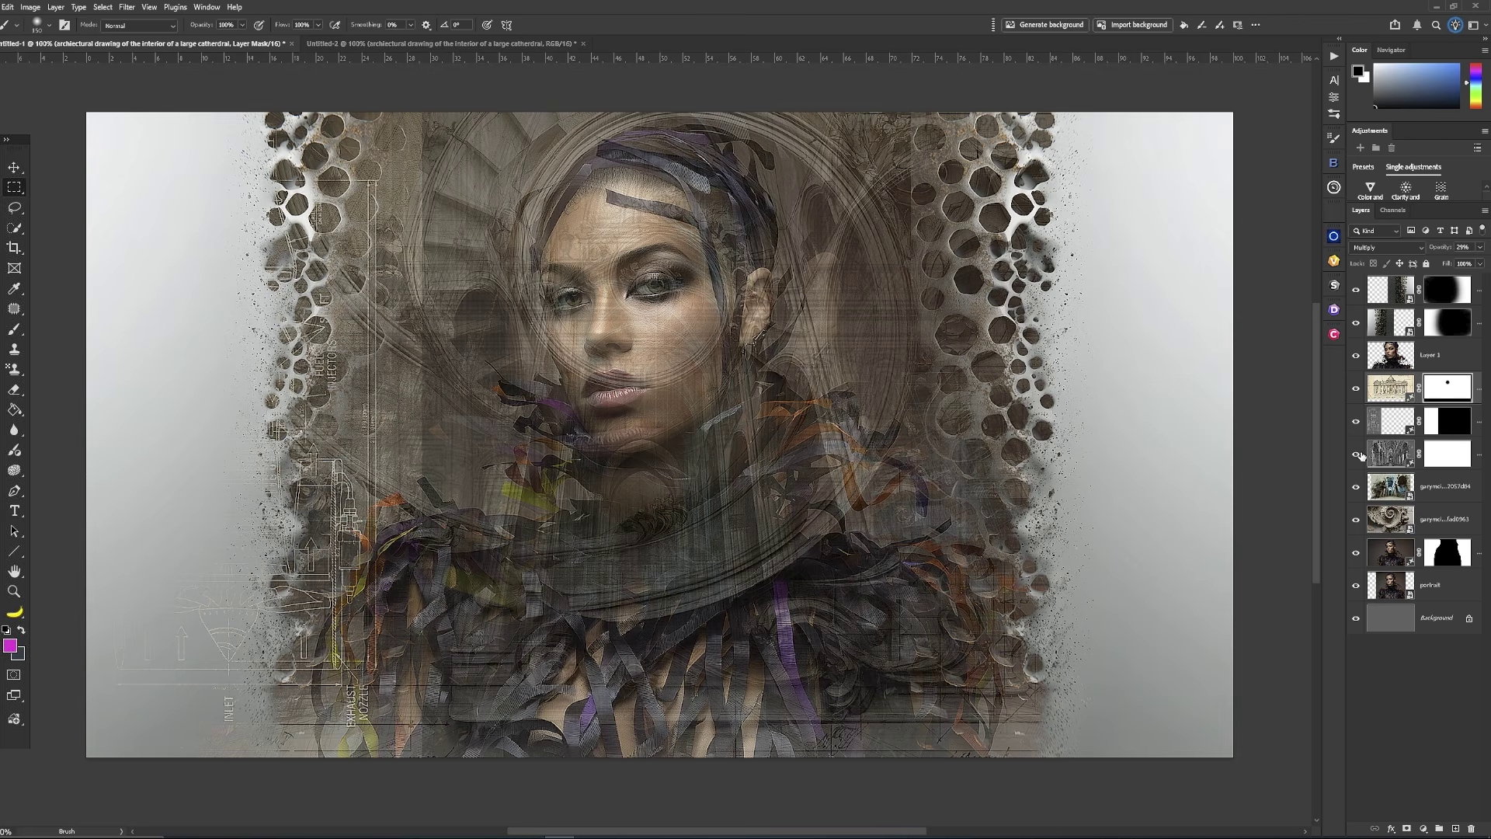
Paint black along the lower part of the cathedral drawing's layer mask to hide its bottom edge over the woman's clothing
click(1428, 460)
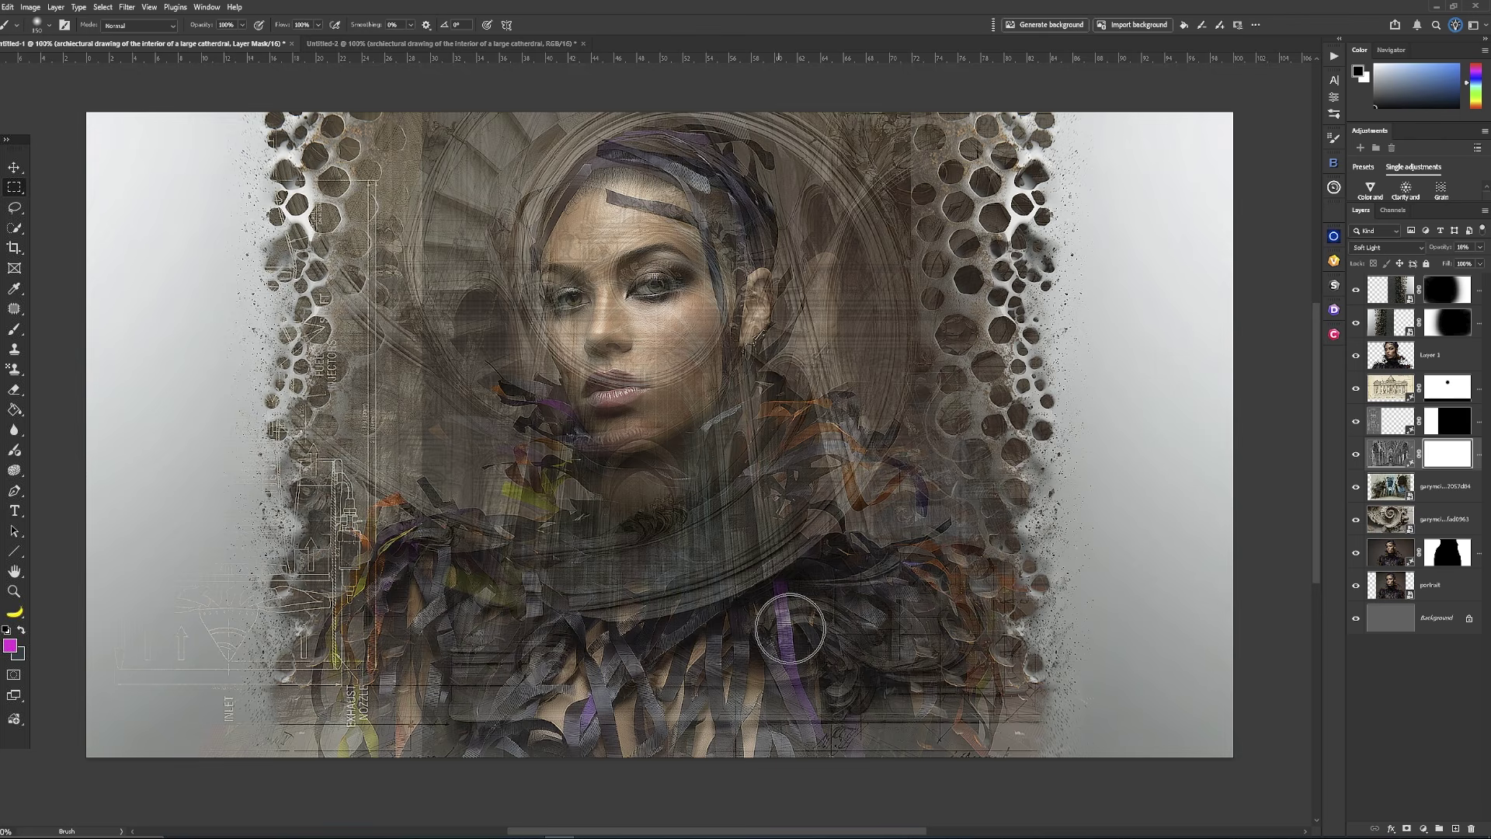
mouse_move(898, 682)
mouse_down()
mouse_move(1202, 710)
mouse_move(602, 779)
mouse_move(520, 689)
mouse_up()
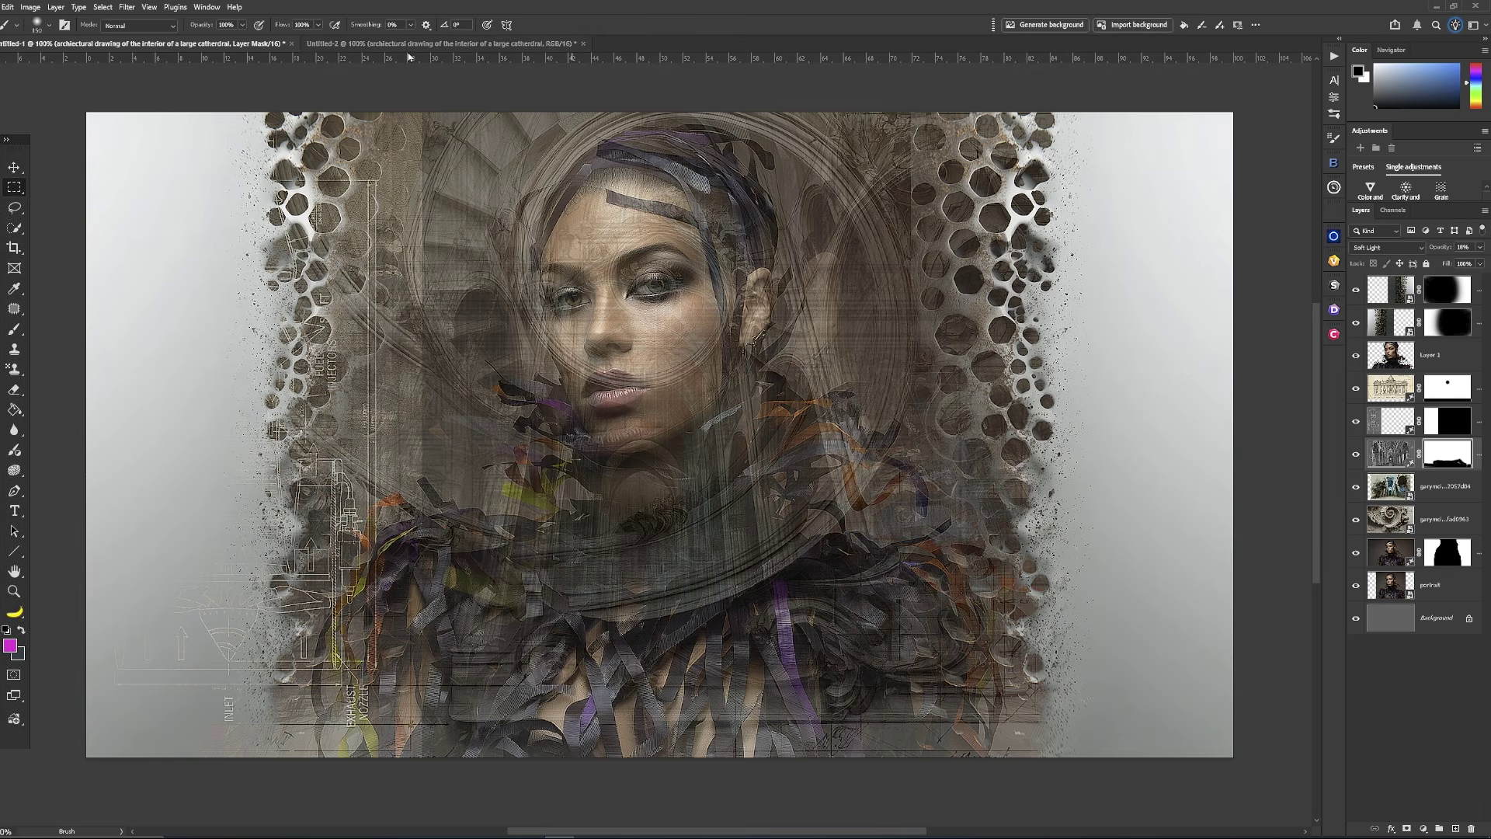
click(1386, 458)
right_click(1377, 448)
key(Escape)
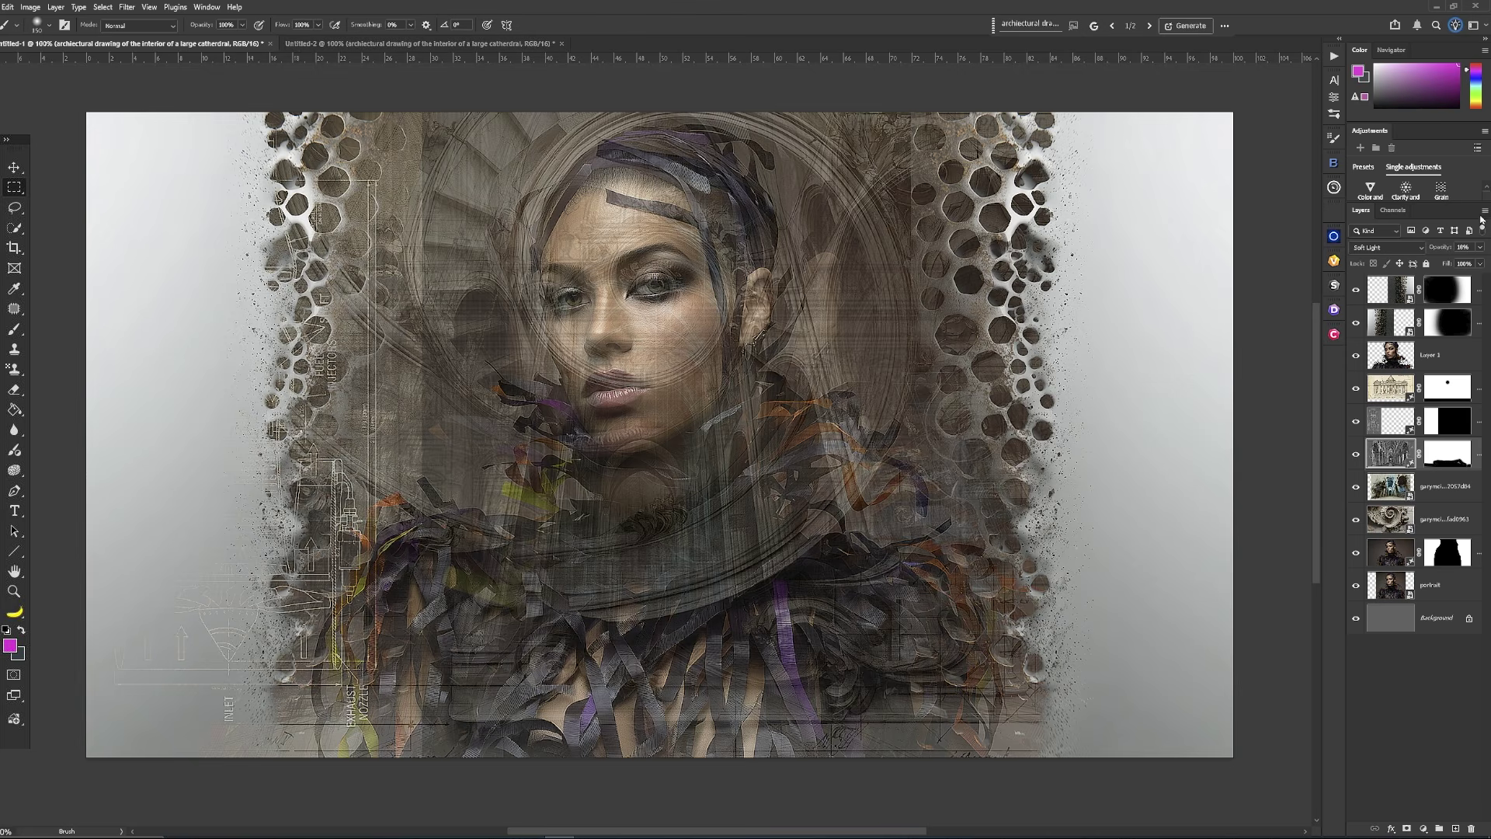
click(1408, 382)
click(1484, 210)
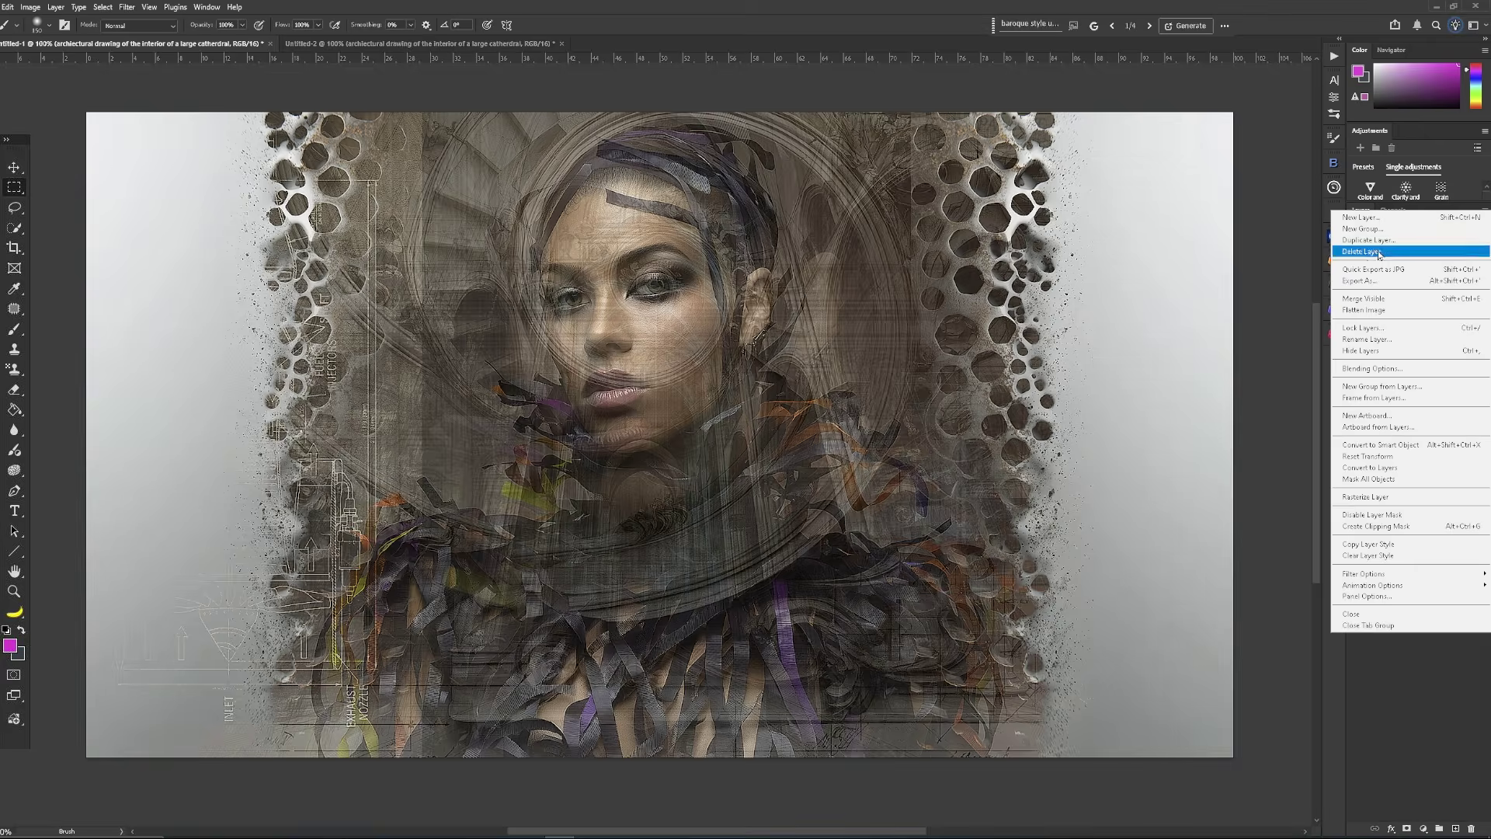
click(1360, 281)
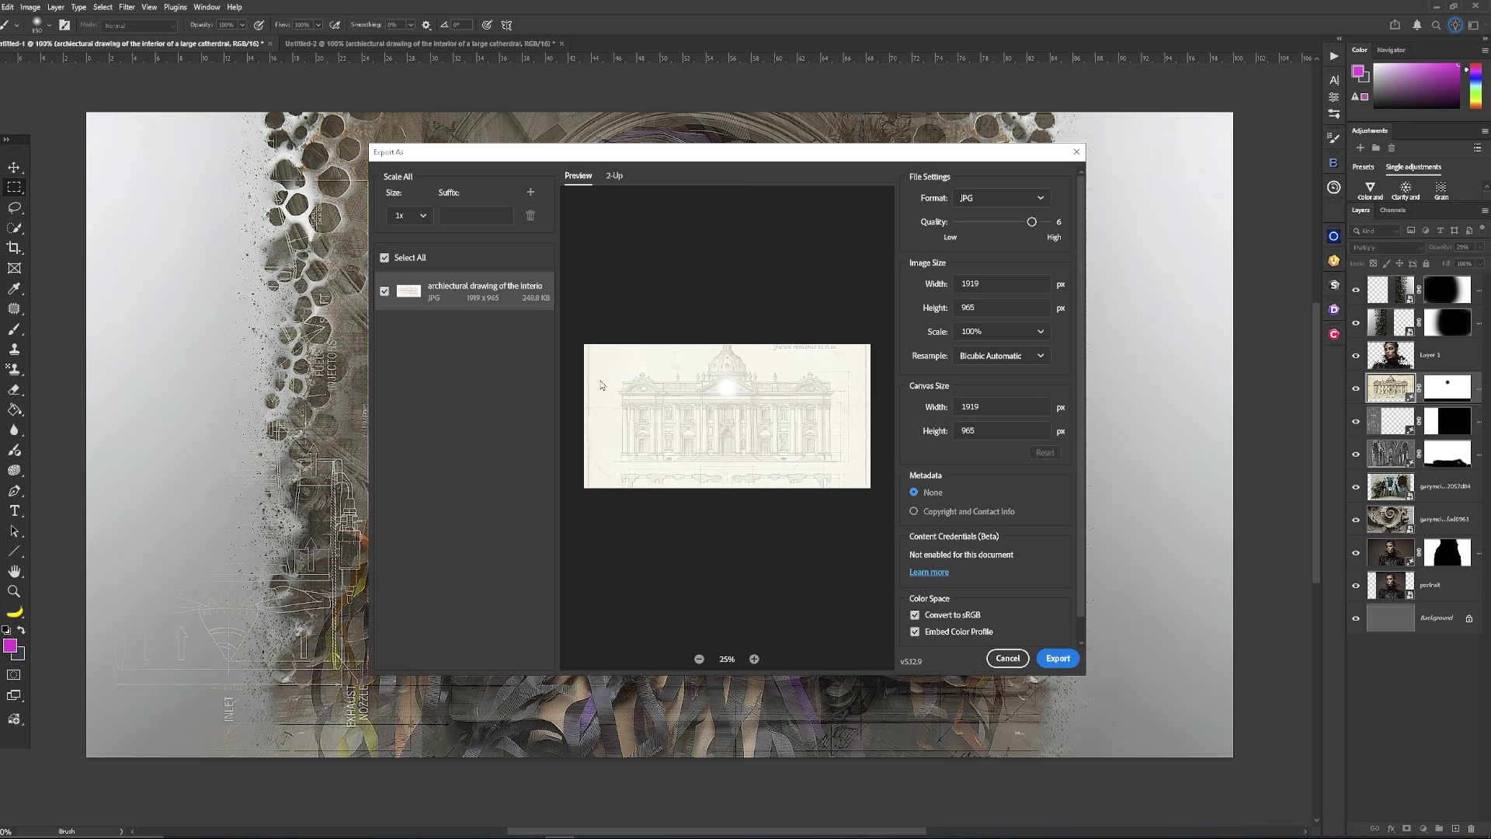
click(1009, 657)
key(v)
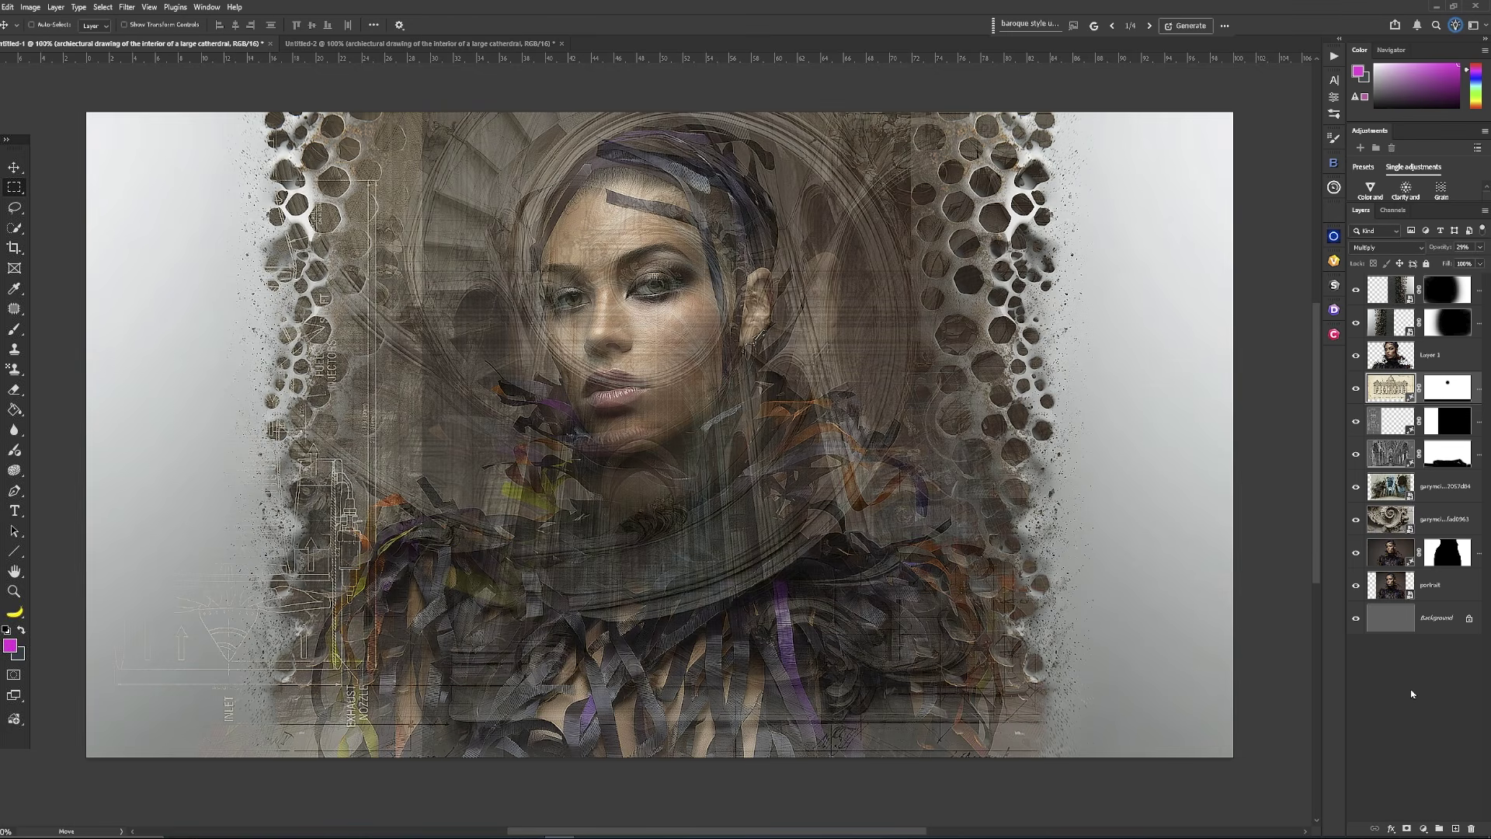
Quick-export the Gothic cathedral blueprint layer as a JPG to the desktop
click(1398, 488)
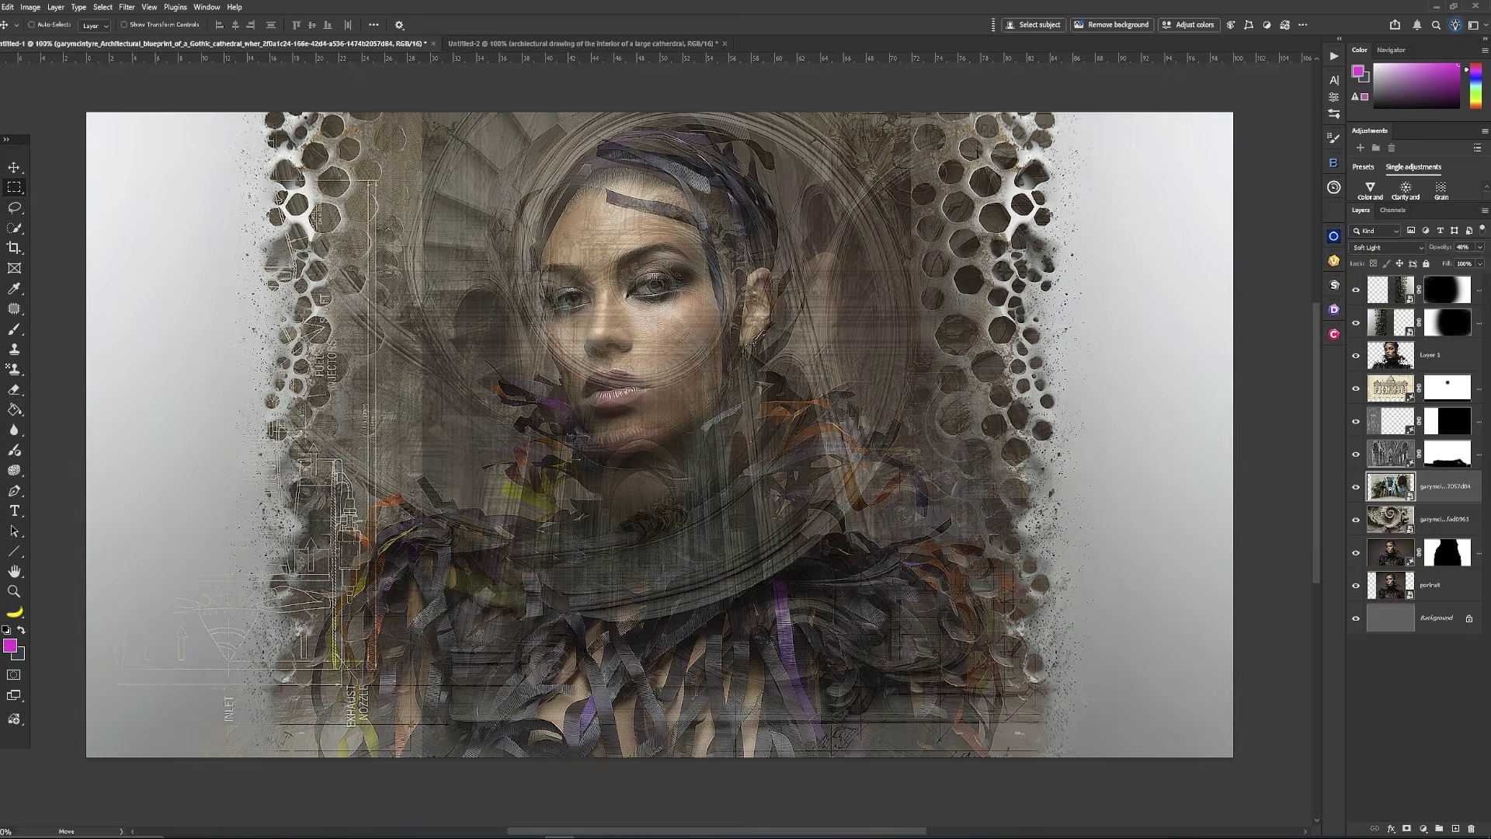
click(1484, 210)
click(1425, 301)
click(25, 90)
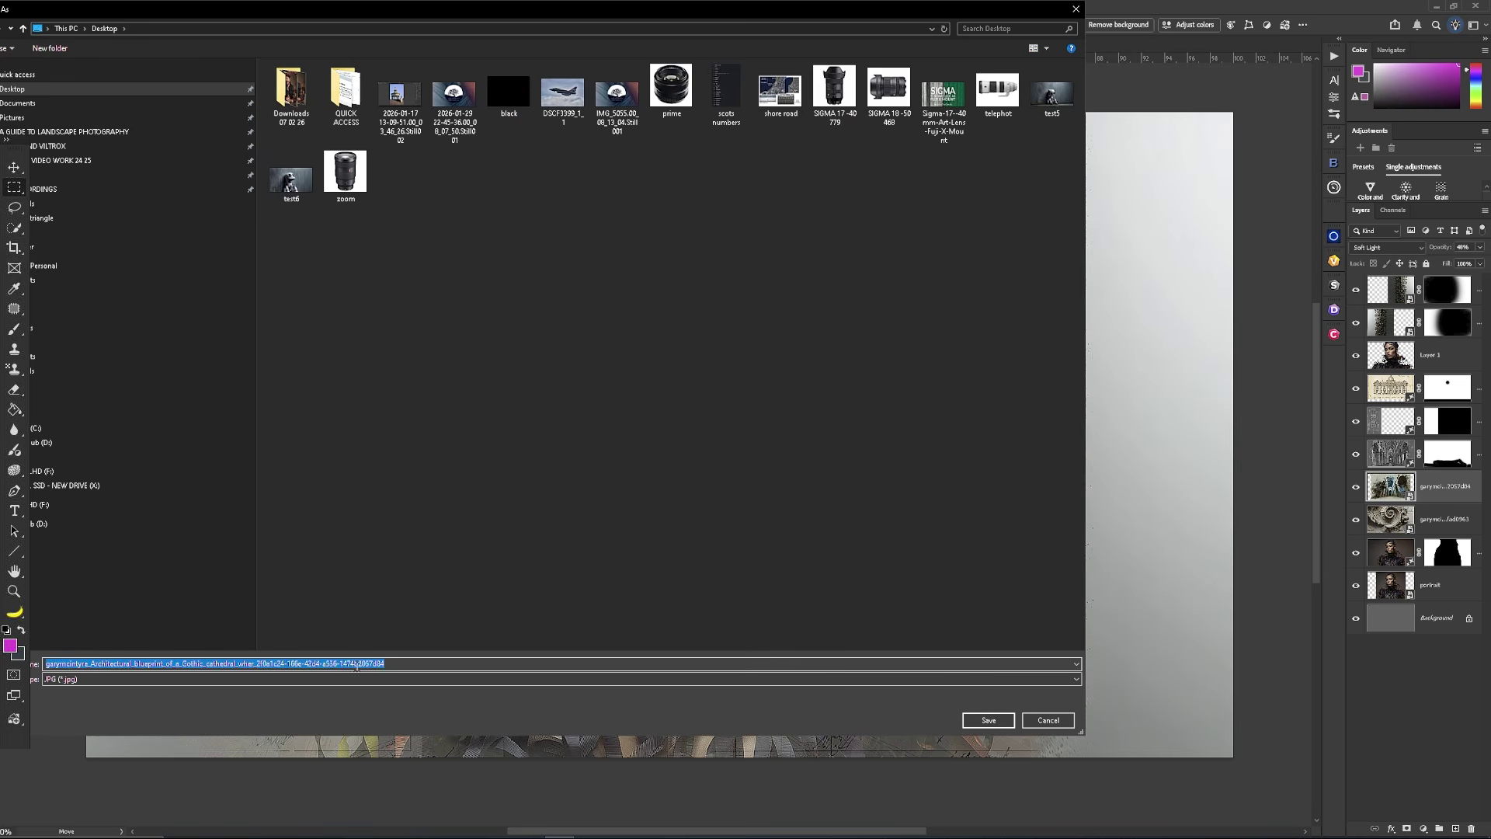
click(988, 720)
Open the exported blueprint JPG from the desktop to check it and return to the collage
key(super+d)
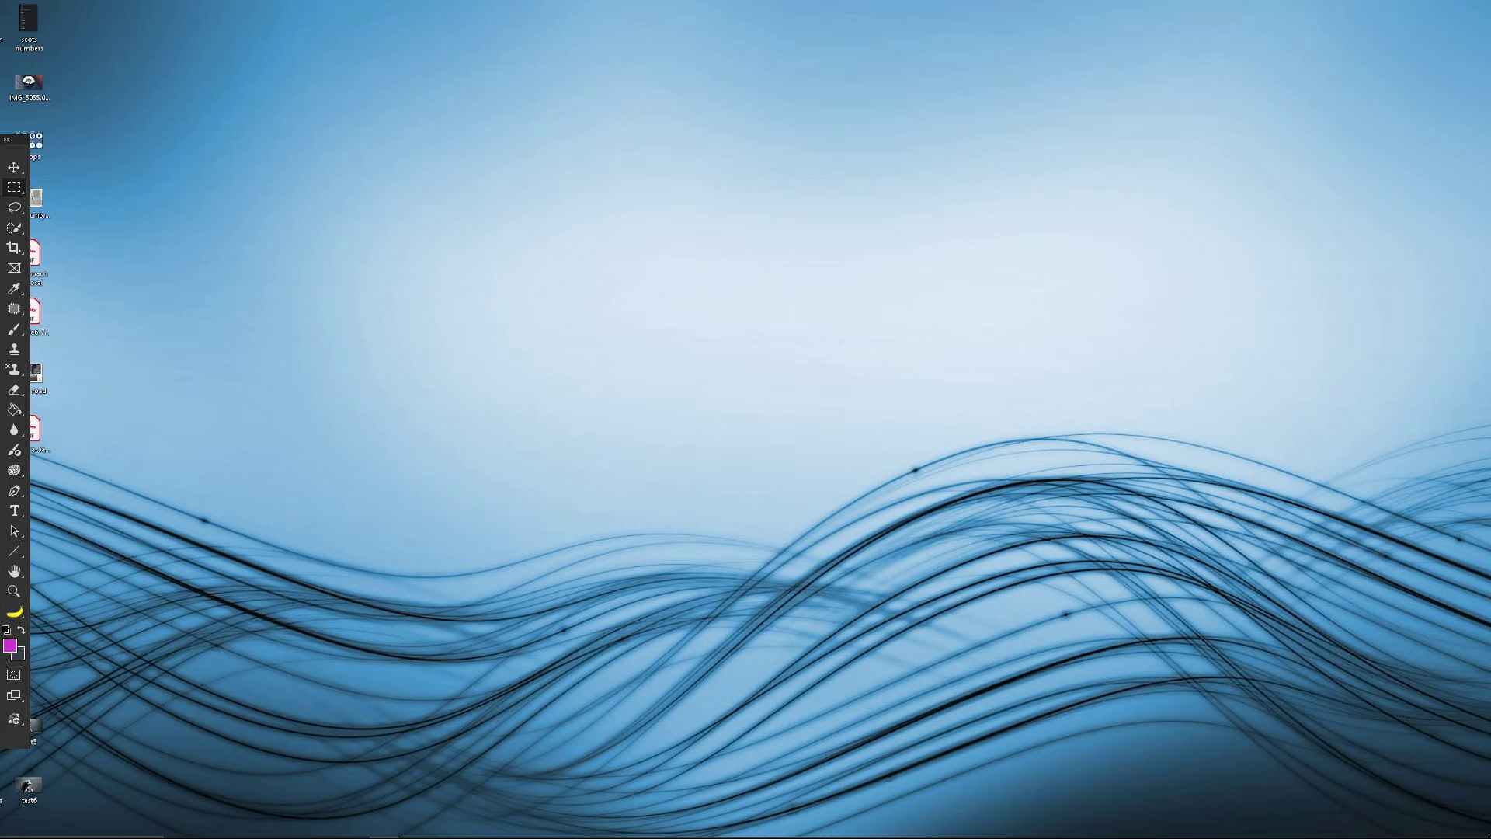
key(super+d)
key(super+d)
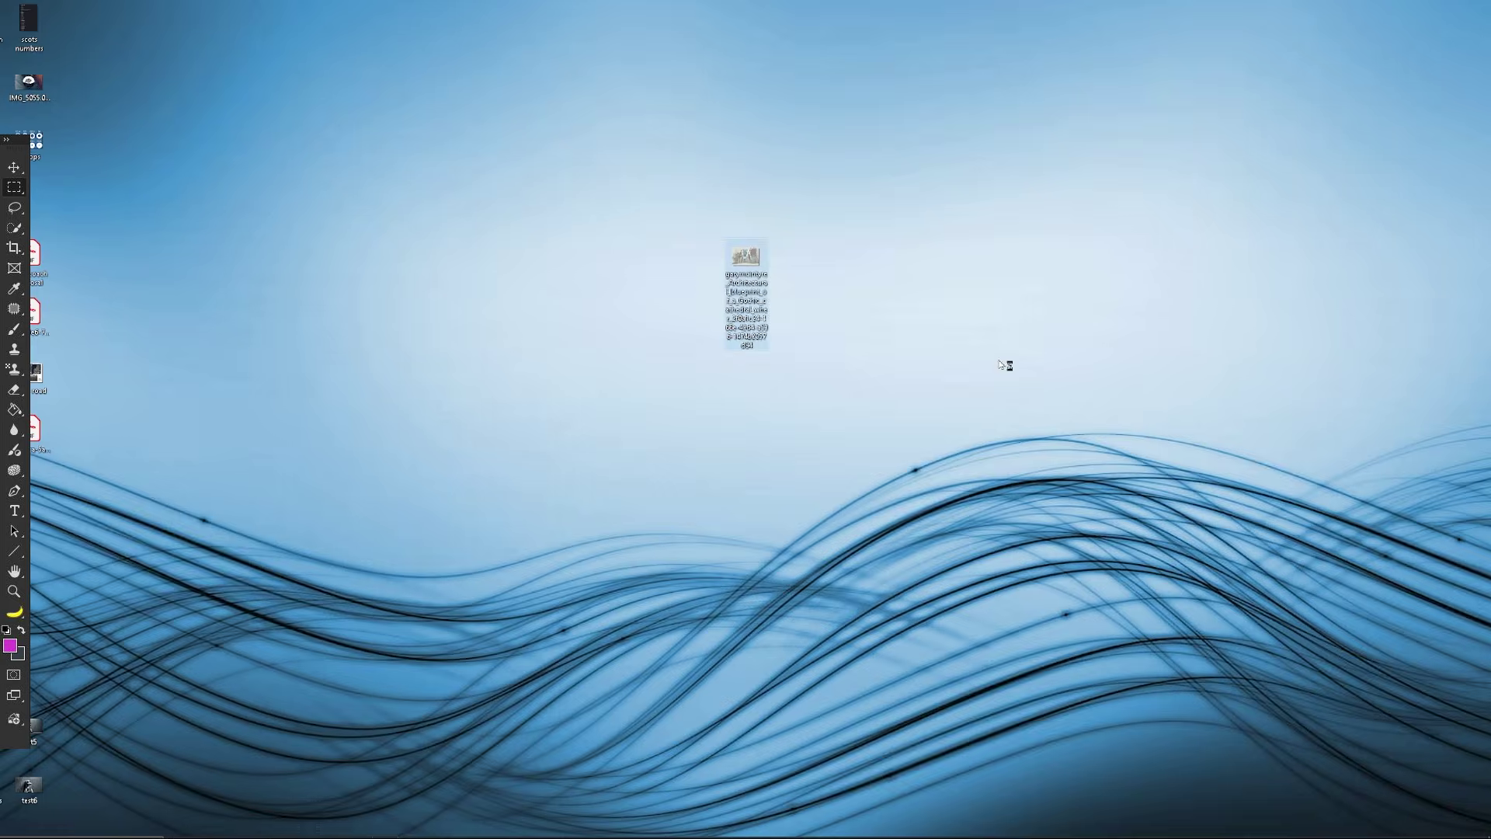
double_click(746, 258)
click(1122, 45)
drag(755, 256, 2, 9)
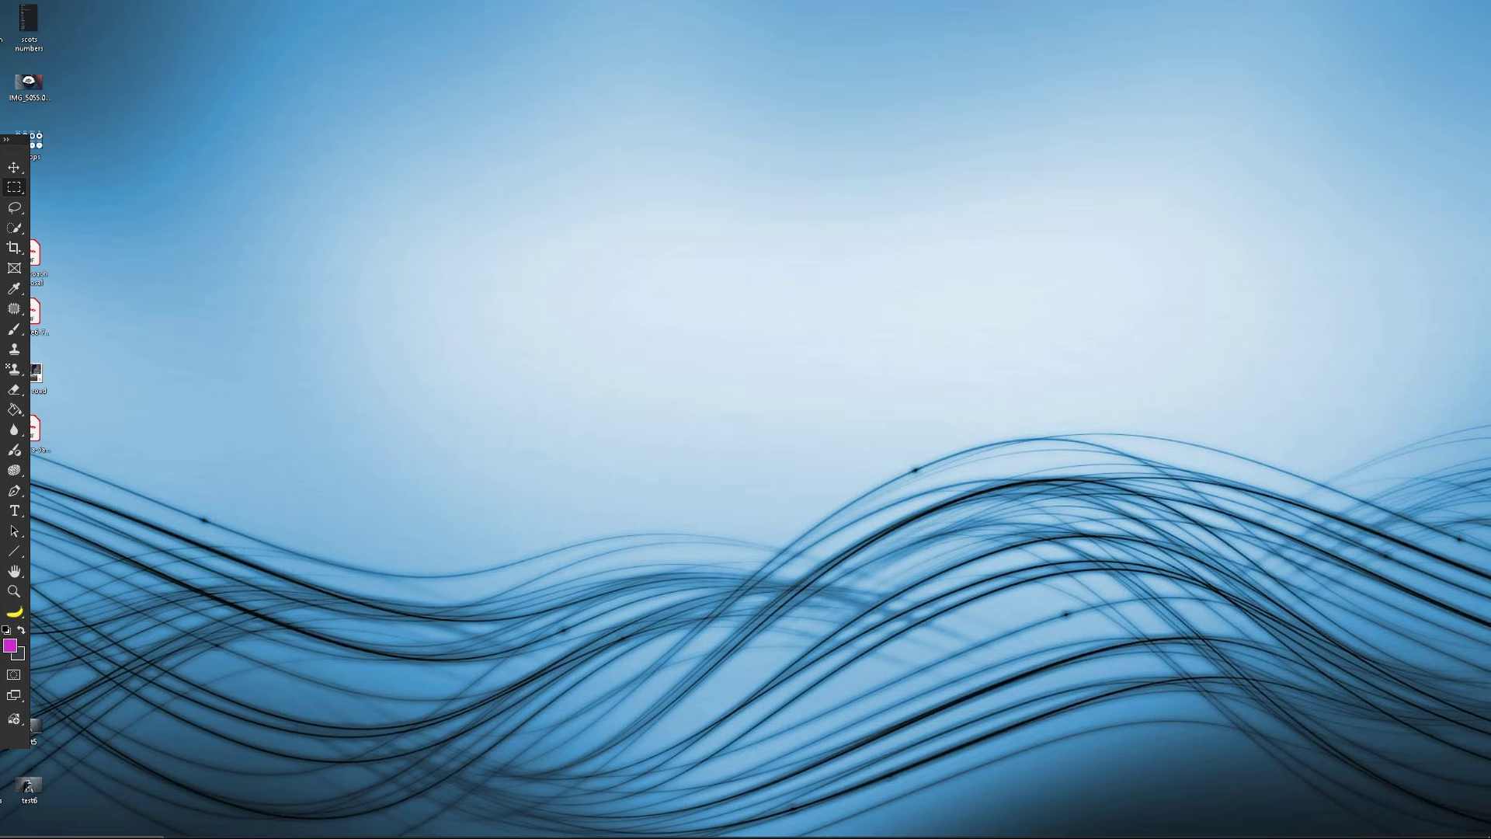
key(super+d)
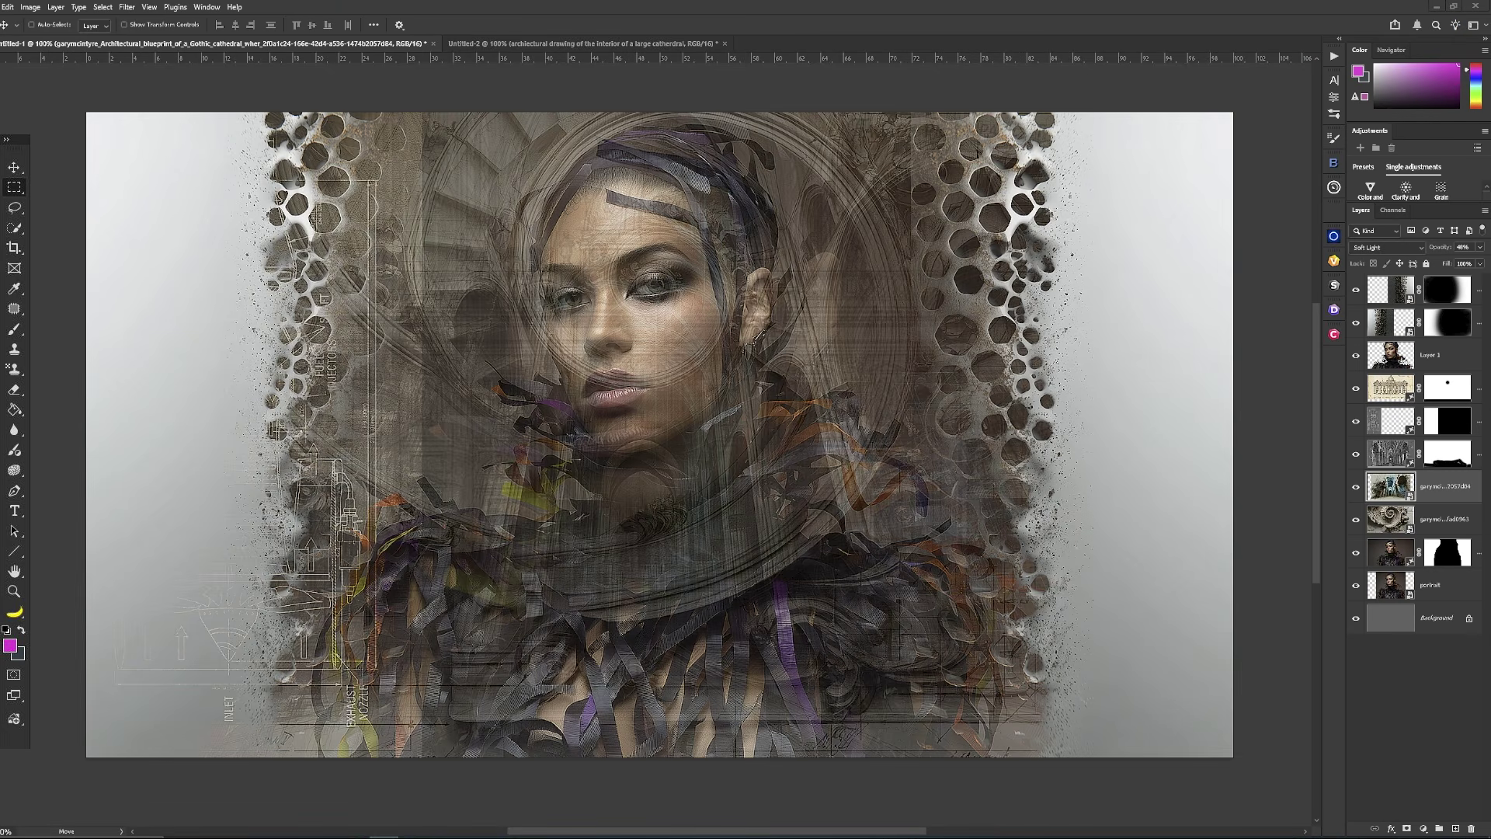
Place two abstract technical barcode graphics above the Gothic cathedral blueprint and blend both with Screen
key(Return)
key(alt+shift+s)
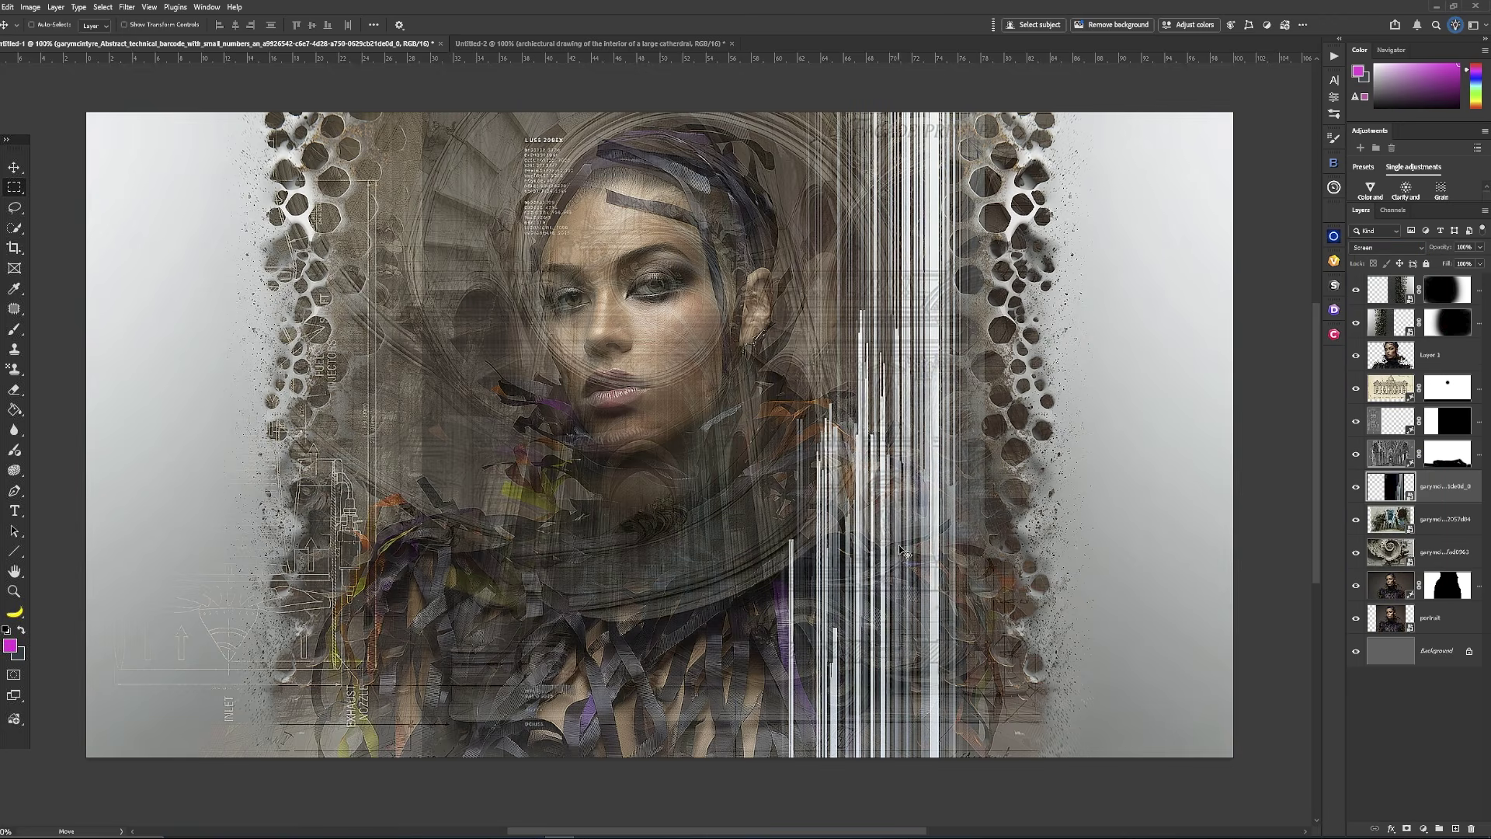
key(Return)
click(1387, 247)
click(1390, 361)
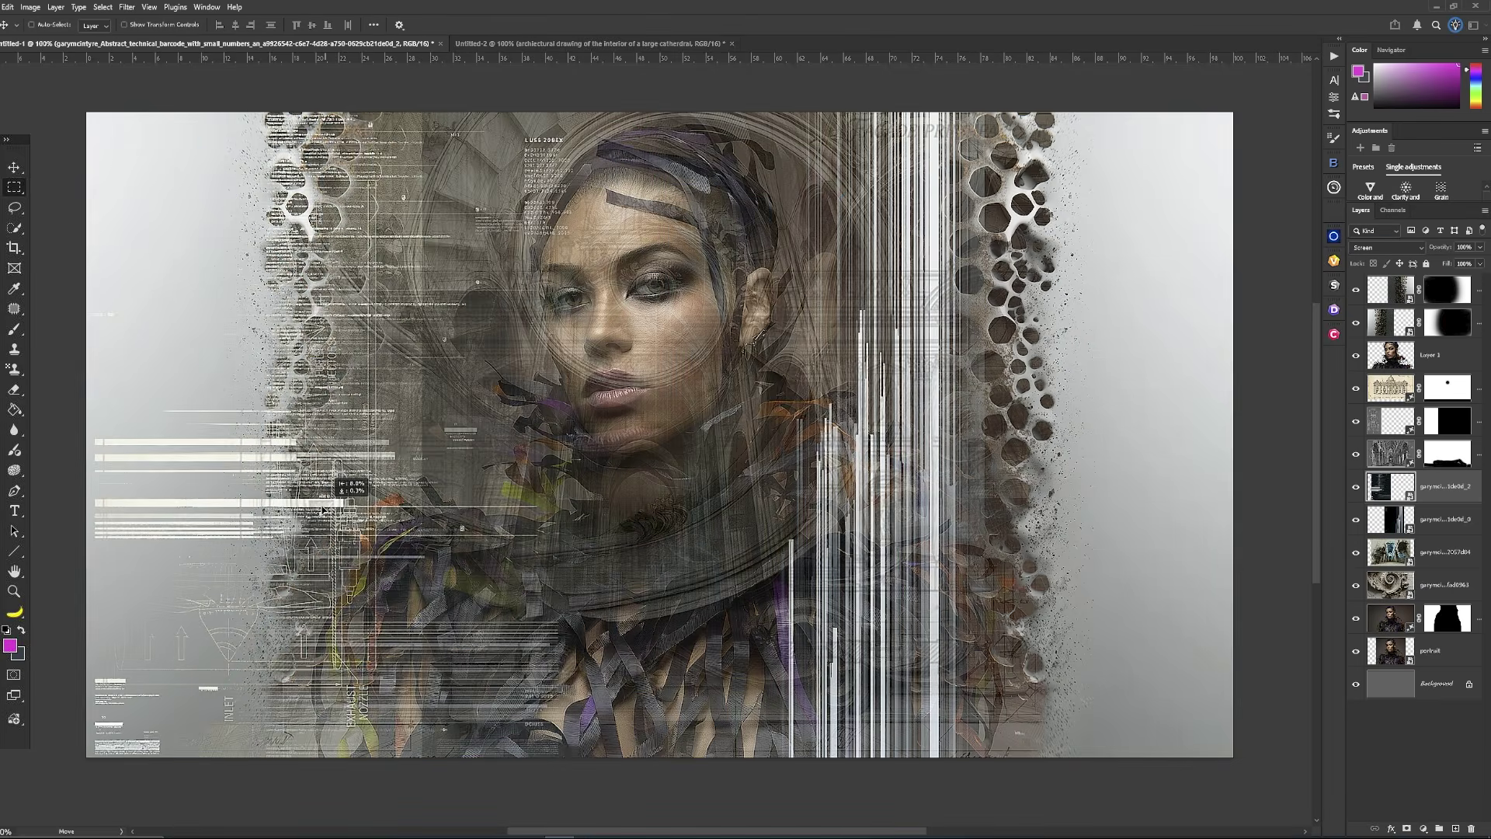
Place the polygon geometry graphic above the barcodes, blend it with Screen and move it to the left side of the woman's face
key(Return)
click(1387, 247)
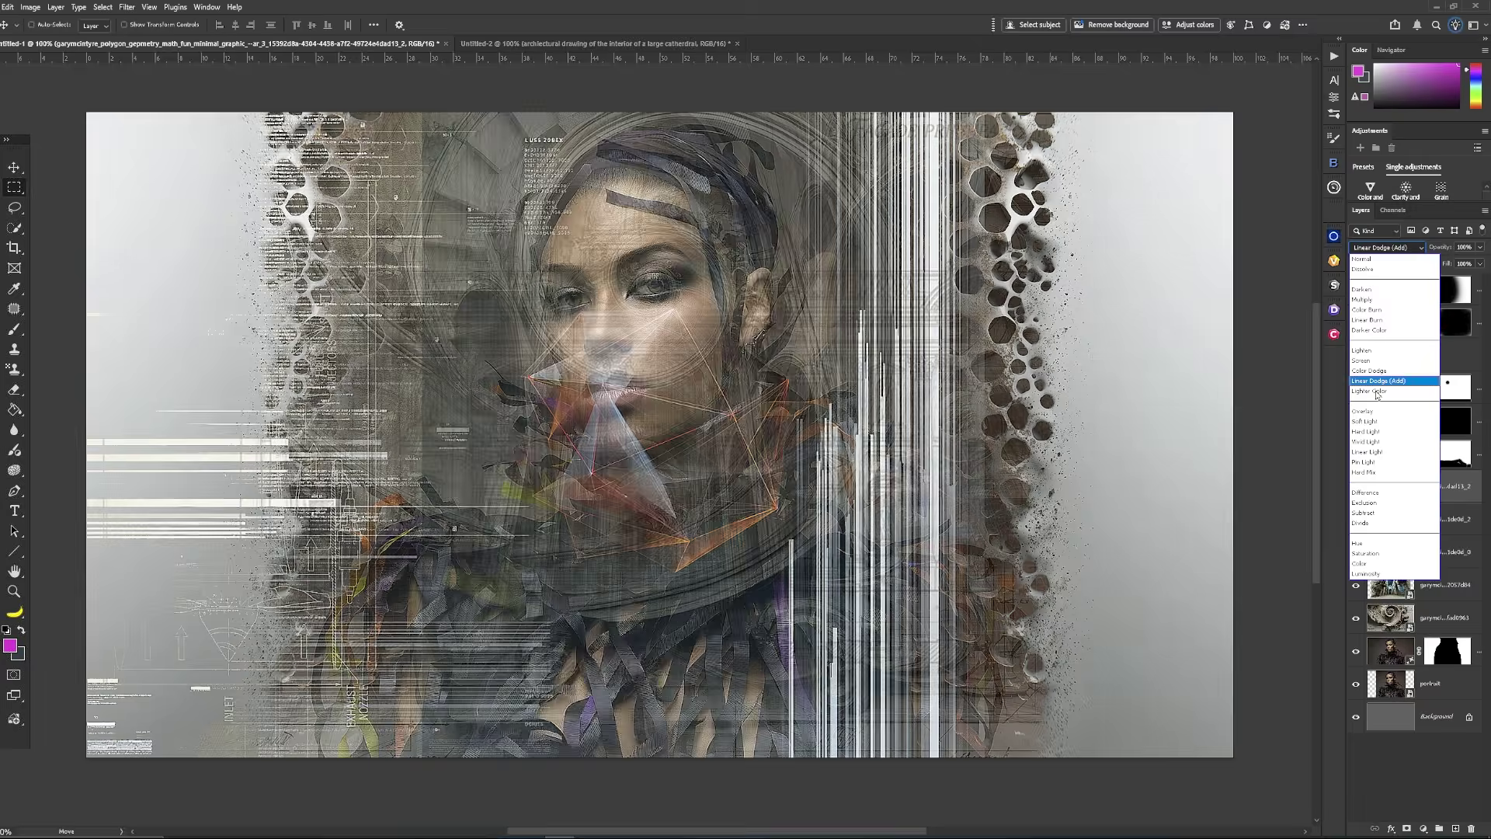
click(1391, 361)
drag(1196, 334, 592, 339)
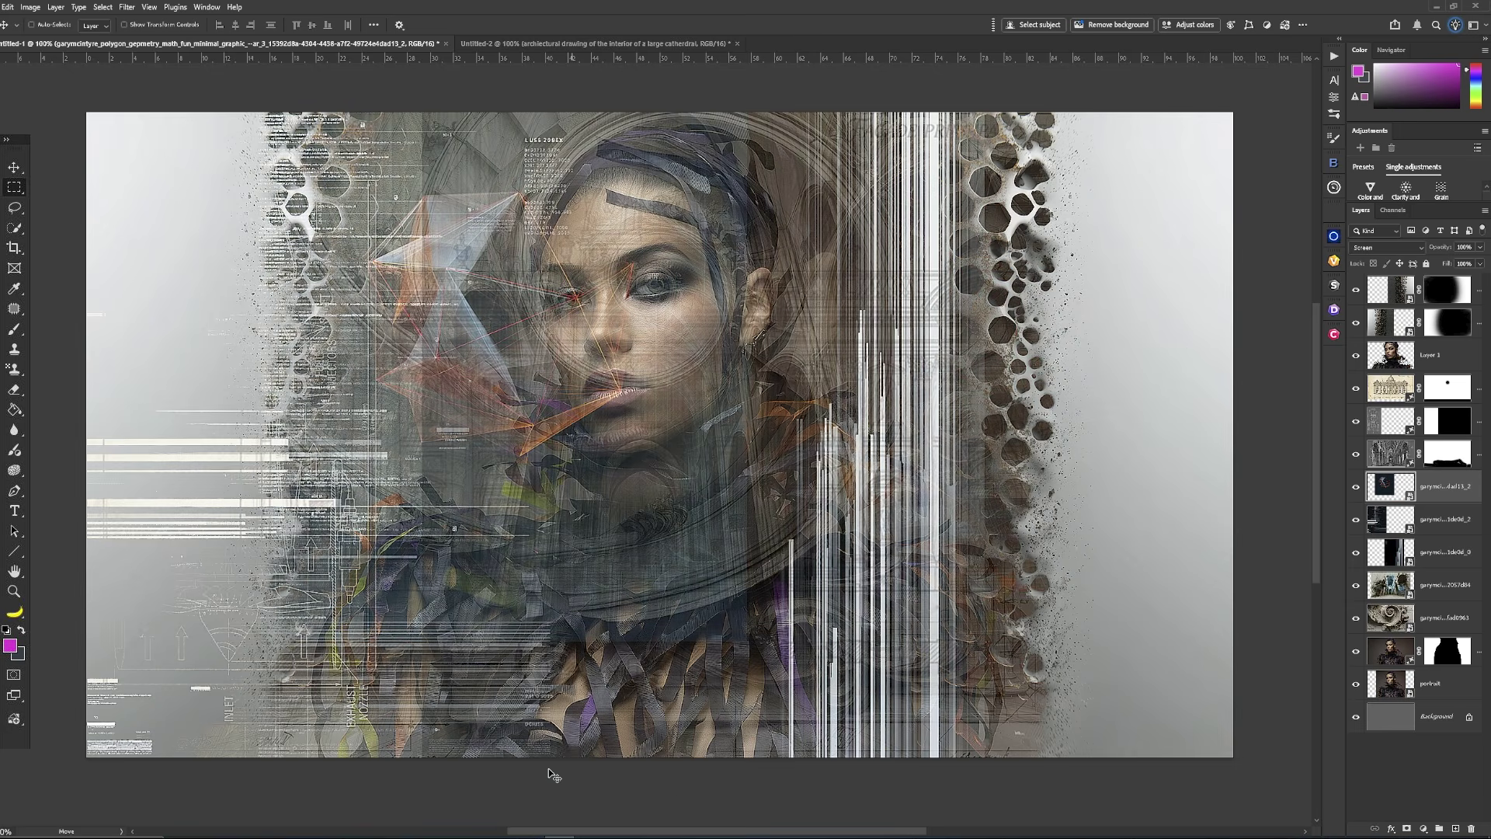
Add a layer mask to the polygon graphic, paint black over its unwanted parts and reduce the layer's opacity
key(b)
click(1406, 830)
drag(799, 183, 373, 650)
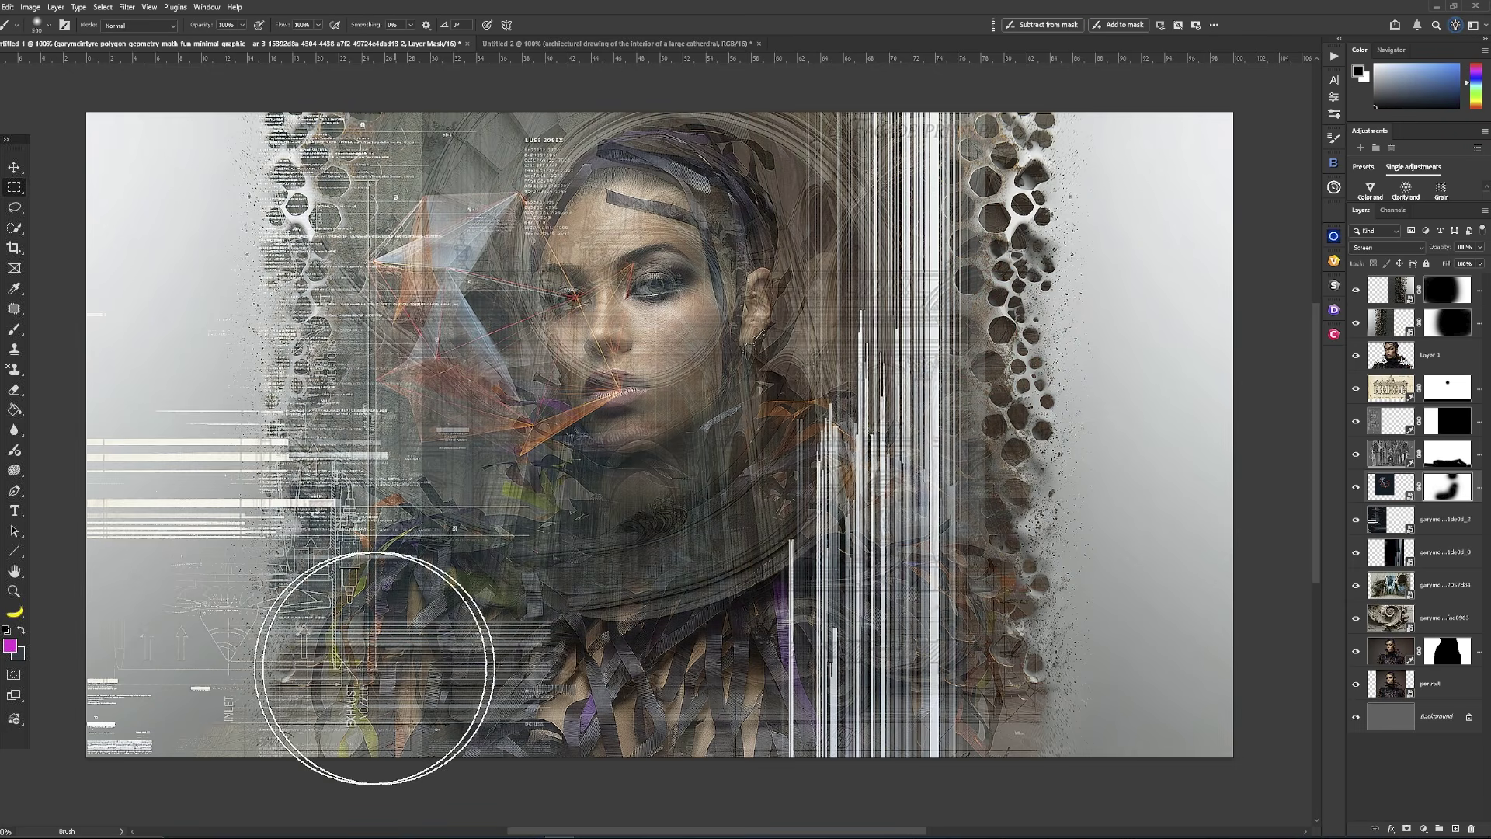
click(1481, 247)
key(ctrl+z)
key(ctrl+z)
key(ctrl+z)
key(ctrl+z)
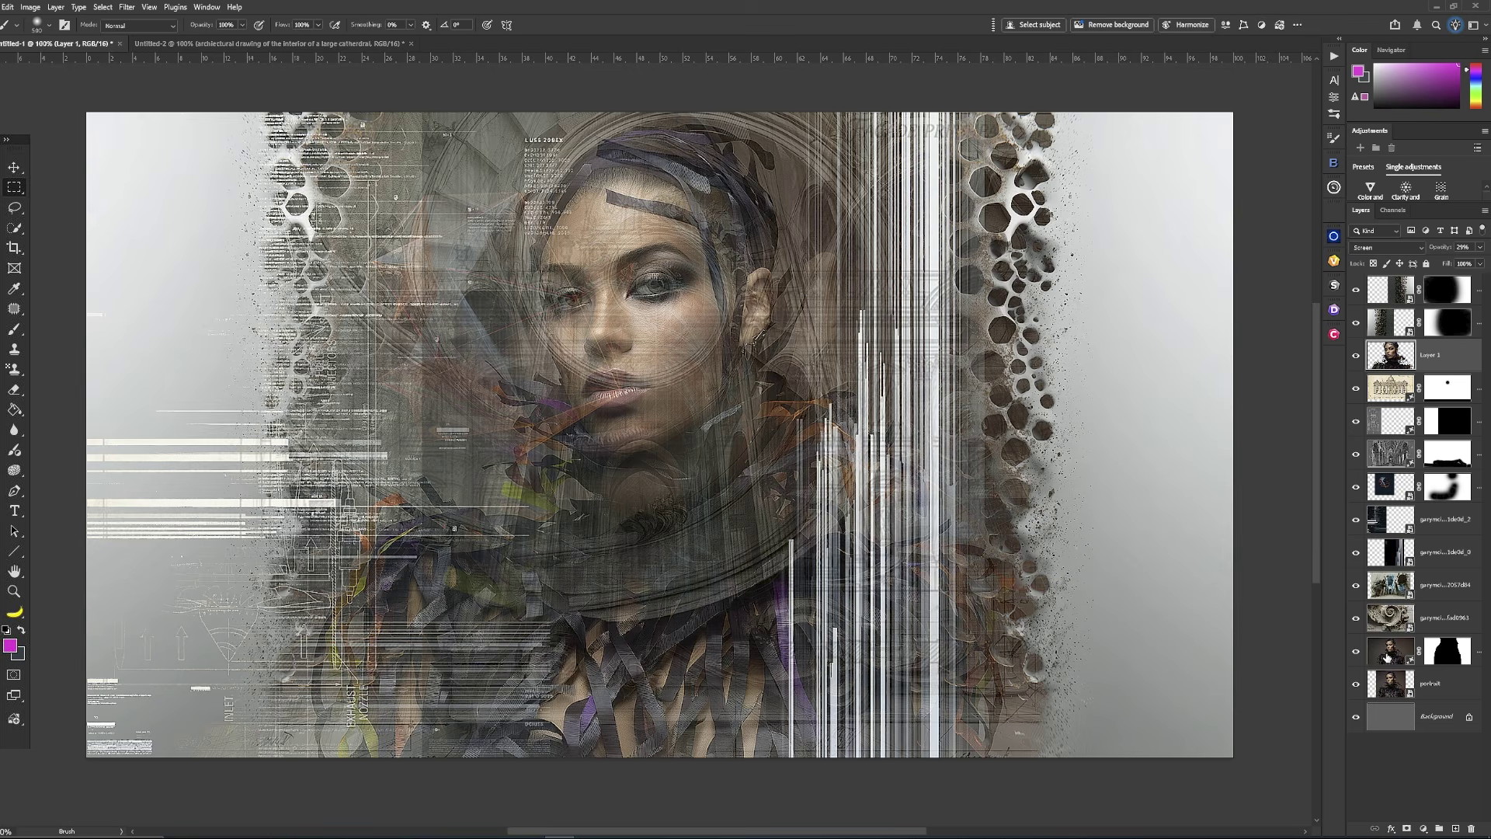
Copy rectangular pieces of the portrait's eyes and lips onto new layers and move both directly beneath the cutout
click(14, 187)
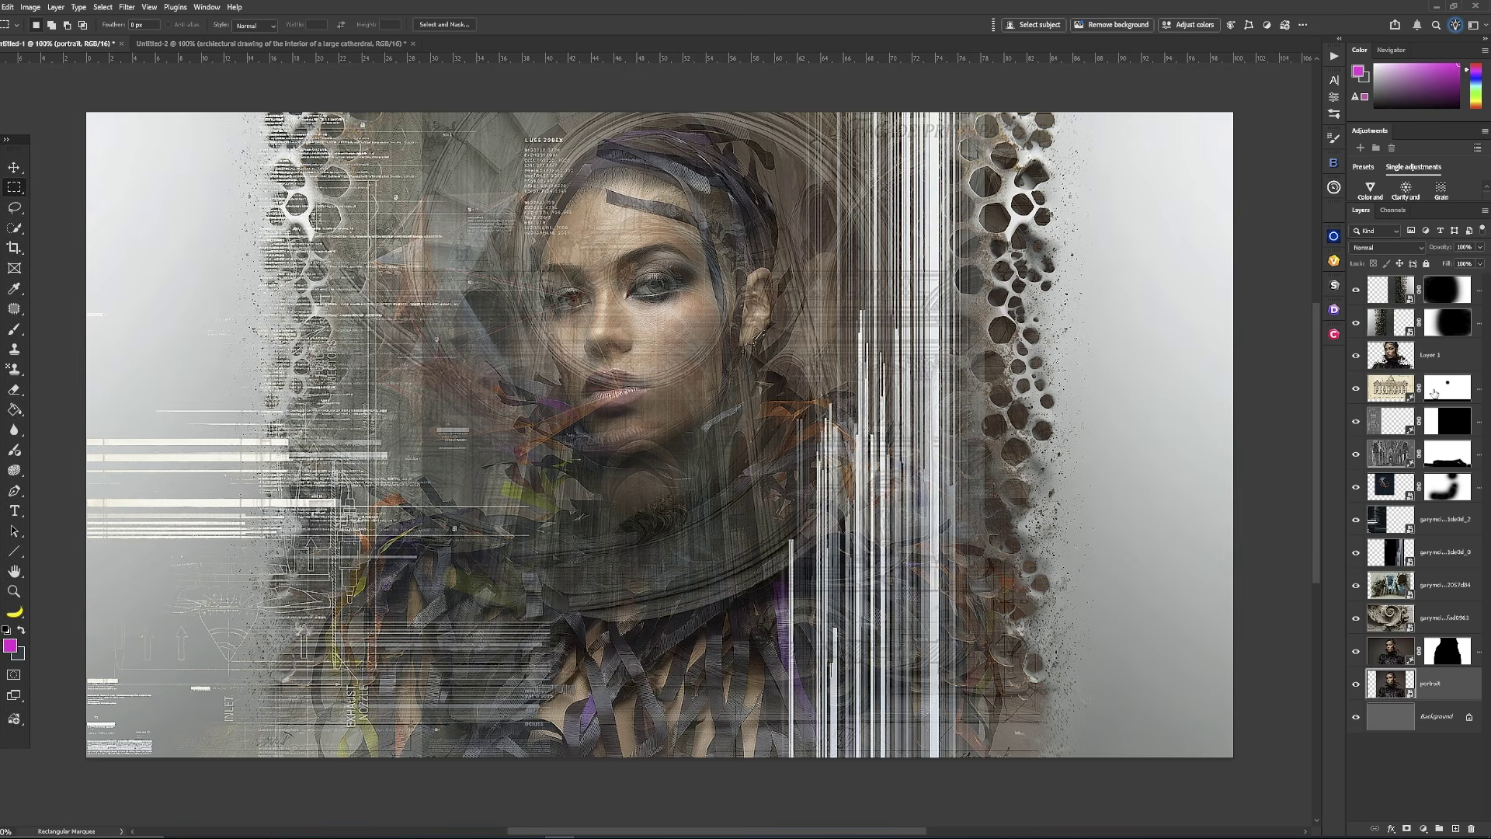
click(1460, 487)
click(1394, 685)
key(ctrl+shift+alt+n)
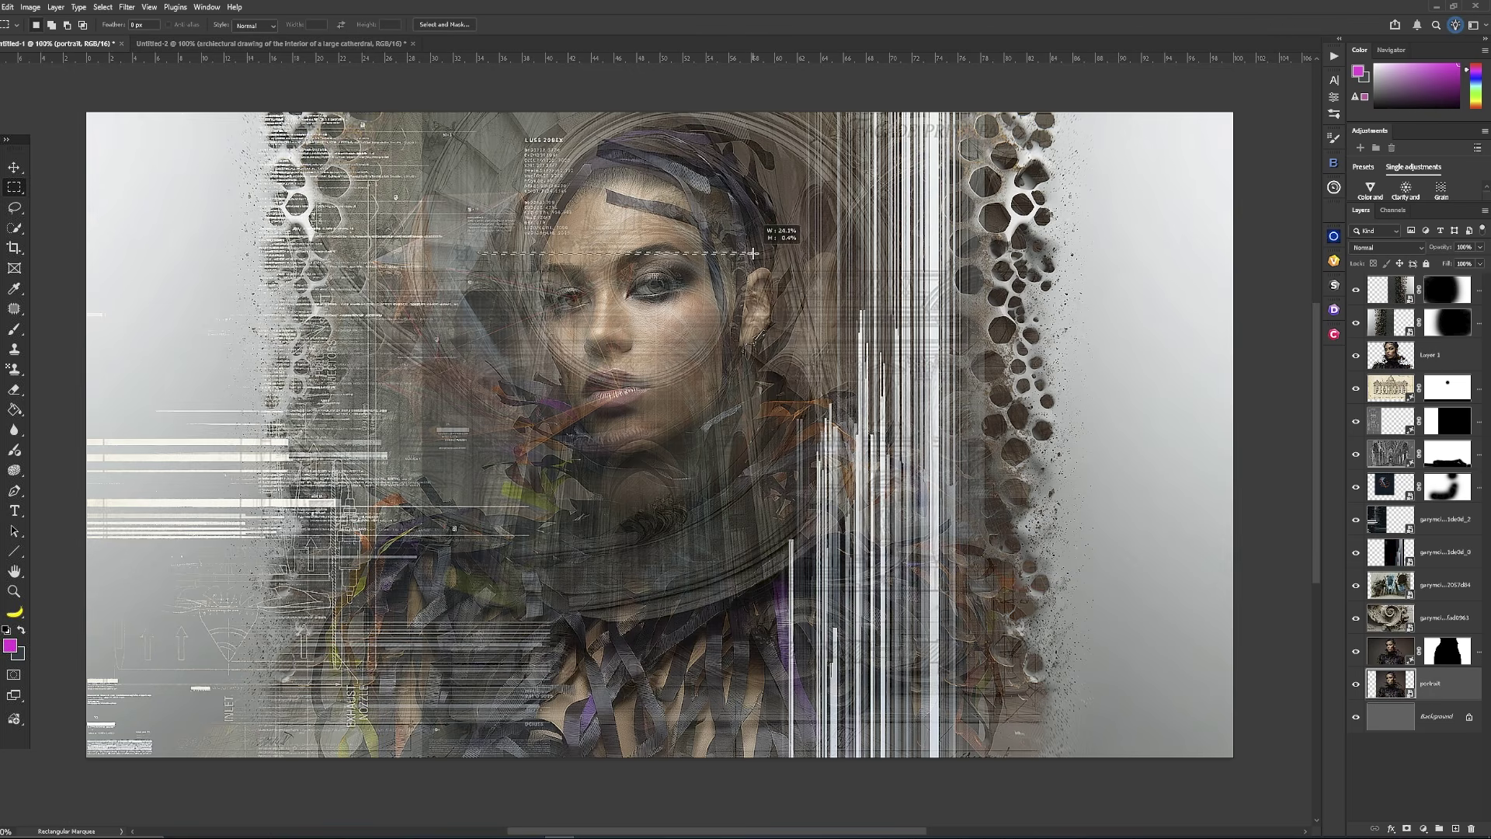
click(1398, 722)
drag(569, 415, 669, 358)
key(ctrl+j)
shift+click(1433, 685)
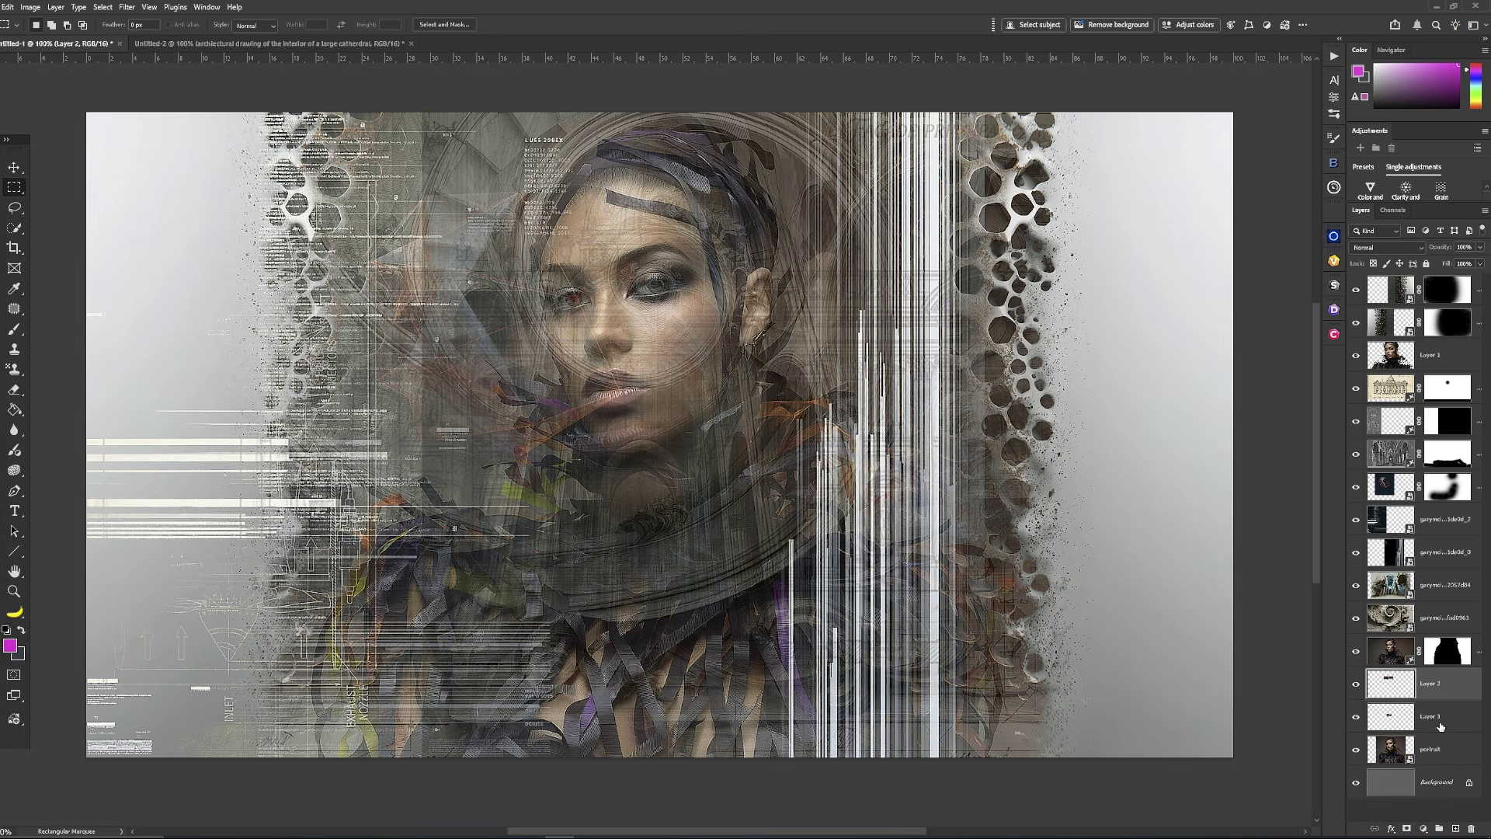
drag(1437, 724, 1438, 374)
Copy a narrow full-height vertical strip of the portrait beside the face onto a new layer and move it beneath the eye strip
click(1429, 748)
drag(710, 113, 744, 757)
key(ctrl+j)
drag(1436, 748, 1481, 408)
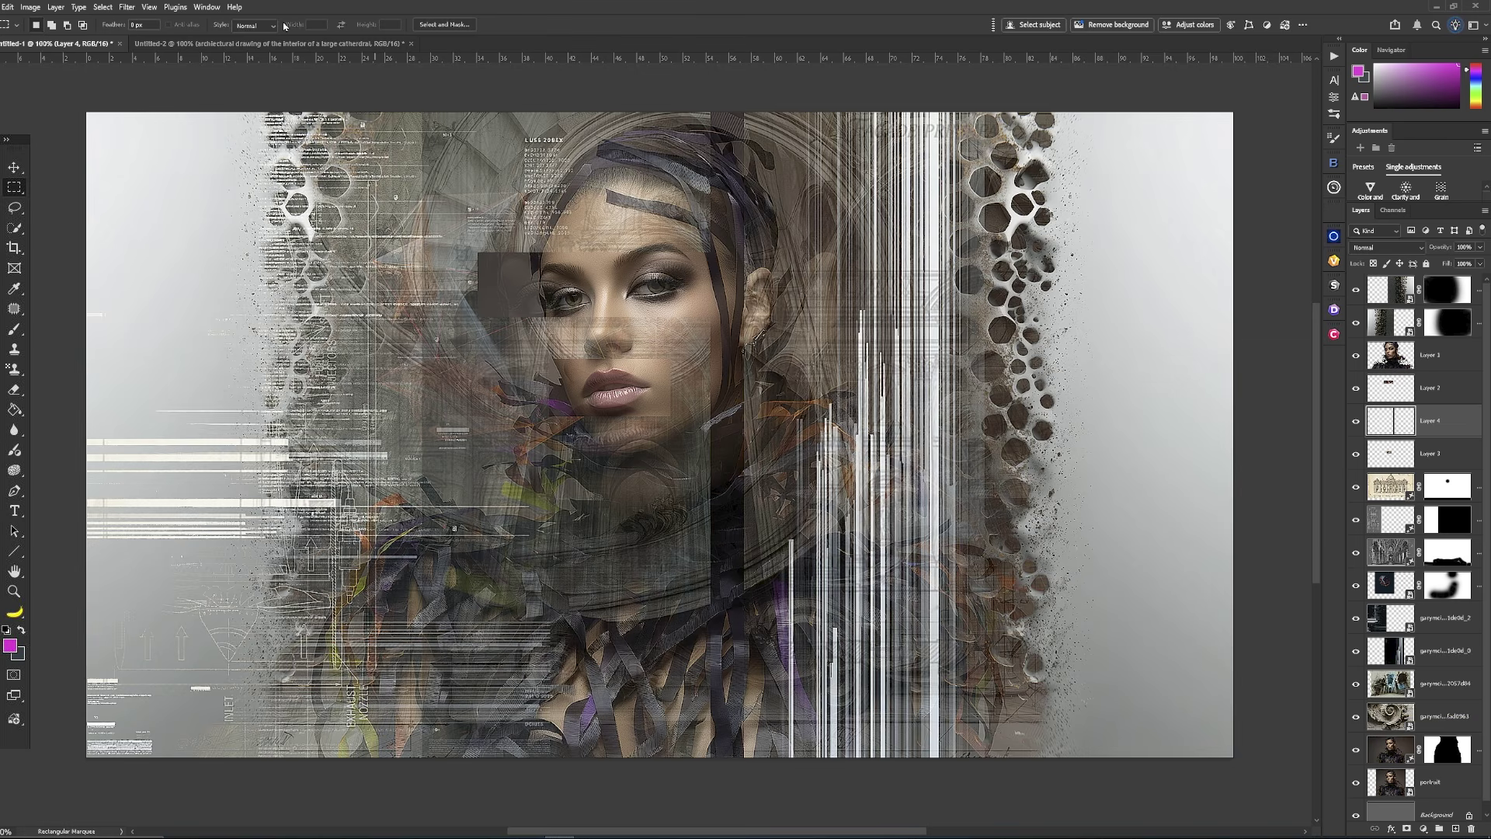
Mark the Gothic cathedral blueprint layer with the Green color label
click(271, 44)
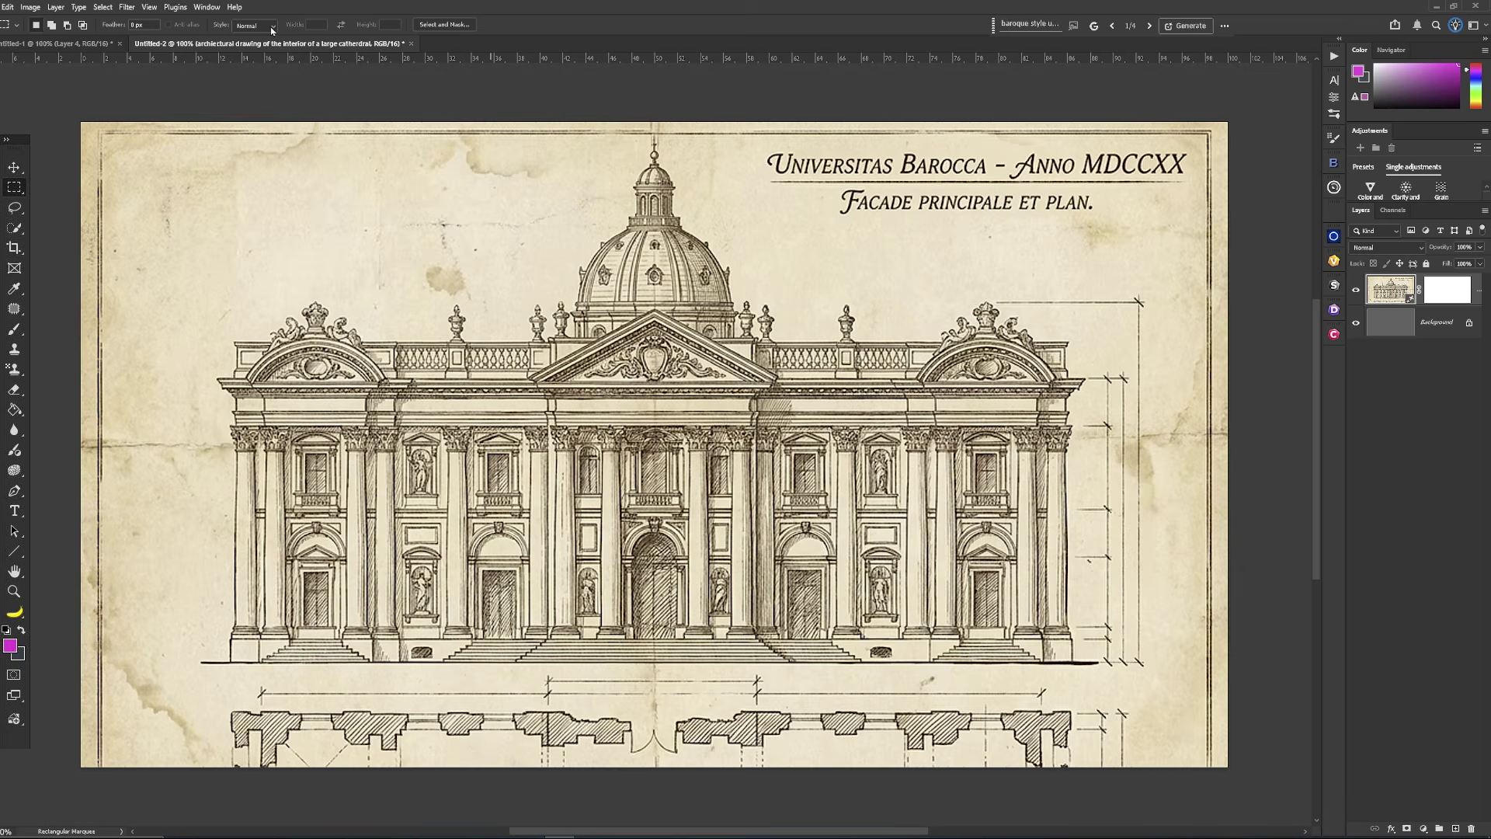
click(90, 44)
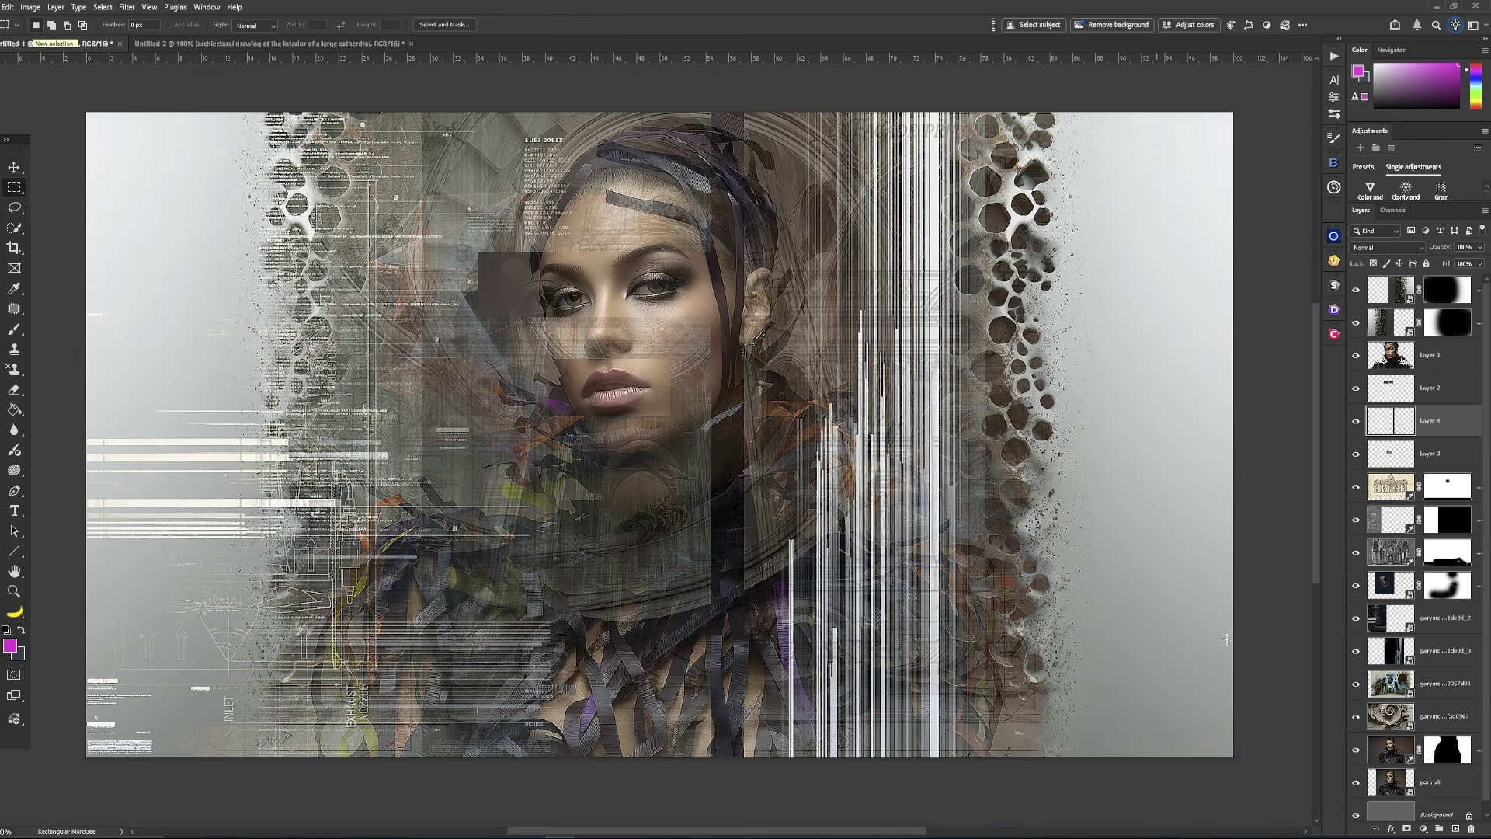
click(1426, 688)
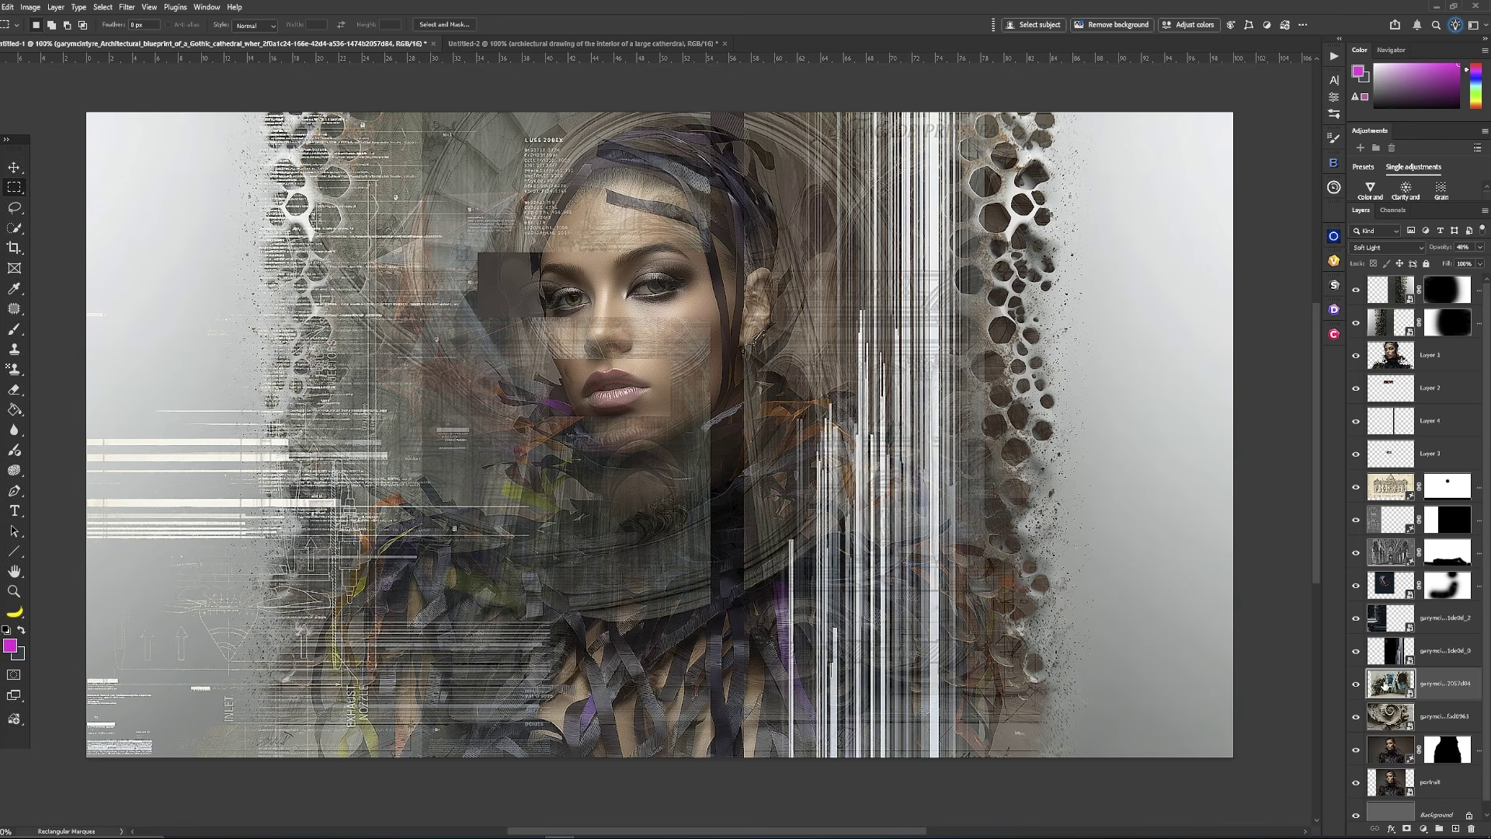
right_click(1353, 698)
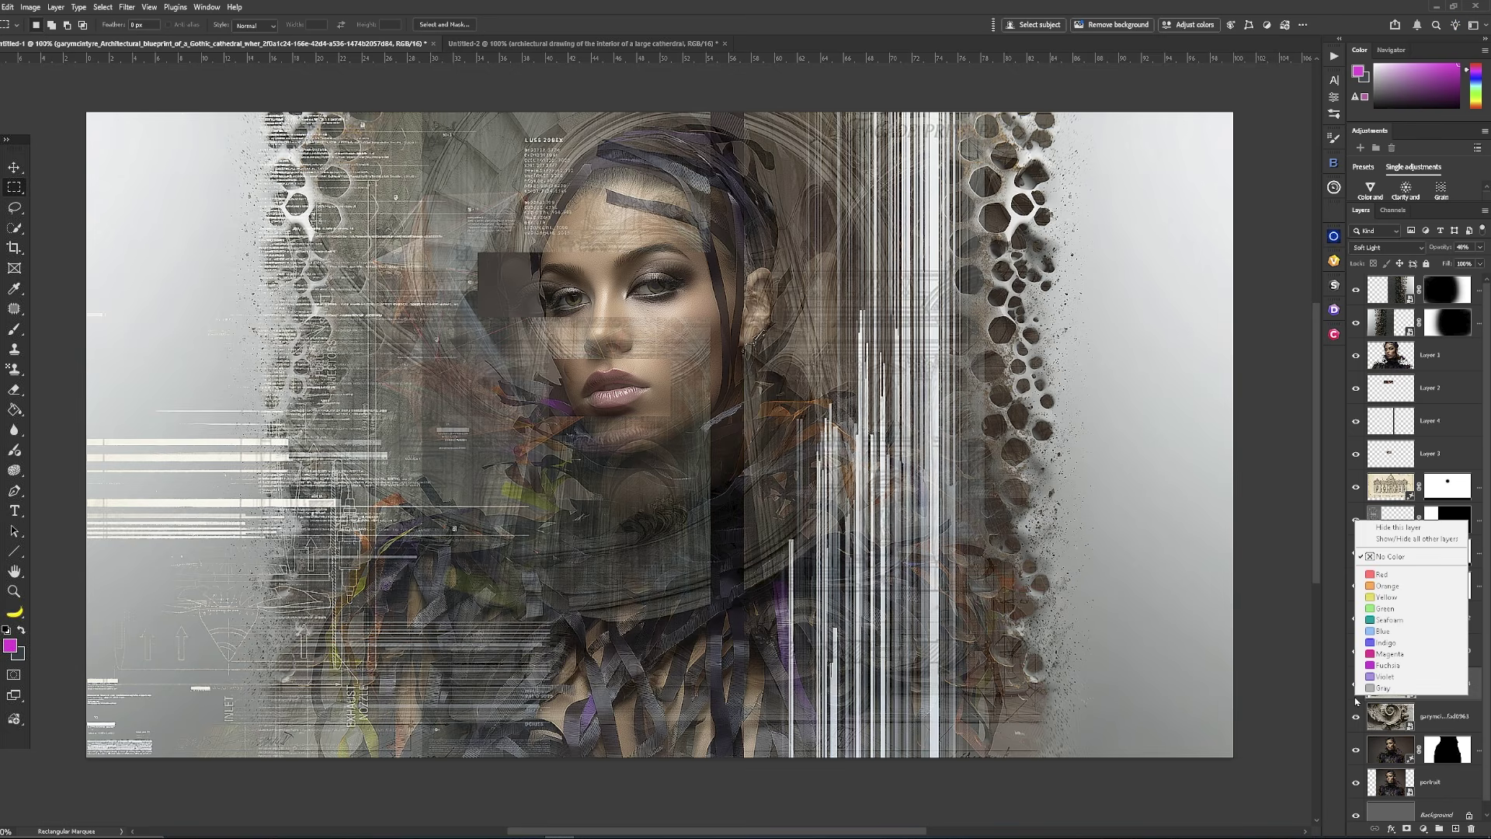
click(1381, 609)
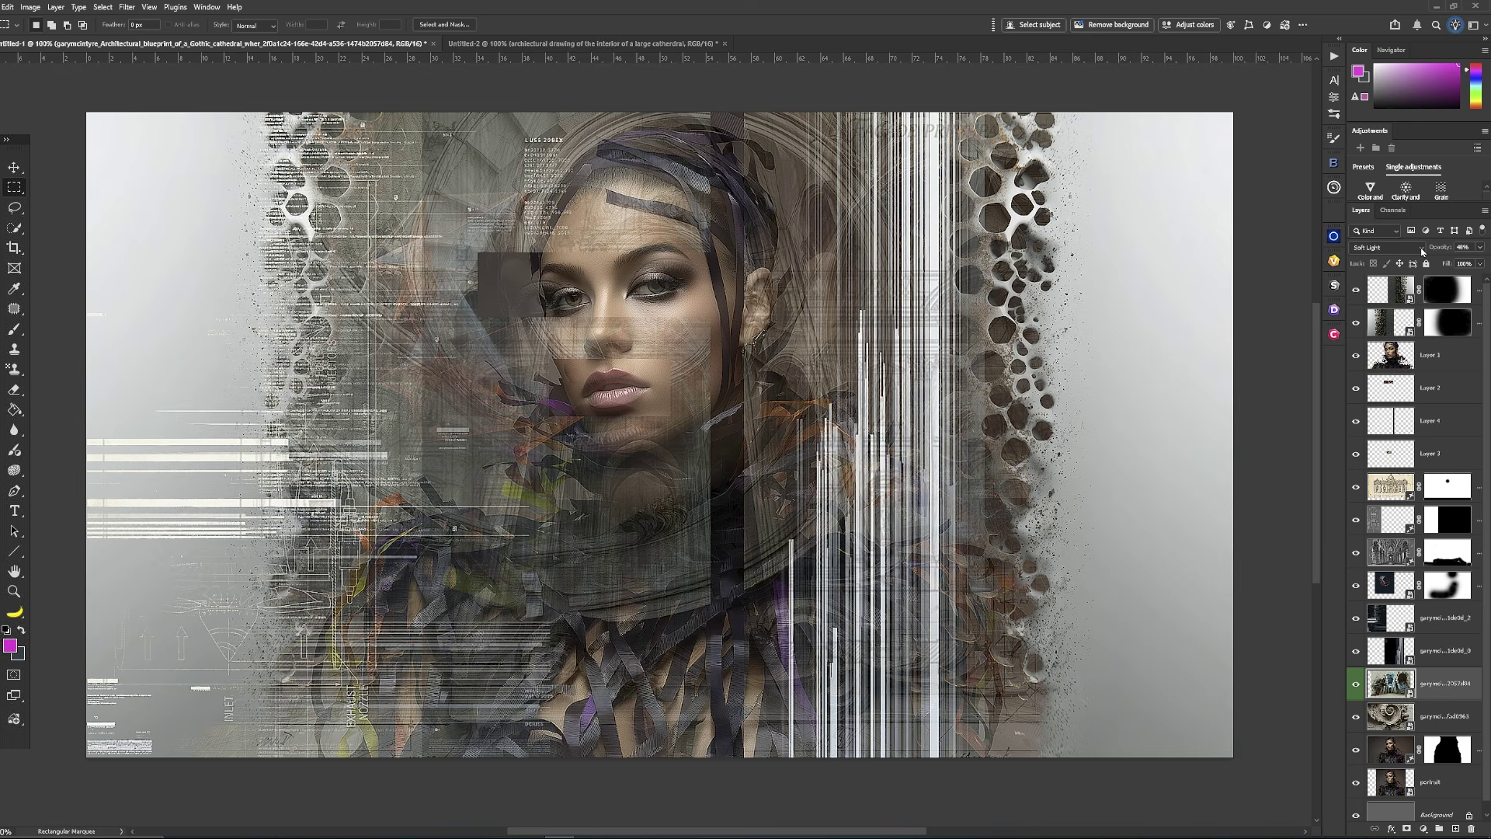
Set the Gothic cathedral blueprint layer to Normal blending at 100% opacity
click(1423, 251)
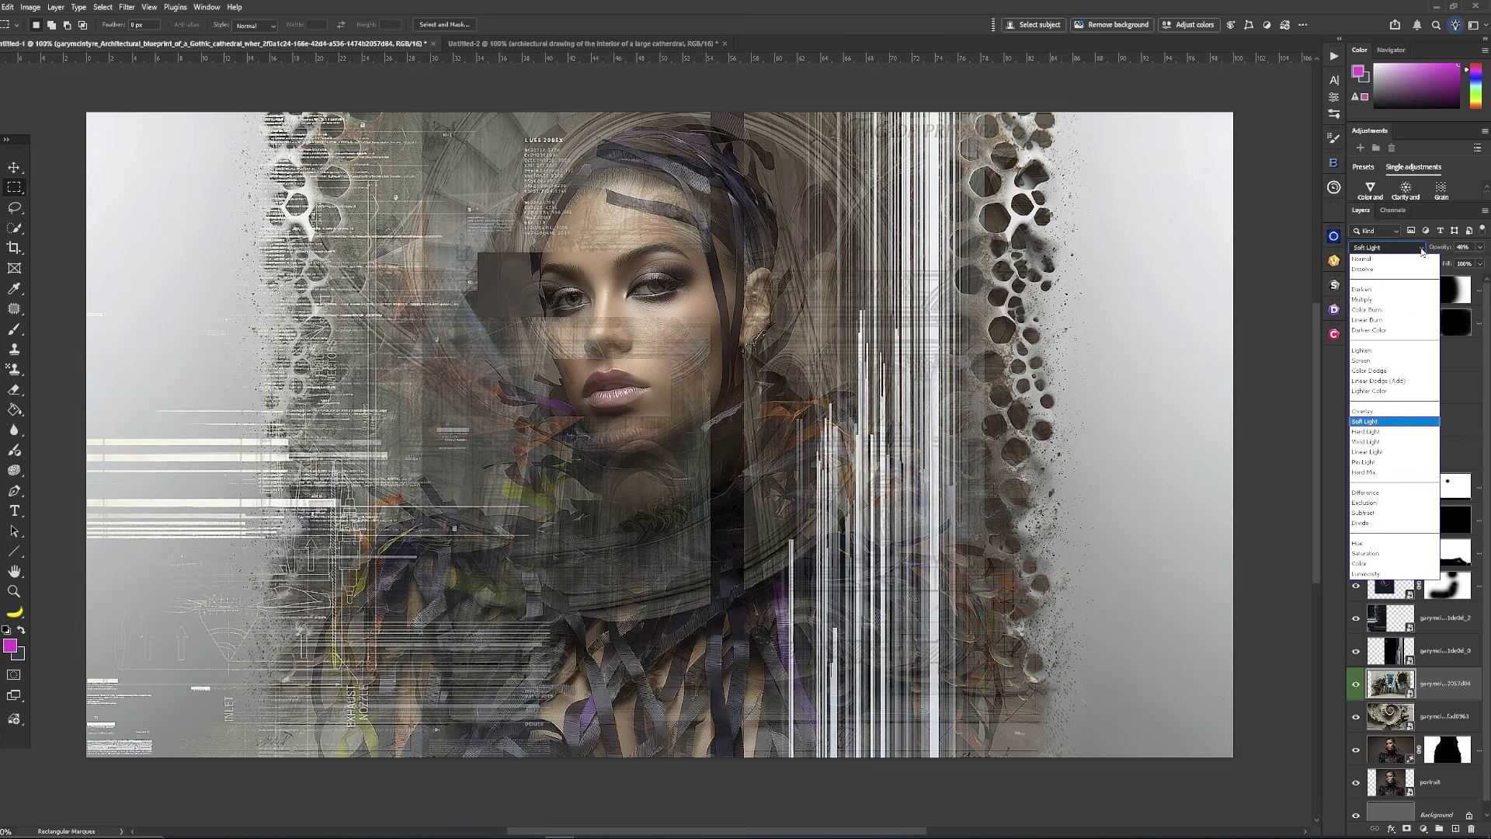
click(1418, 259)
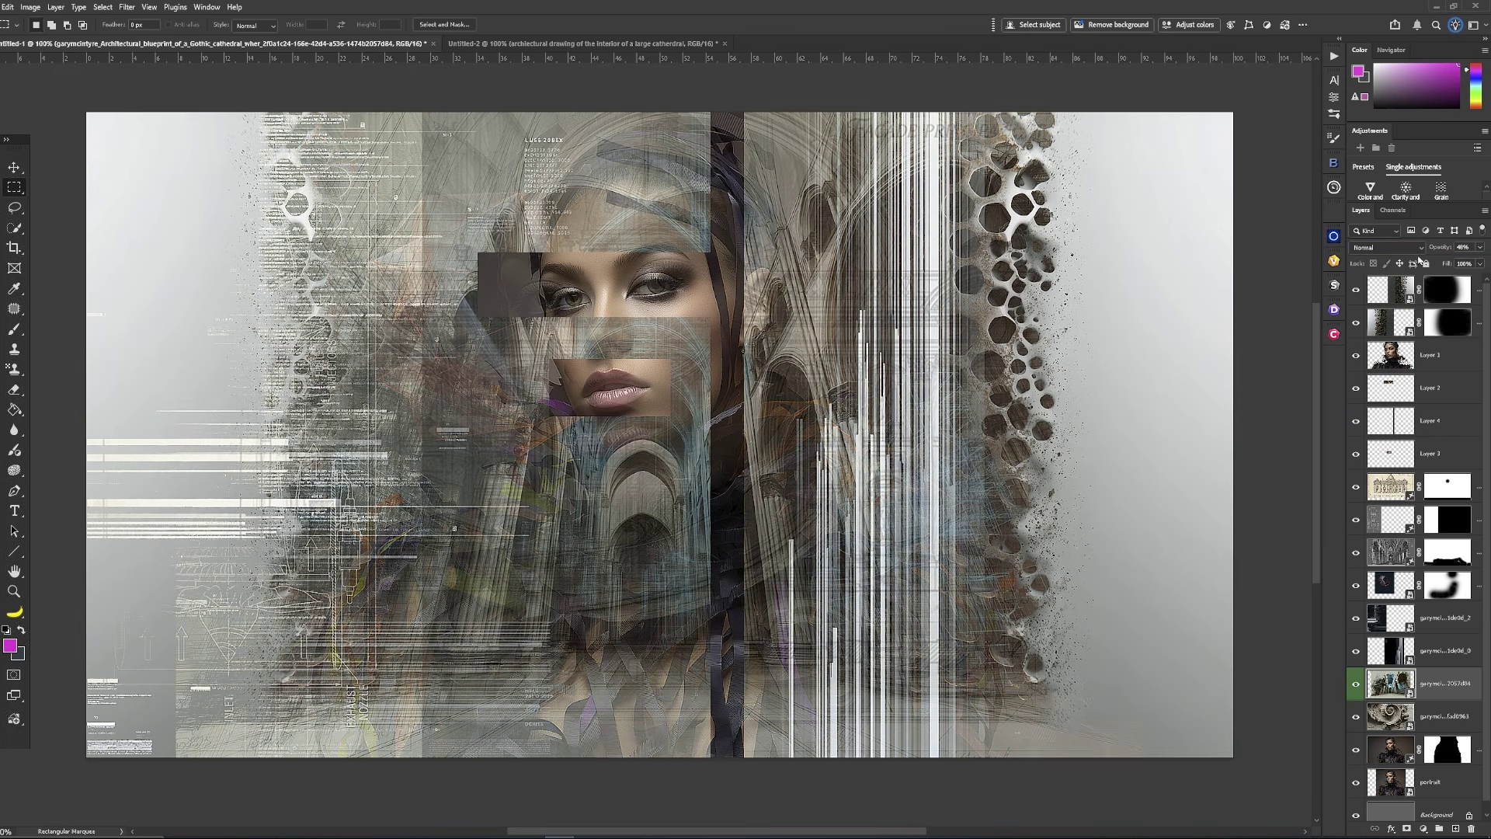
click(1480, 247)
drag(1455, 264, 1483, 262)
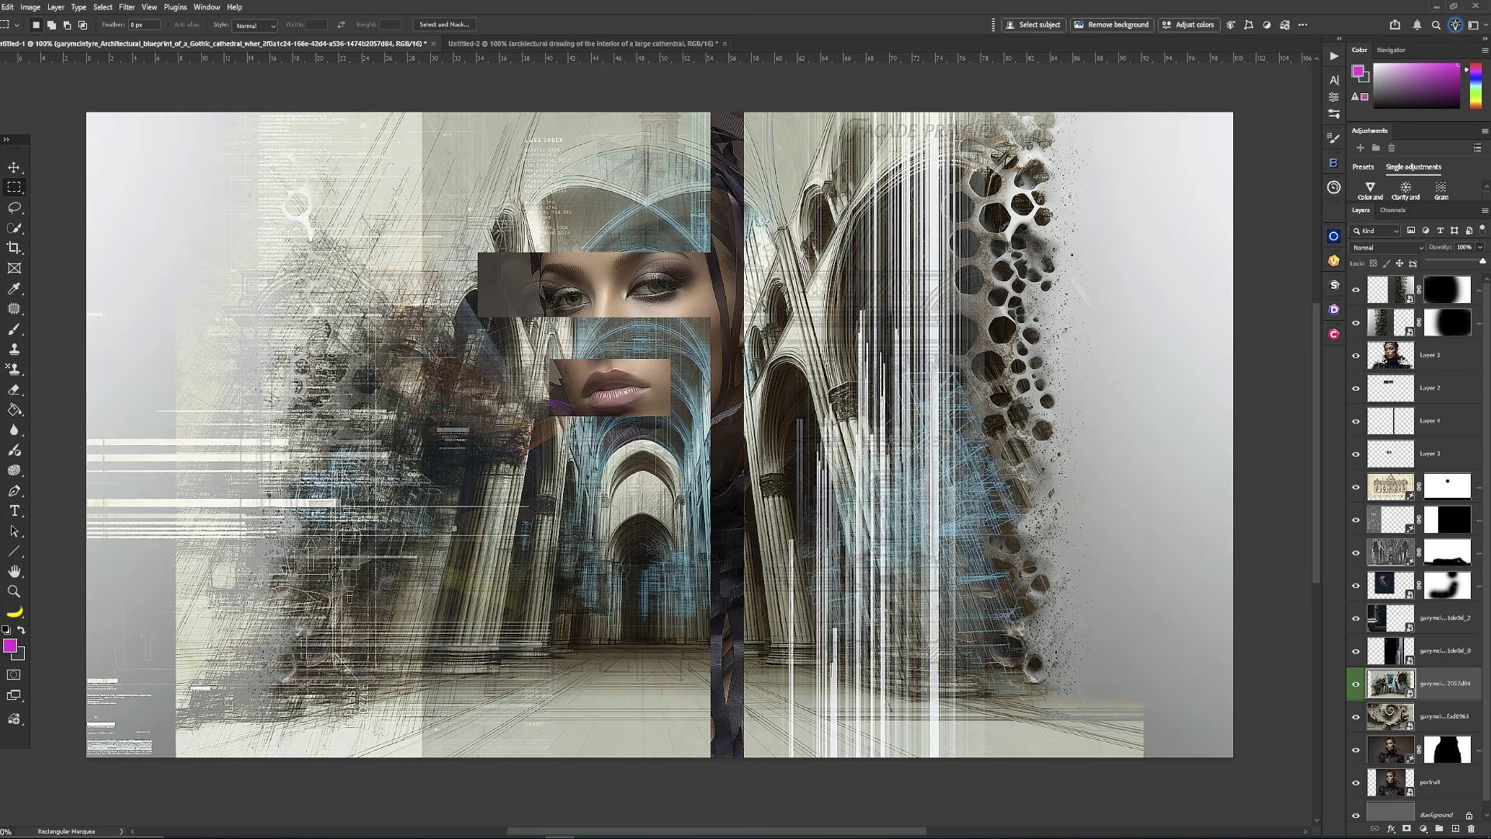
Quick-export the full-strength Gothic cathedral blueprint layer as a JPG to the desktop, completing the start of its file name
click(1485, 211)
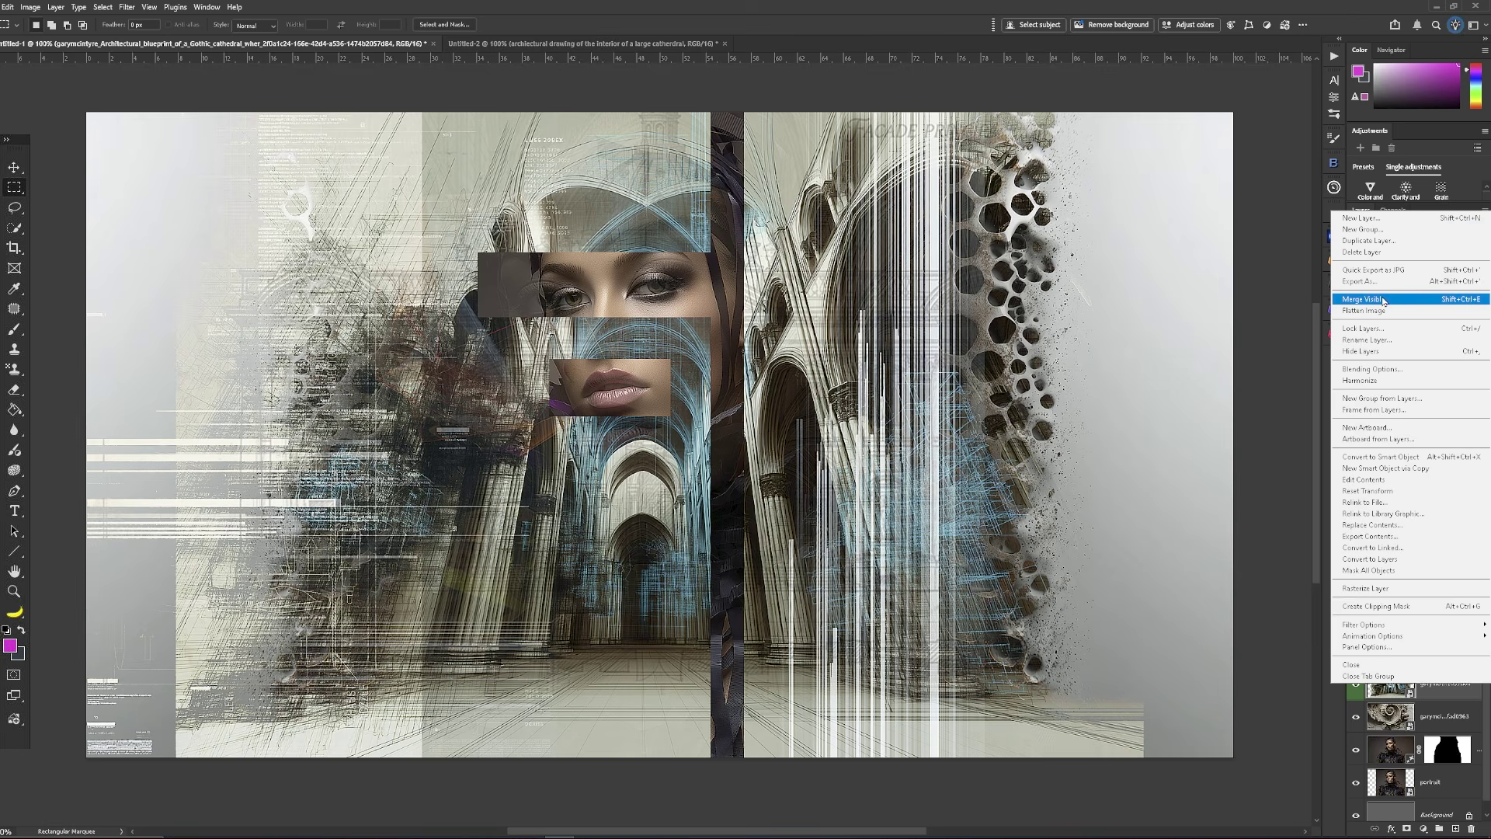
click(1391, 271)
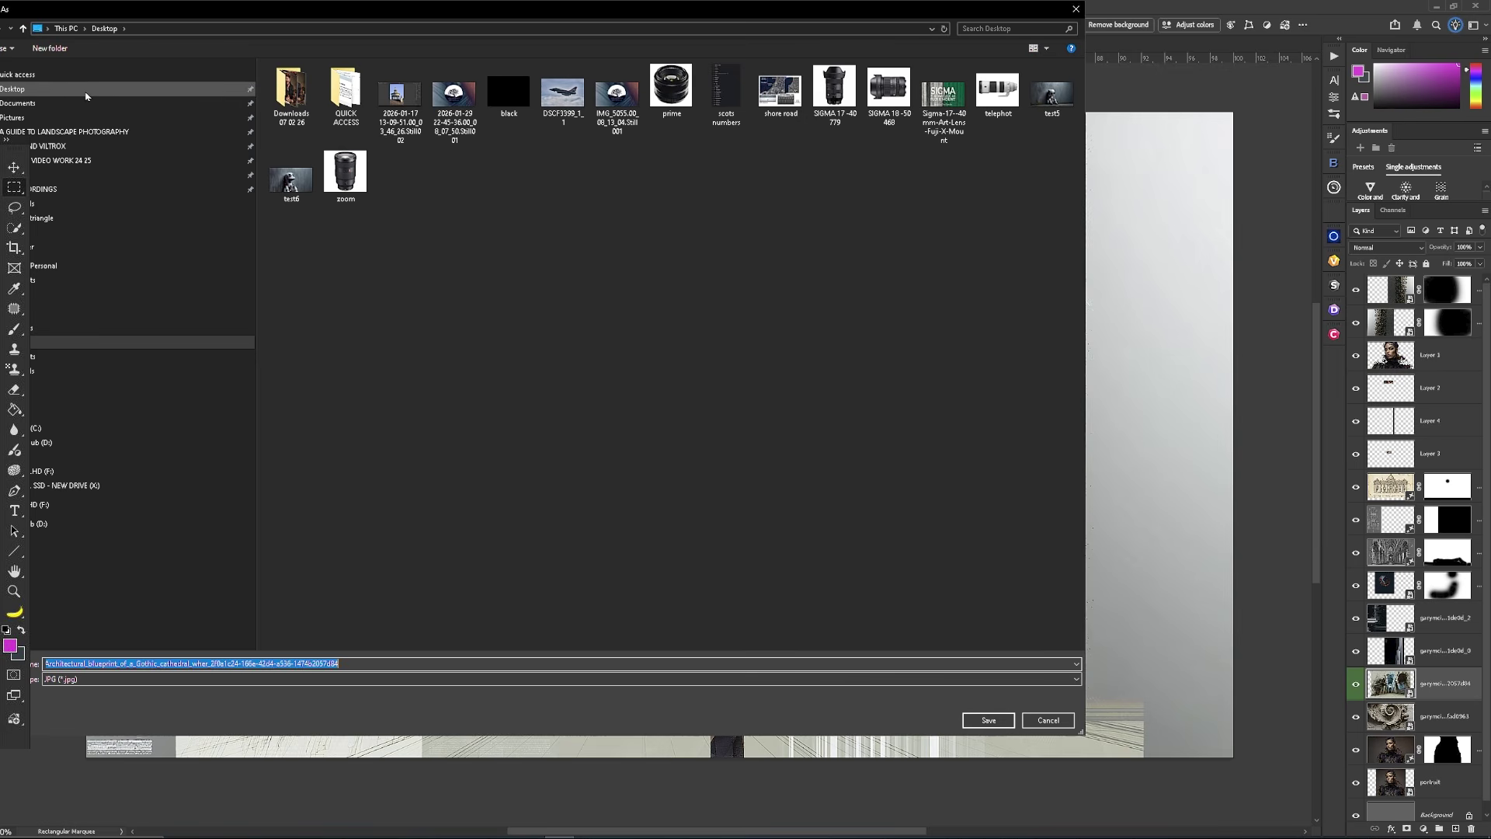
key(Home)
text(garymcintyre_)
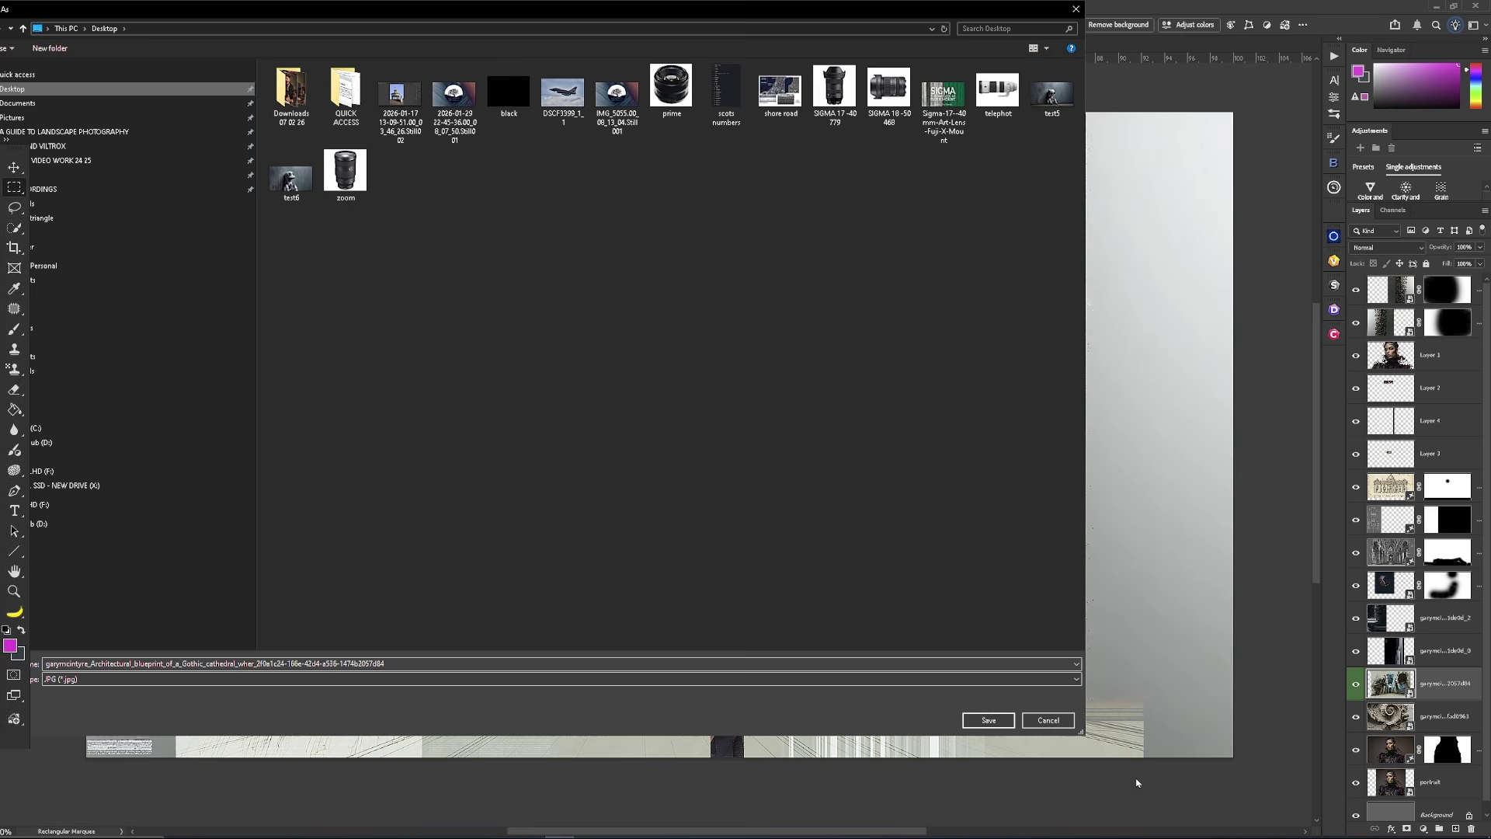
click(1004, 725)
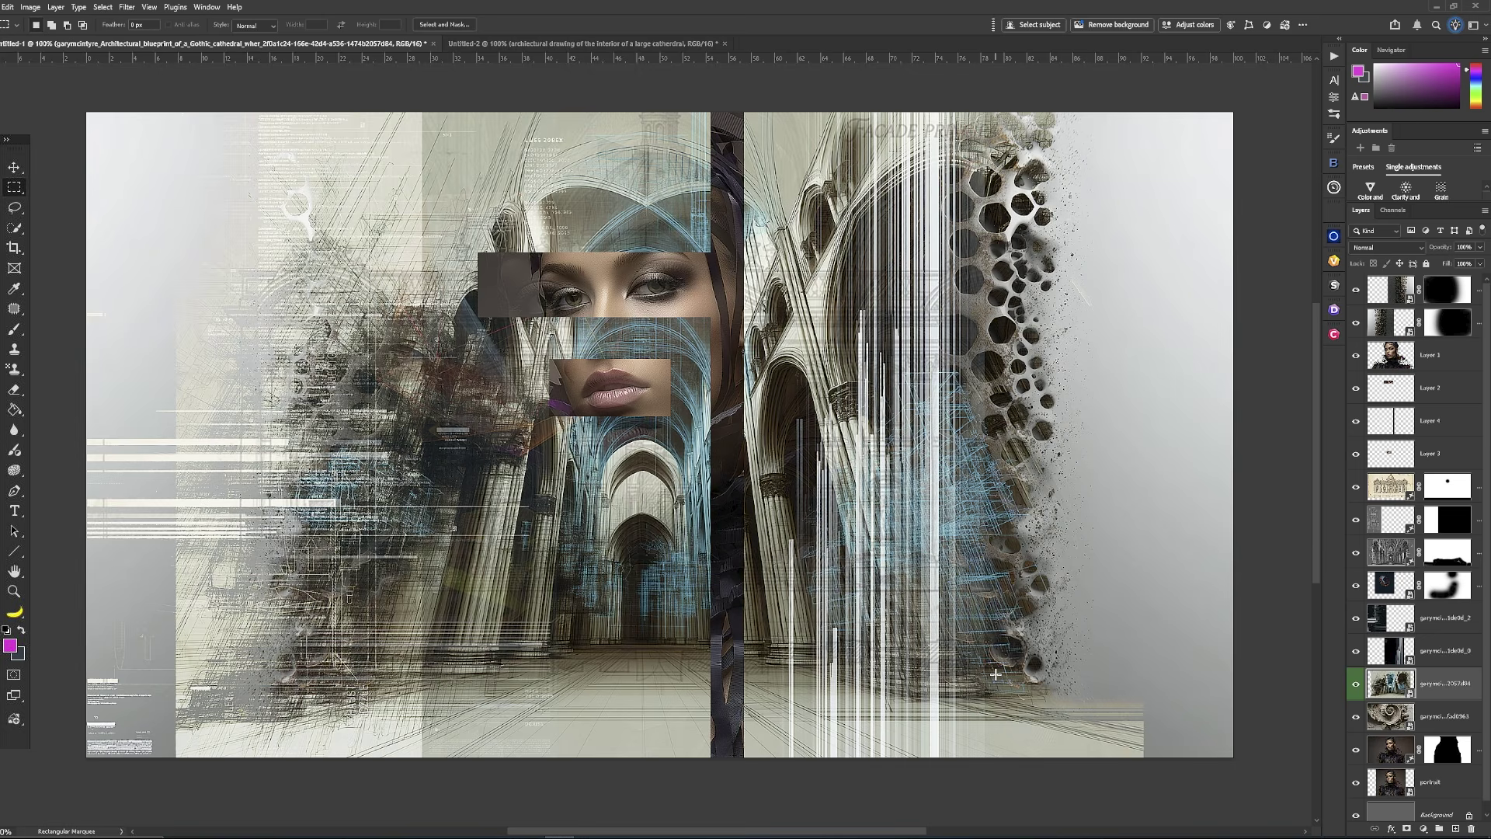
Reduce the Gothic cathedral blueprint layer's opacity to slightly below 50% and blend it with Soft Light
click(1480, 248)
click(1449, 264)
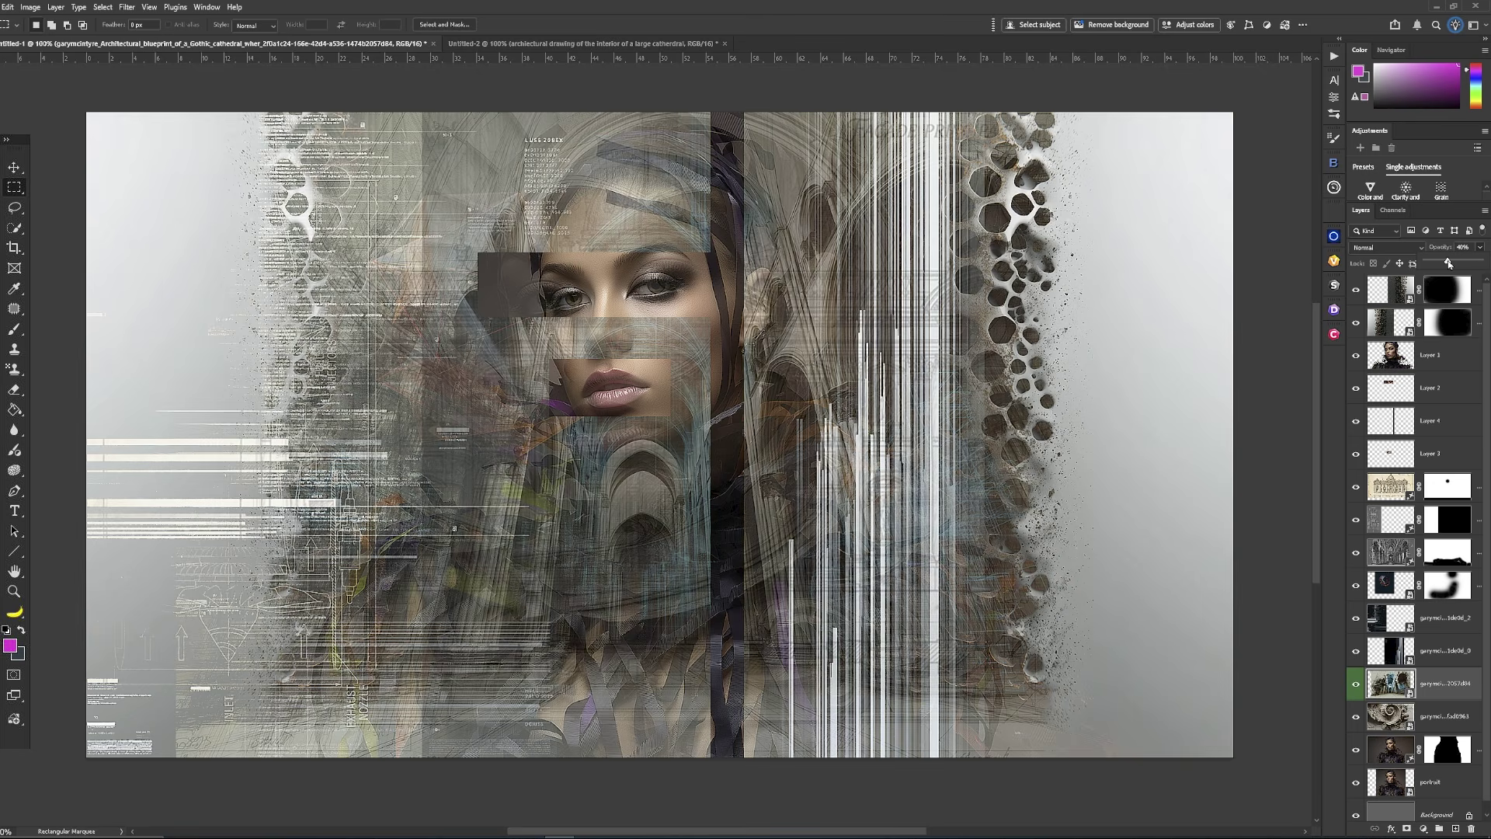
drag(1449, 264, 1452, 264)
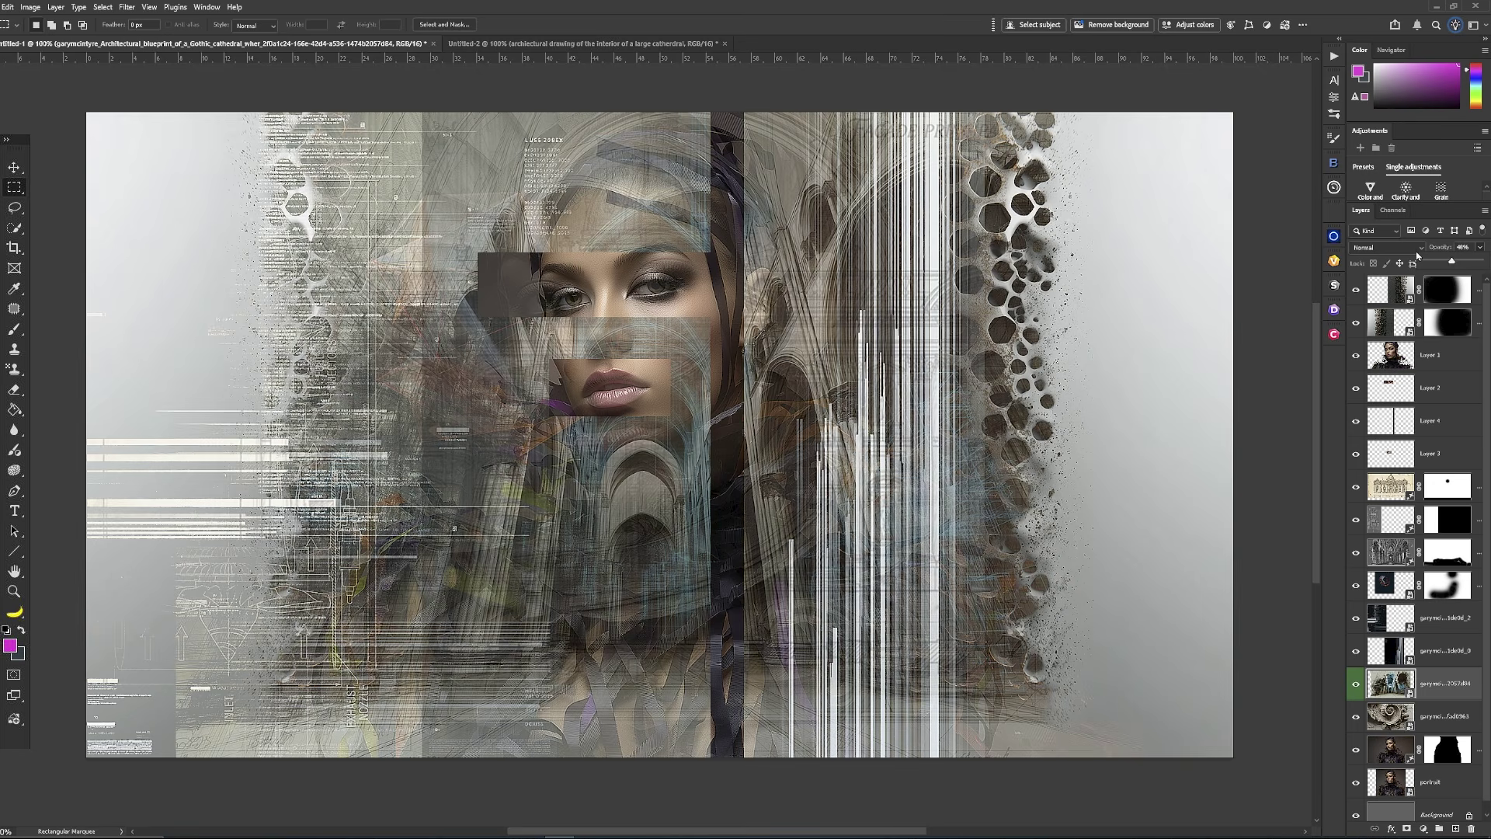
click(1417, 249)
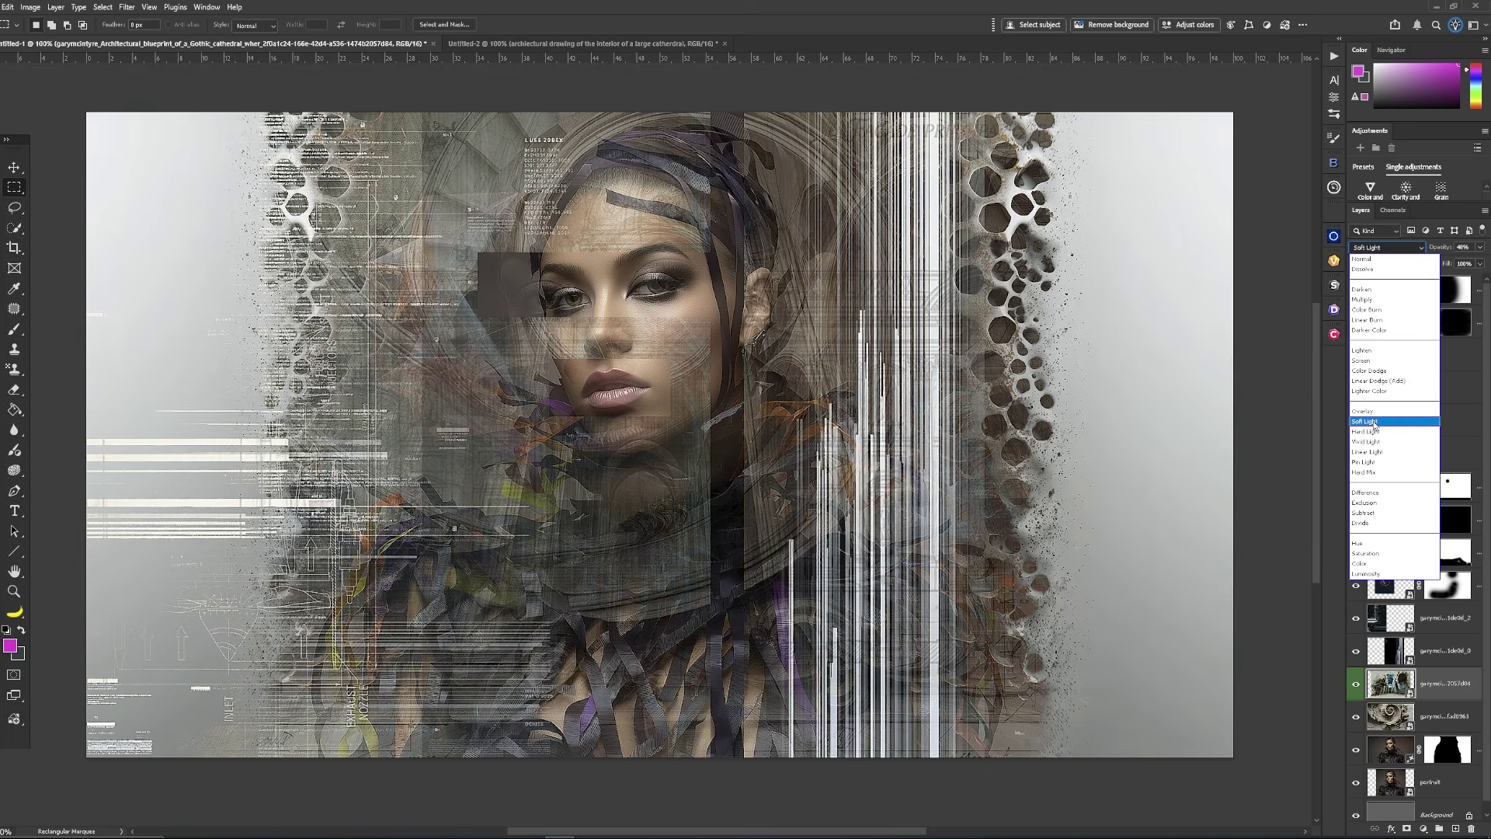
click(1371, 422)
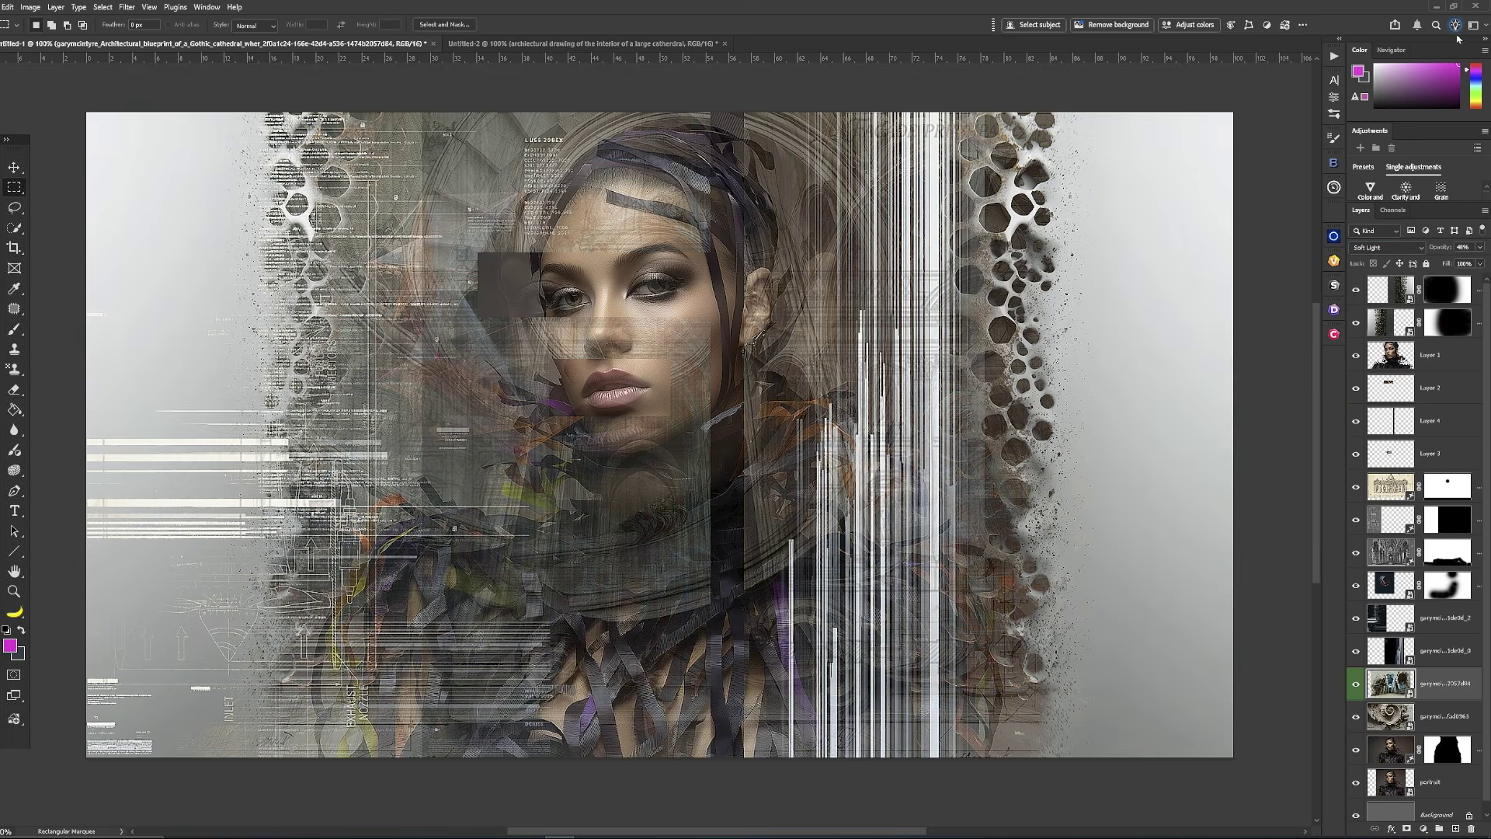
Place the exported blueprint JPG from the desktop into the collage as the topmost layer
click(1436, 7)
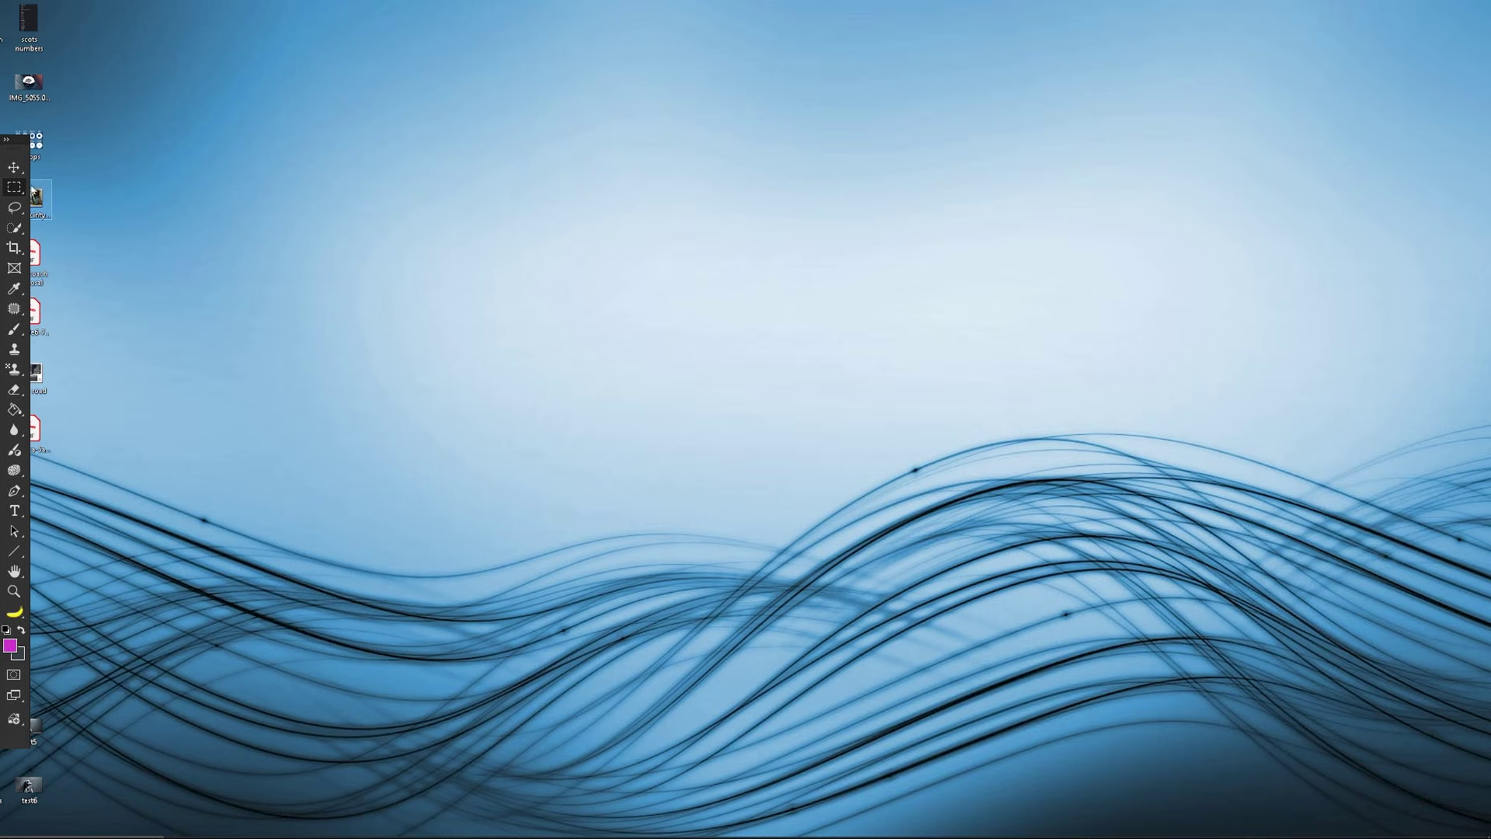
key(Return)
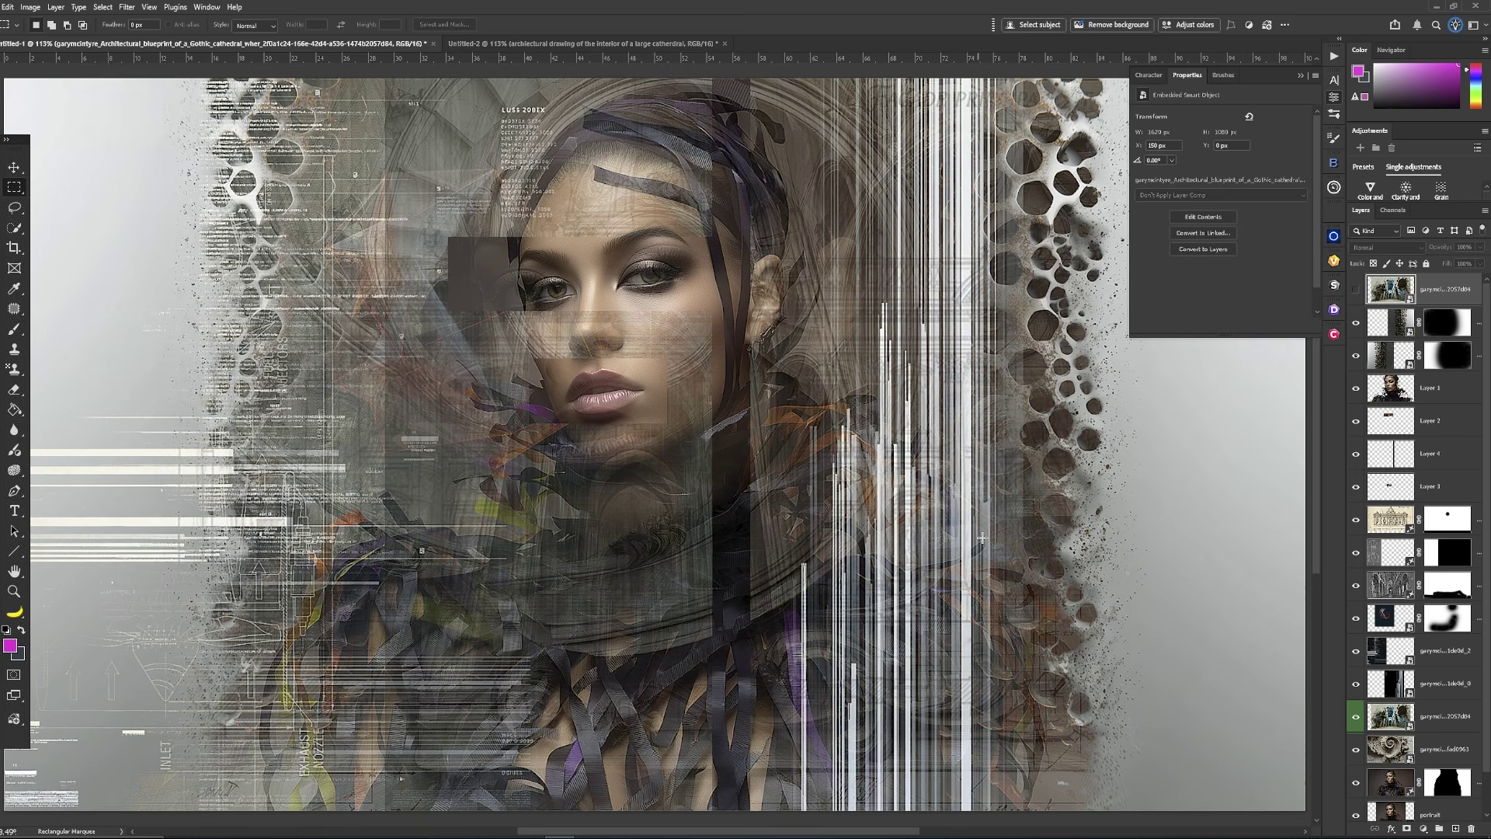
In the generation document, examine the generated variations of the baroque university blueprint
click(556, 44)
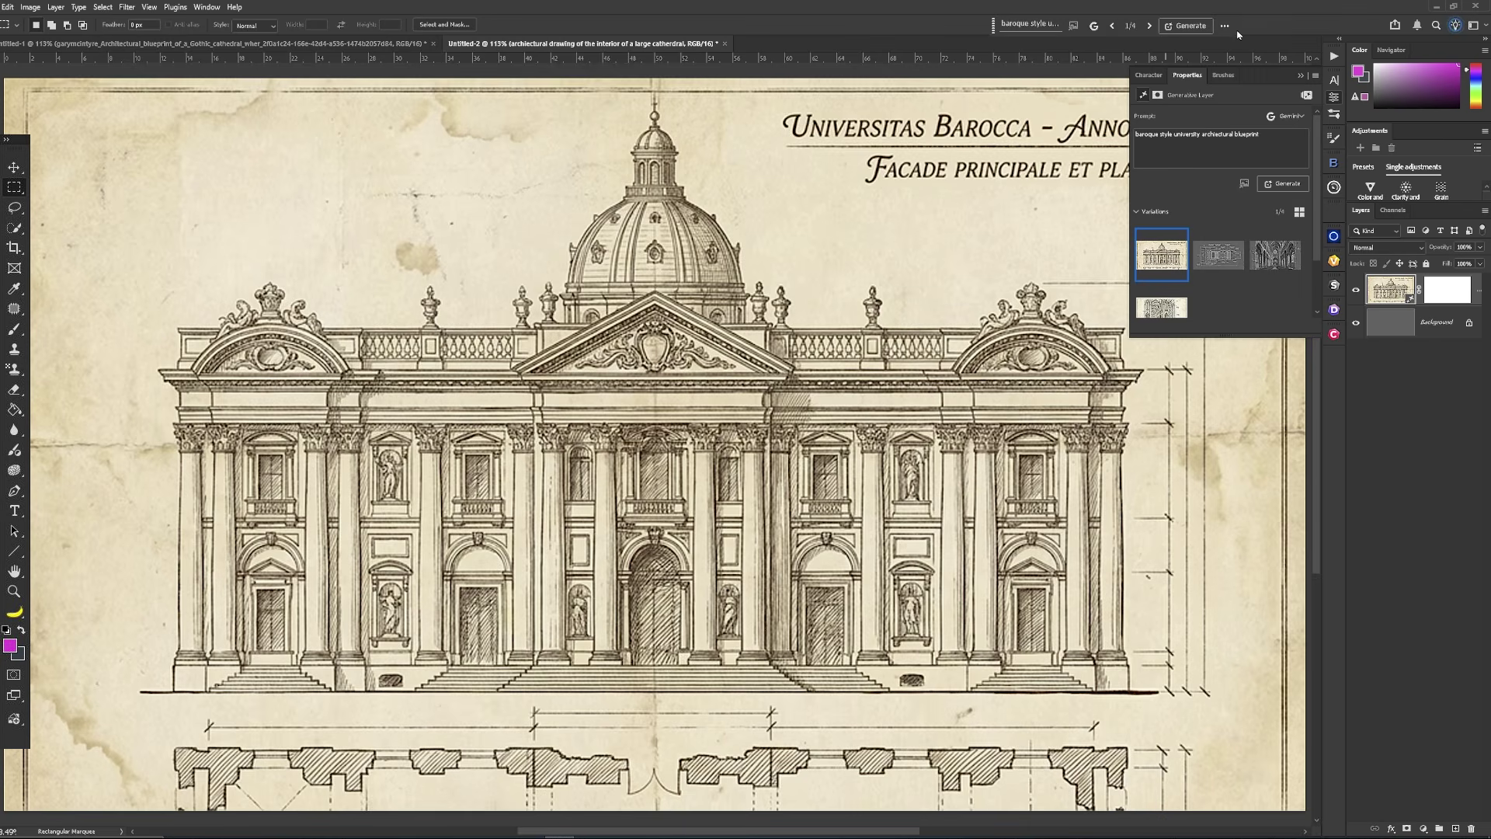
mouse_move(1161, 255)
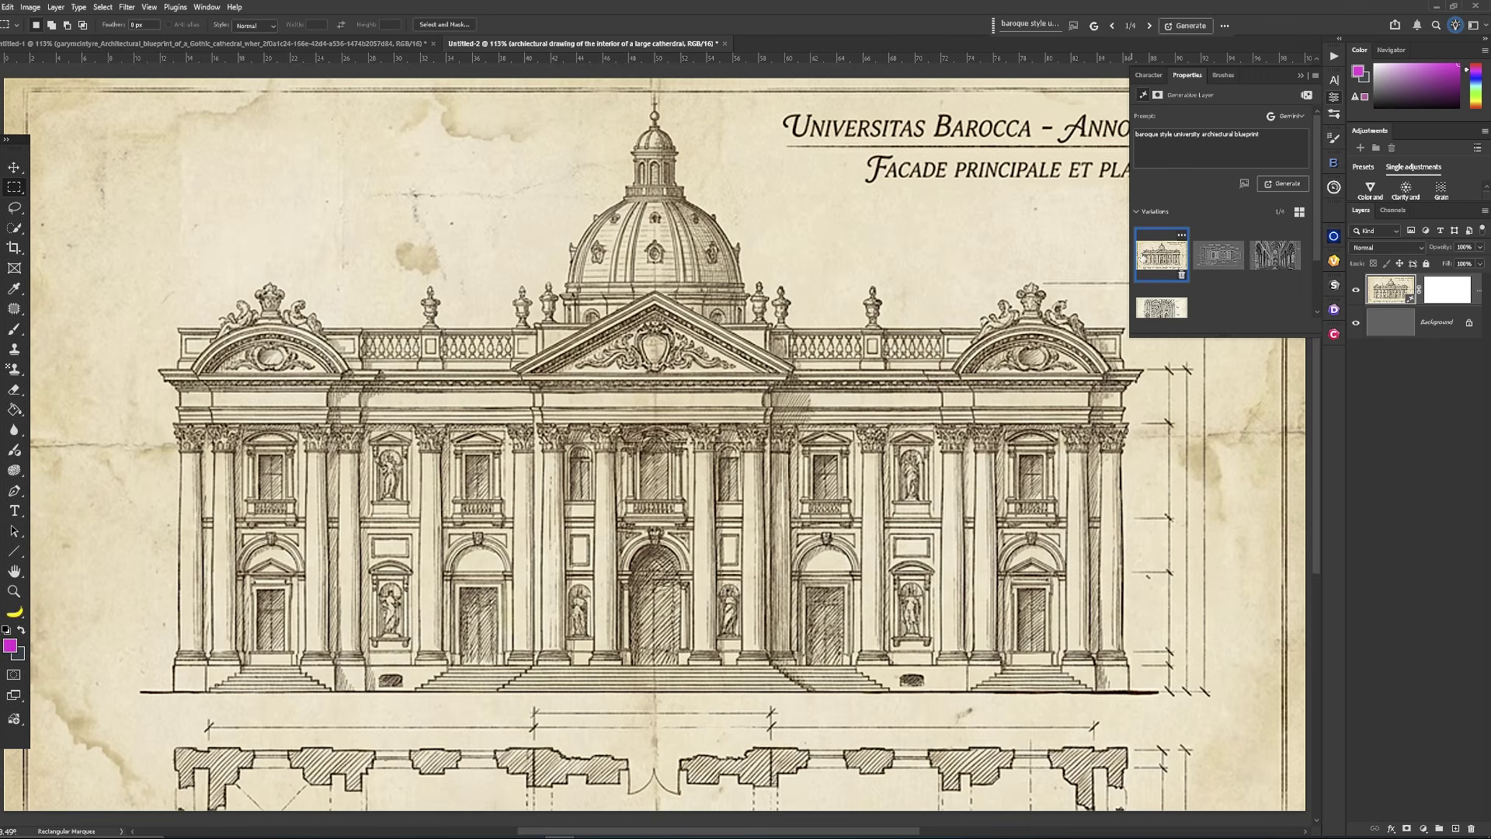